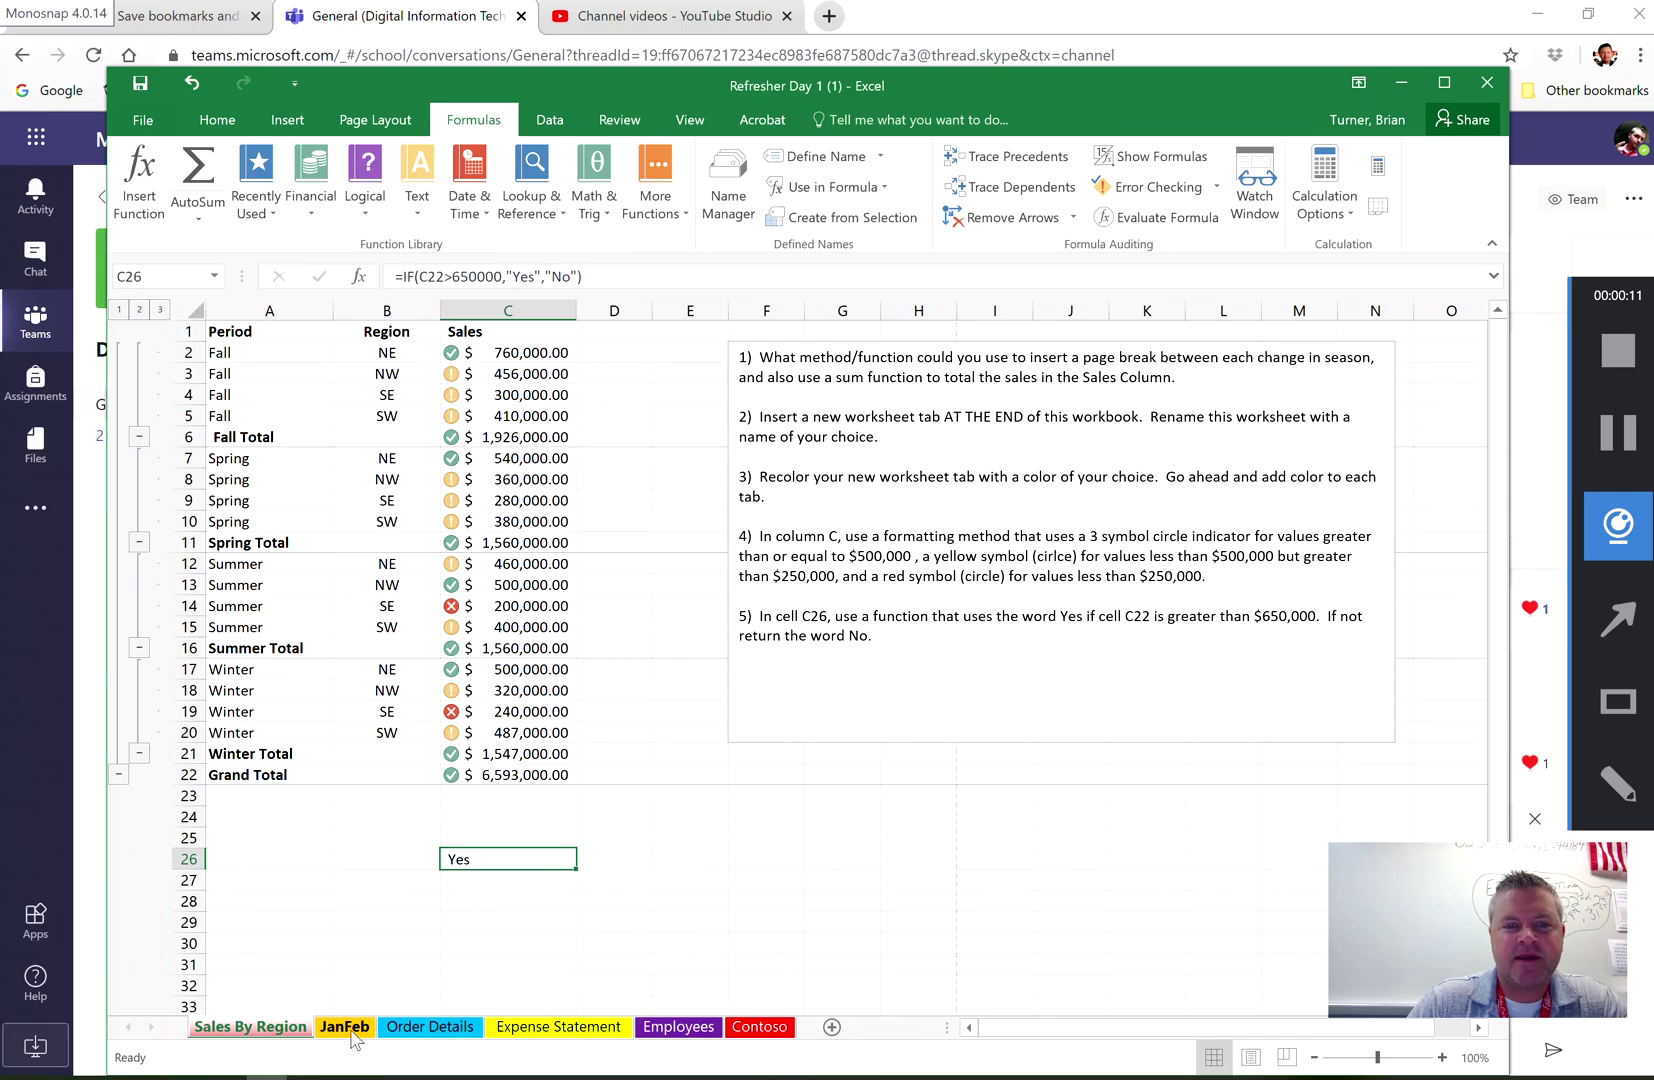
On the JanFeb sheet, insert a column sparkline in cell P4 from the data range C4:O4
left_click(345, 1030)
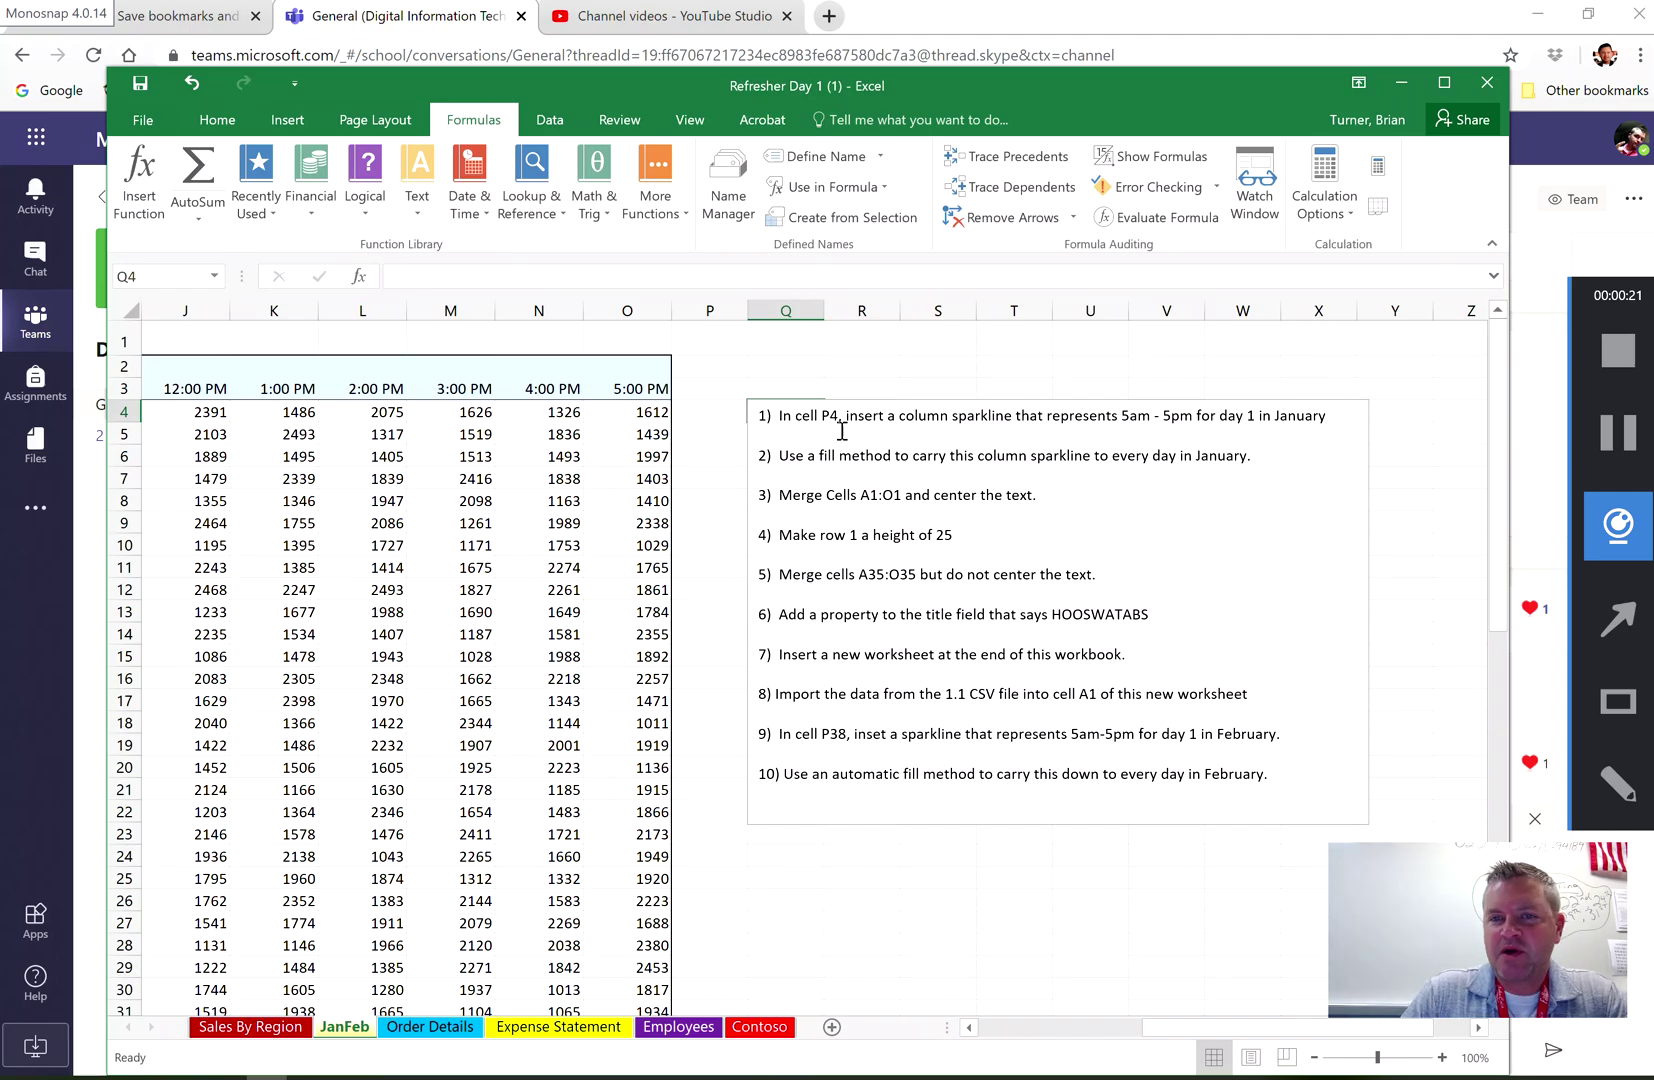
left_click(1027, 427)
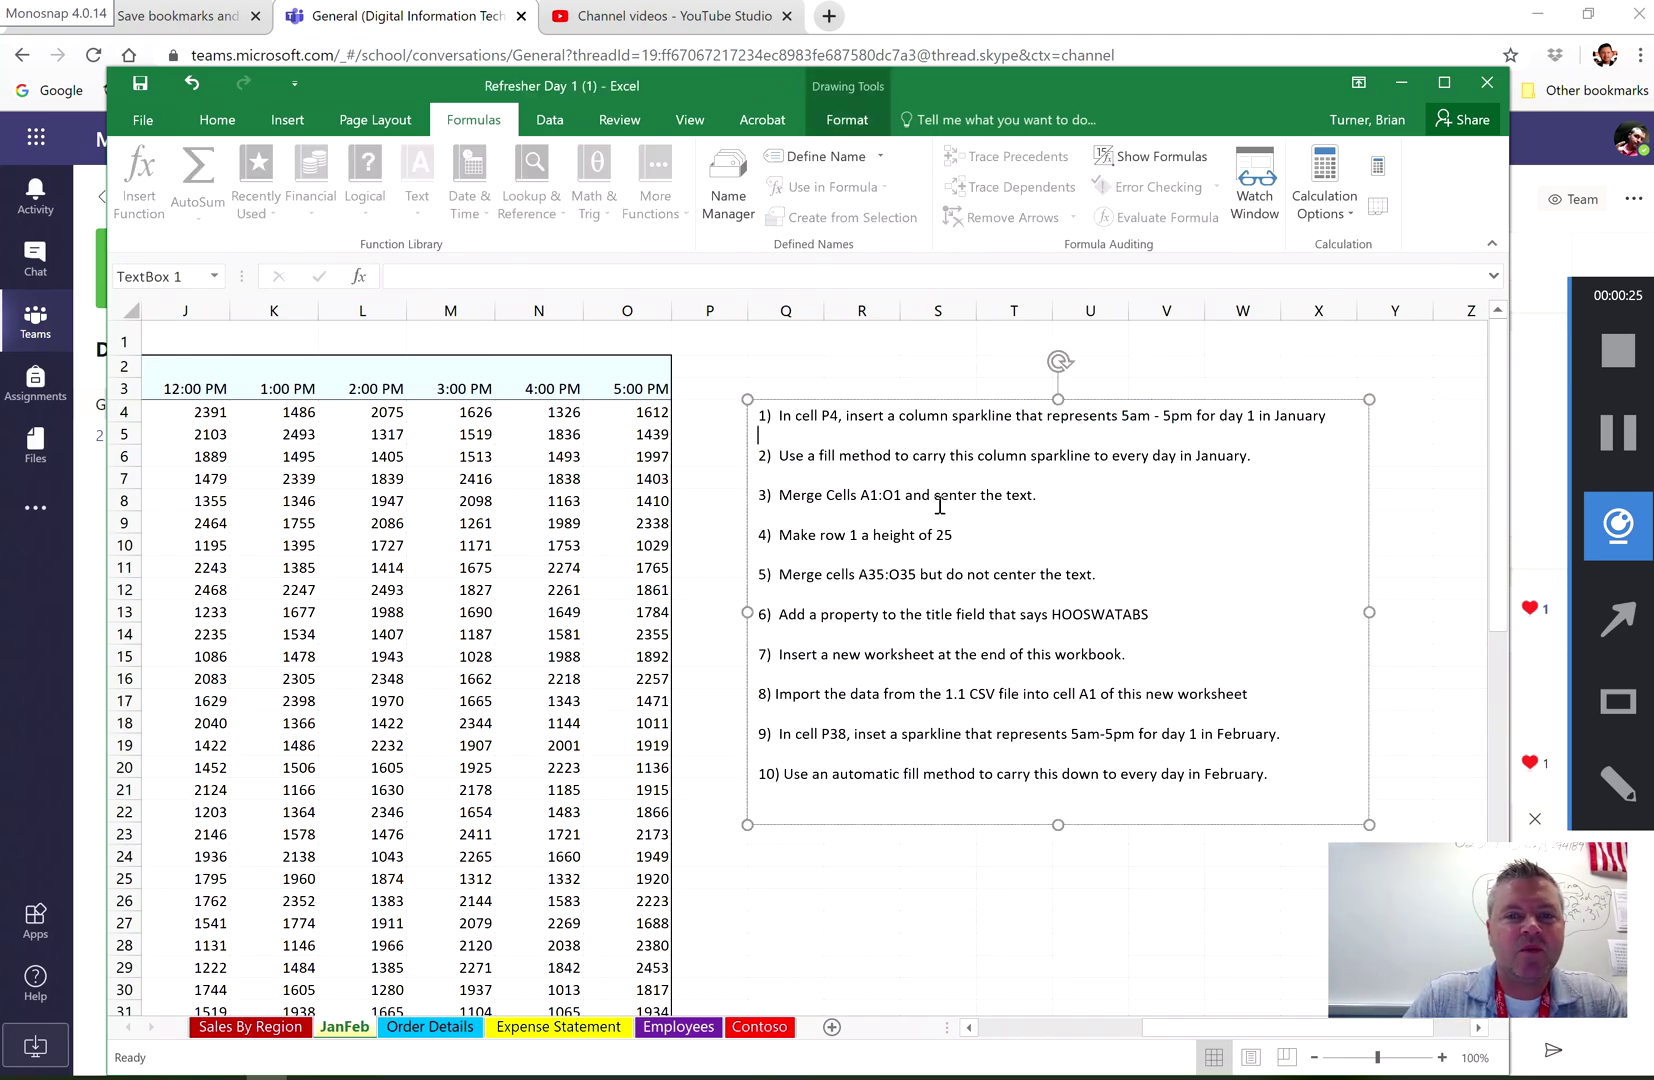
left_click(691, 418)
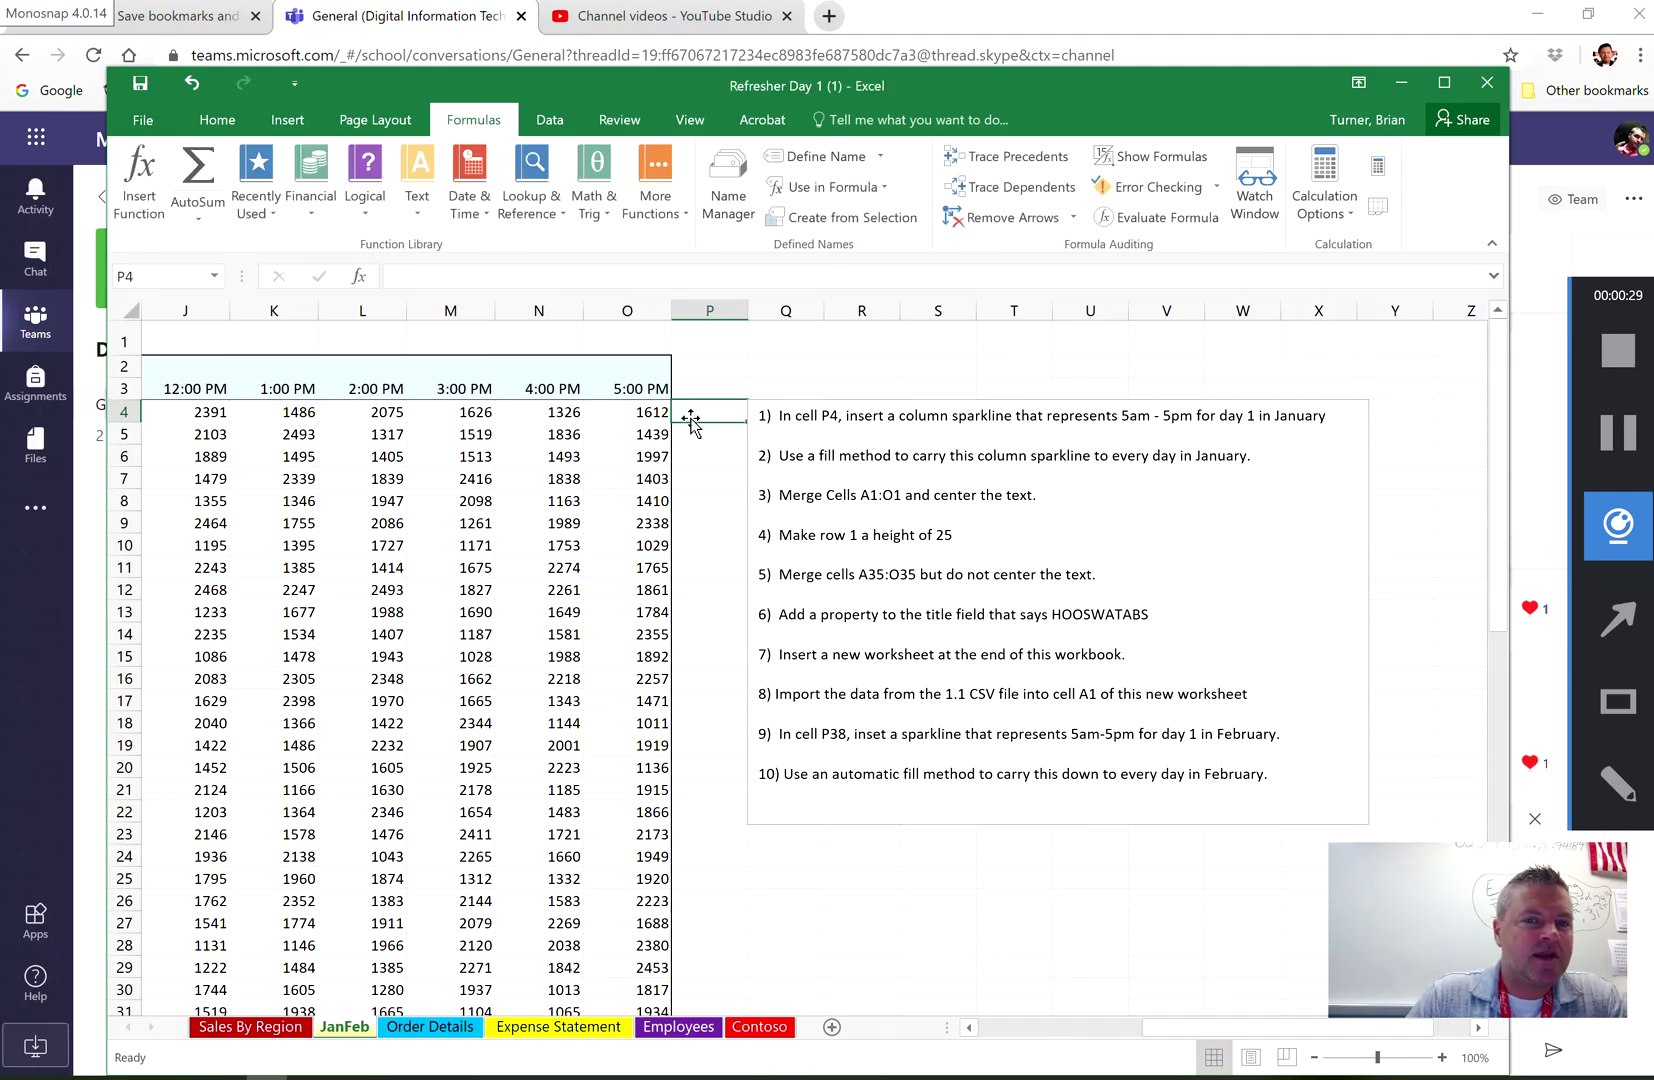
left_click(274, 128)
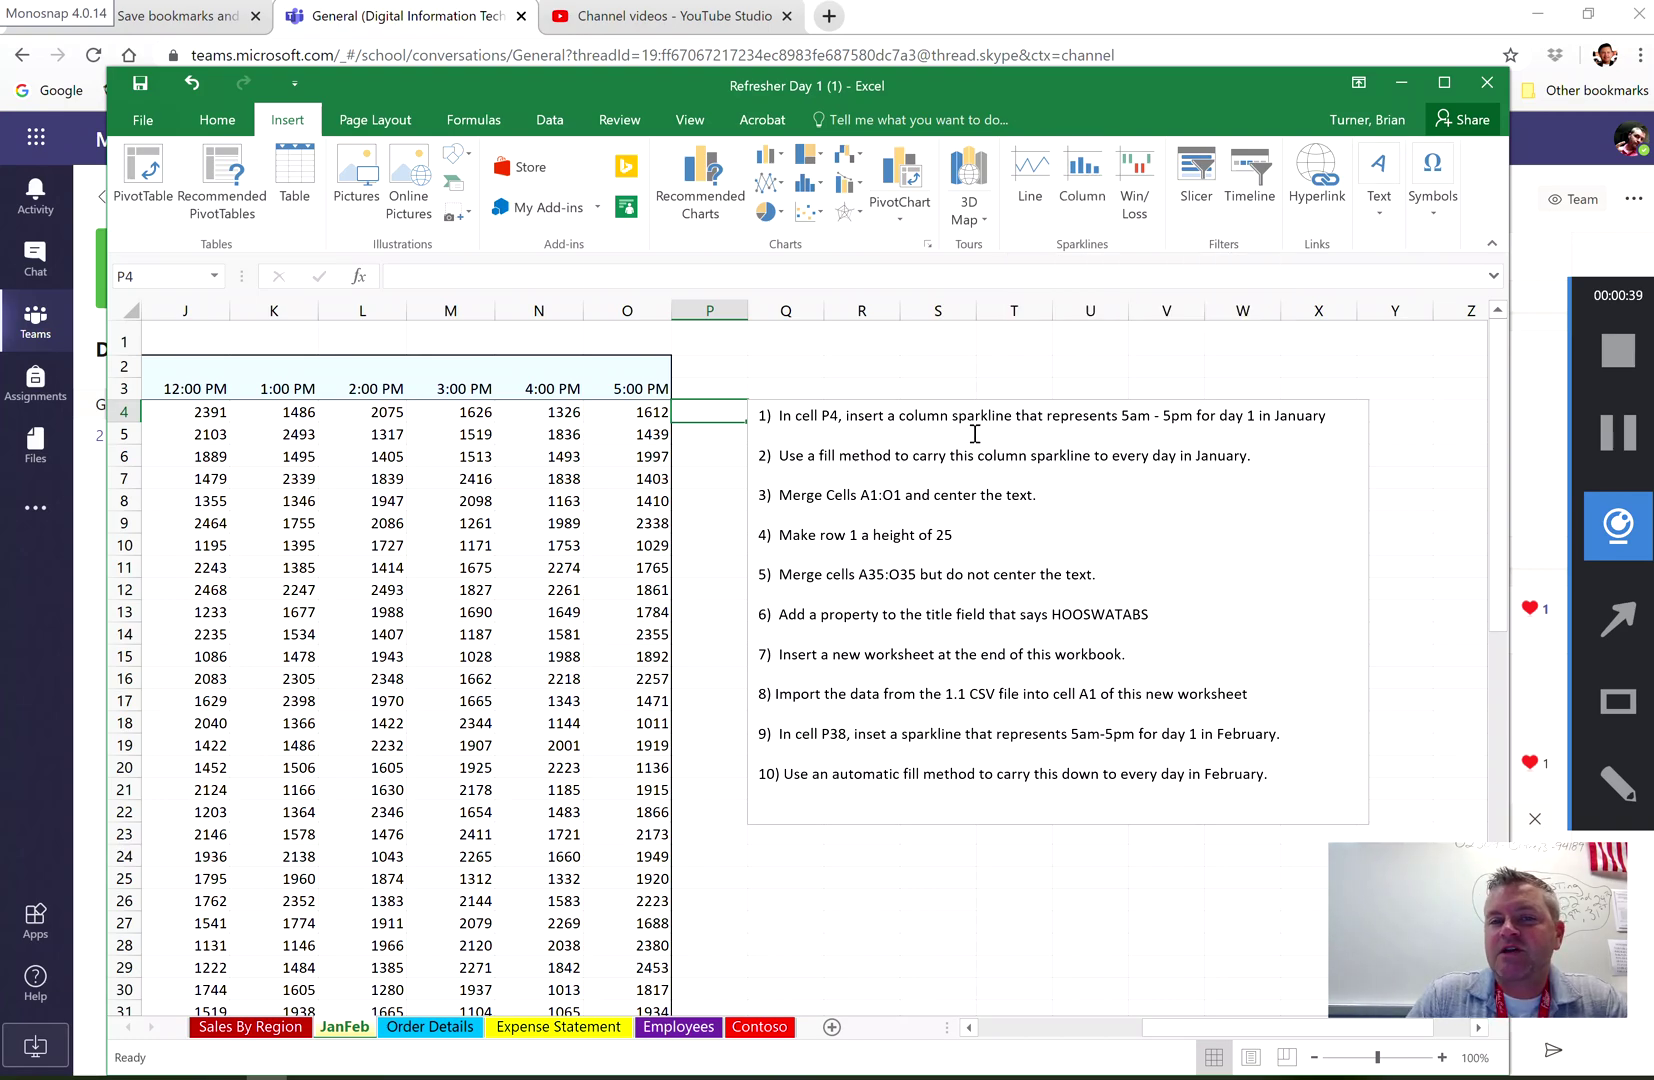
left_click(1090, 196)
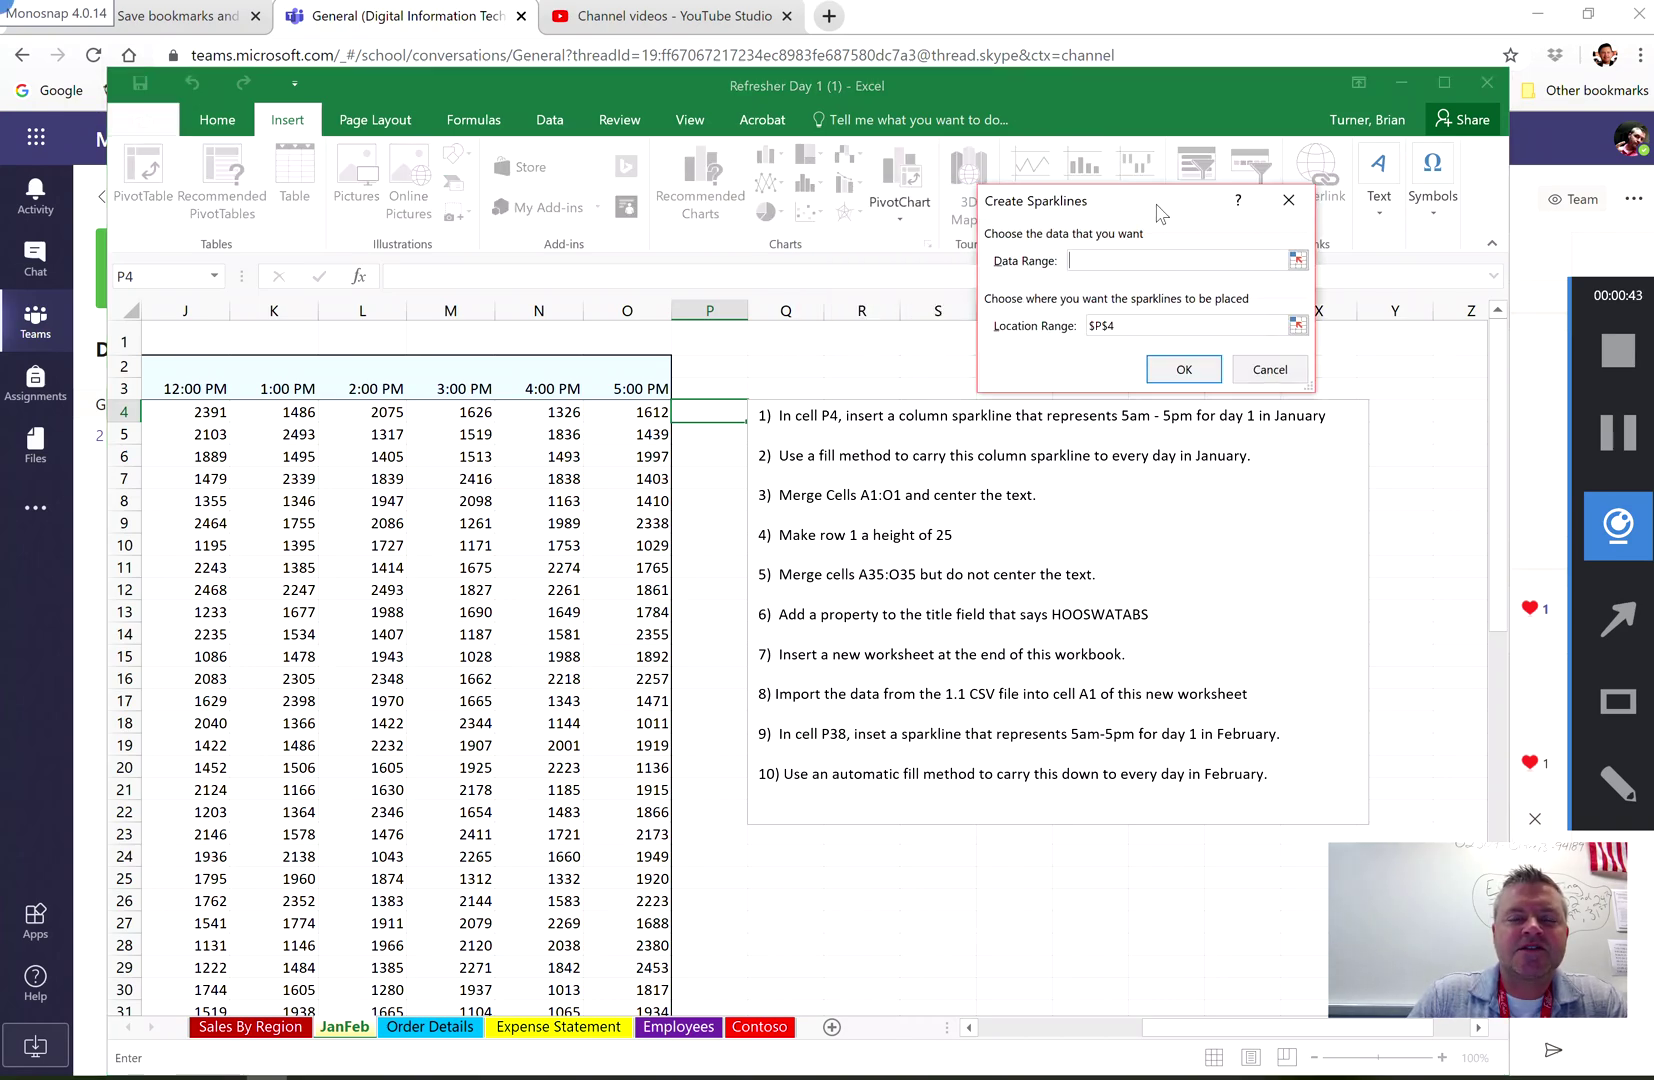
left_click_drag(1100, 214, 1287, 195)
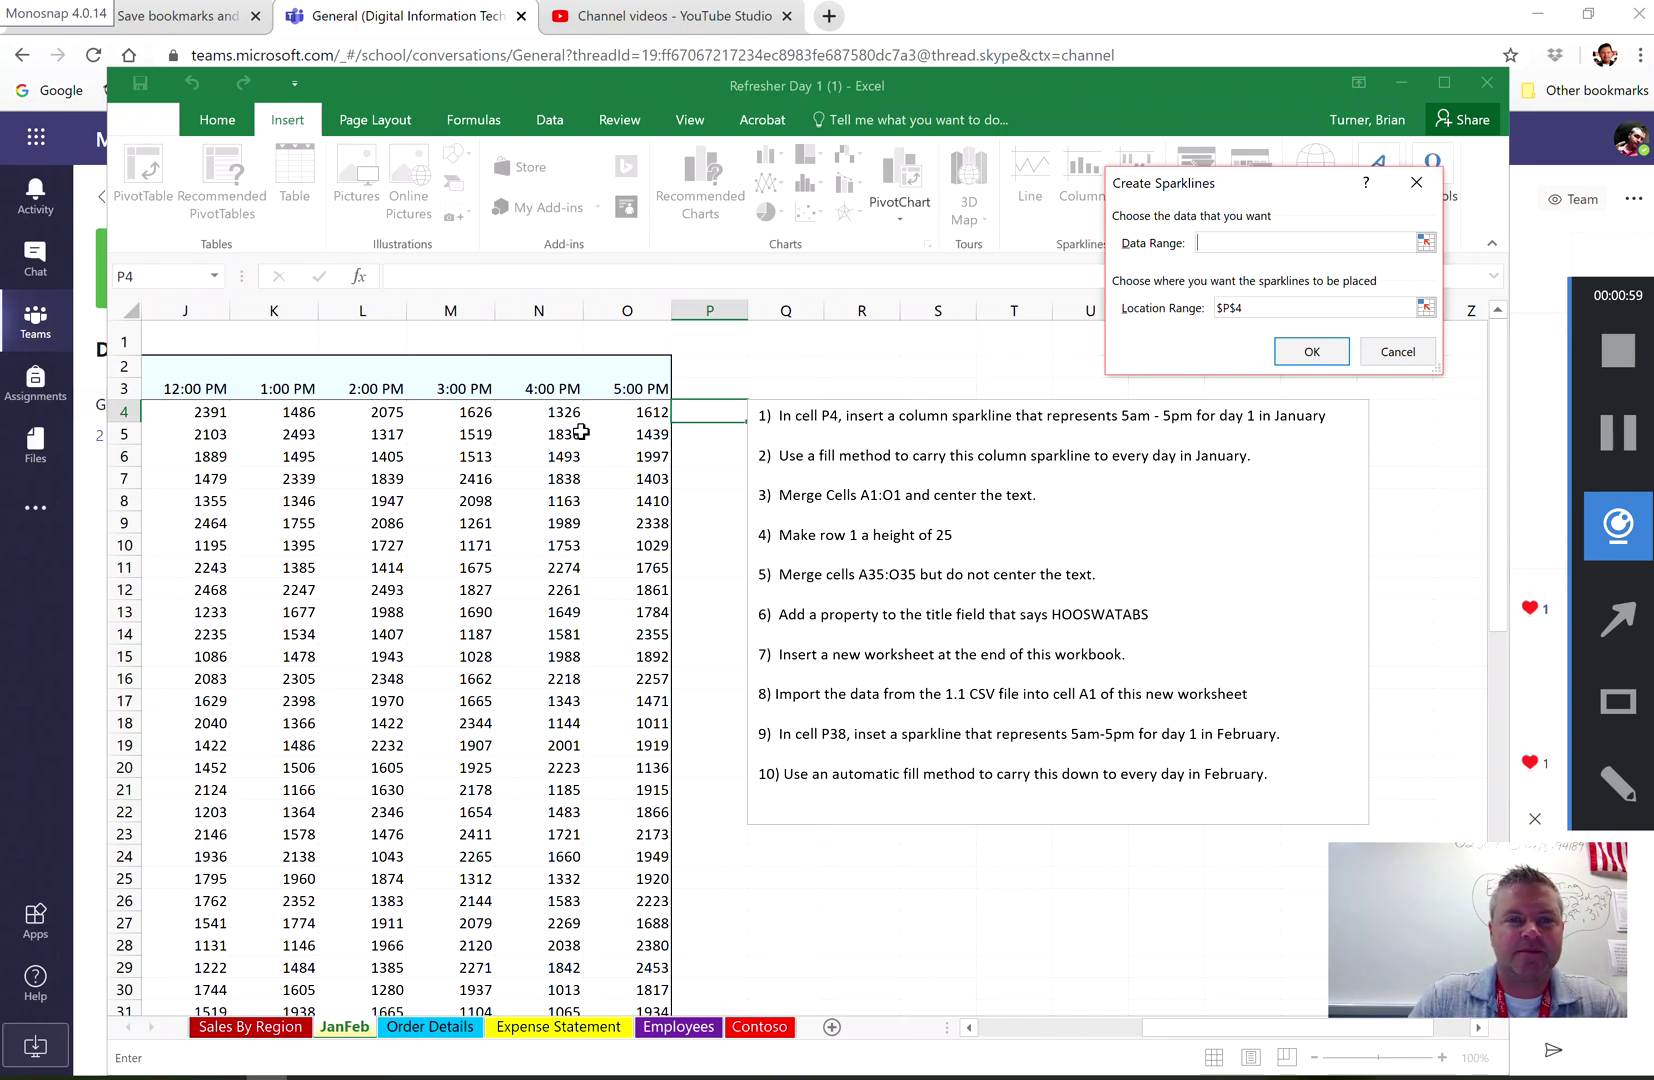
left_click_drag(1150, 1035, 985, 1030)
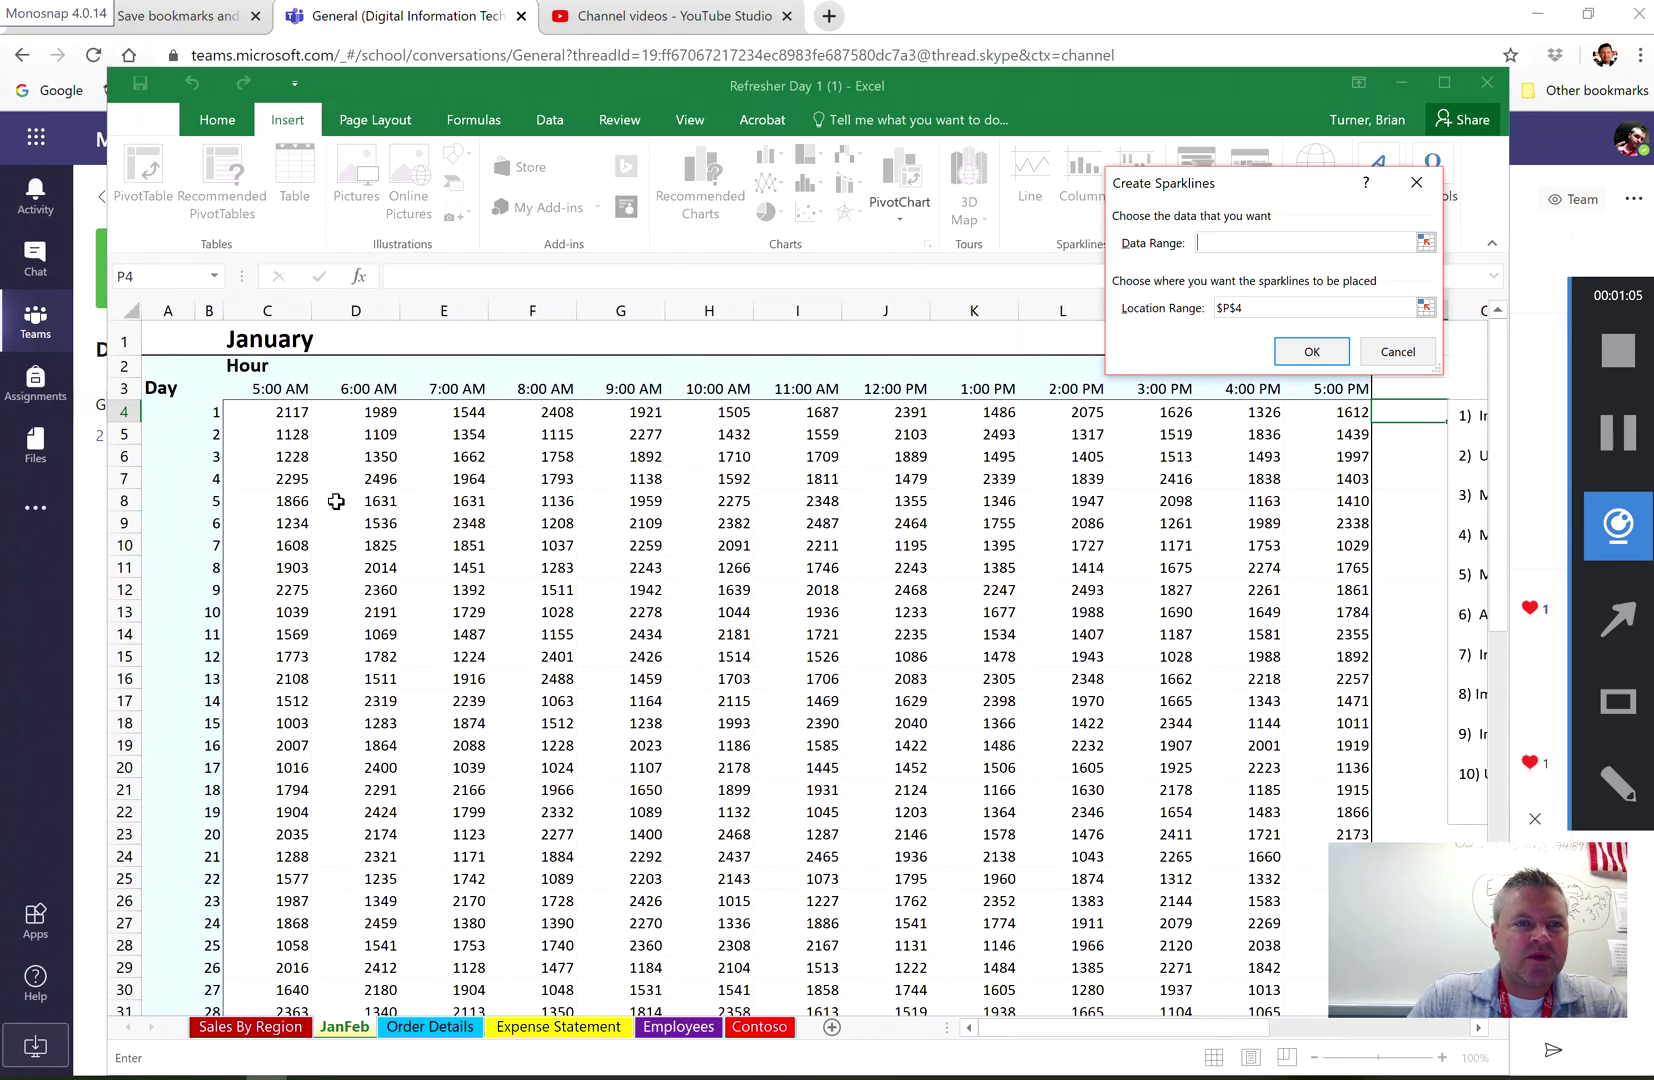
left_click_drag(261, 409, 1309, 416)
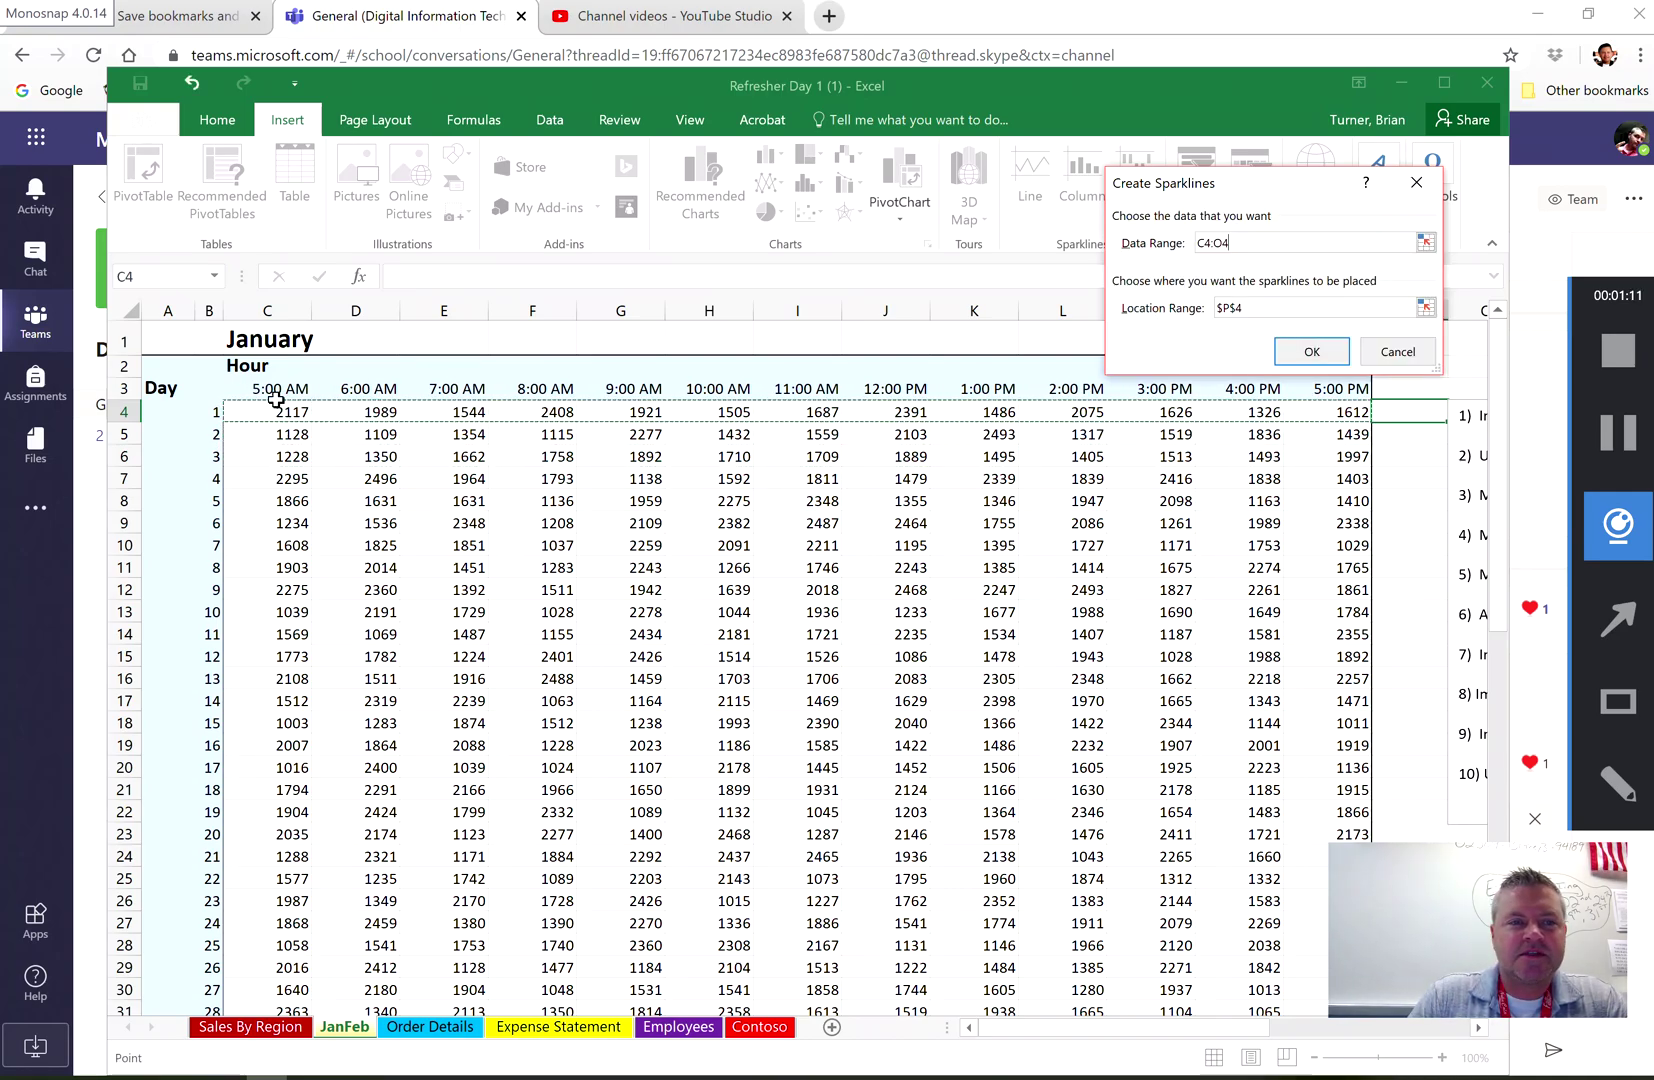
left_click(1326, 361)
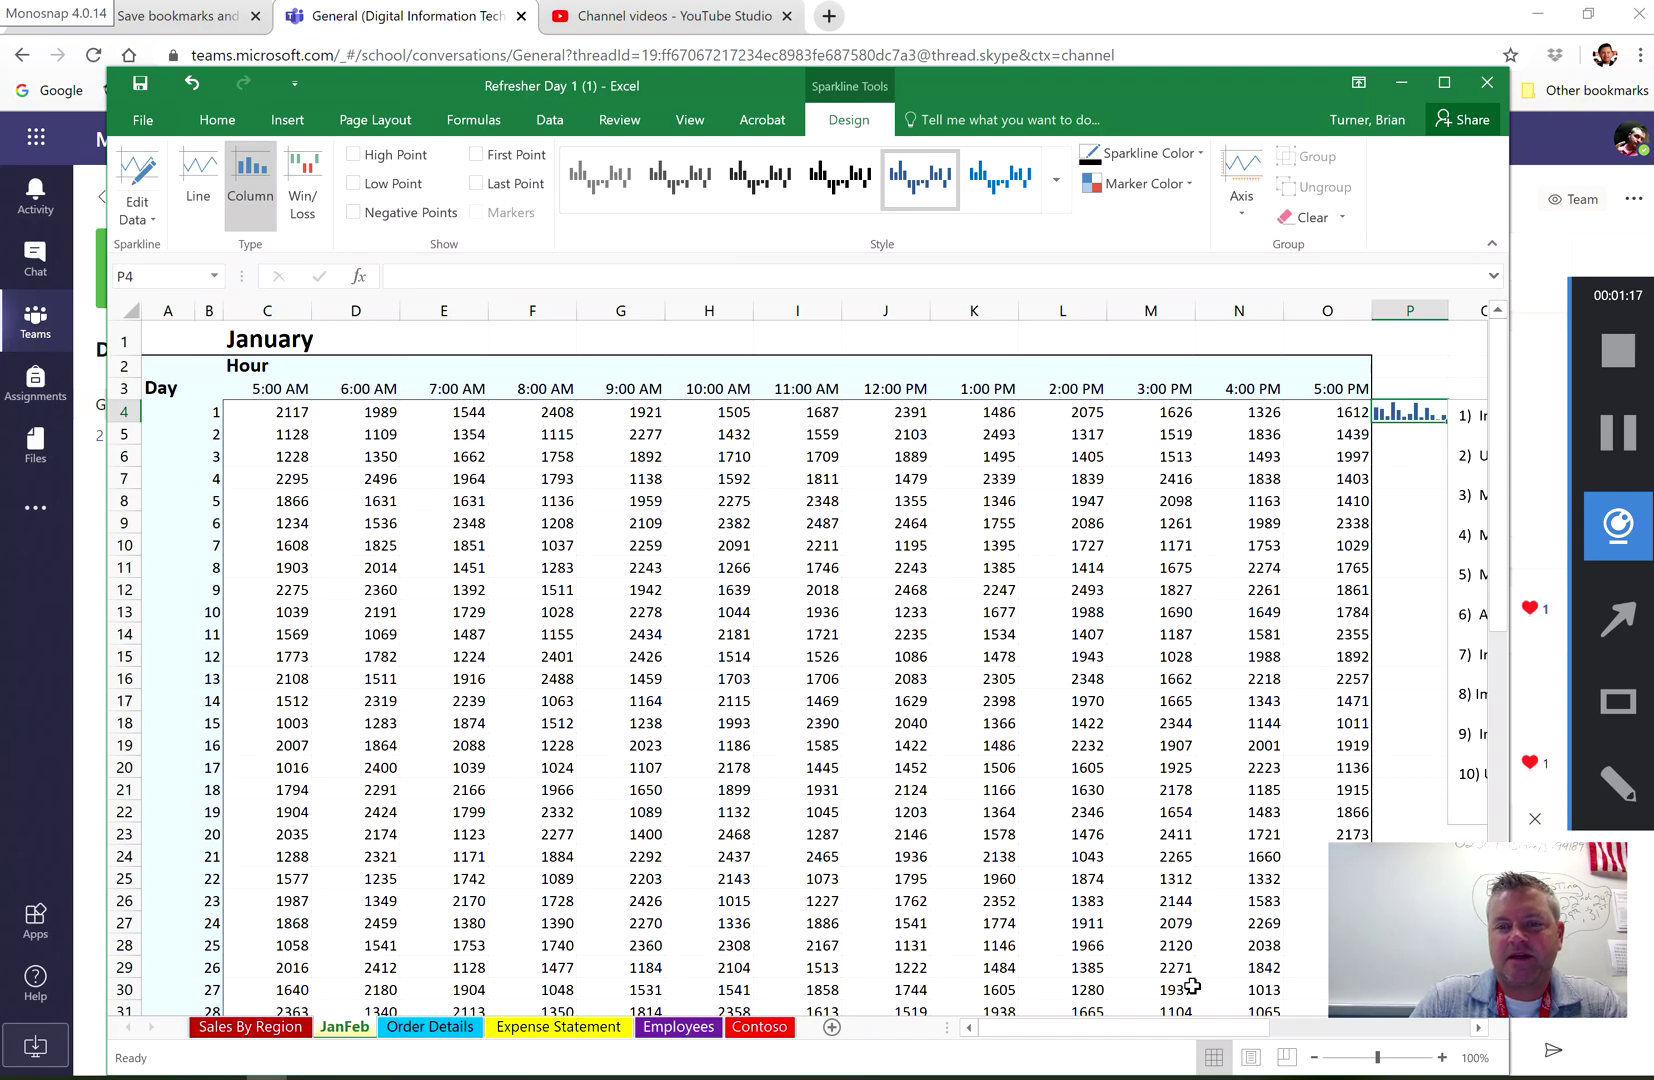
Move the instructions text box slightly away from column P to leave a gap beside the sparkline
left_click_drag(1188, 1028, 1303, 1033)
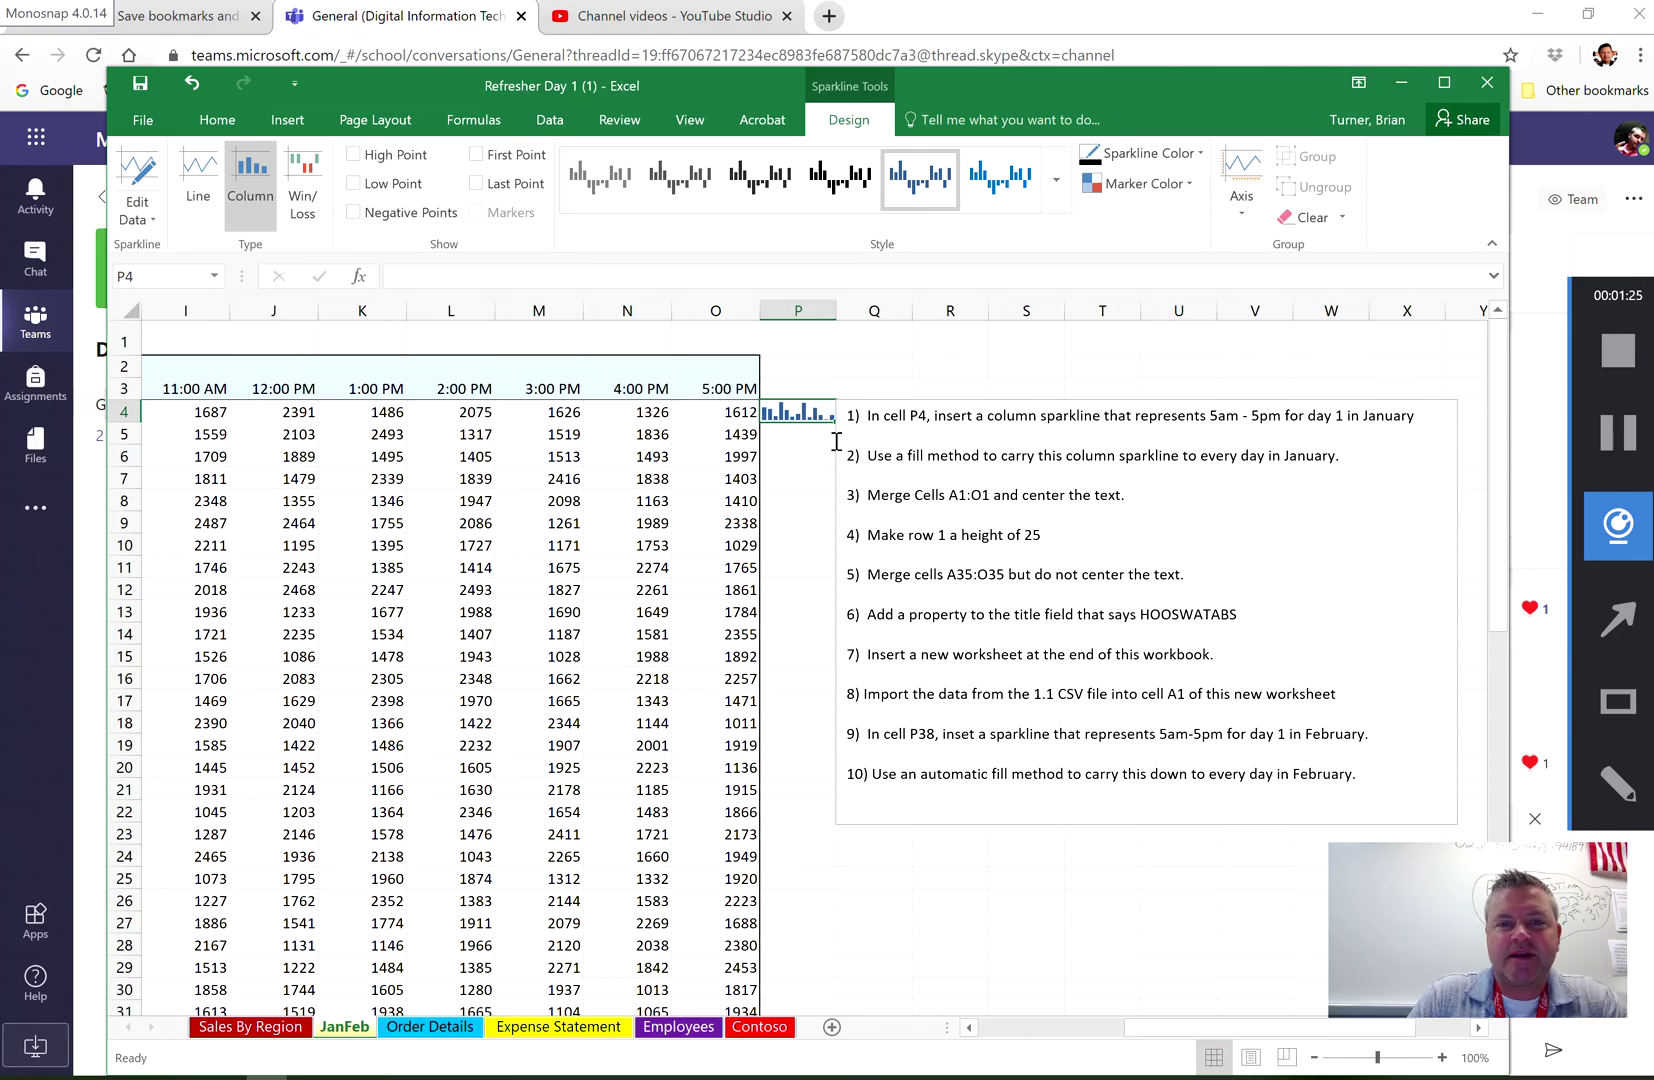
left_click(953, 405)
left_click(948, 396)
left_click_drag(948, 396, 980, 397)
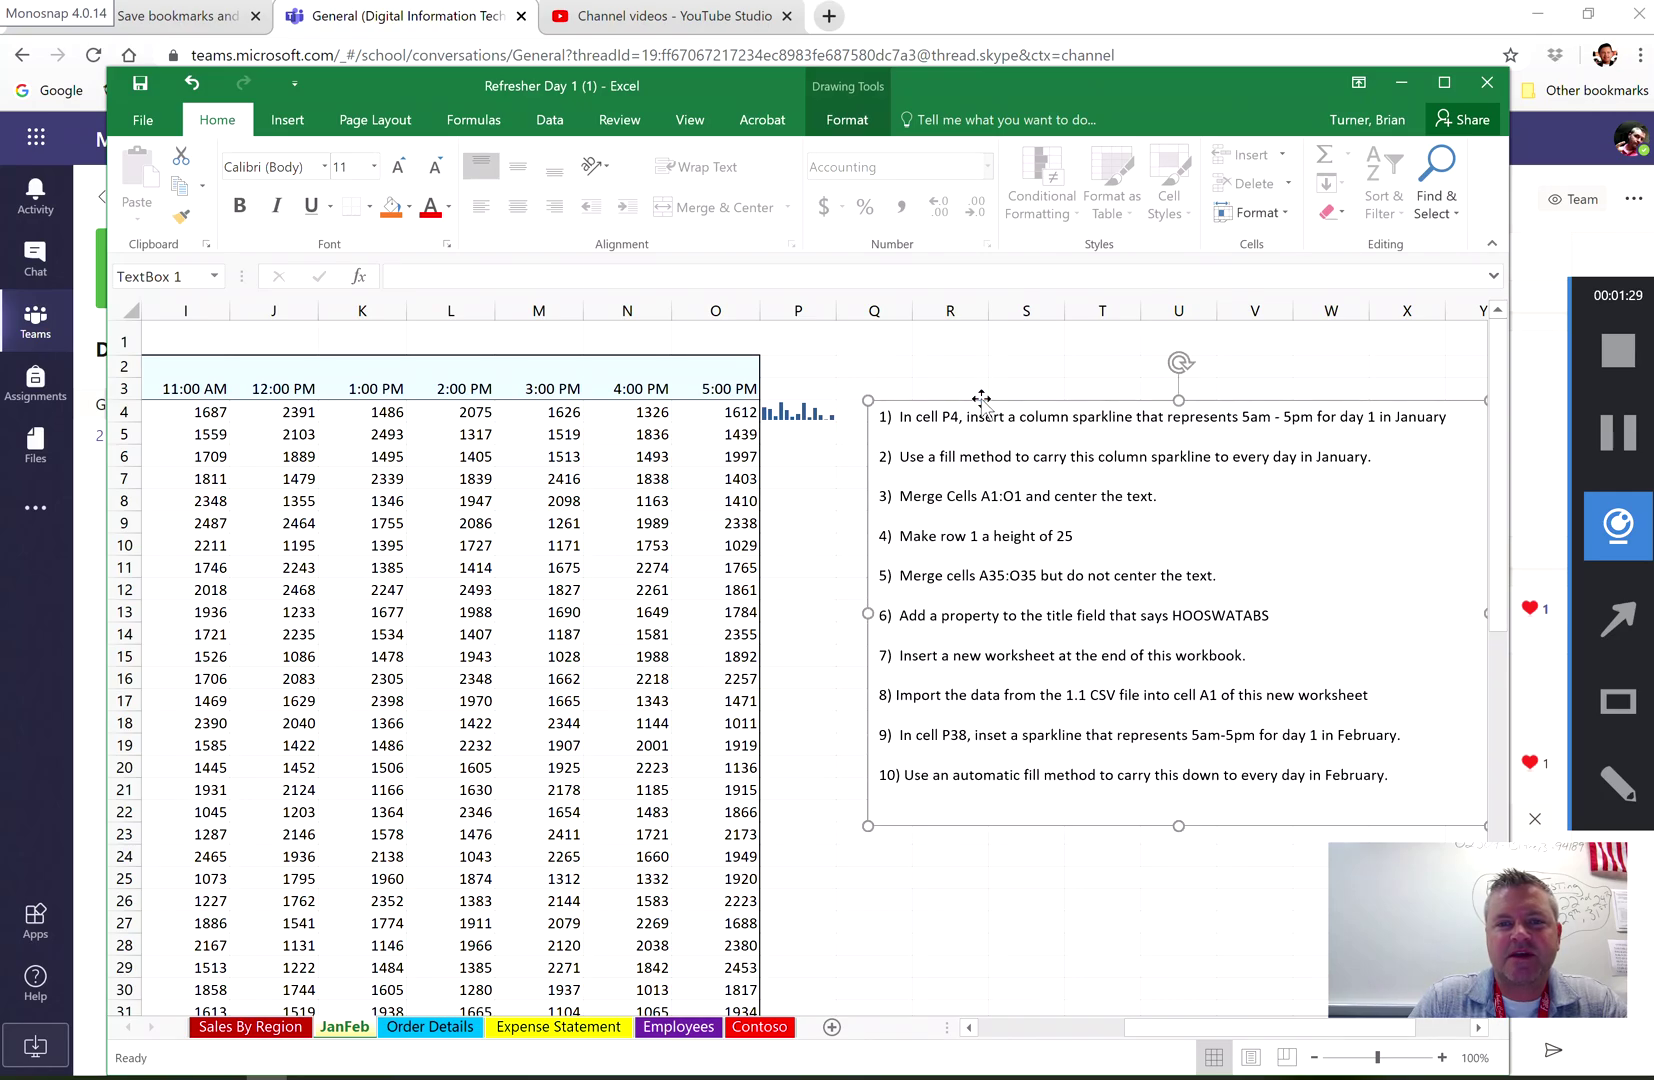
Fill the column sparkline from P4 down through P34 for every day in January
left_click(815, 416)
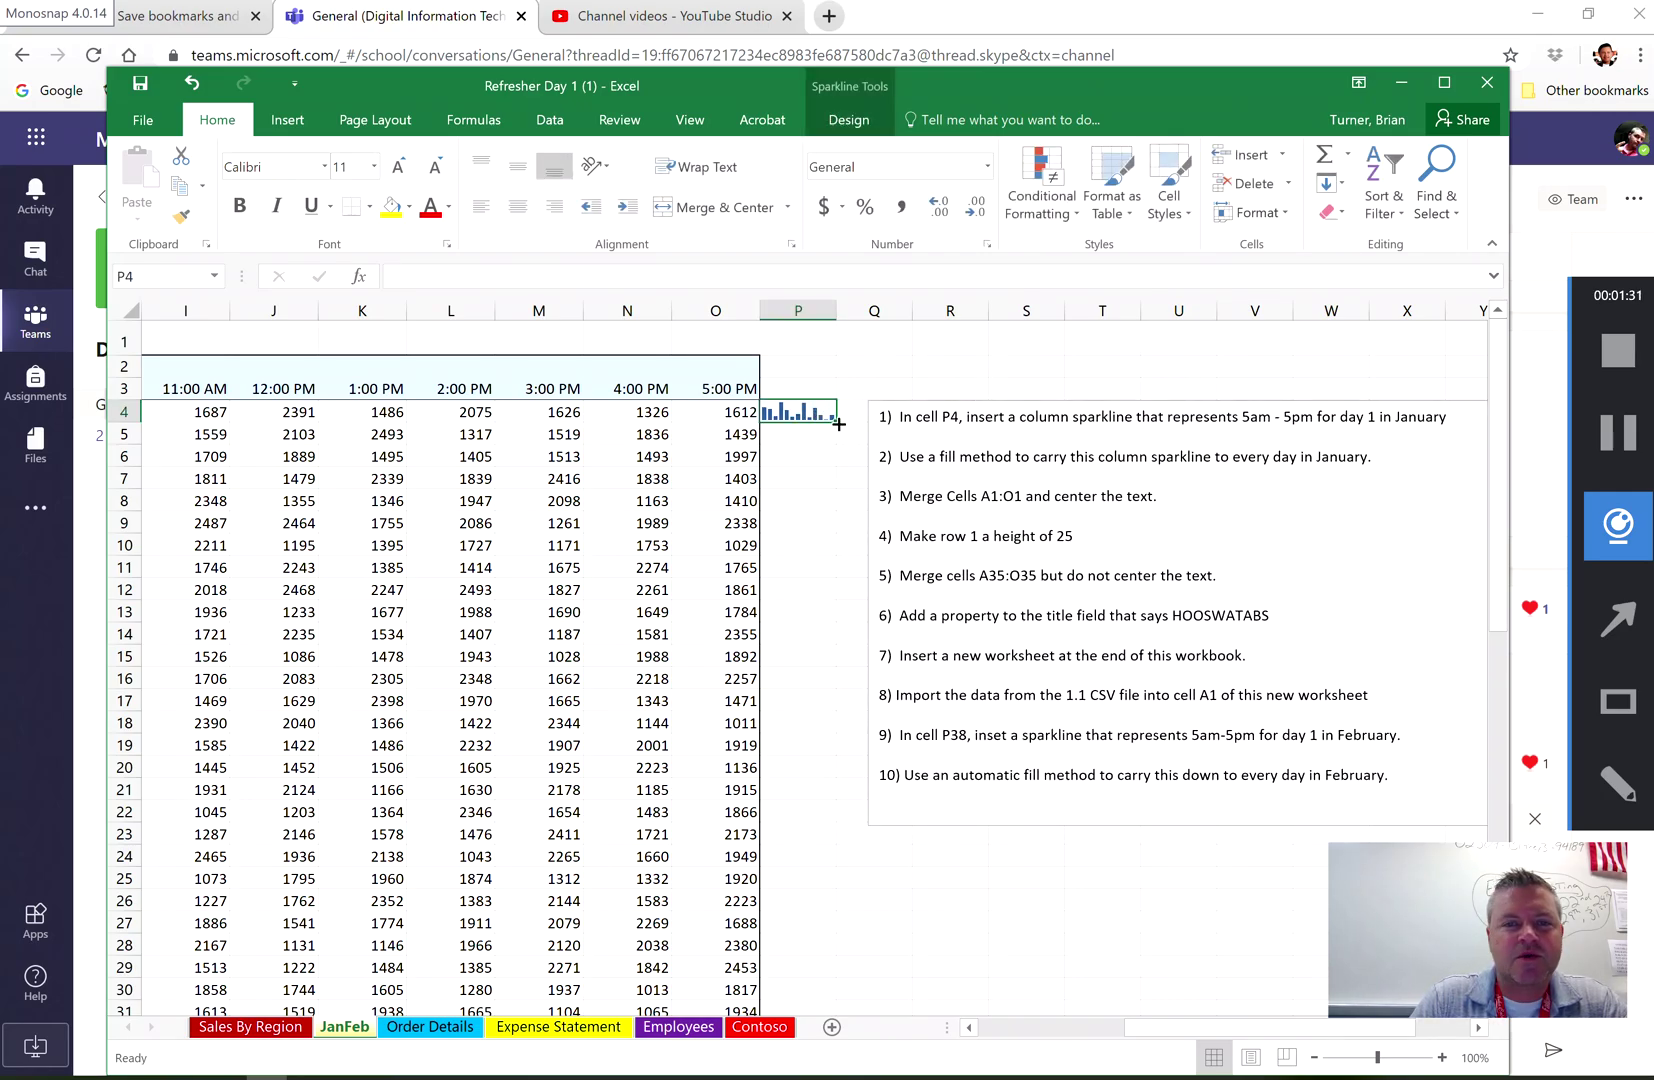
left_click_drag(838, 424, 798, 492)
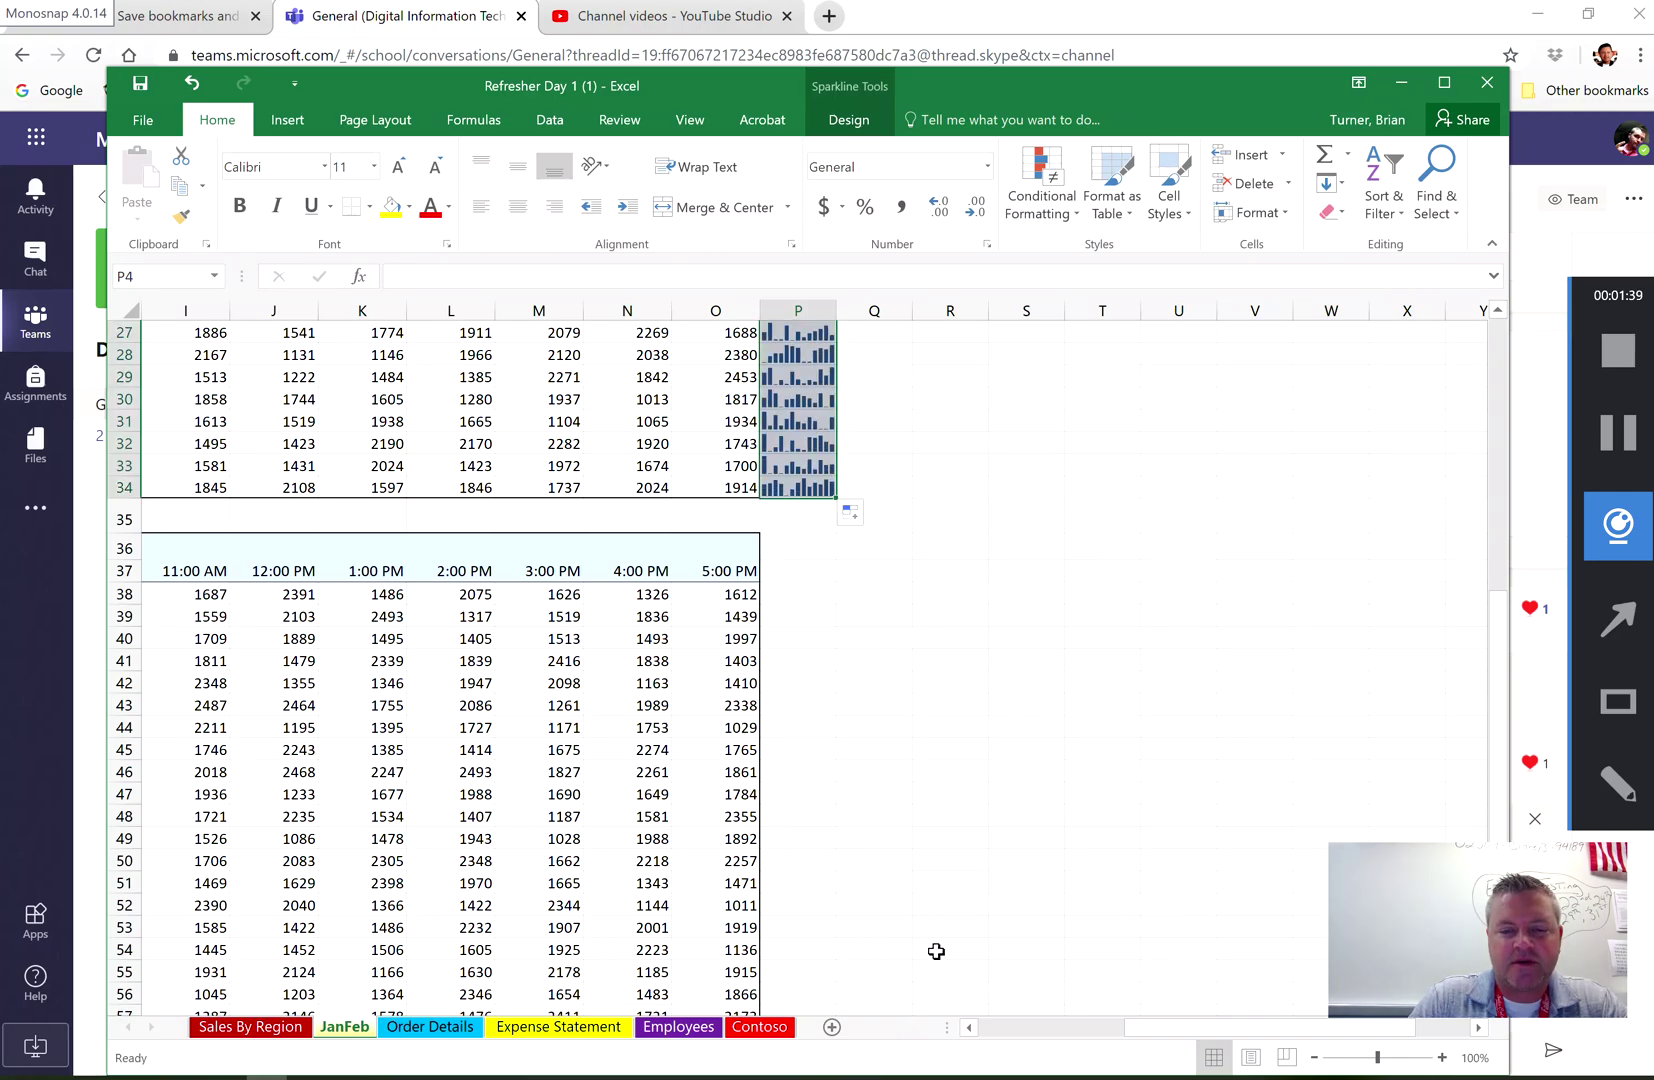
left_click_drag(1500, 615, 1537, 350)
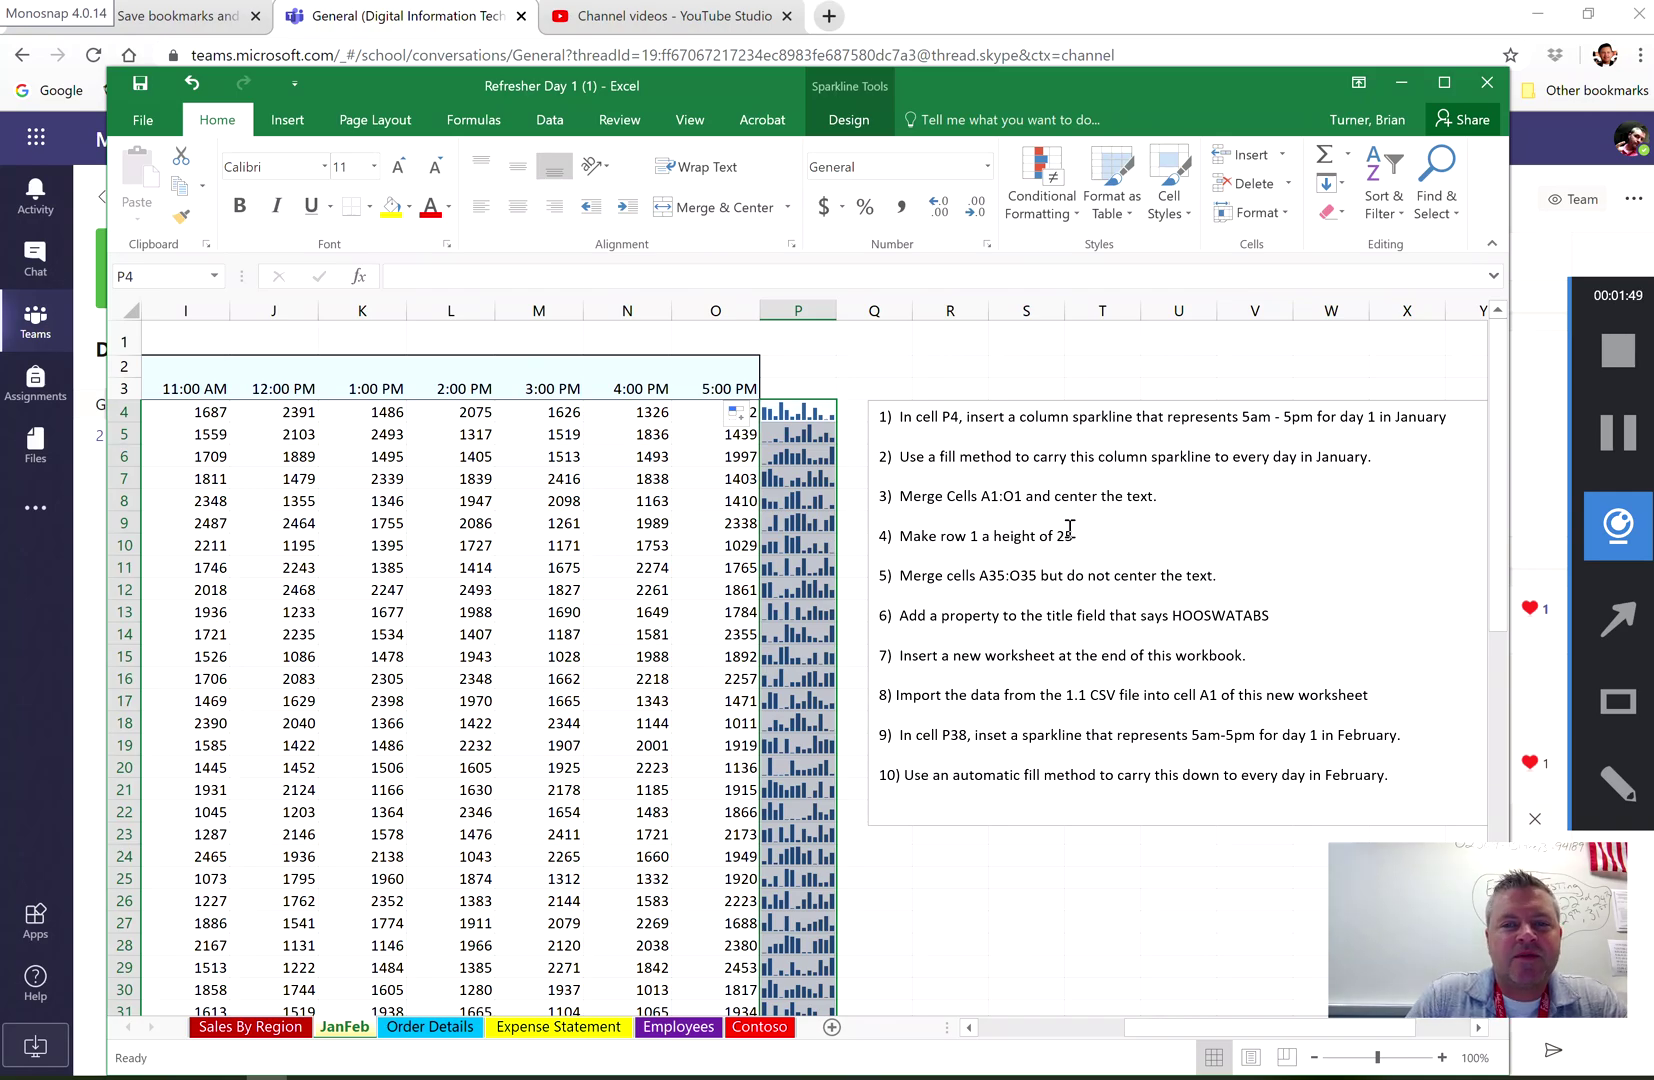
Merge cells A1:O1 and center the January title with Merge & Center
left_click(1000, 1027)
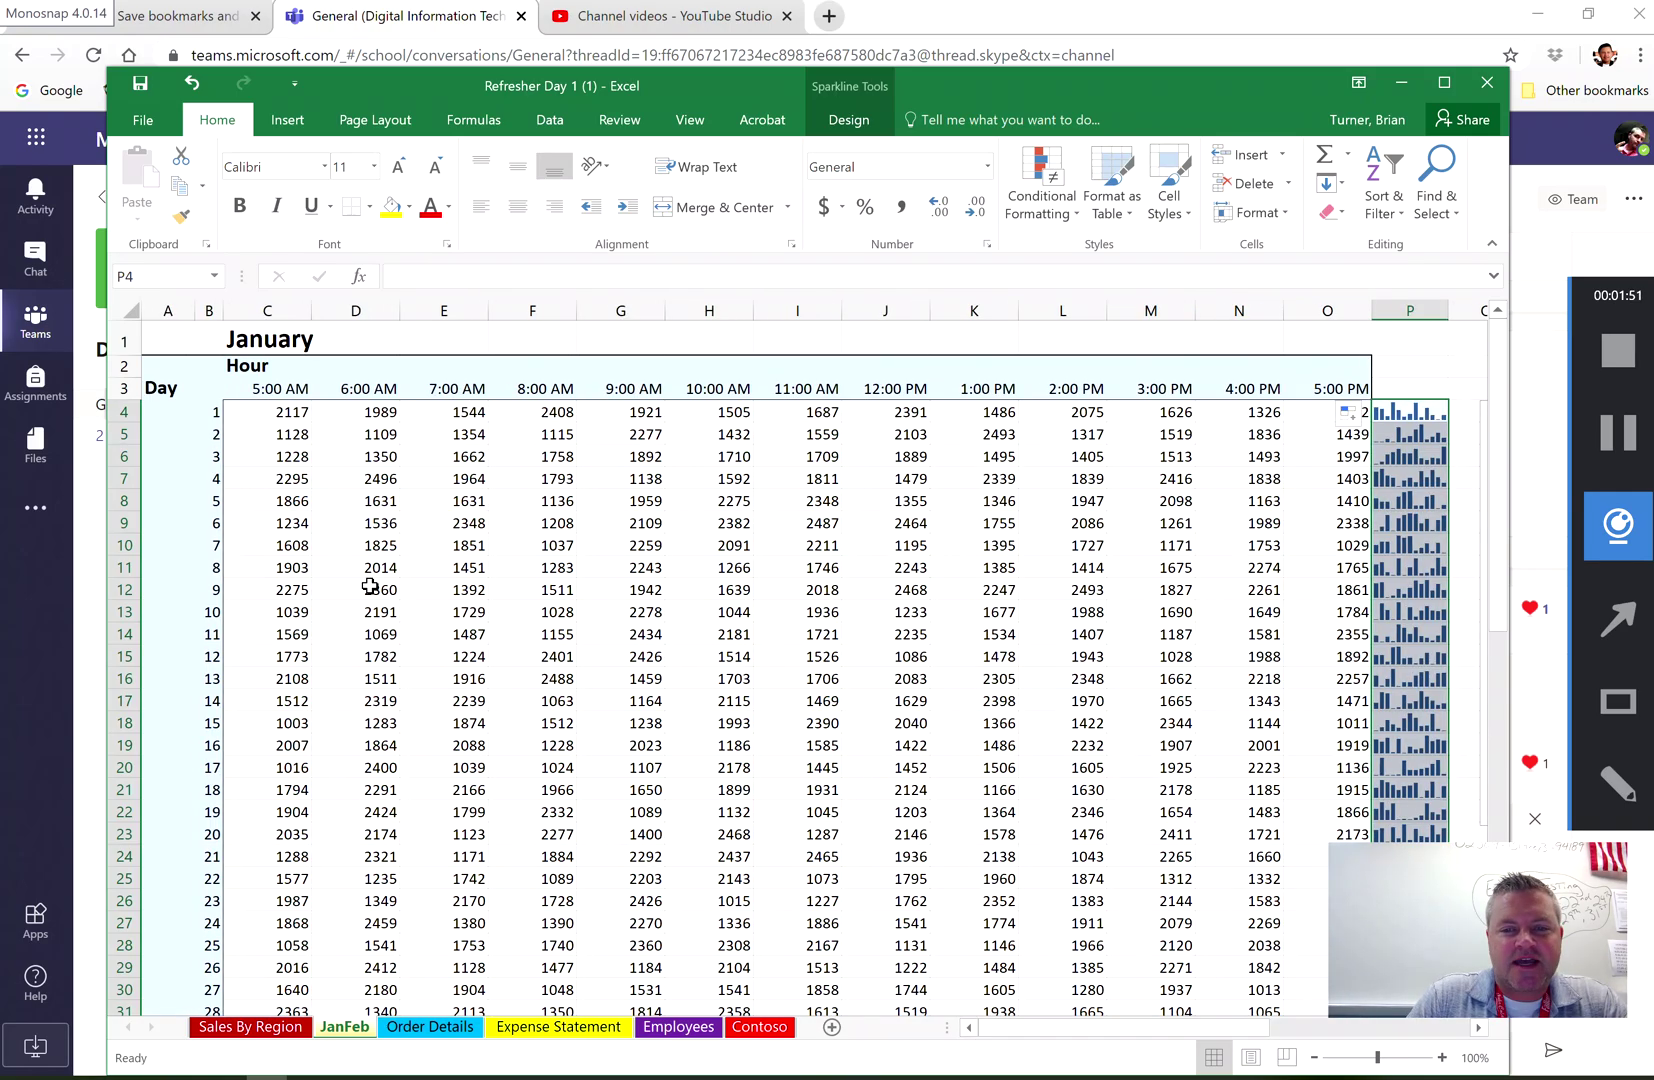
left_click_drag(160, 332, 1320, 341)
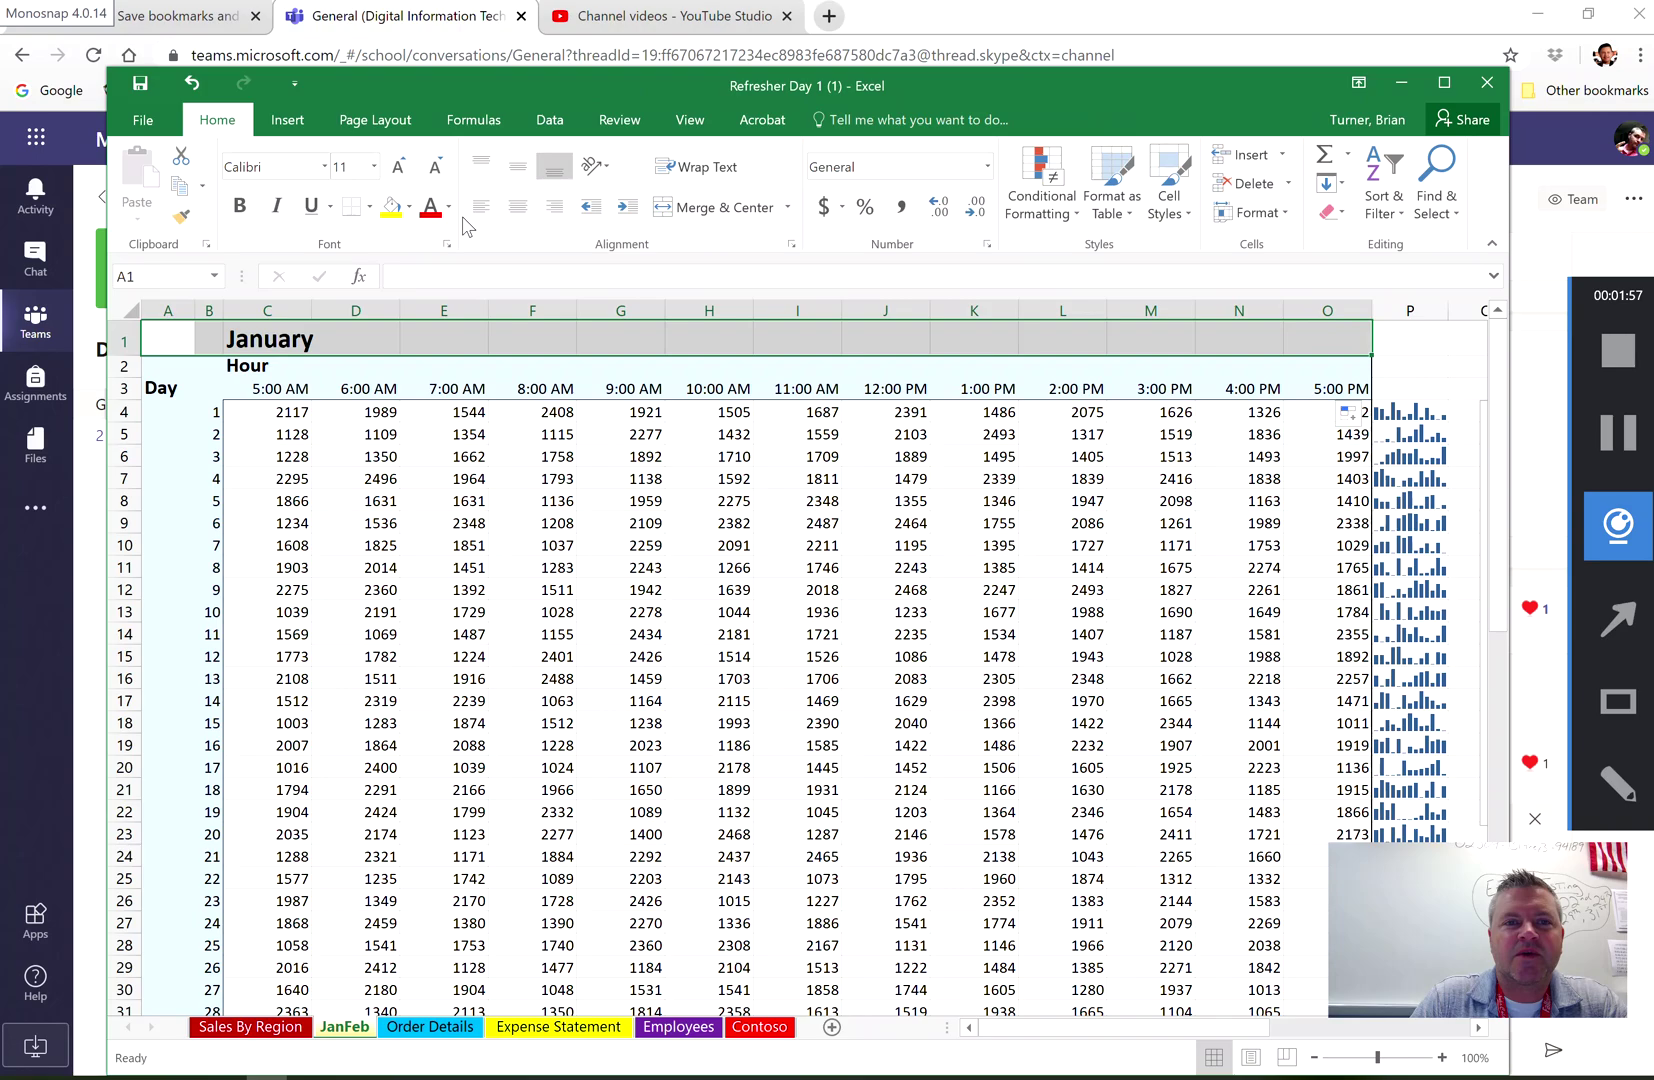
left_click(789, 210)
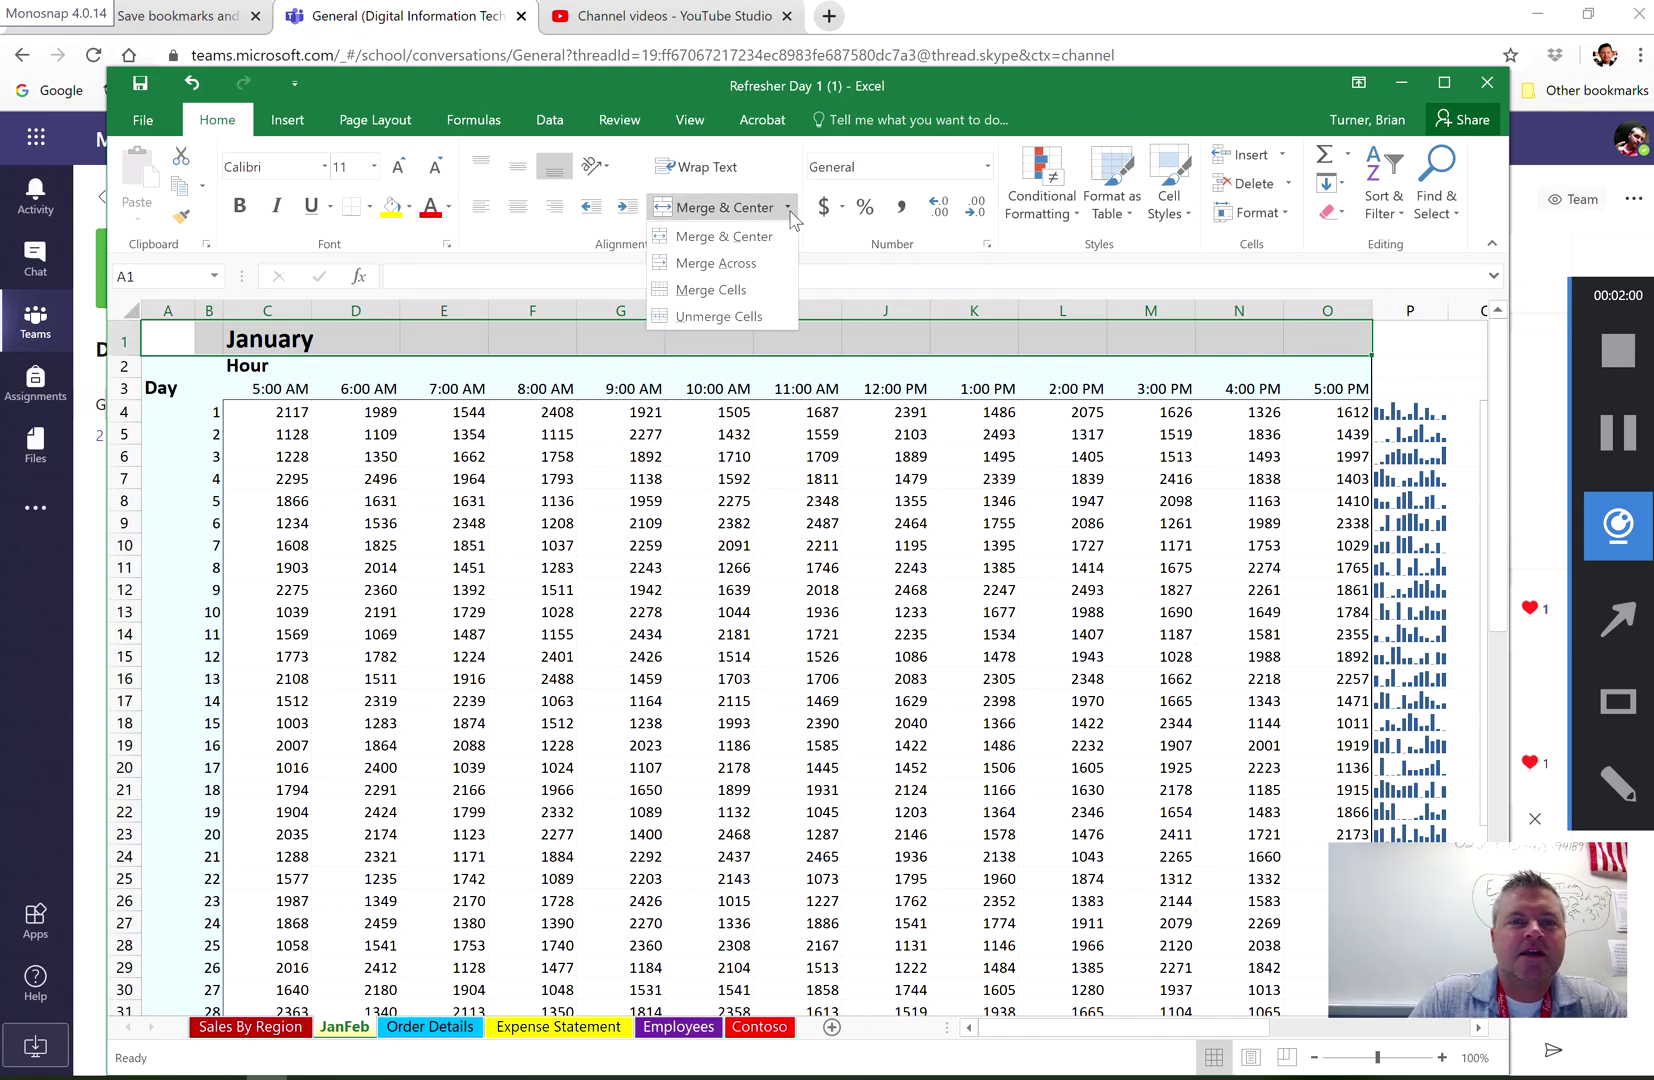
left_click(745, 236)
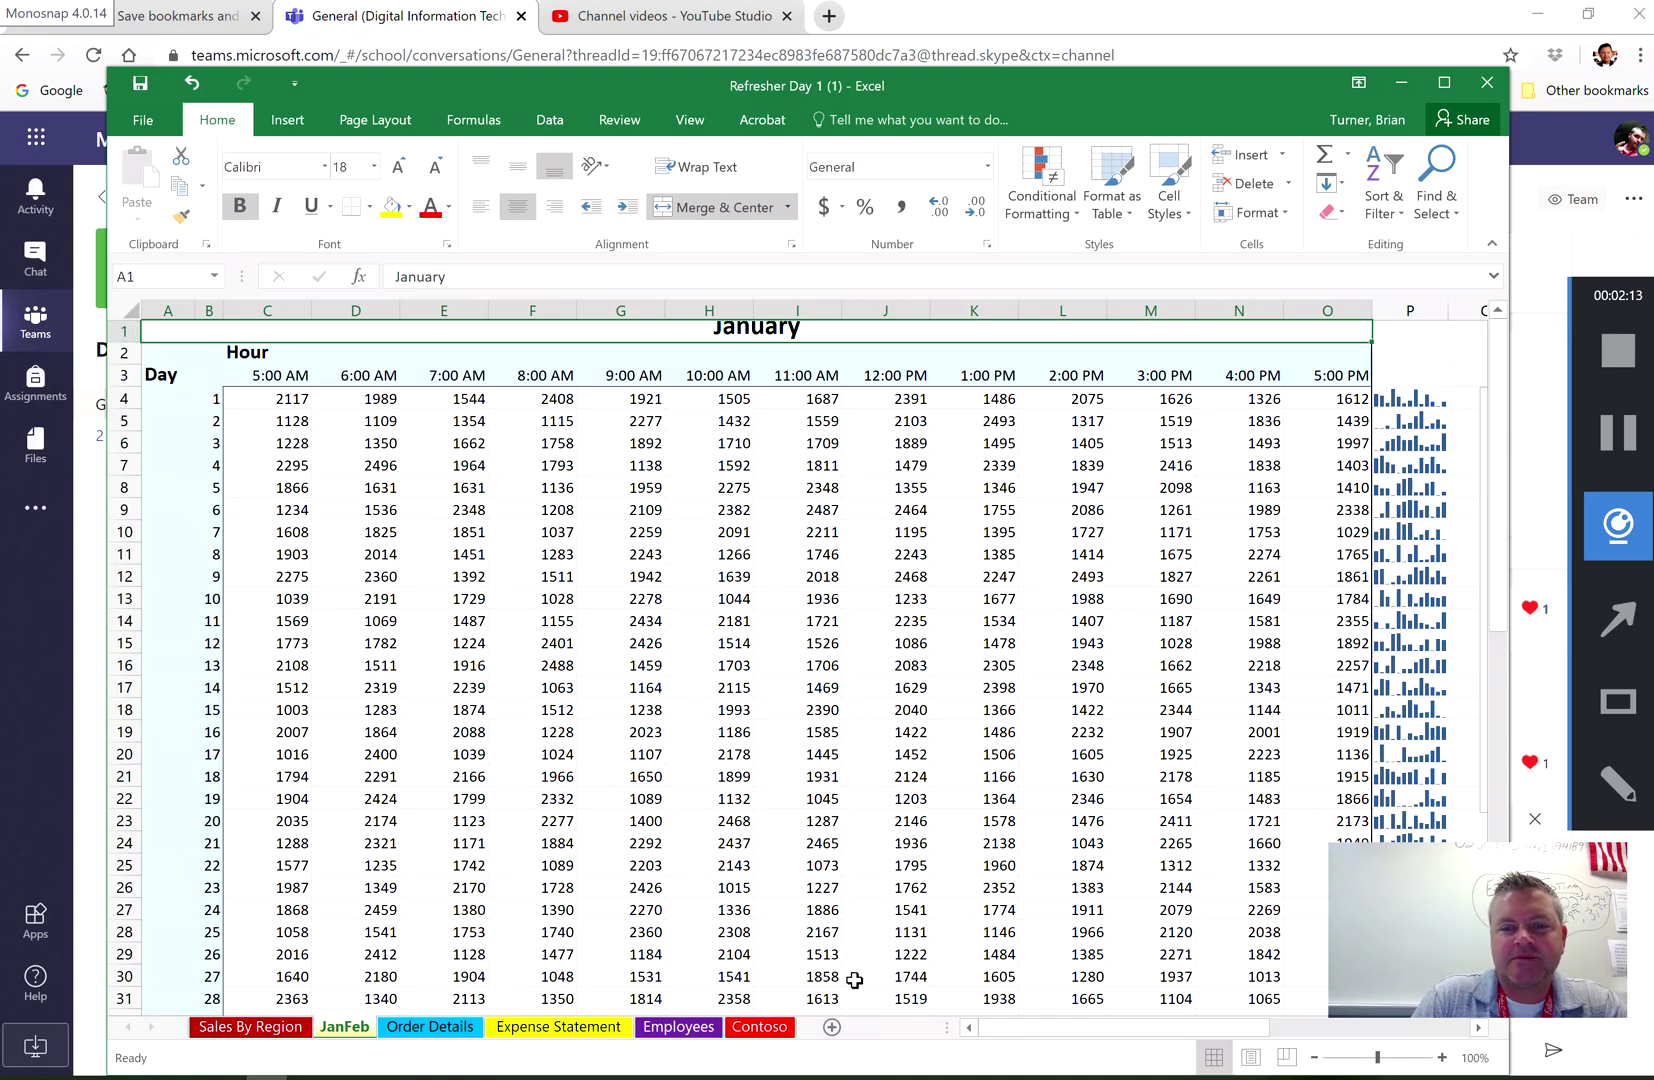
Set the height of row 1 to 25
left_click_drag(1102, 1030, 1056, 1040)
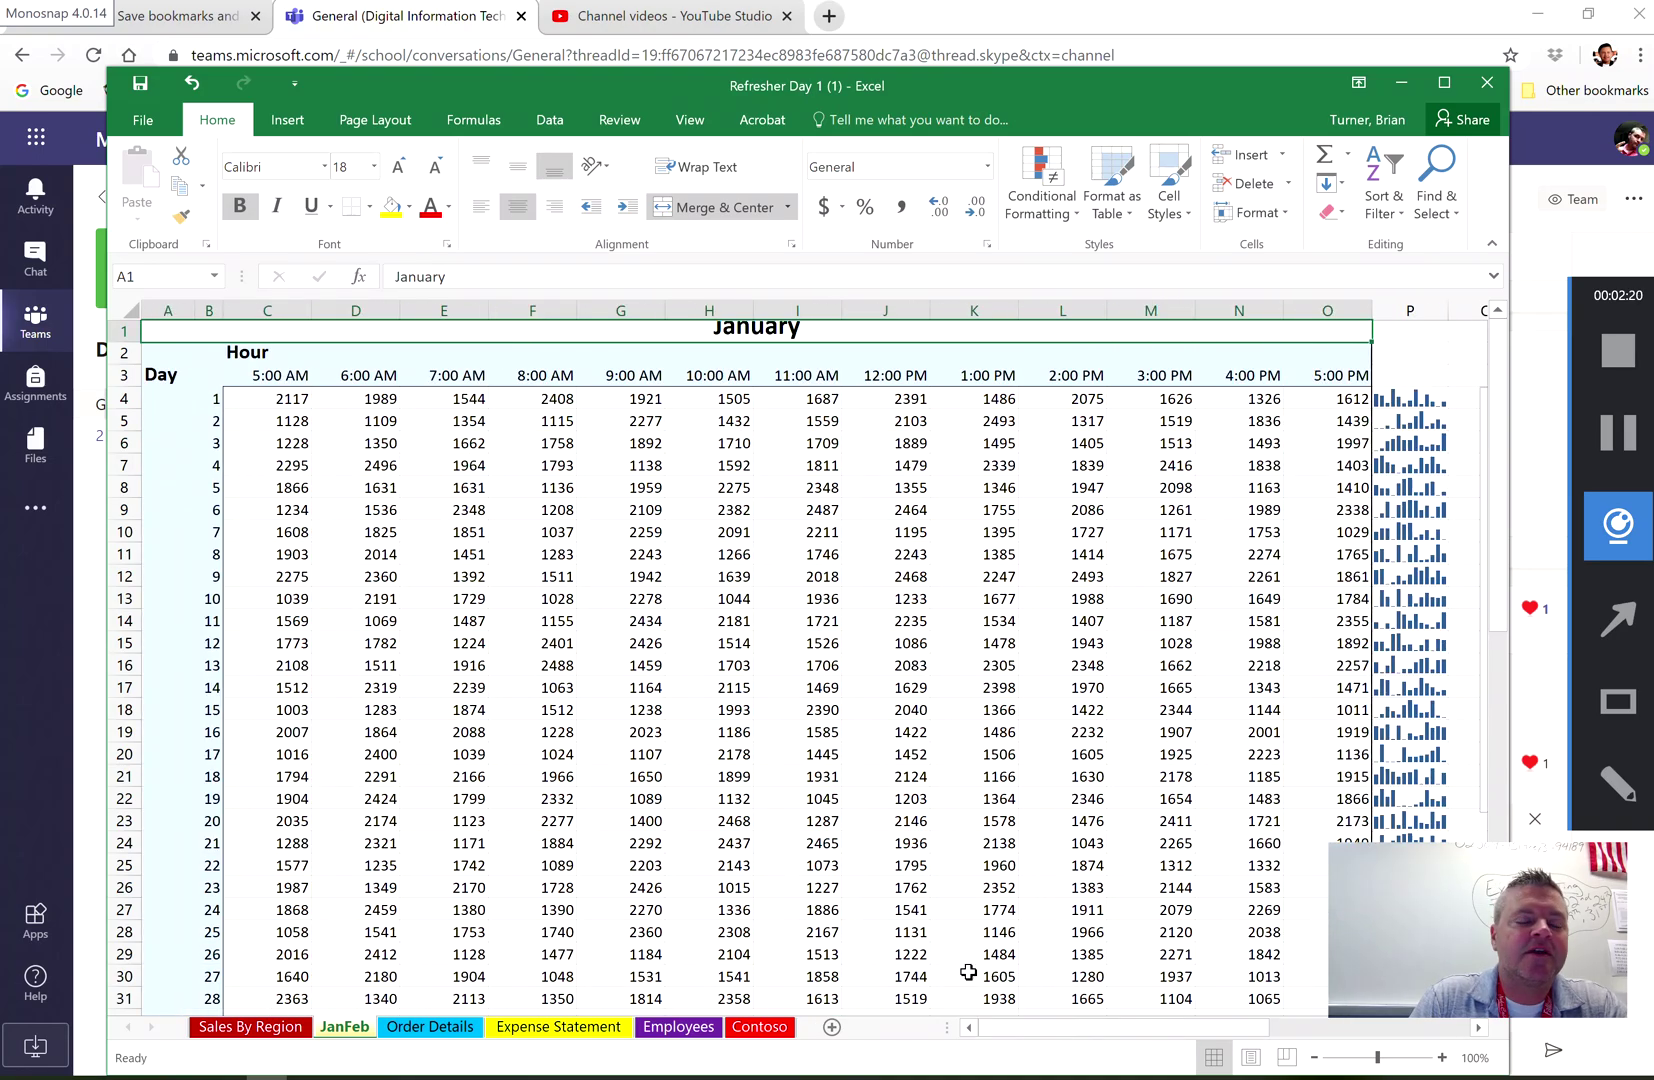
right_click(120, 331)
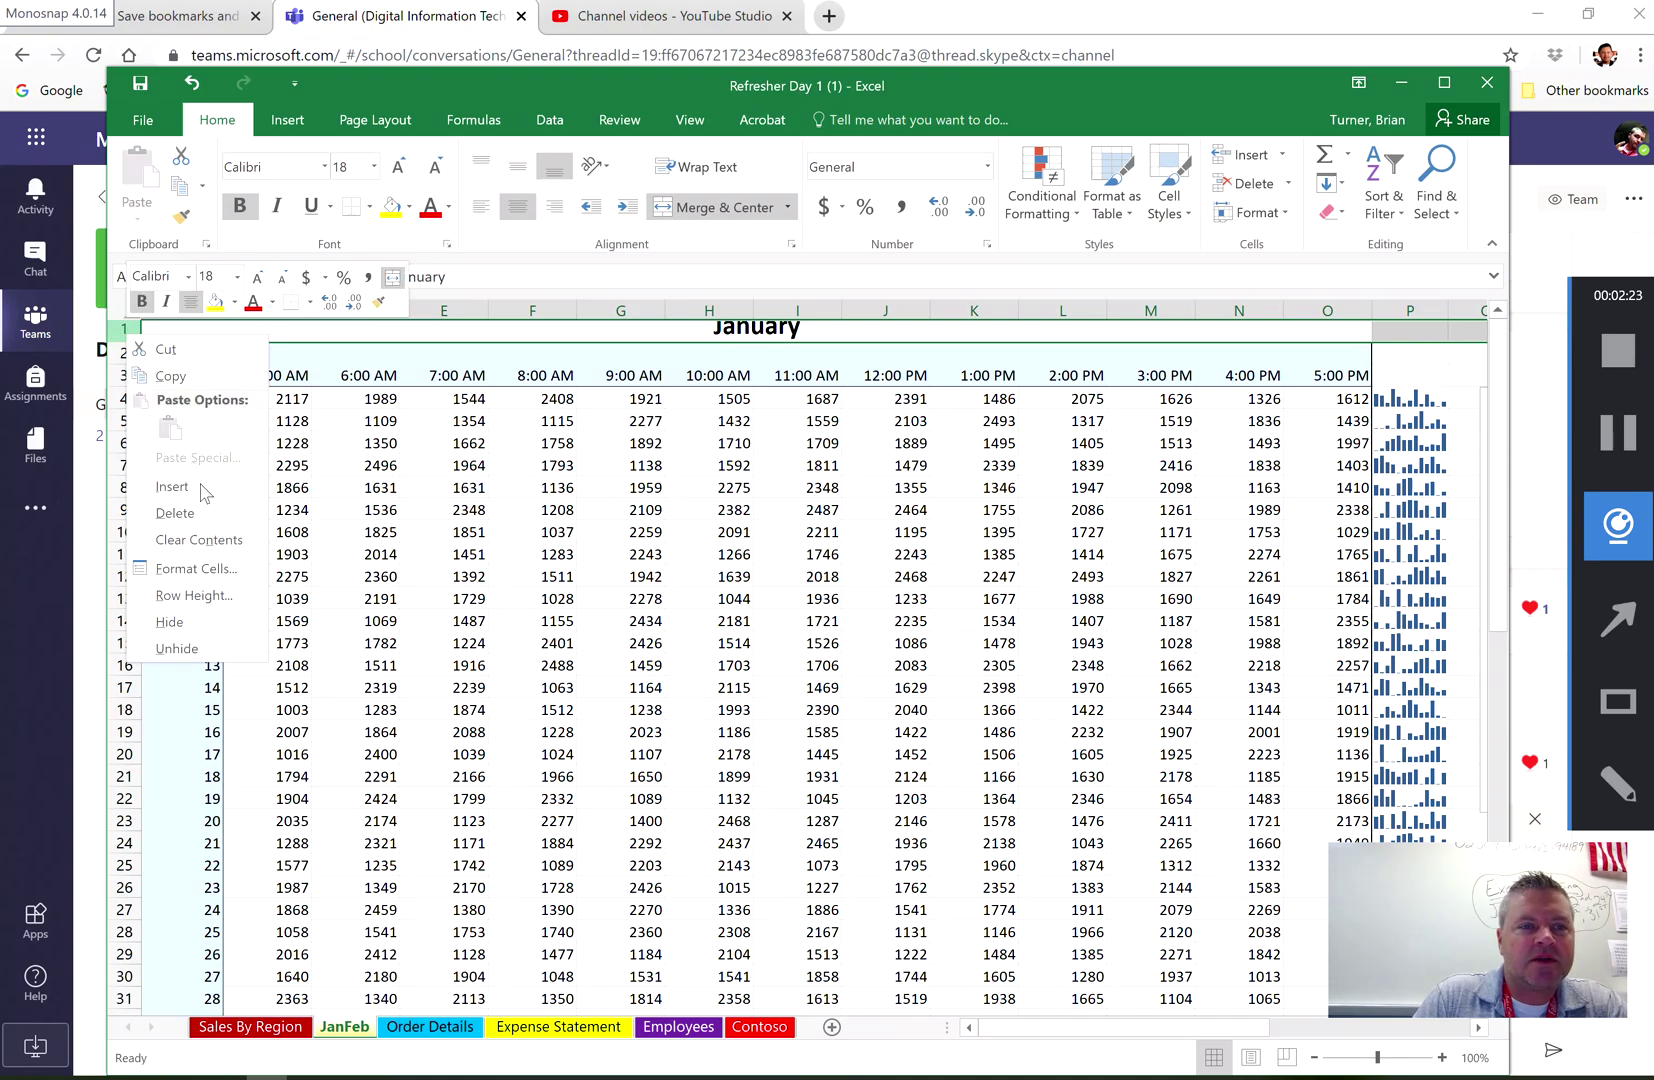
left_click(222, 593)
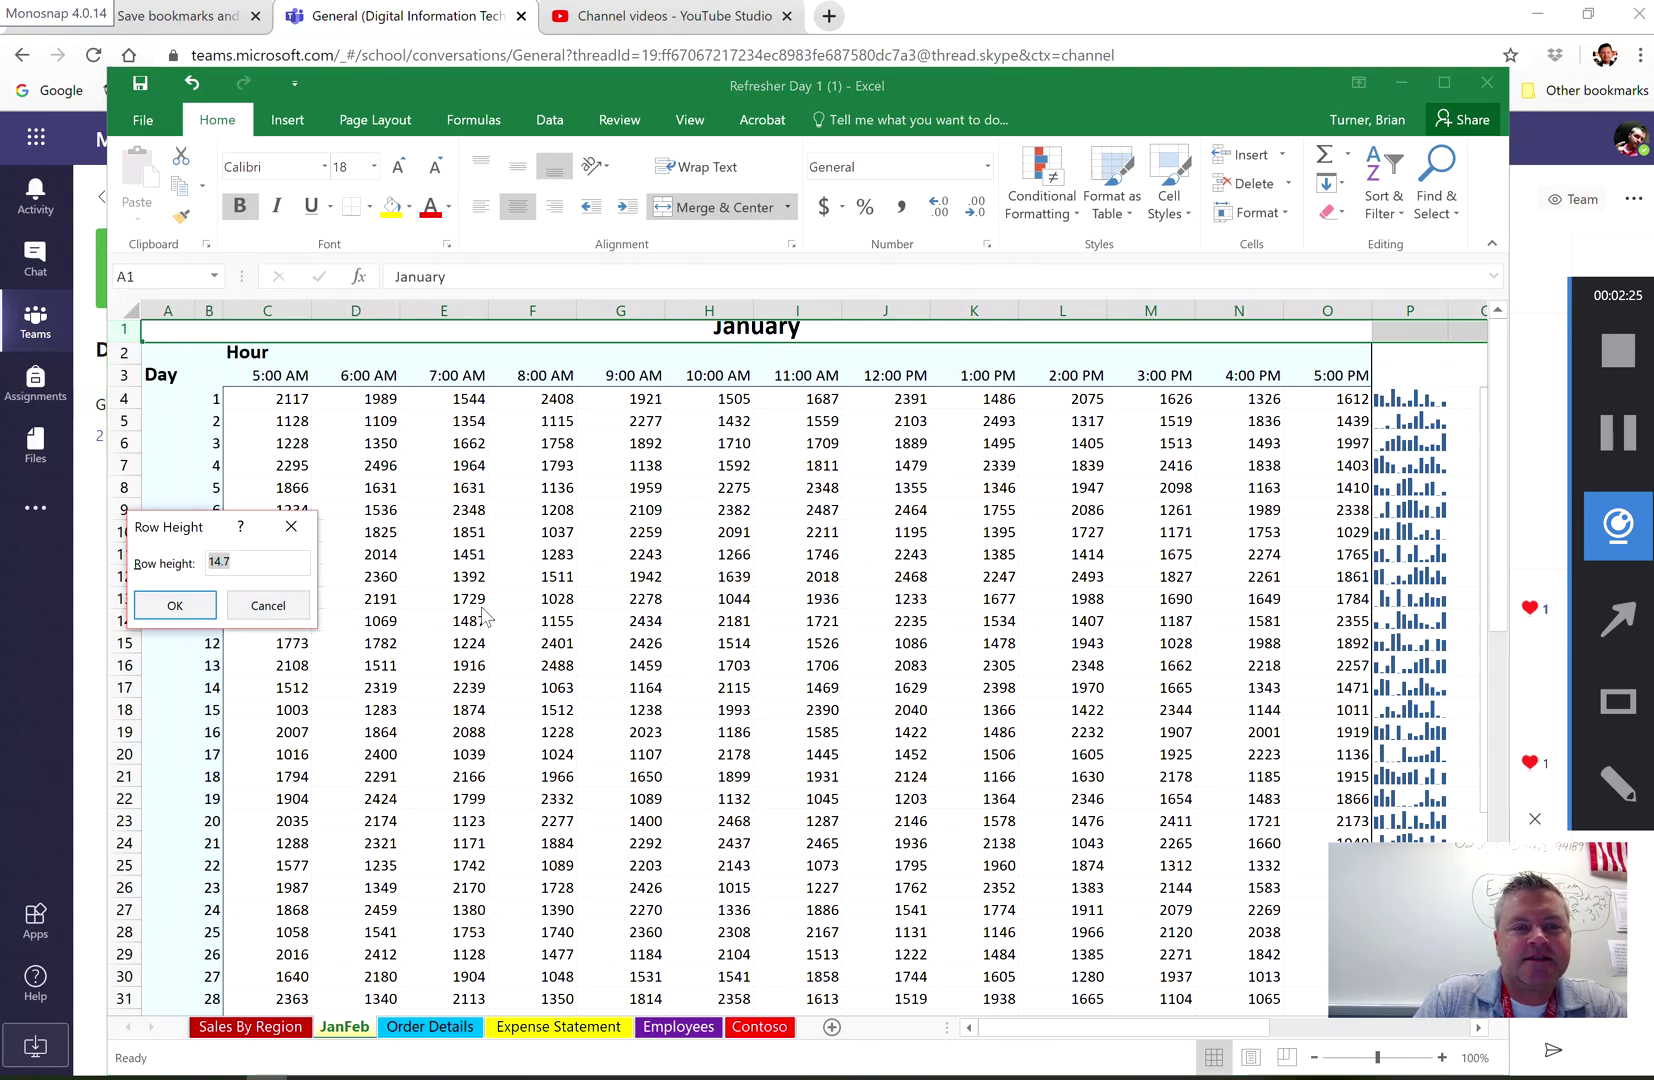
type("25")
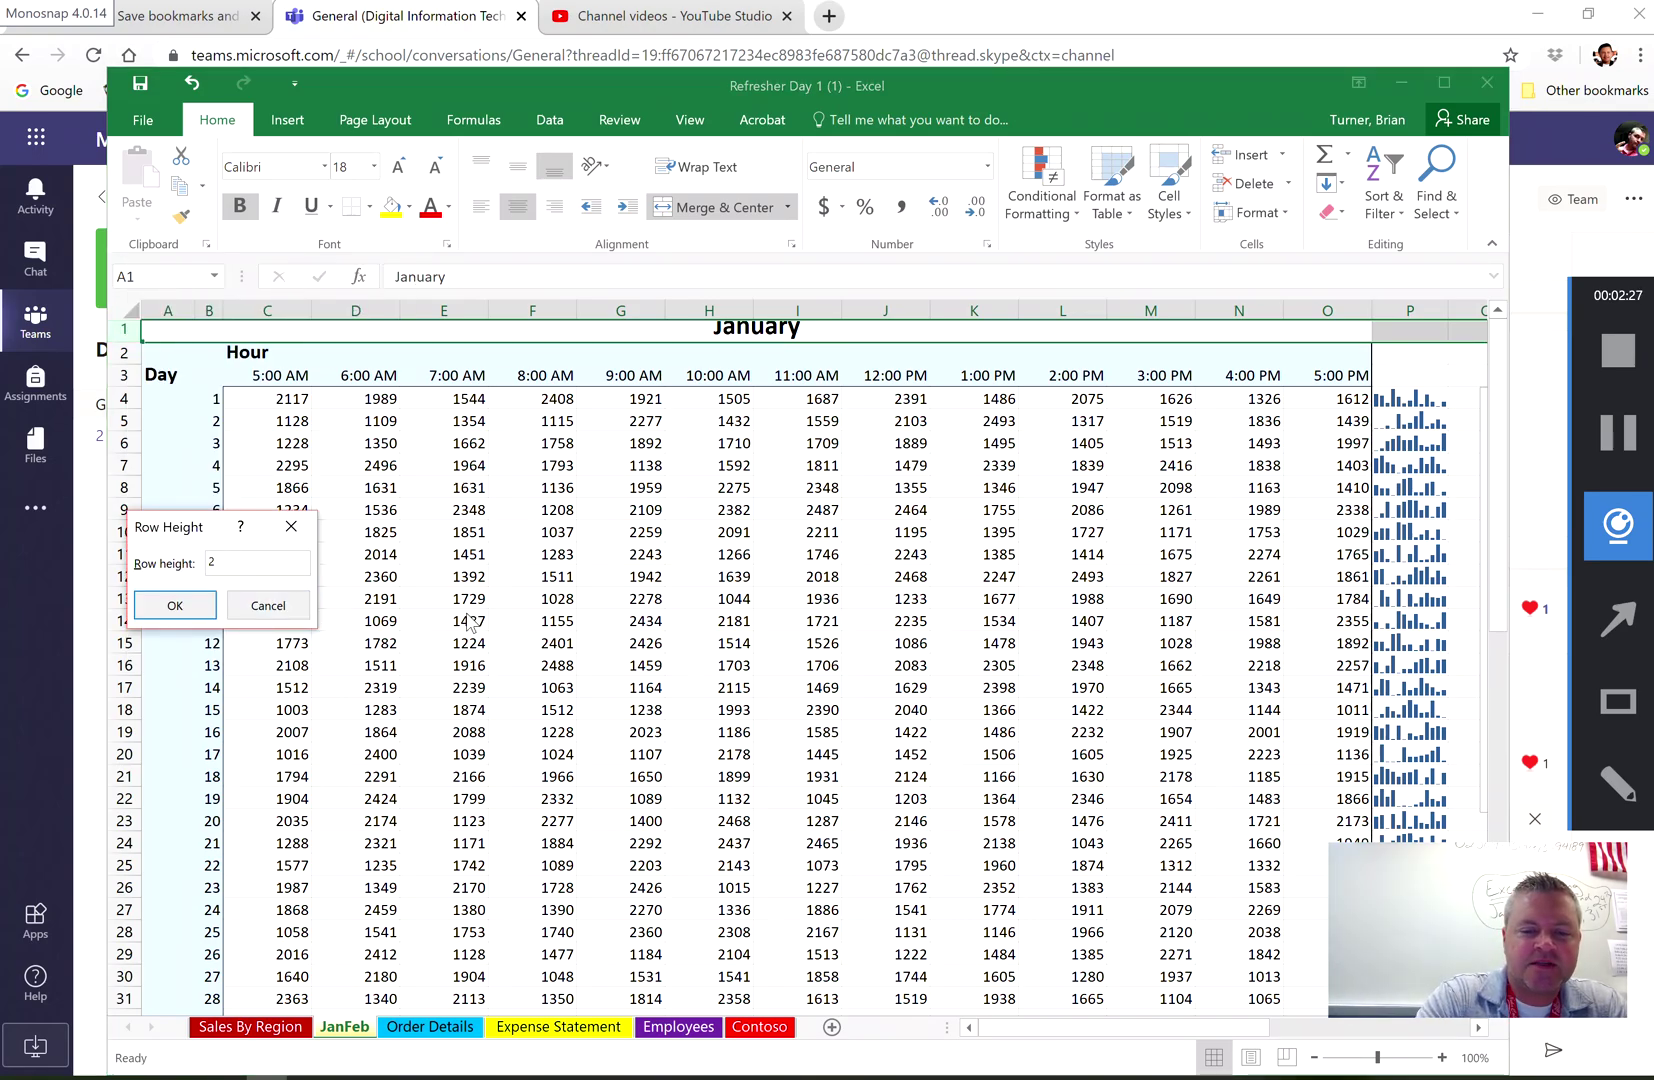
left_click(175, 605)
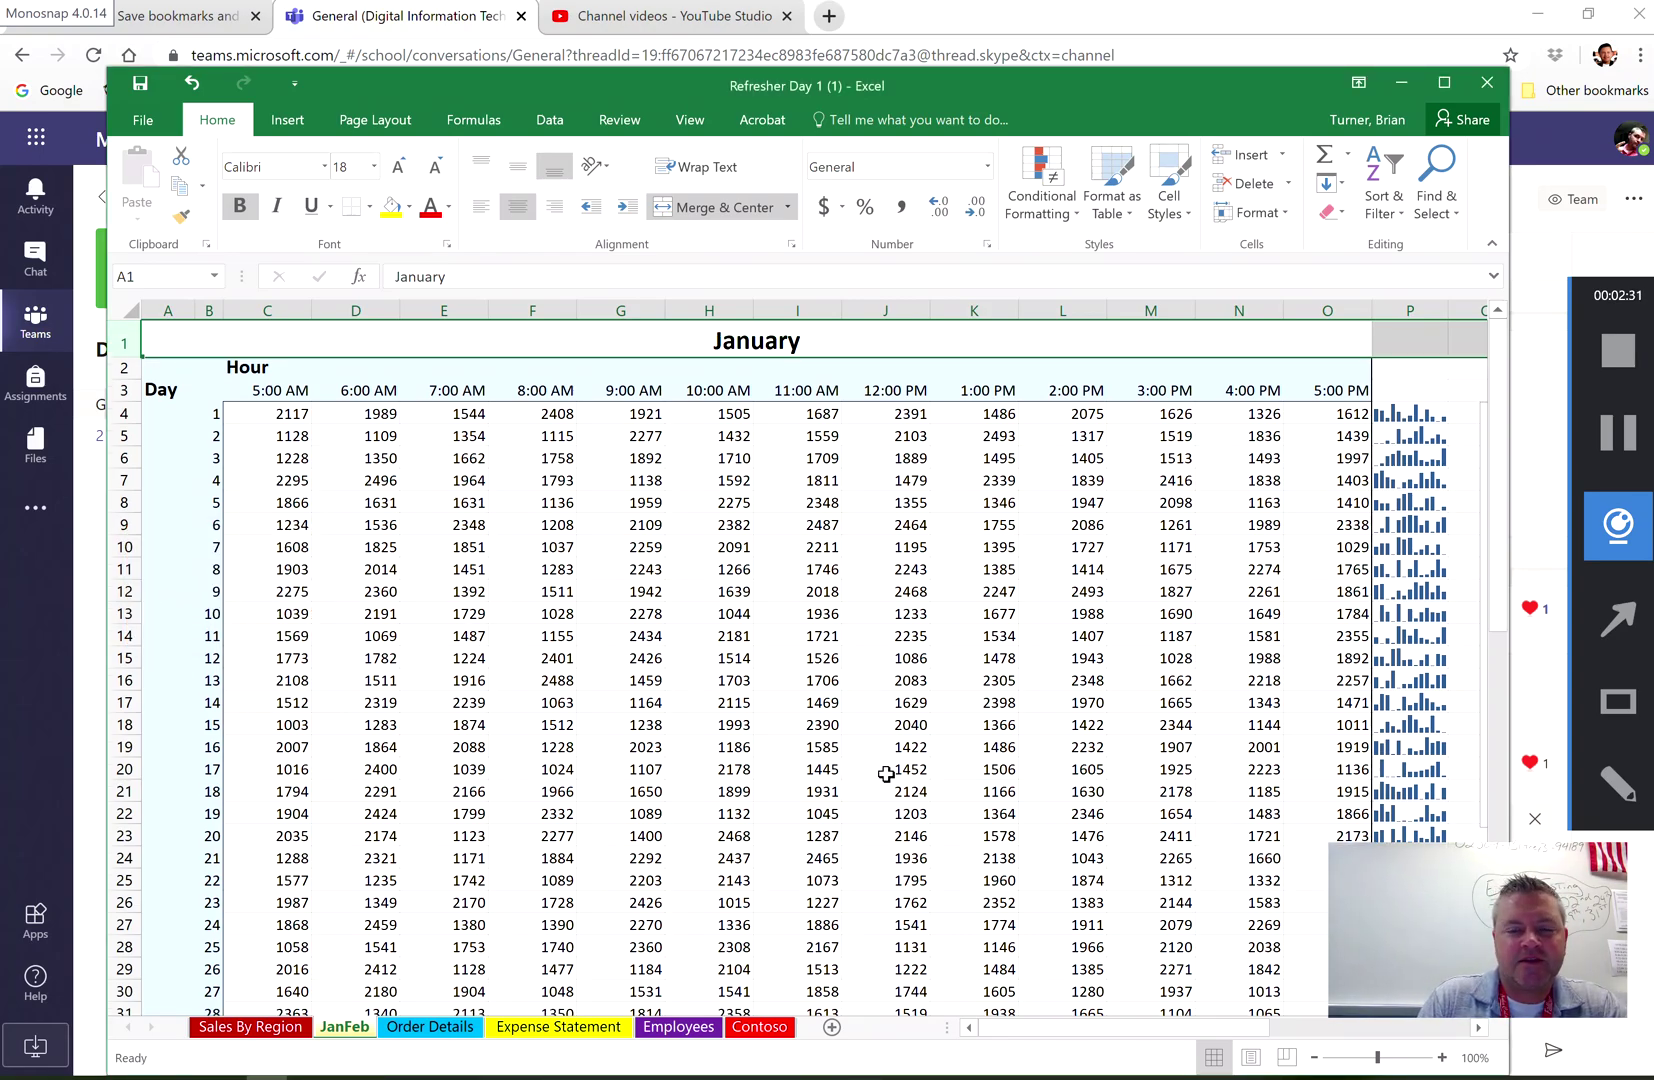
Merge cells A35:O35 without centering using Merge Across, and make row 35 tall enough for the February title
left_click_drag(1501, 586, 1484, 786)
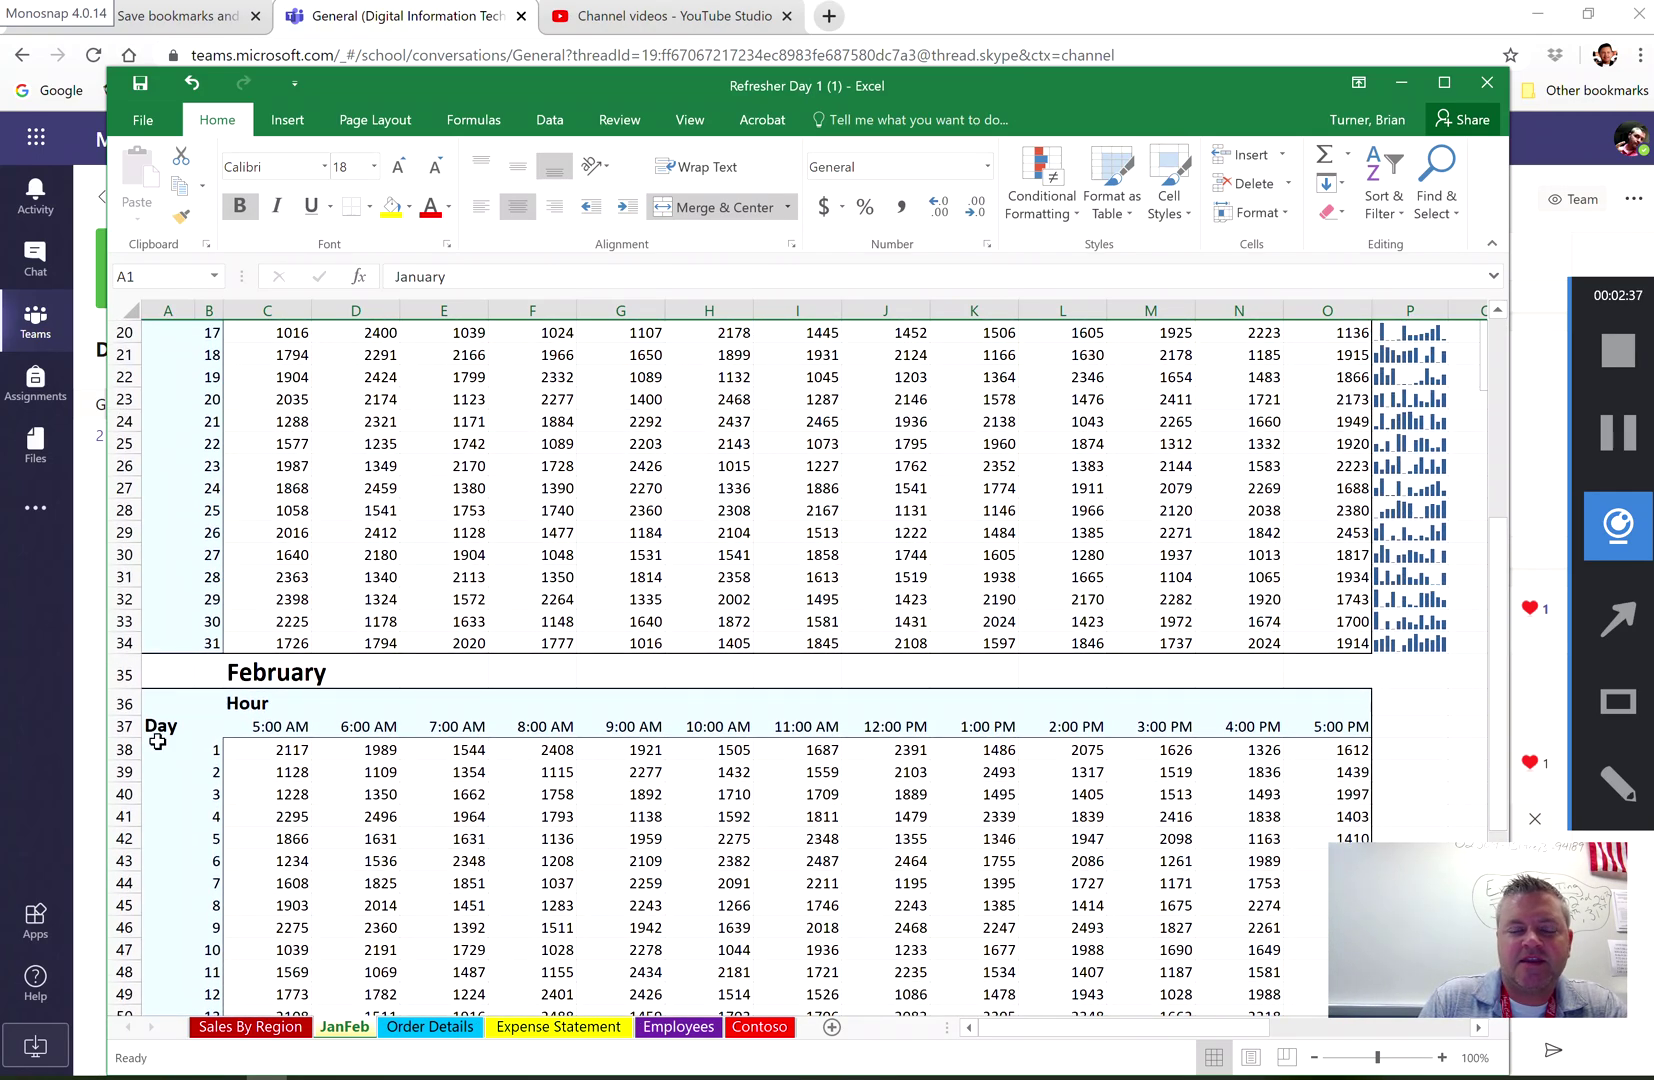
left_click_drag(157, 674, 1288, 686)
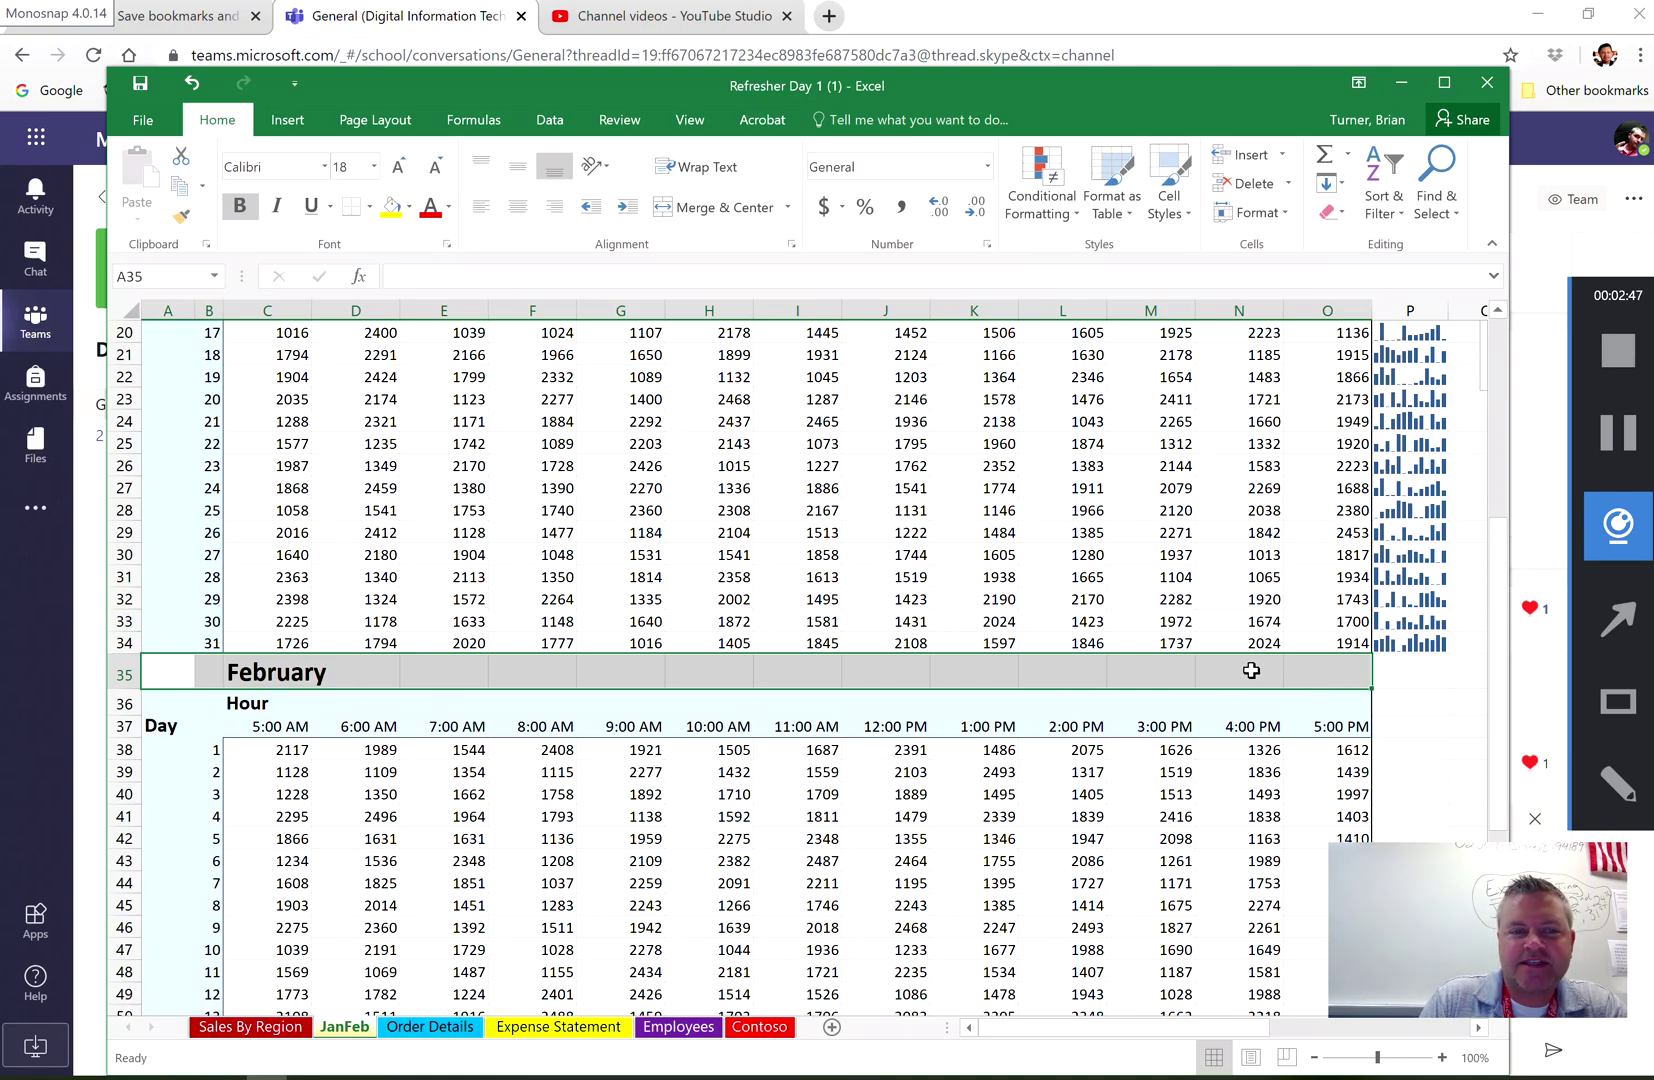
left_click(788, 209)
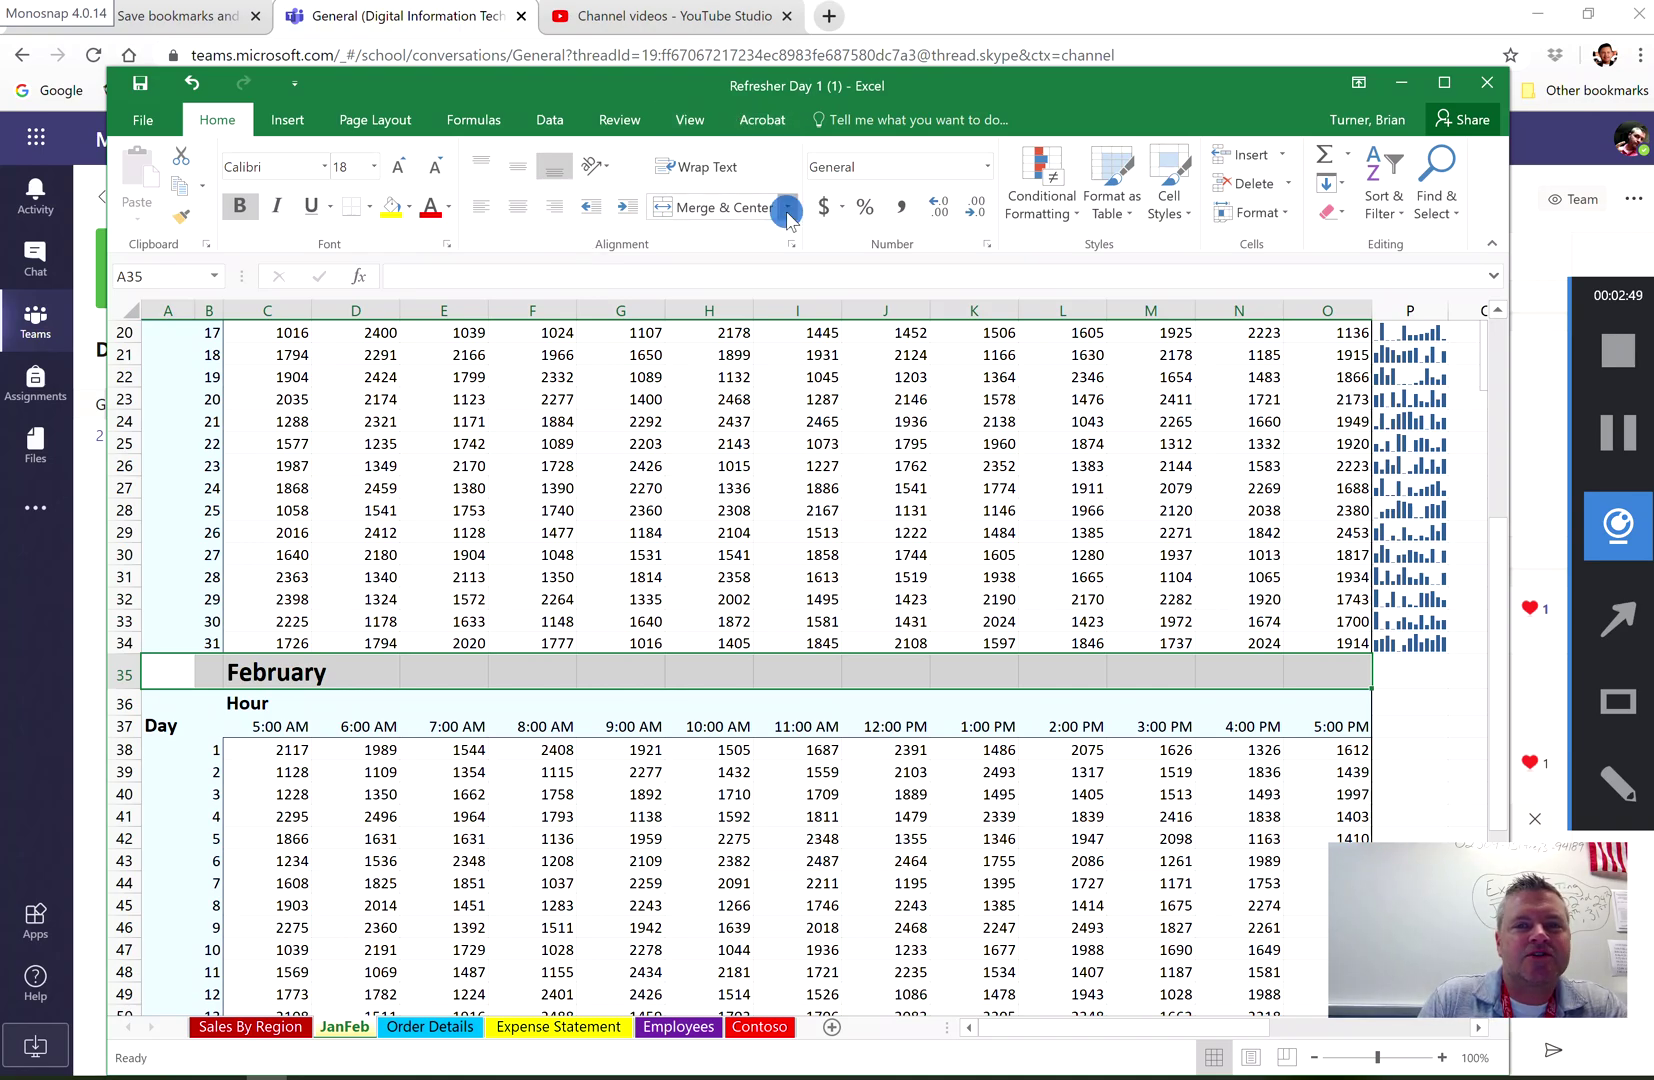
left_click(774, 266)
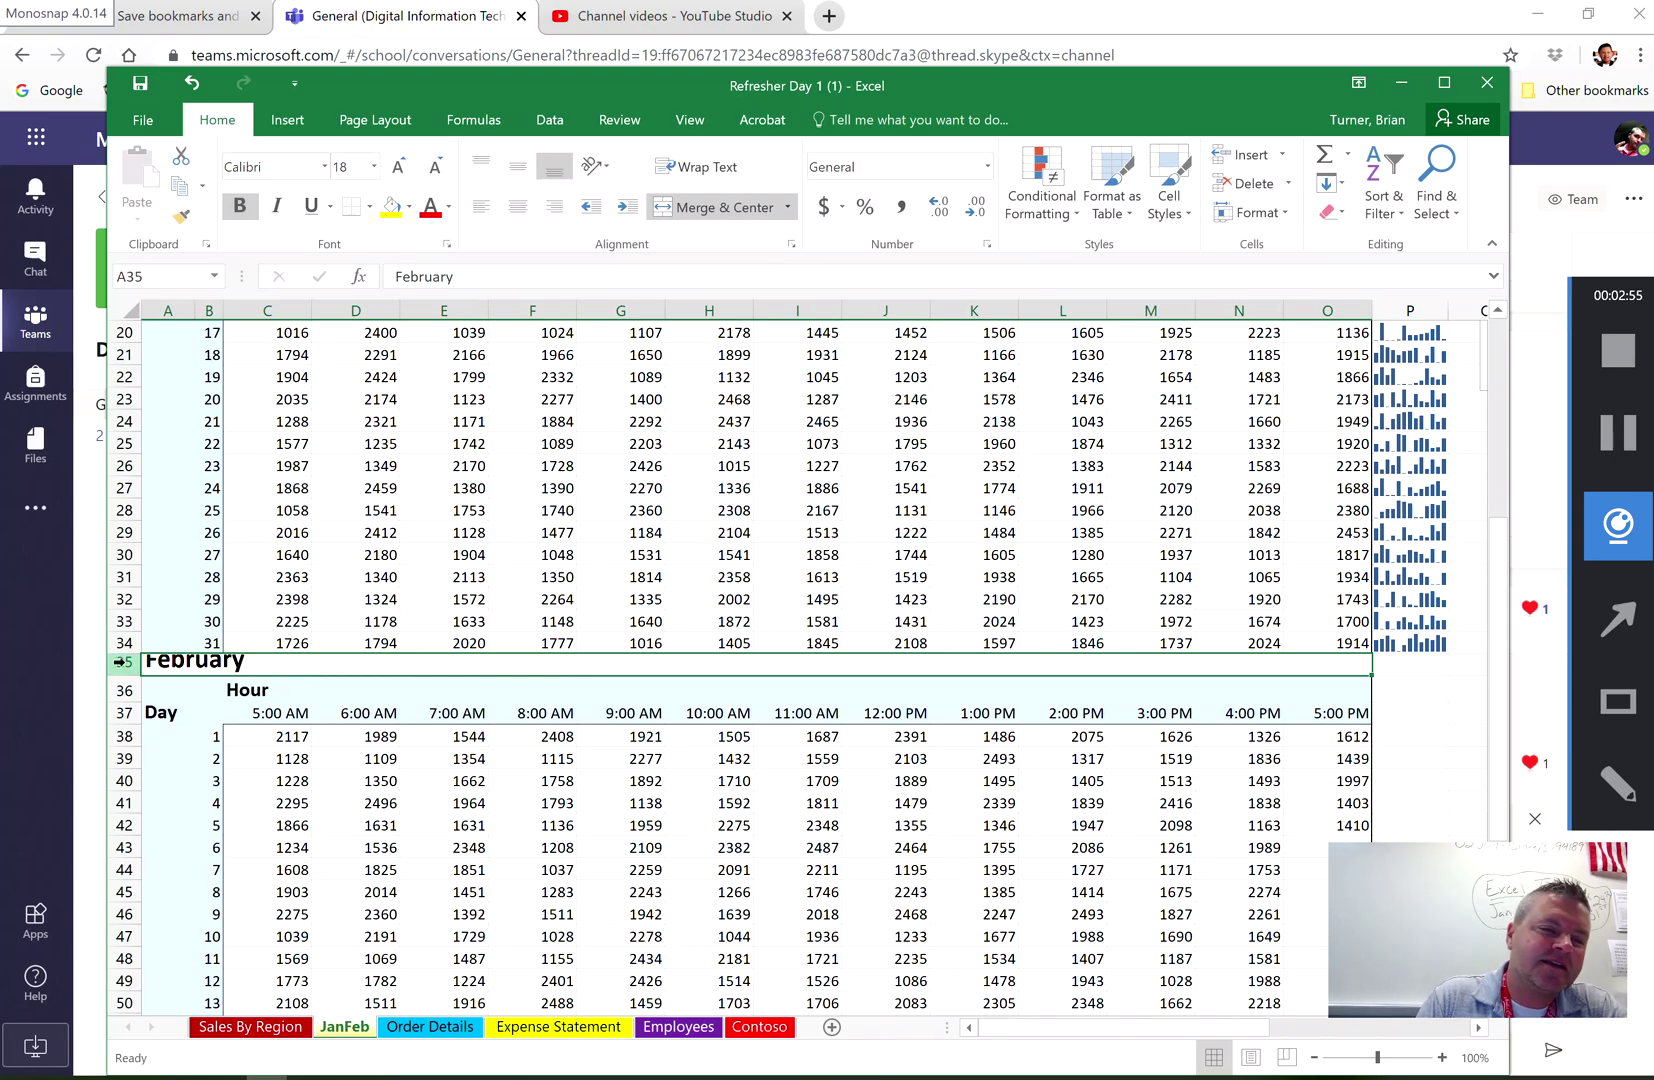
left_click_drag(127, 673, 127, 683)
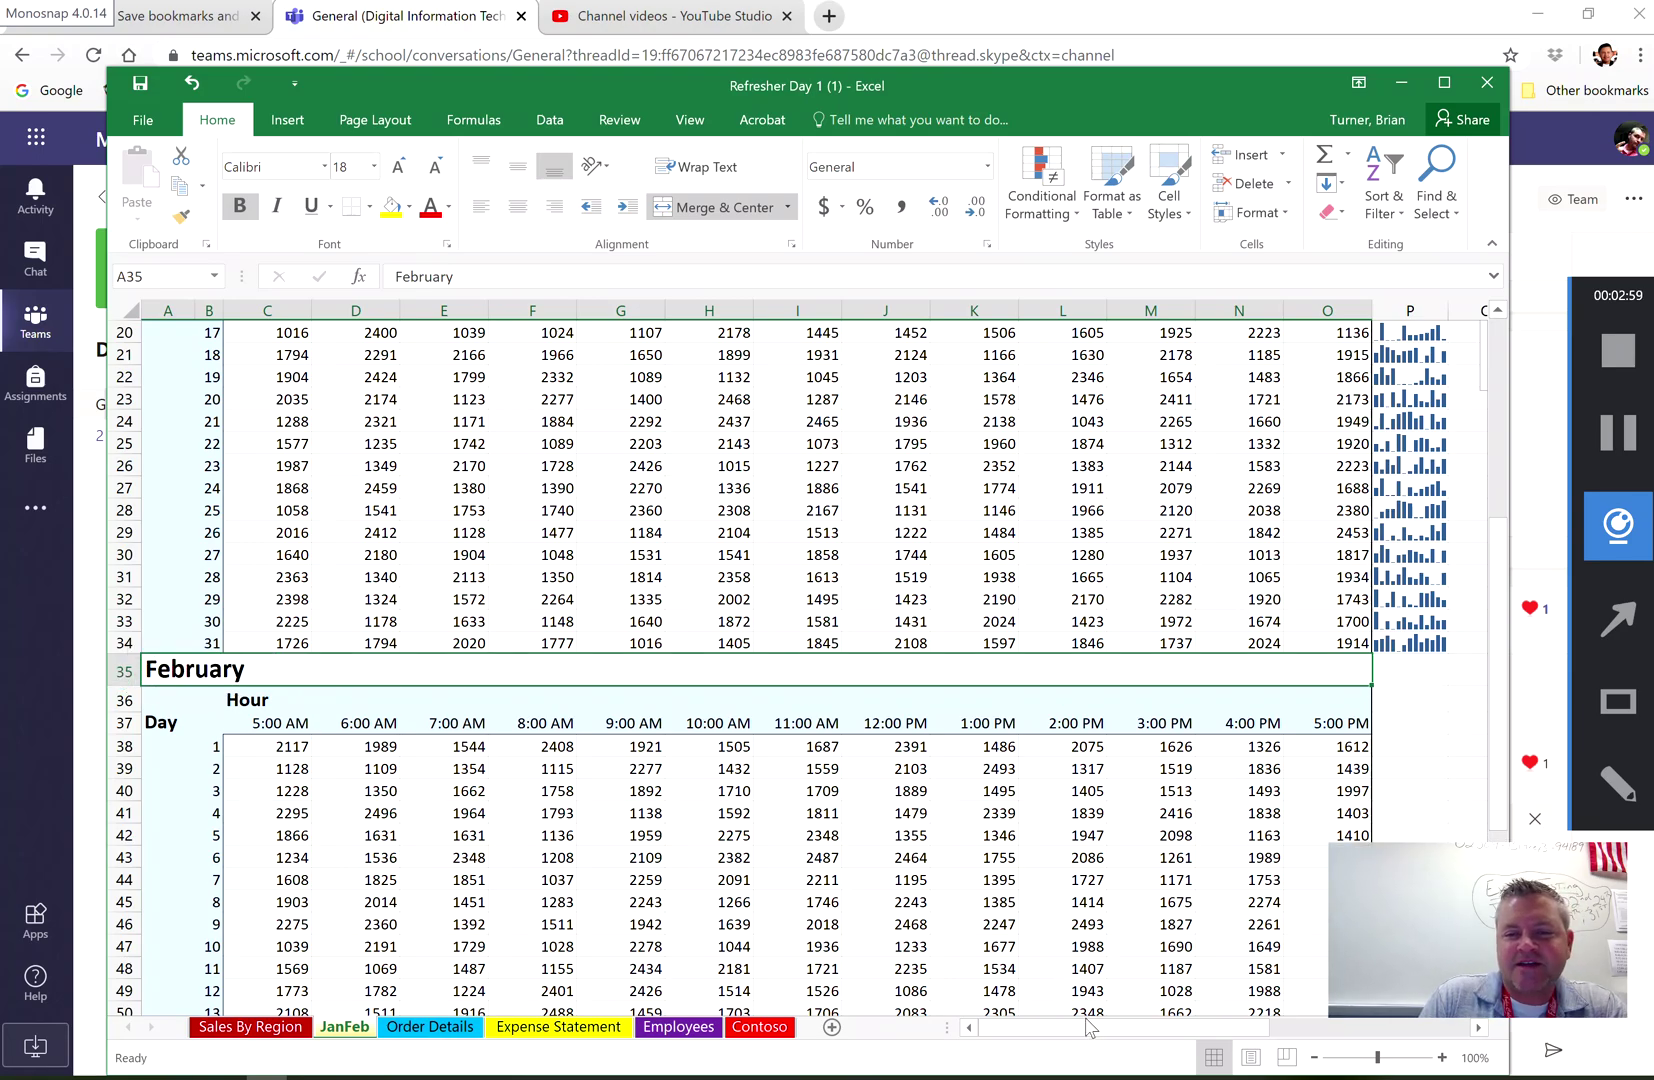
Show all workbook properties, set the Title property to HOOSWATABS, and return to the worksheet
left_click_drag(1093, 1033, 1238, 1035)
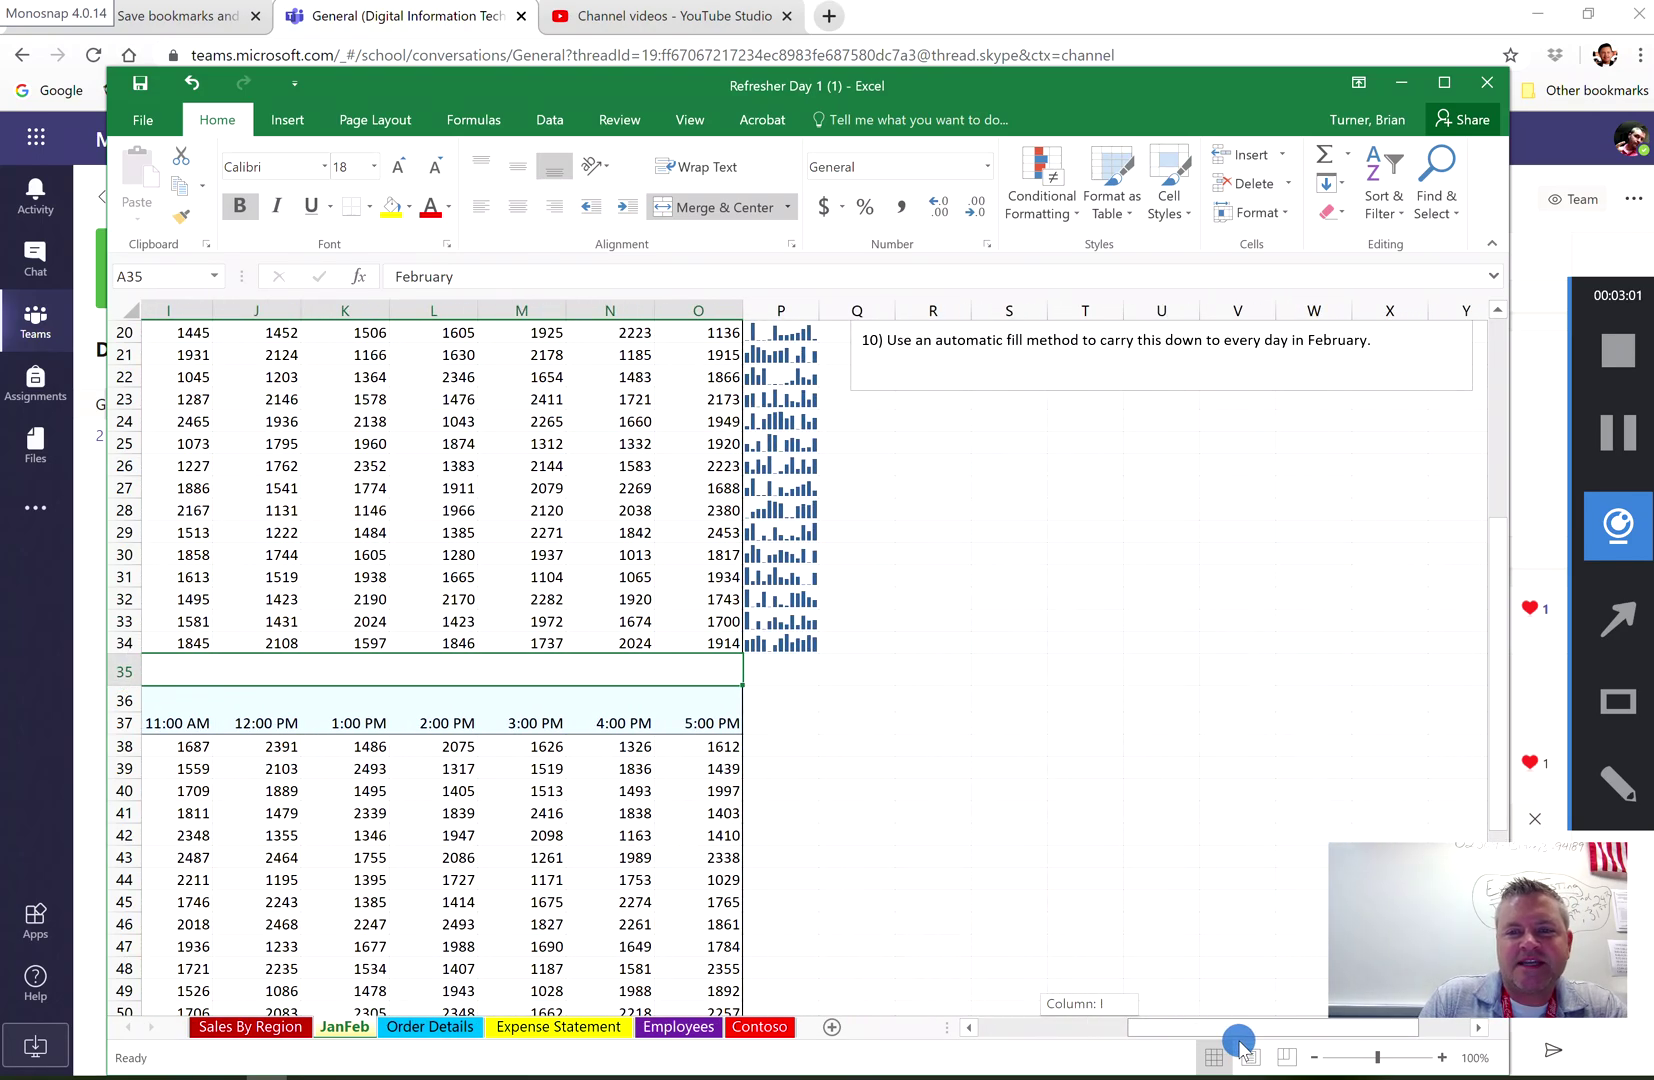
left_click_drag(1505, 710, 1507, 550)
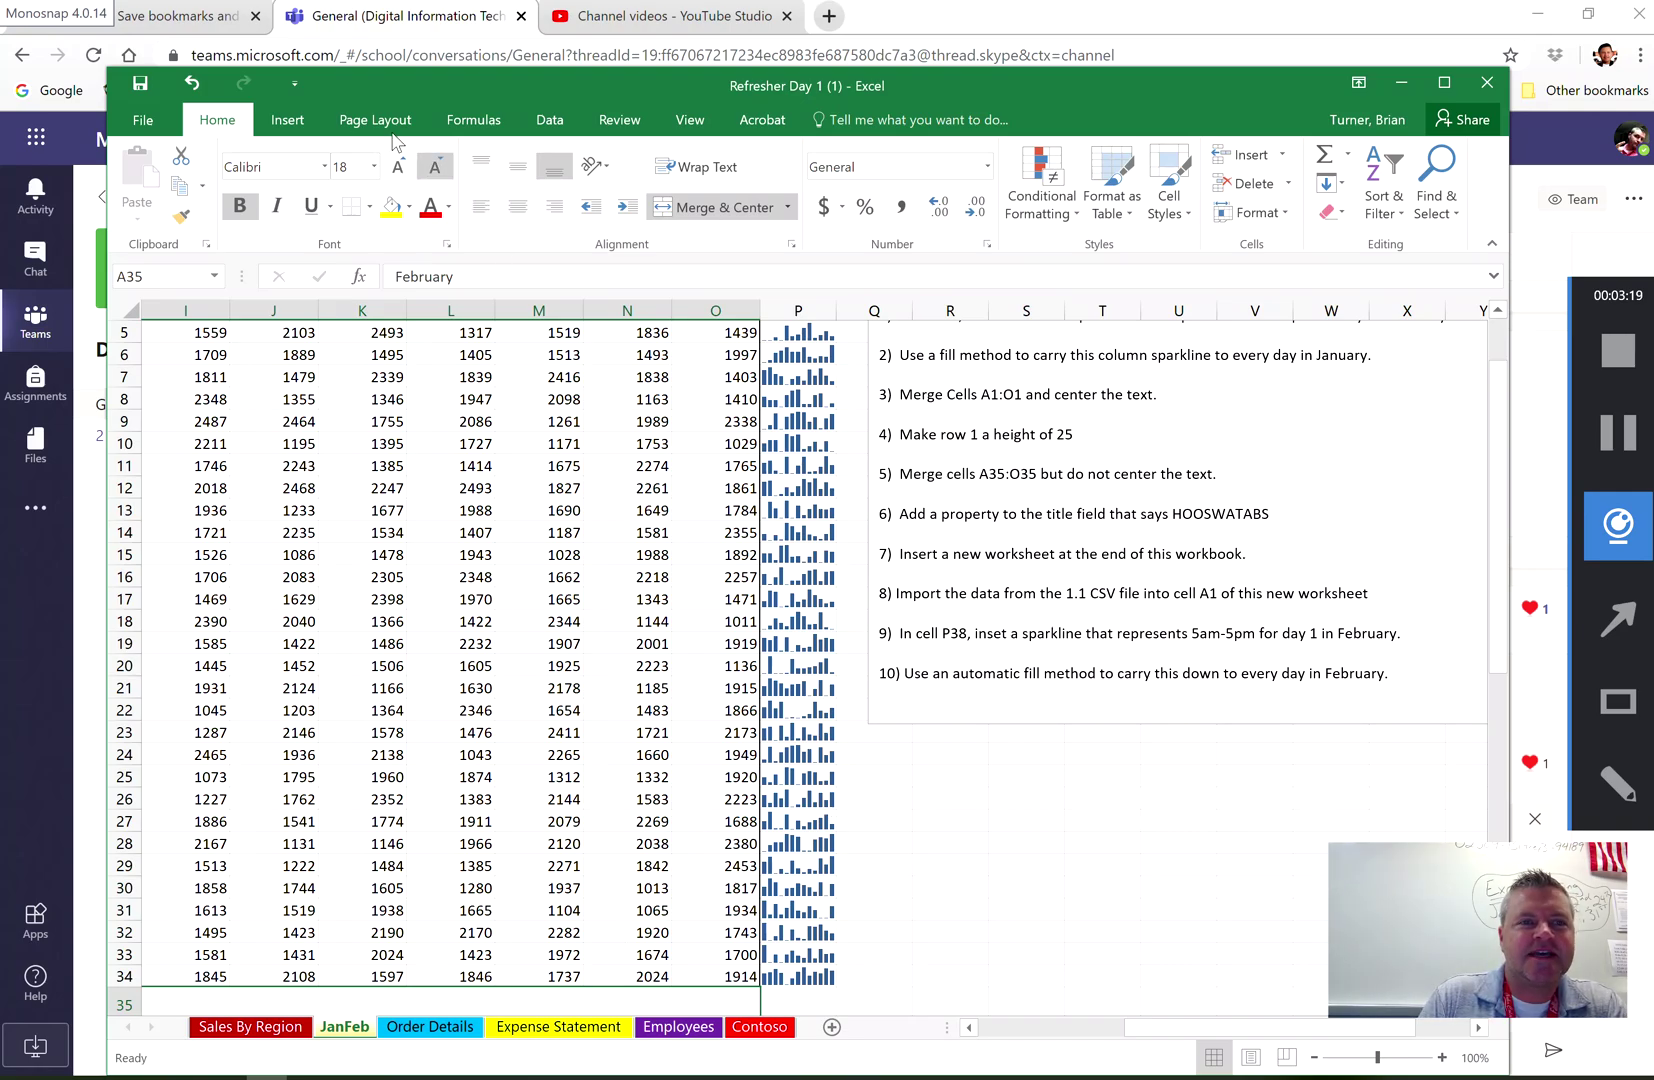
left_click(145, 120)
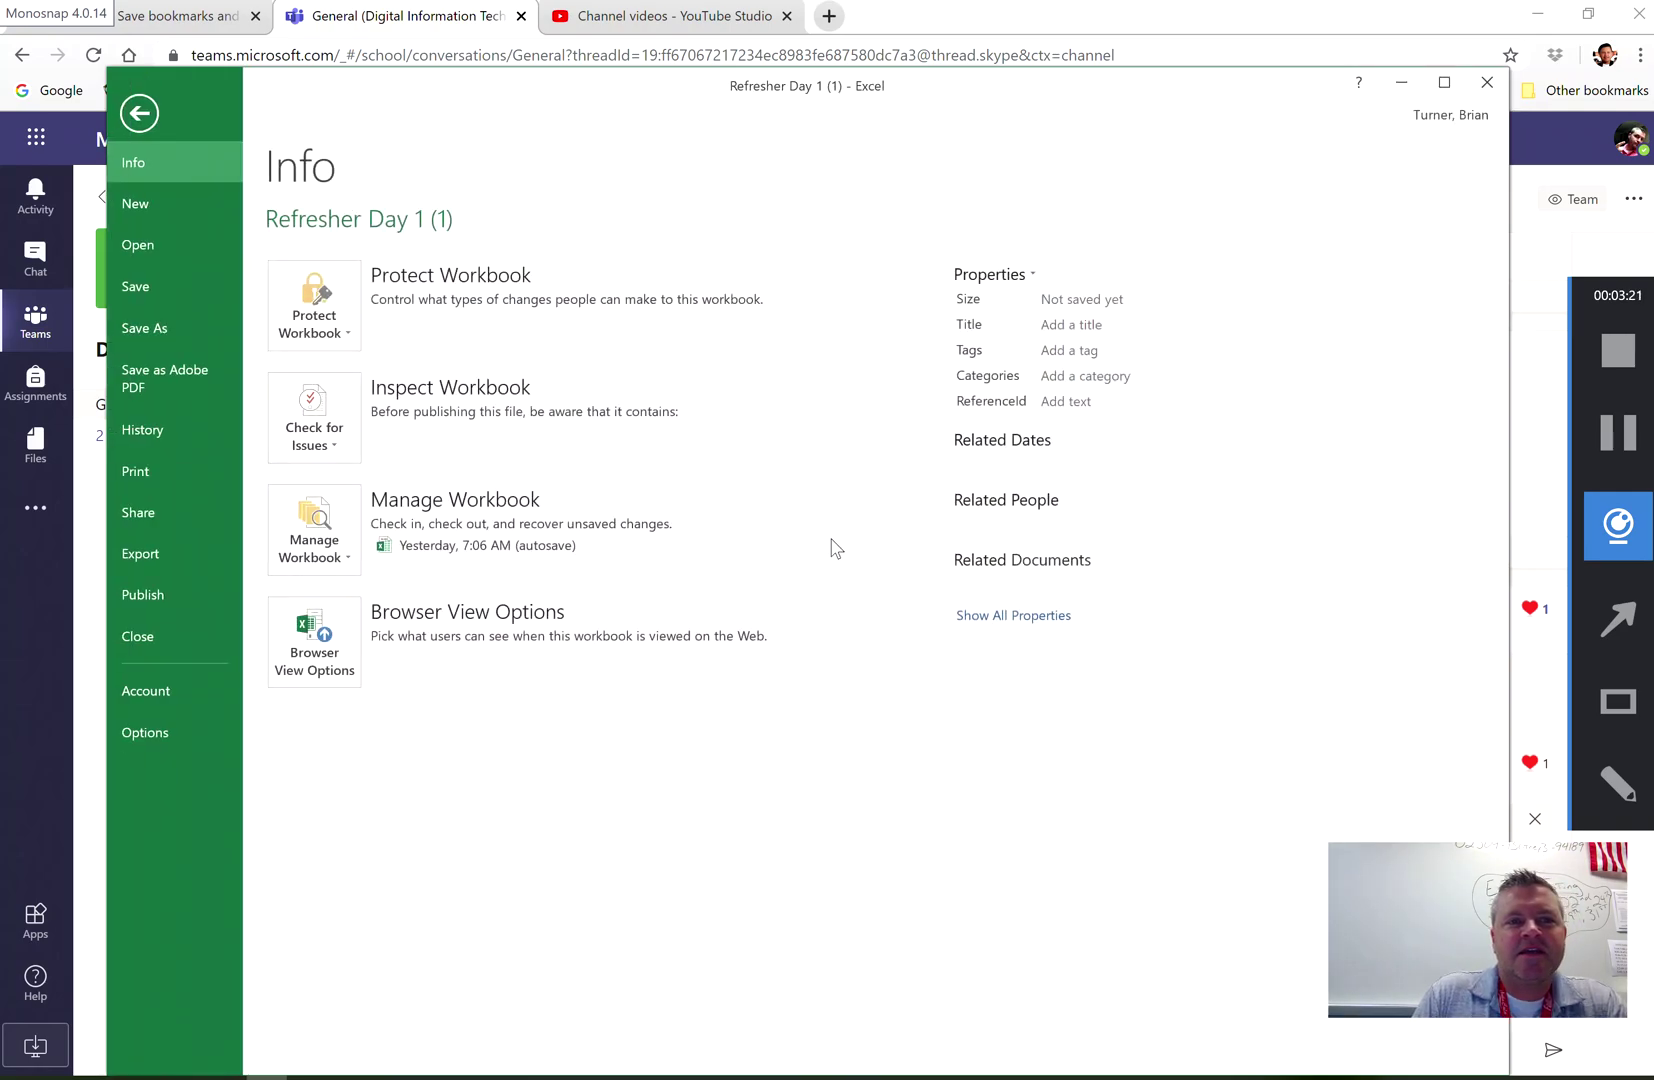
left_click(1041, 762)
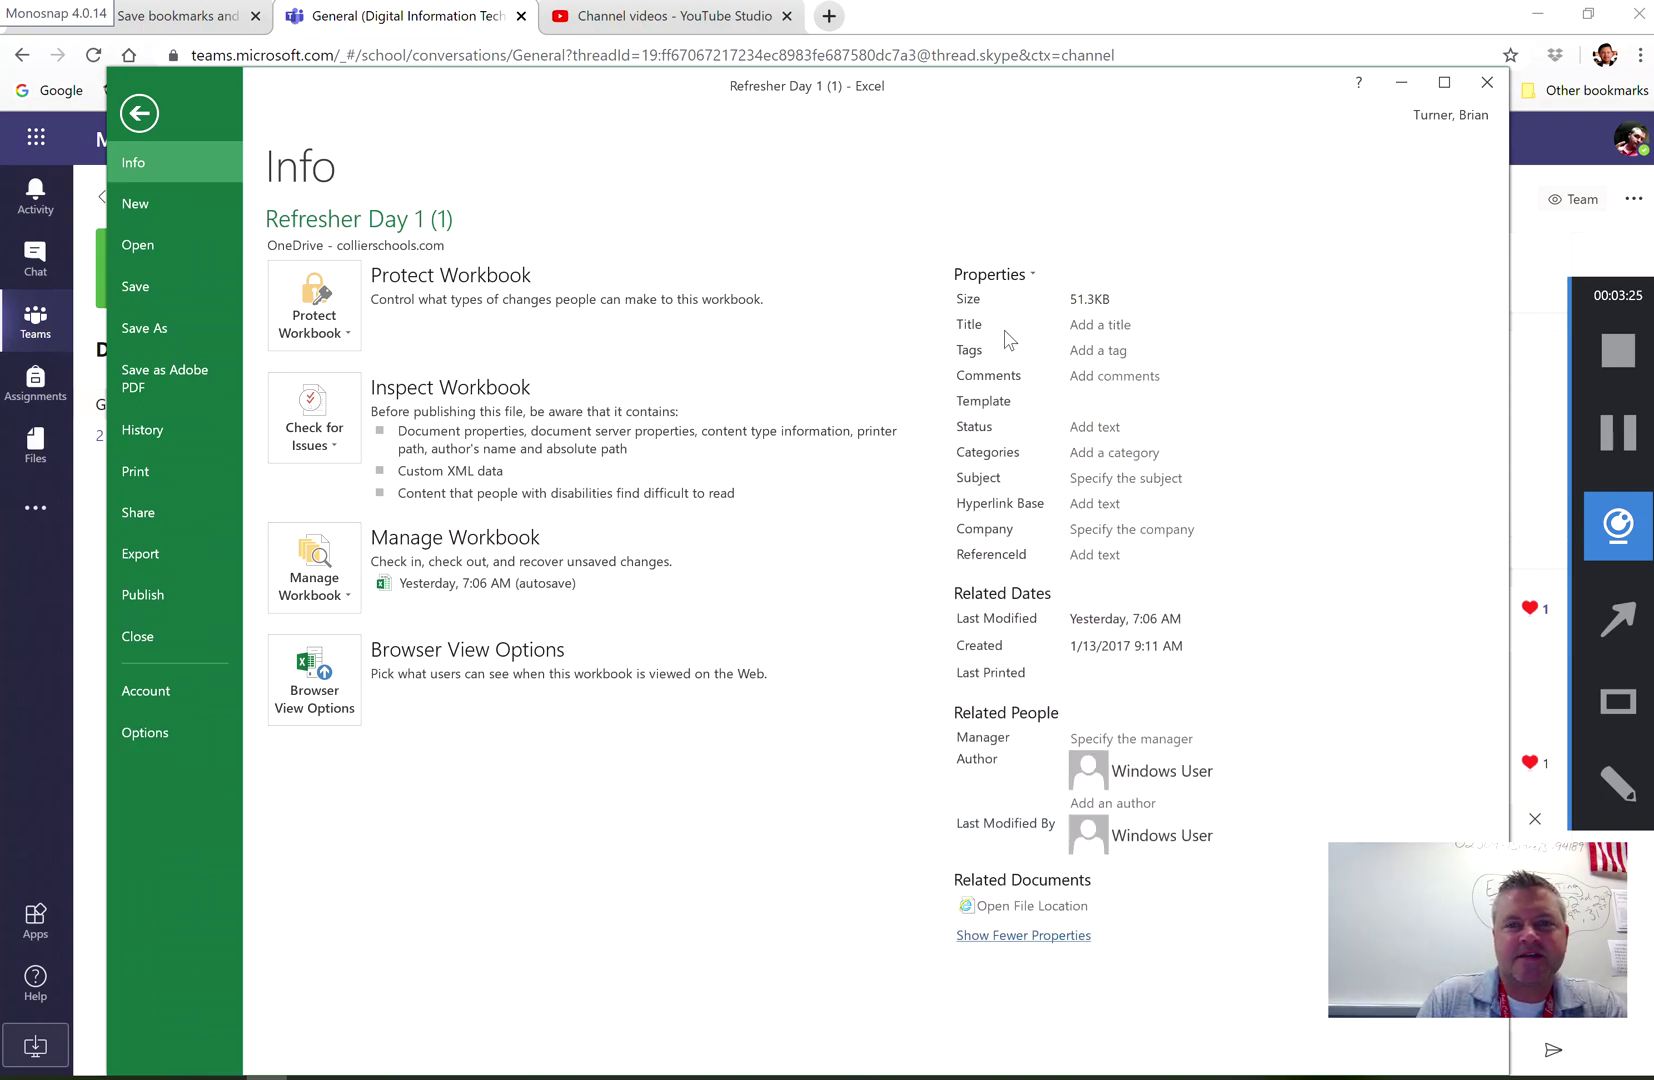
left_click(1114, 325)
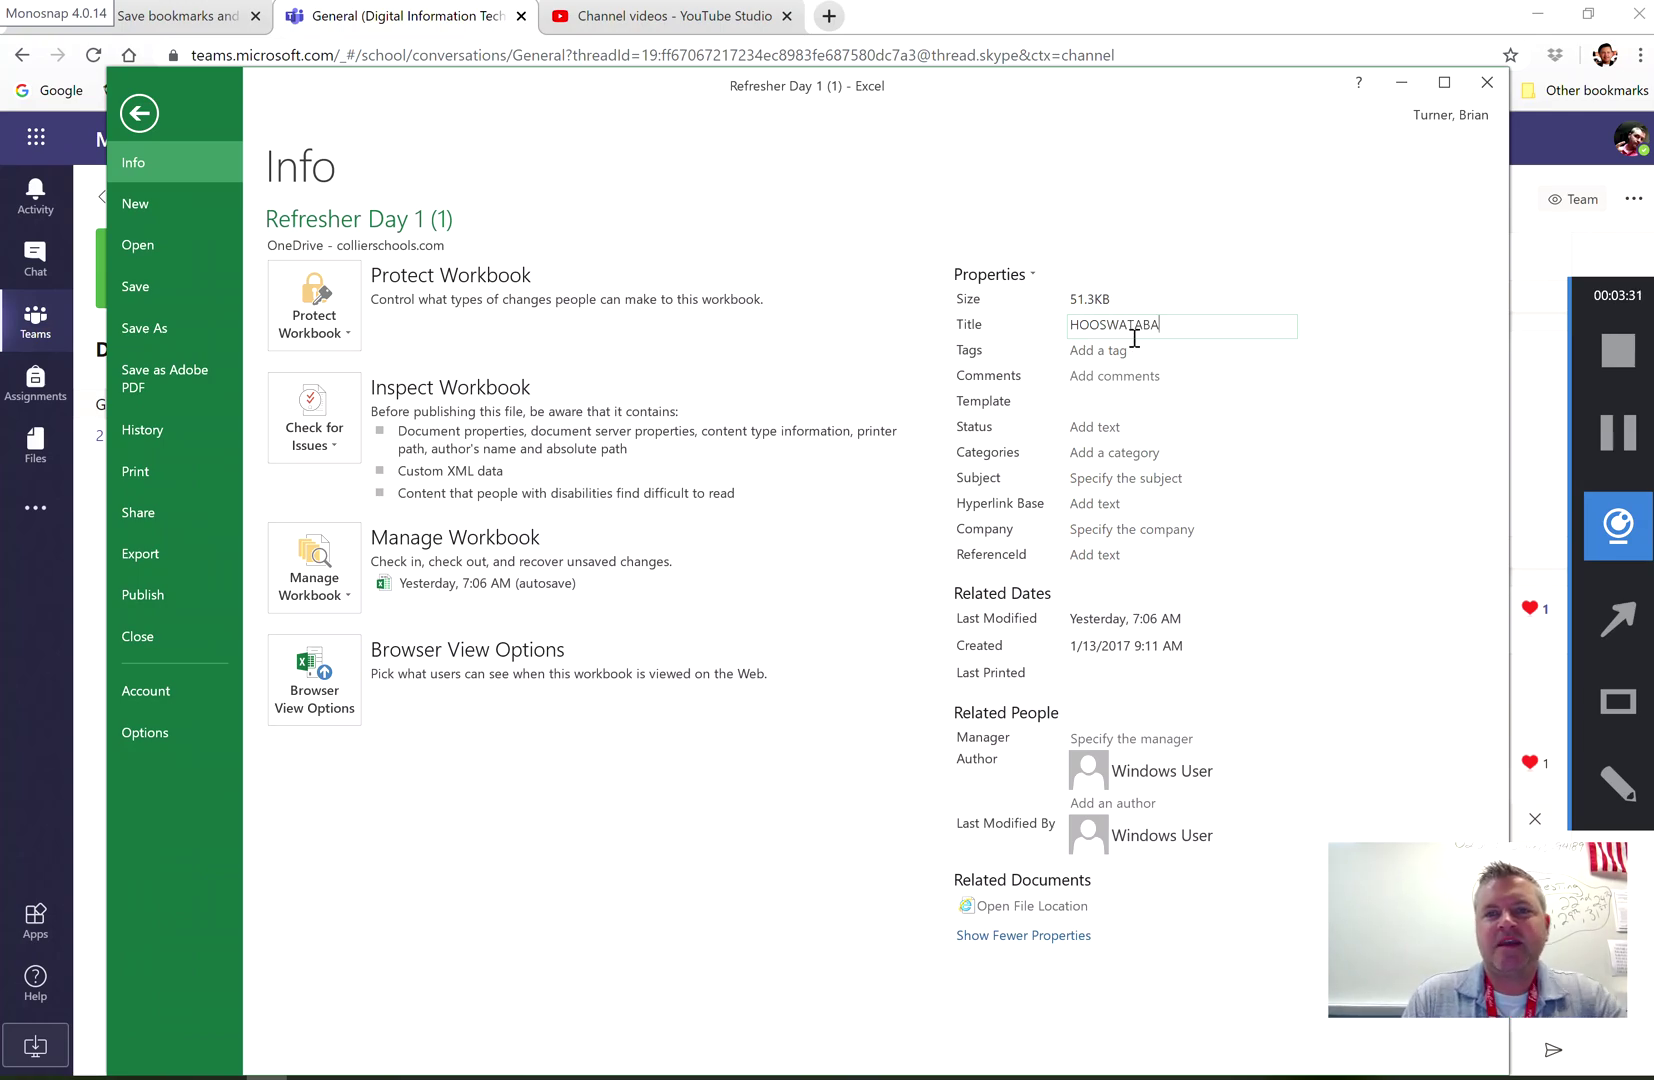
key("BackSpace")
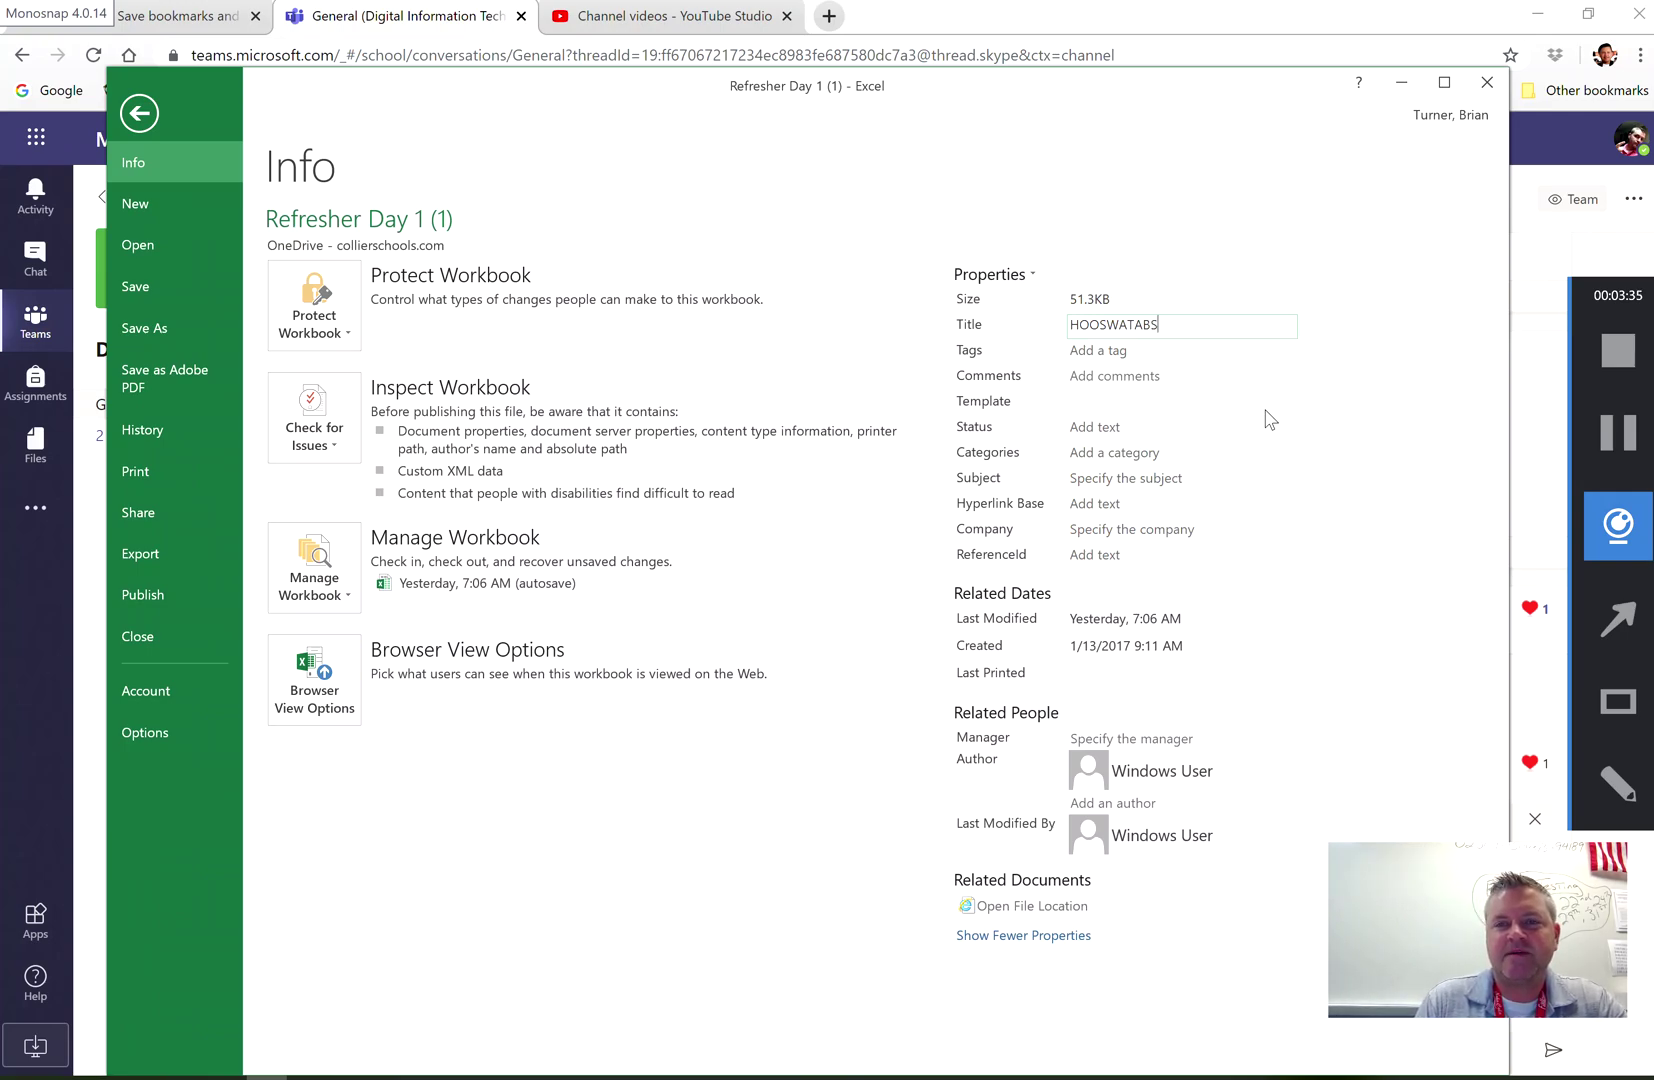
left_click(1268, 418)
left_click(139, 113)
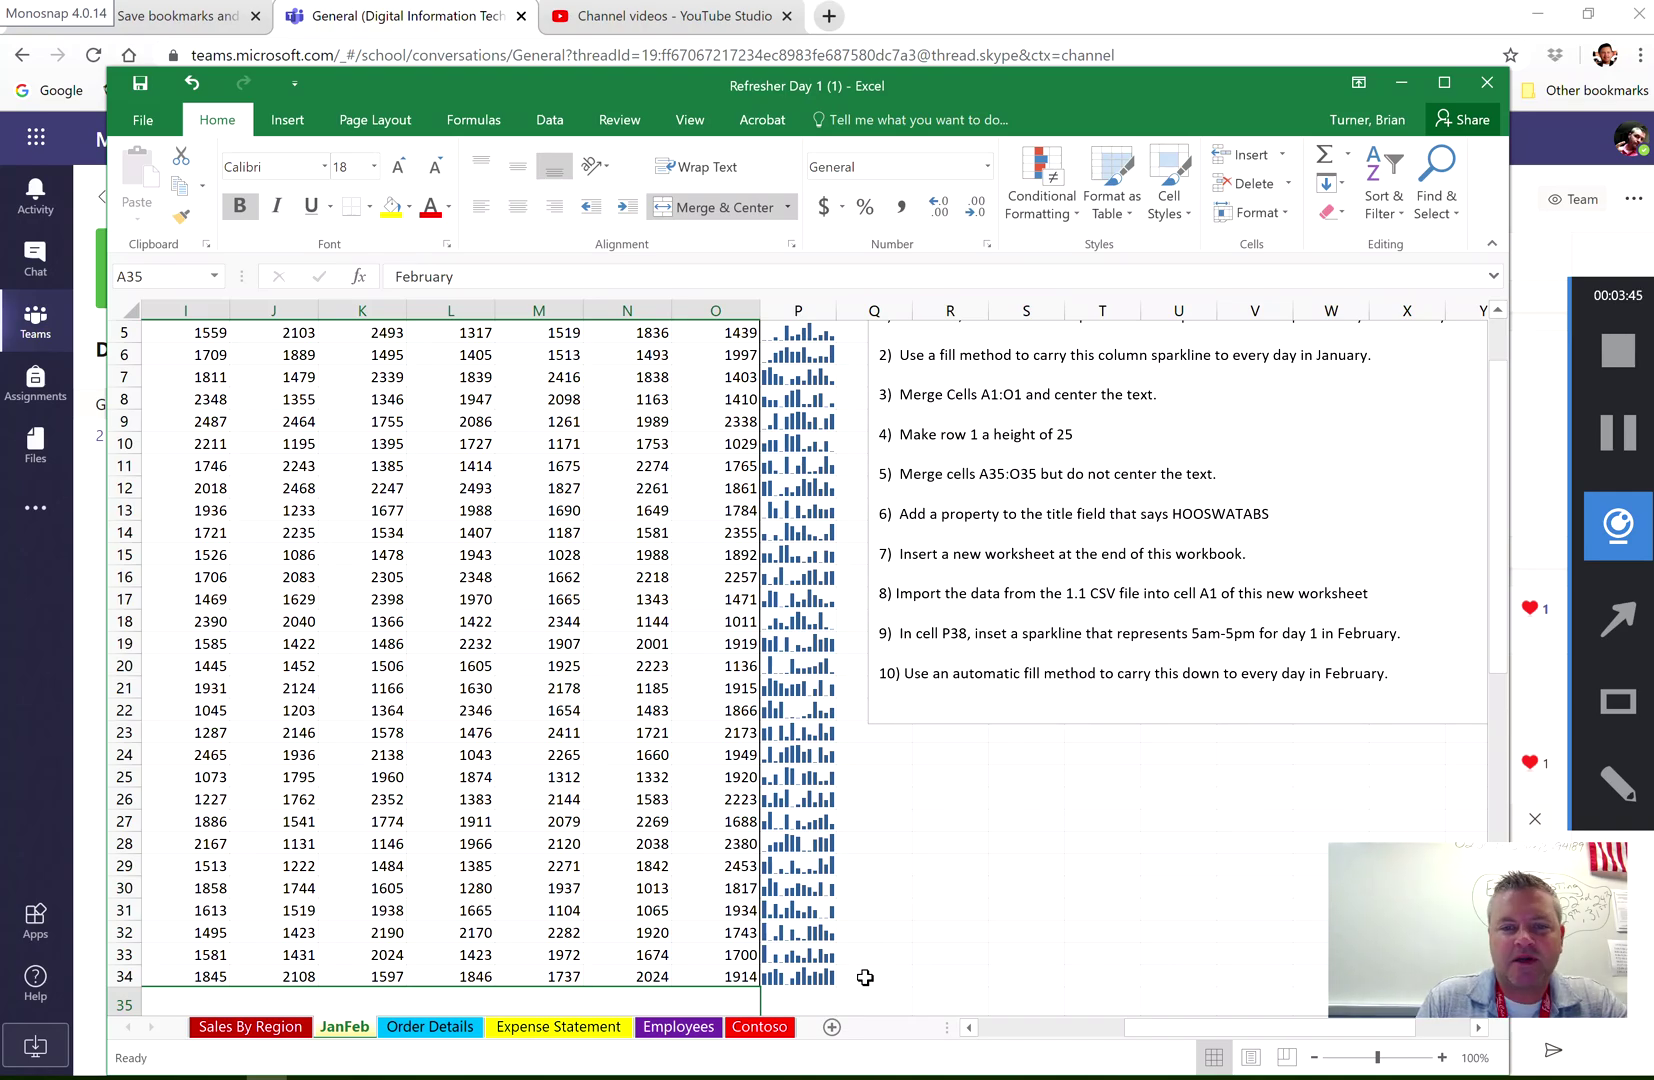
Open the empty Contoso worksheet at the end of the workbook, checking the new-worksheet task on Sales By Region along the way
left_click(774, 1030)
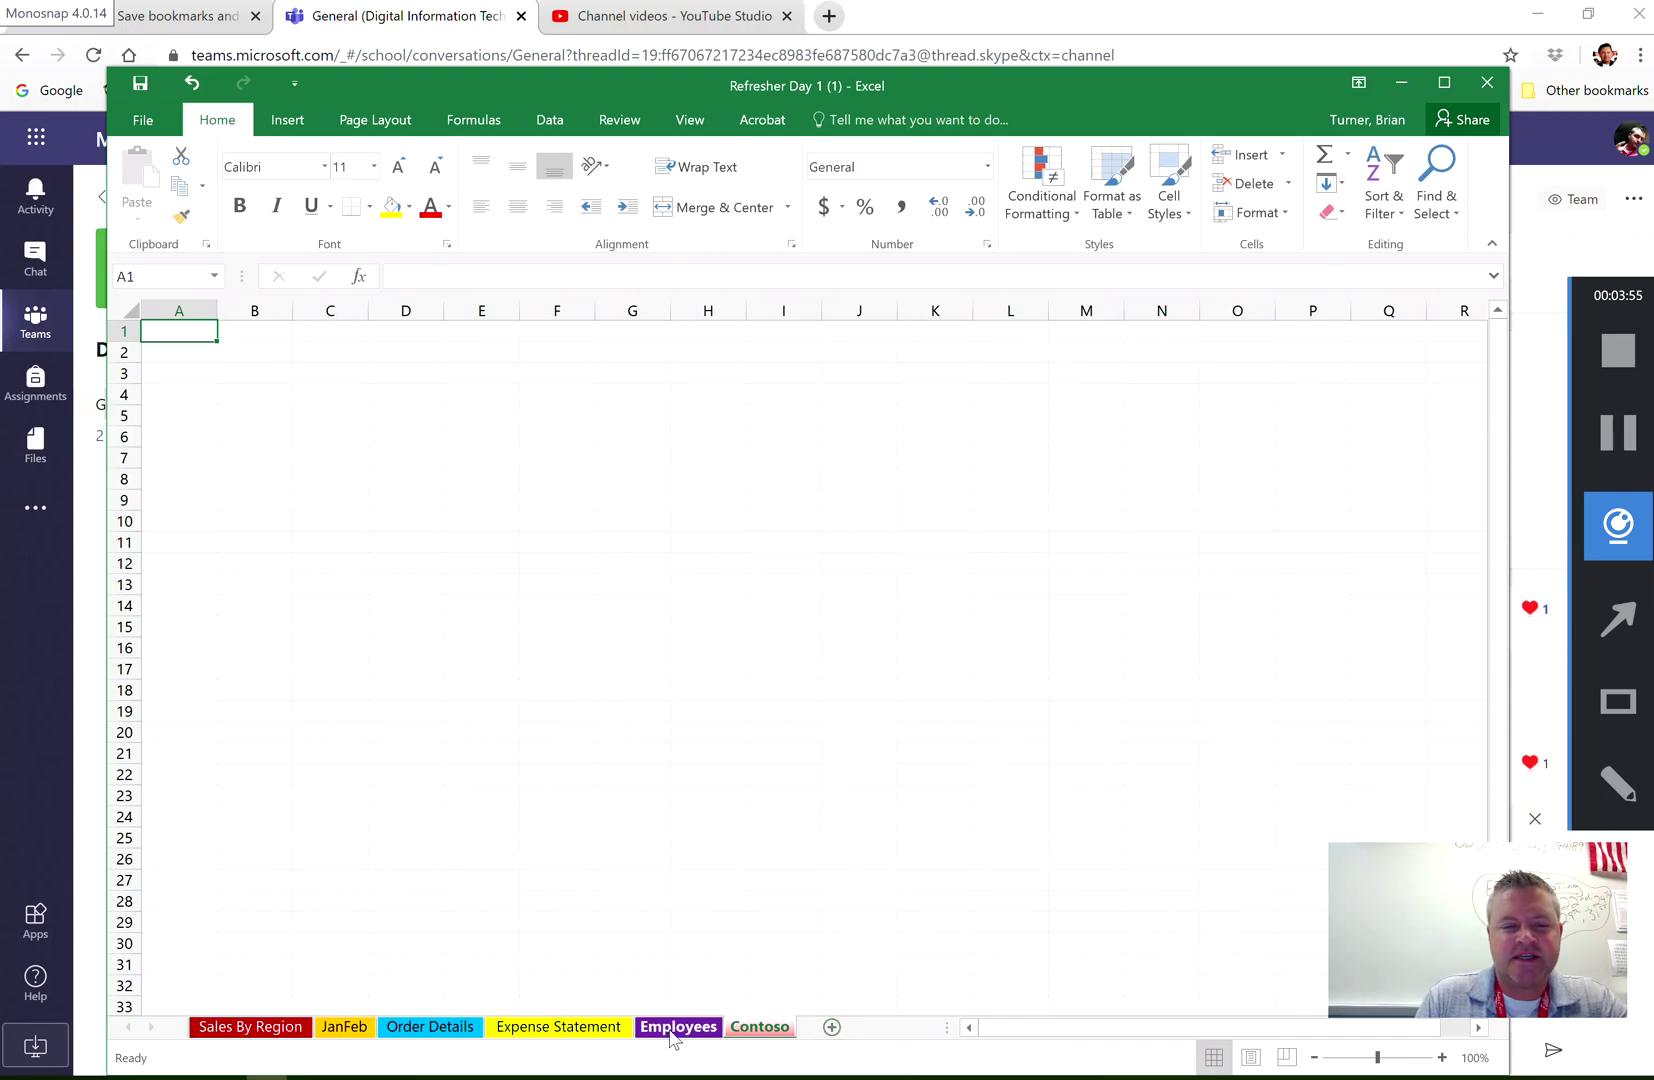
left_click(292, 1030)
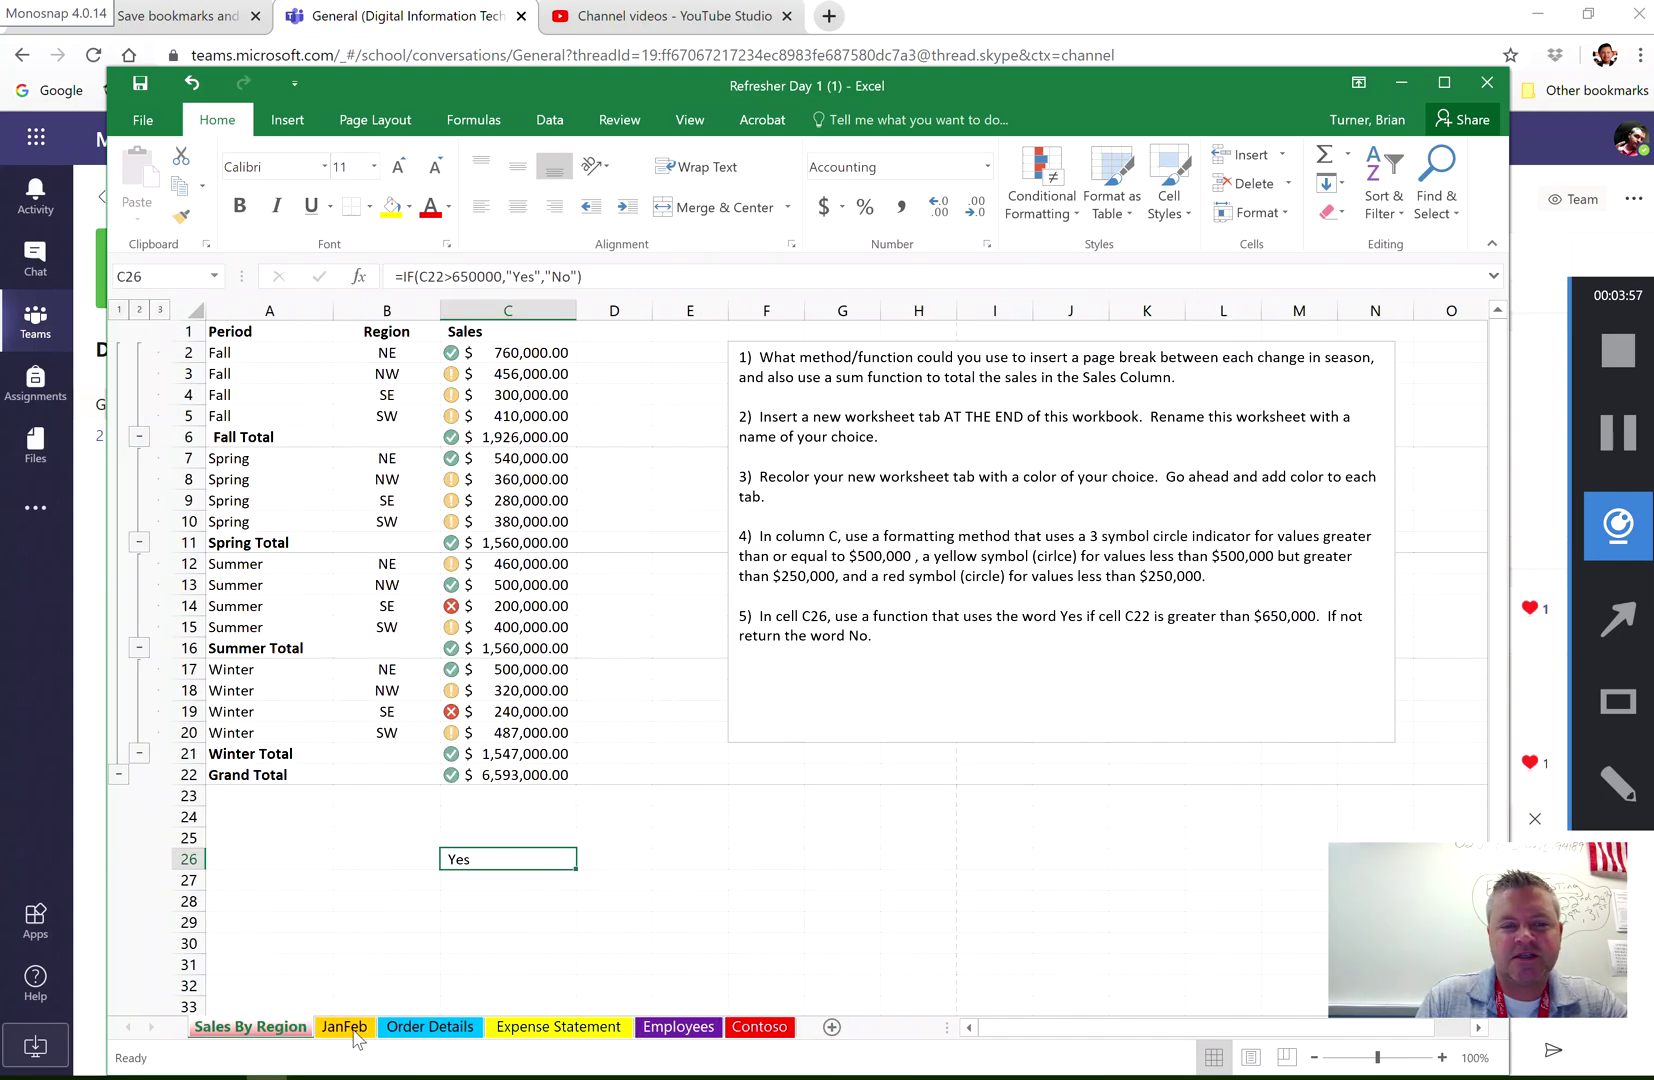
left_click(712, 1024)
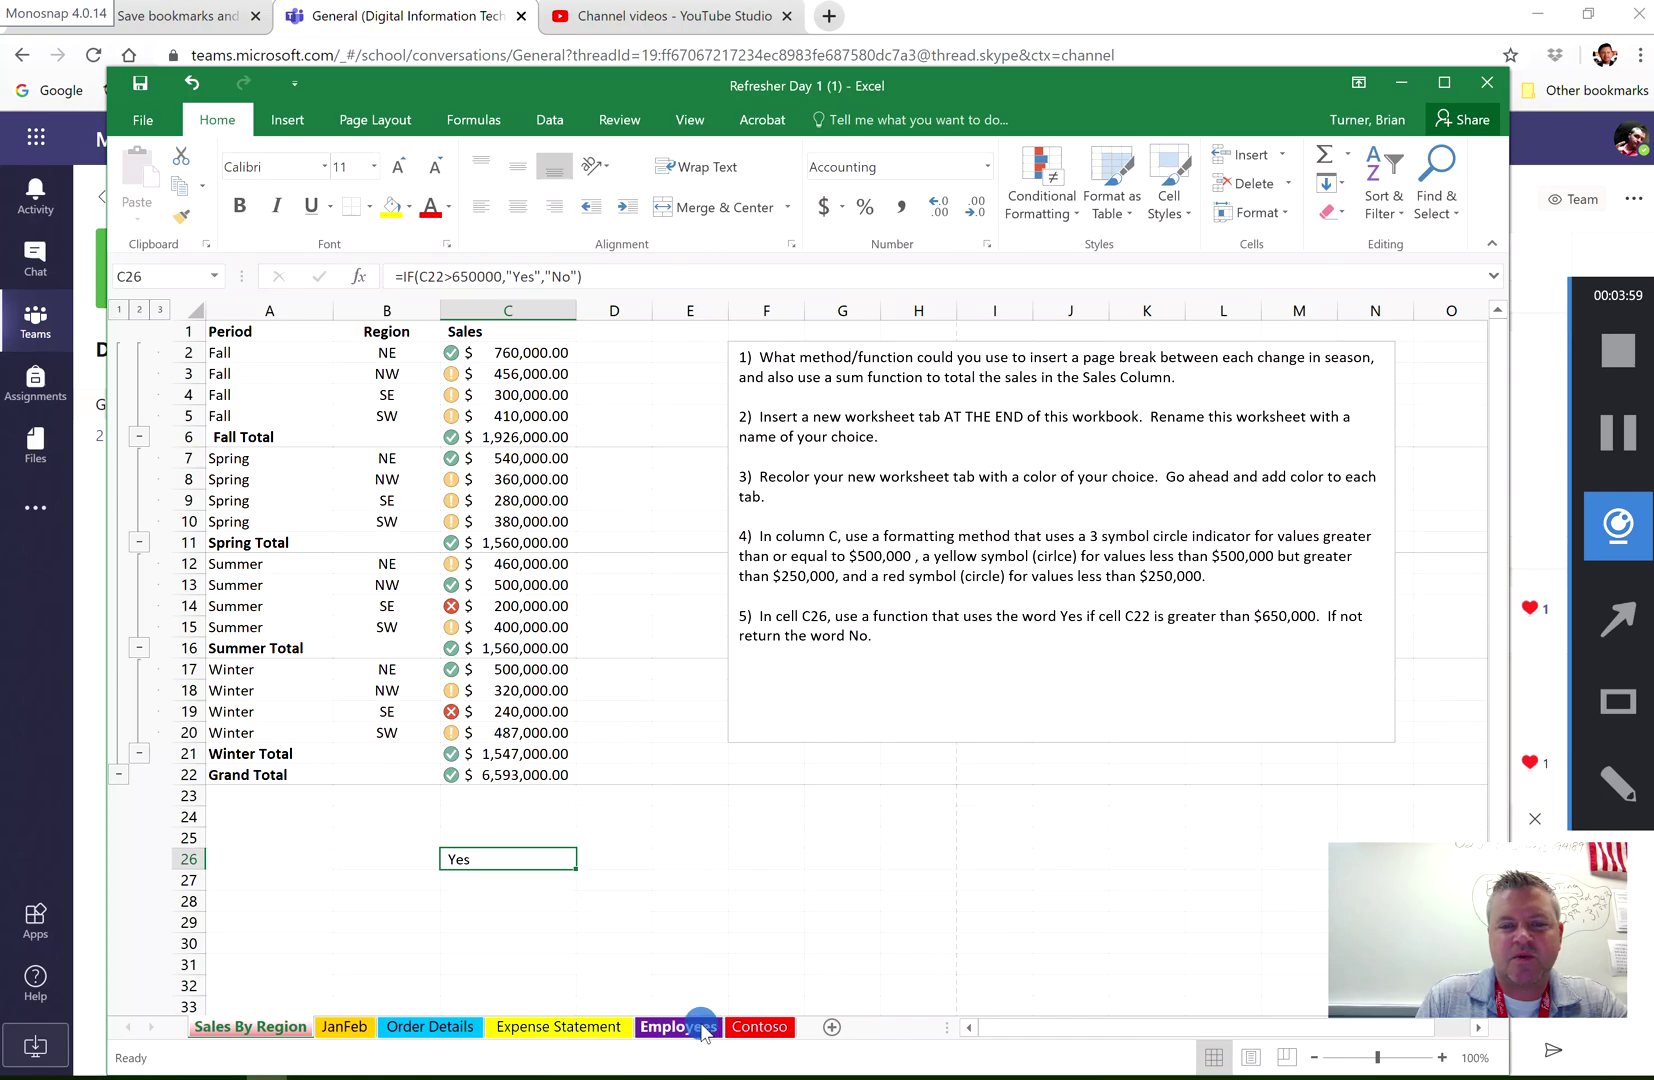
left_click(733, 1030)
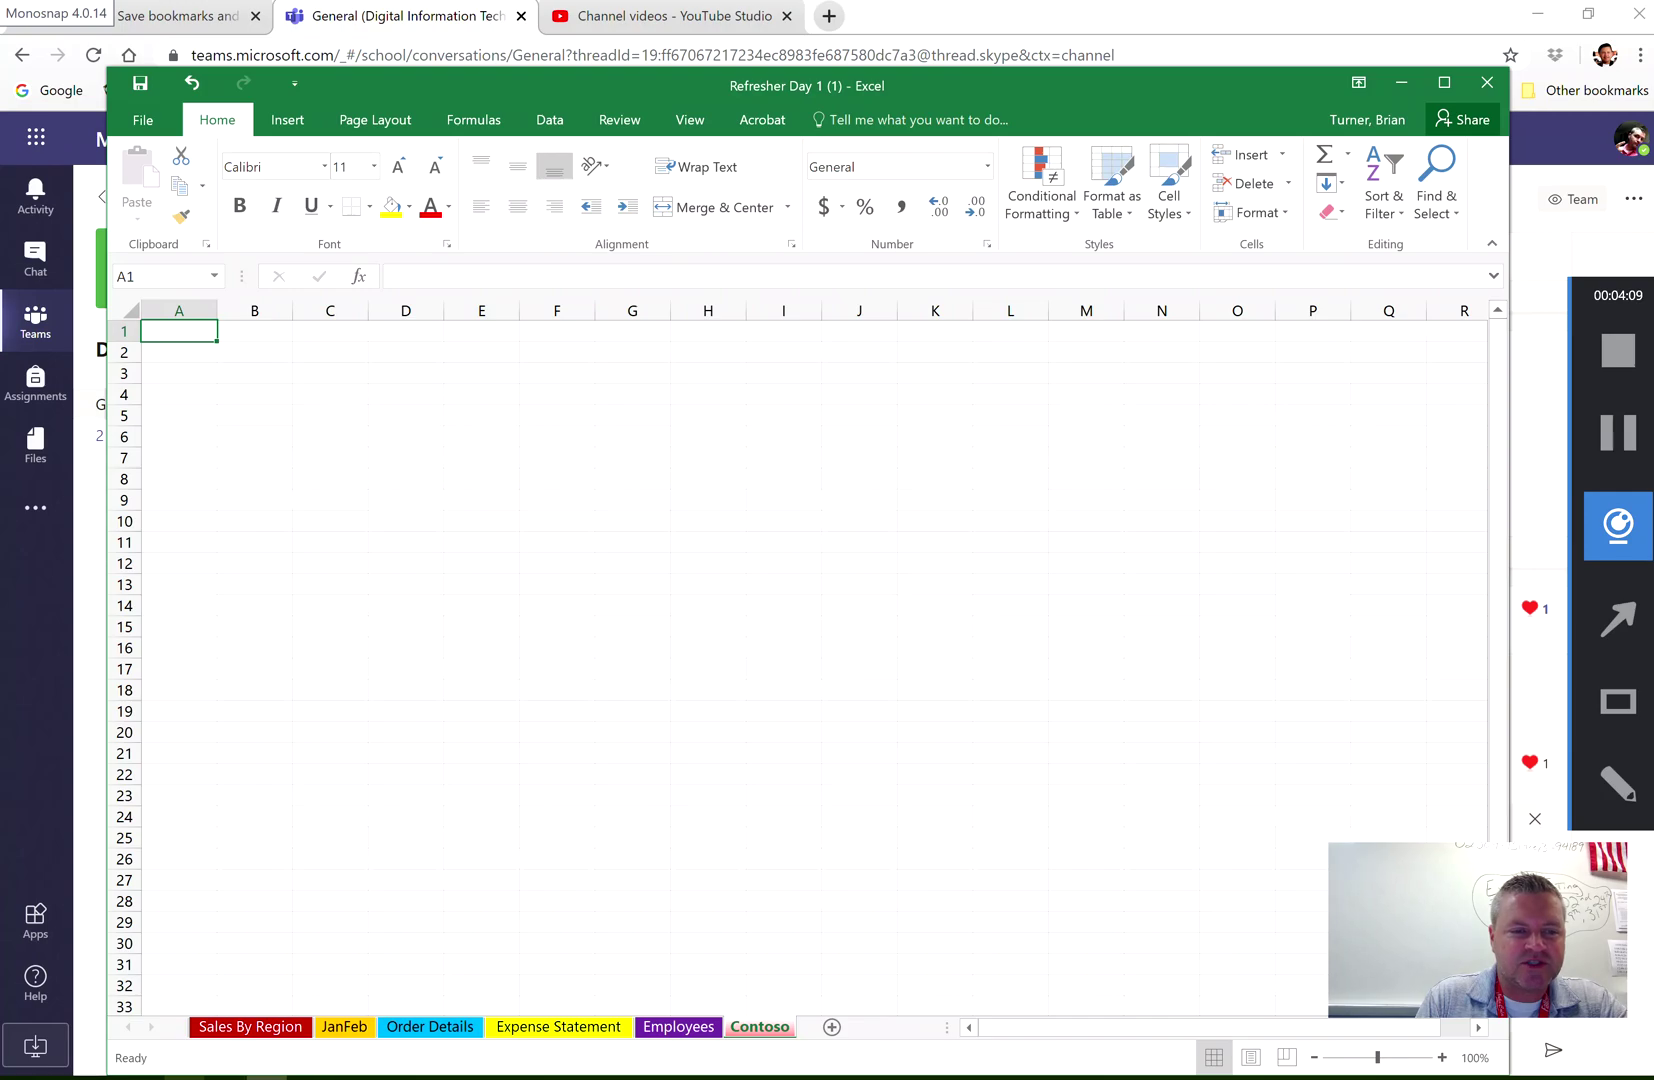
Switch to Microsoft Teams and open the Excel 2016 Refresher - Day 1 assignment in student view
left_click(226, 1078)
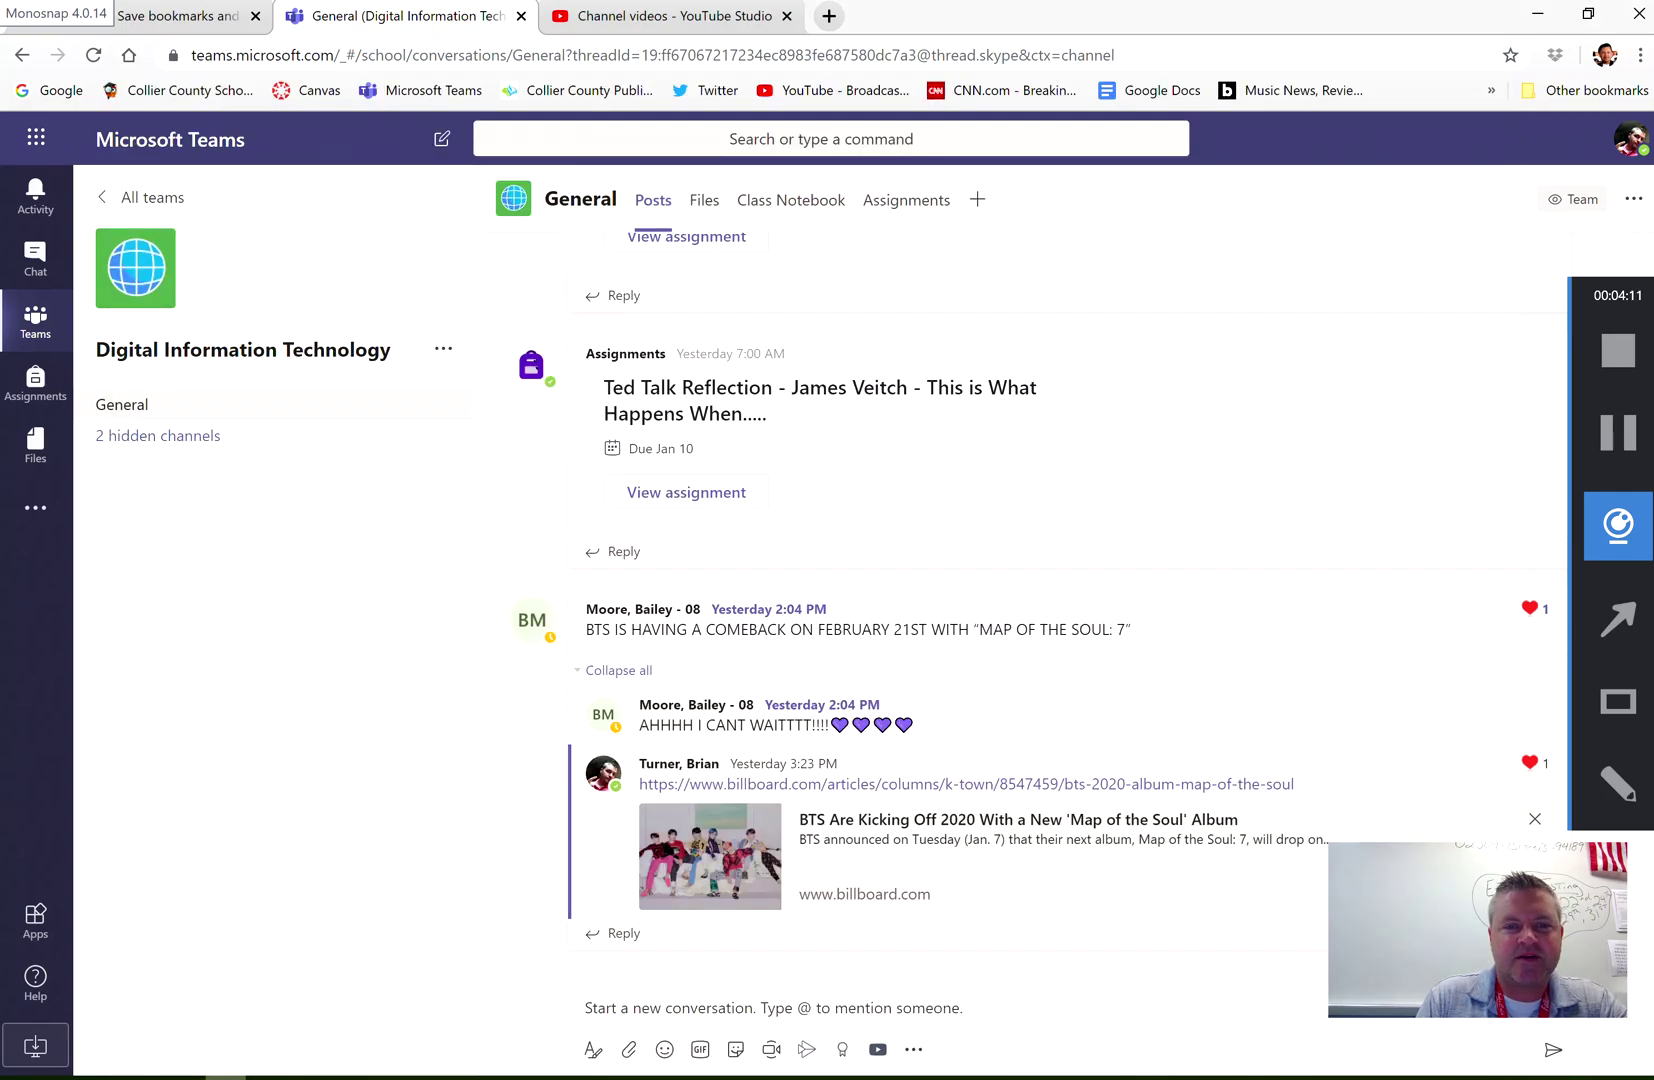
left_click(887, 199)
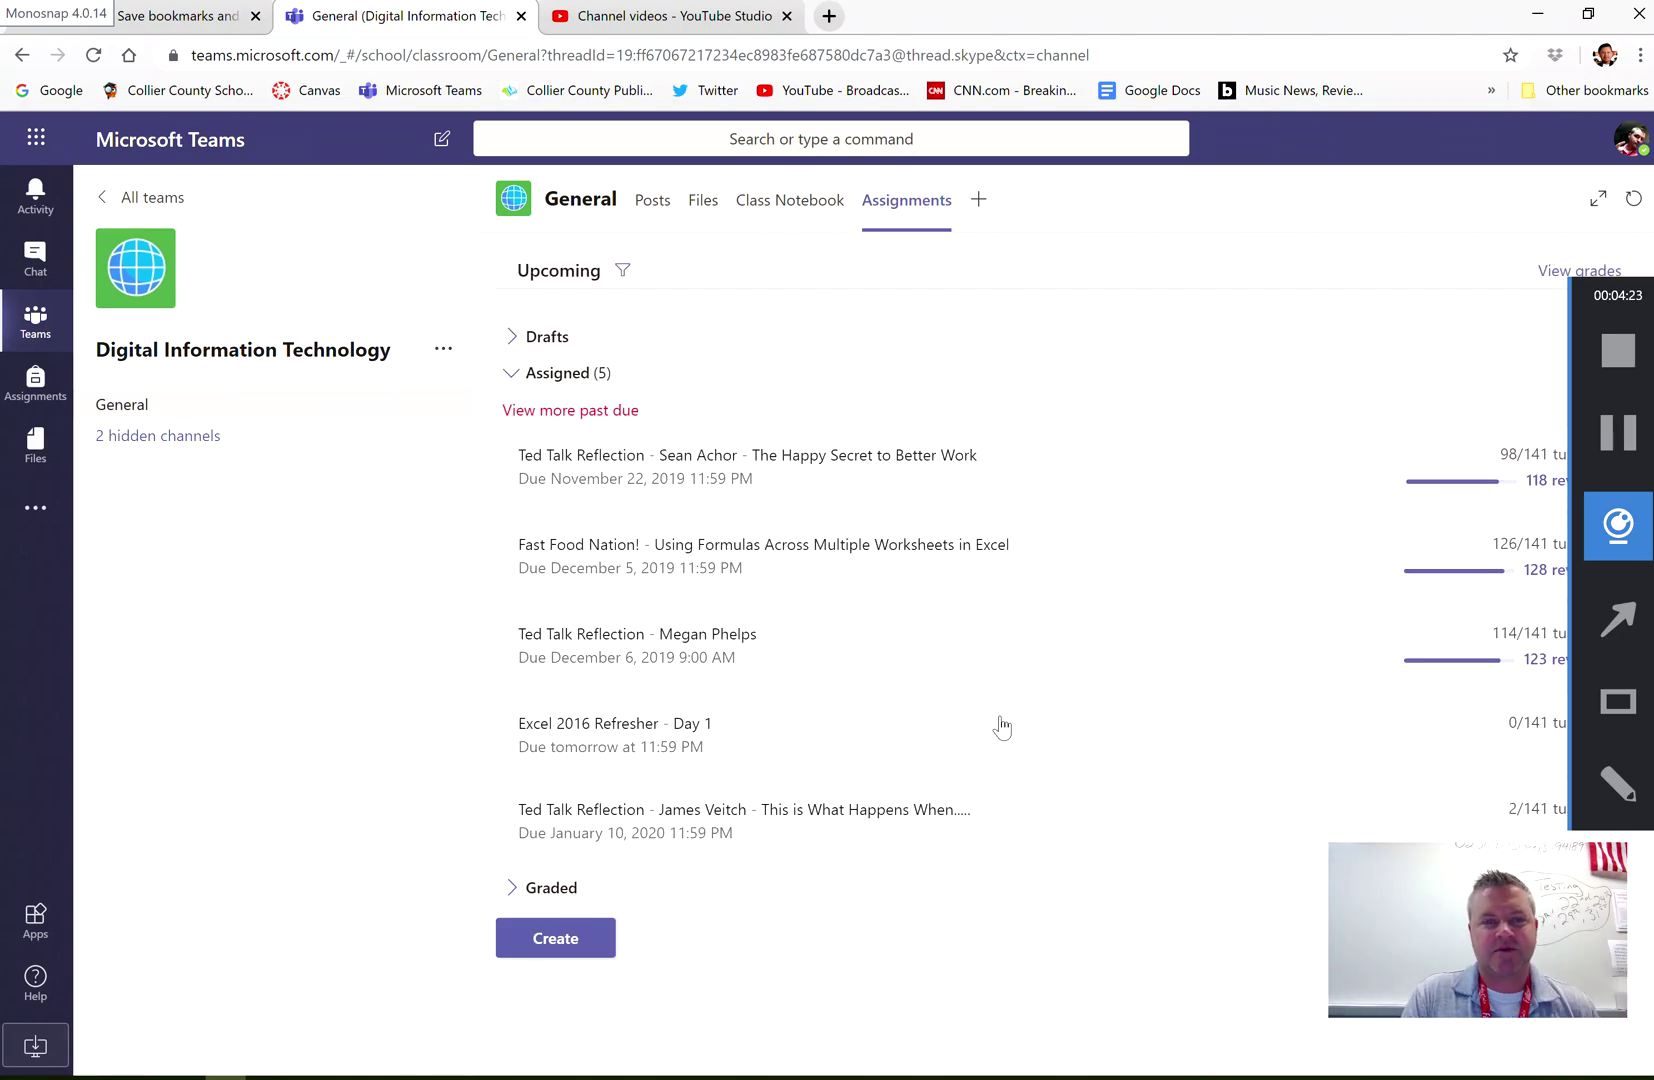
left_click(926, 736)
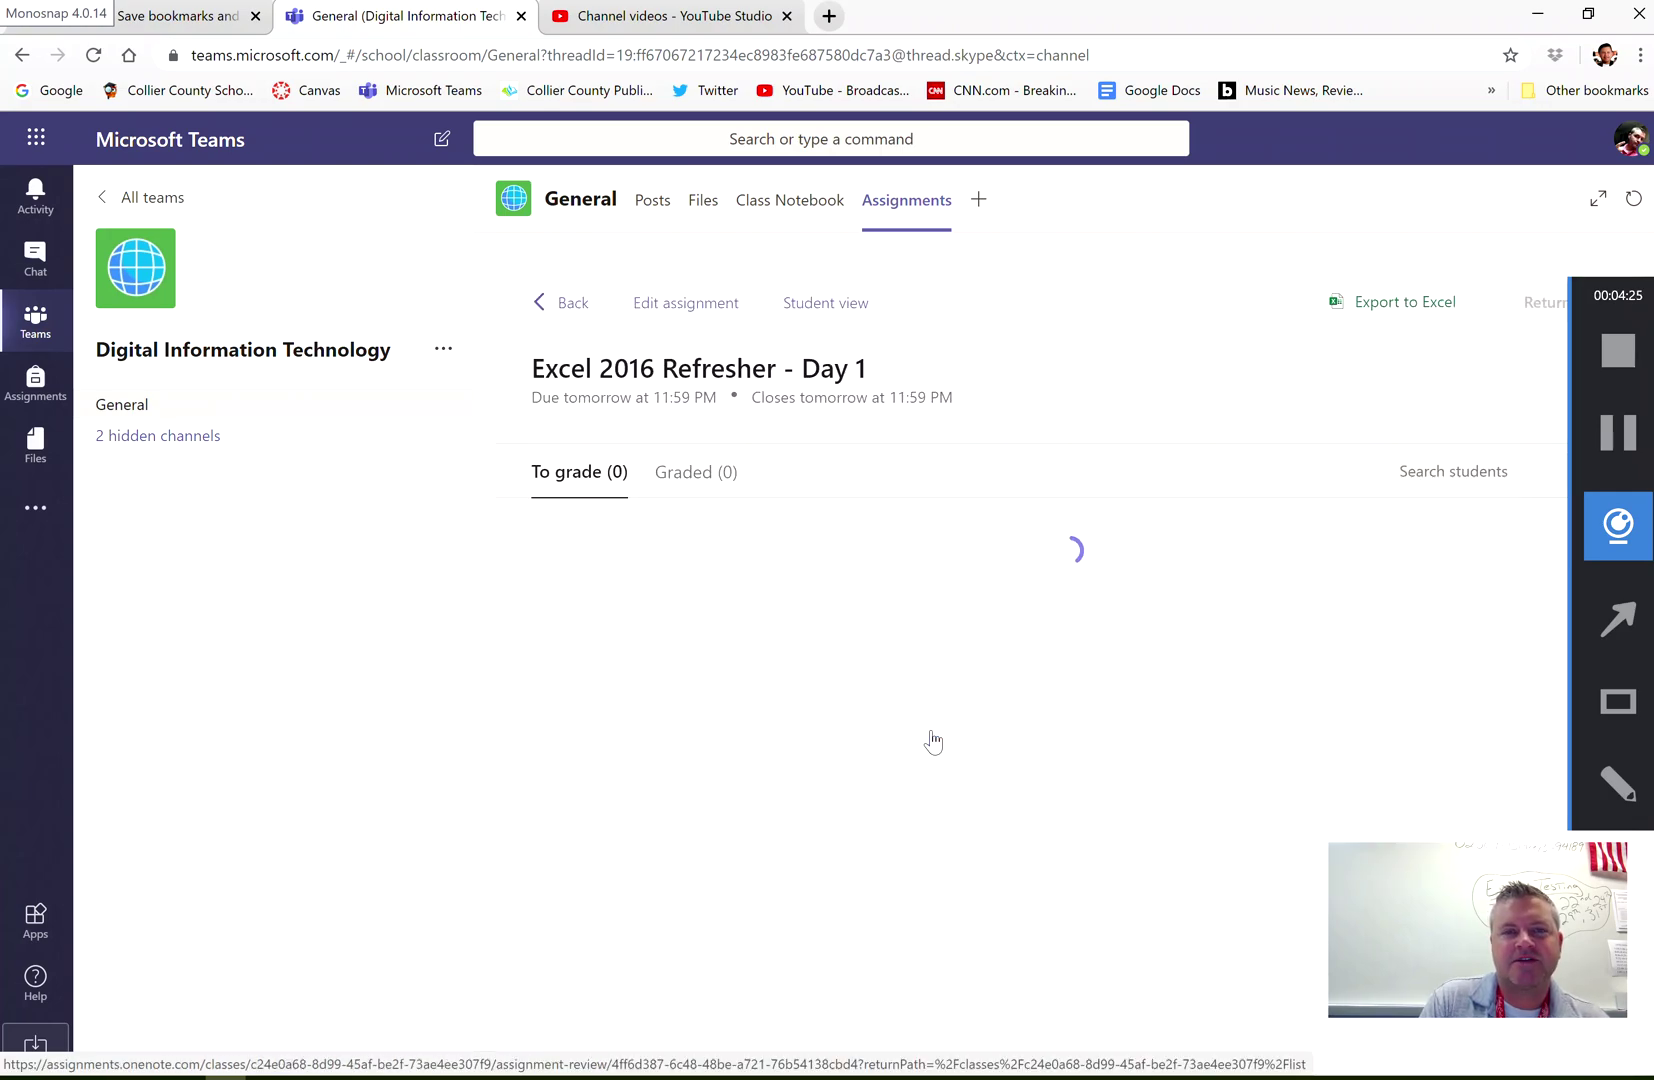
left_click(829, 305)
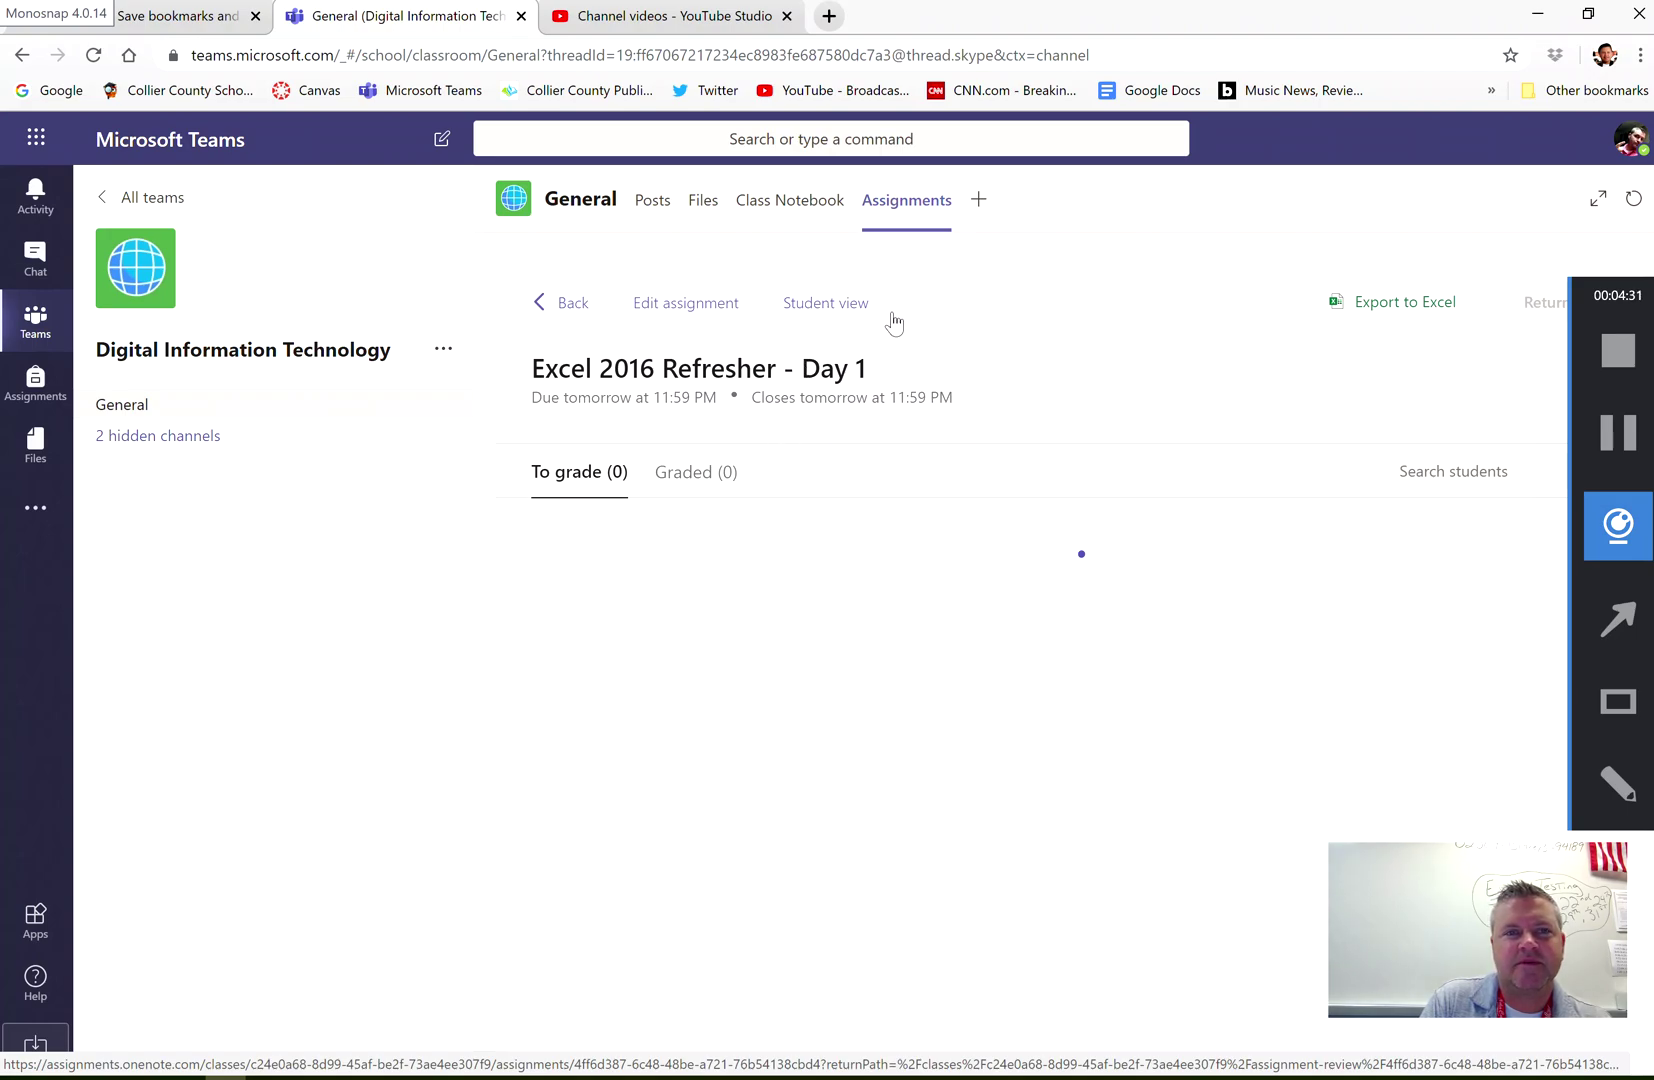
left_click(835, 306)
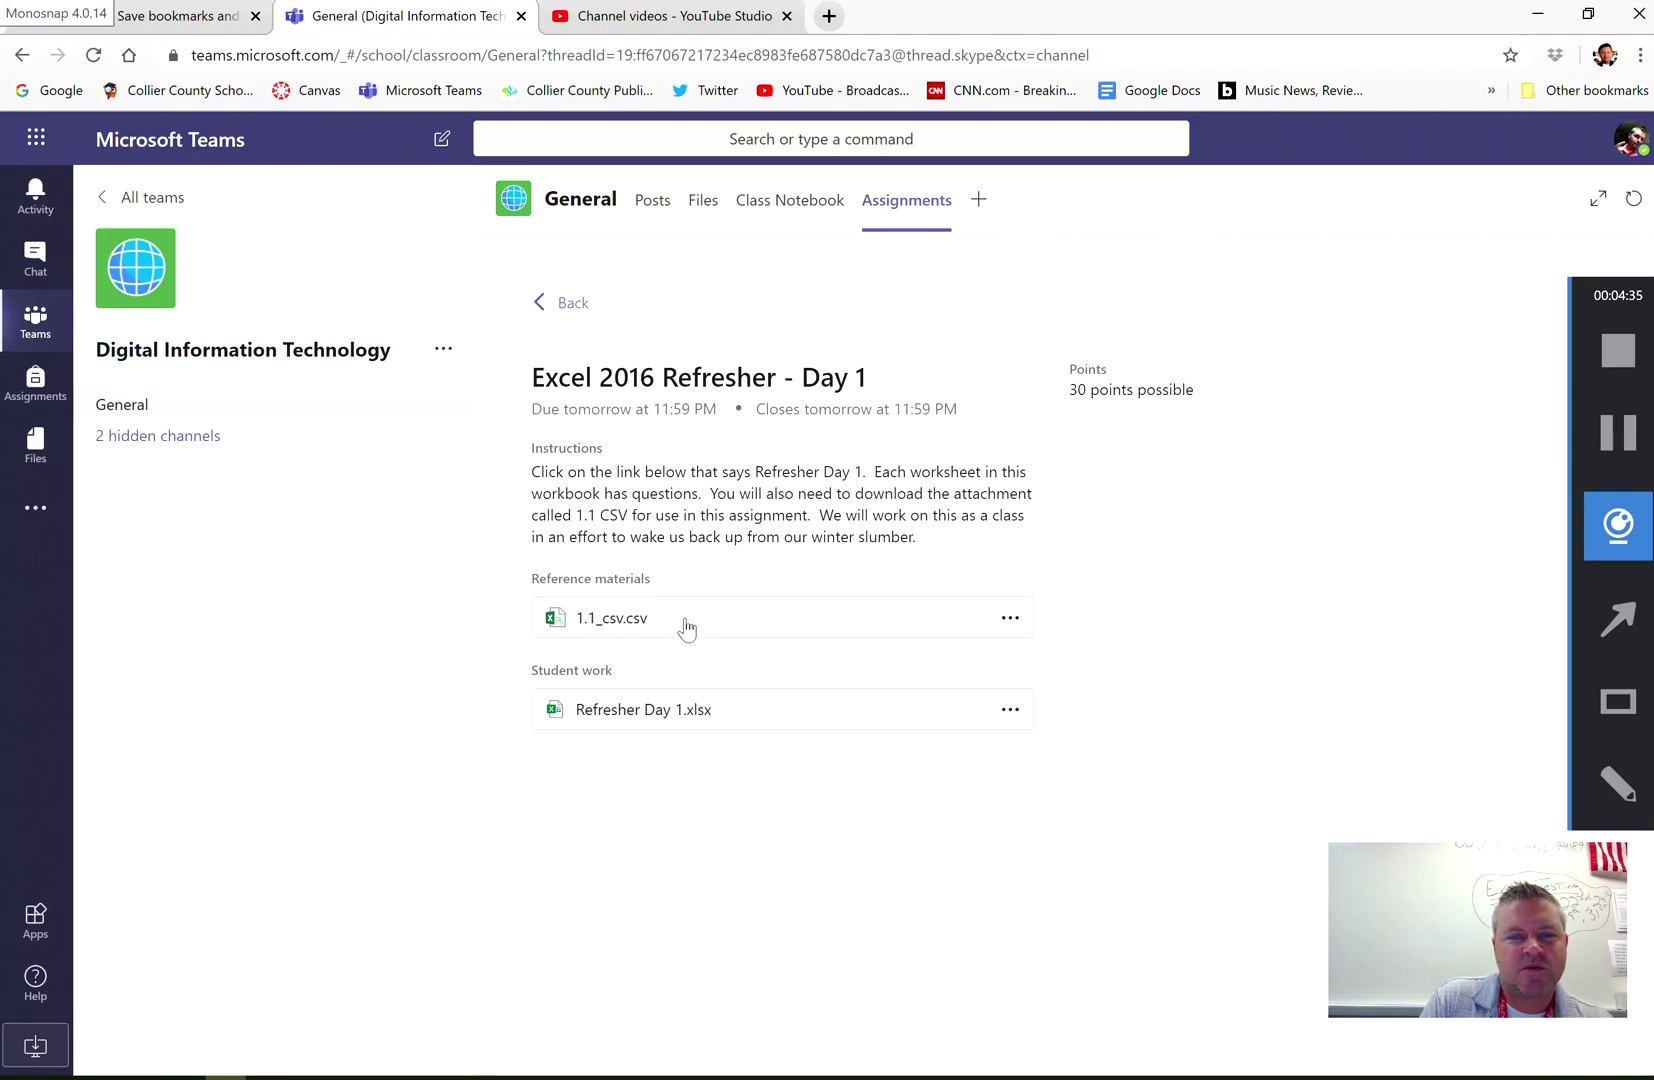
Download the 1.1_csv.csv reference file and save it as 1.1_csv in the OneDrive folder
left_click(1012, 628)
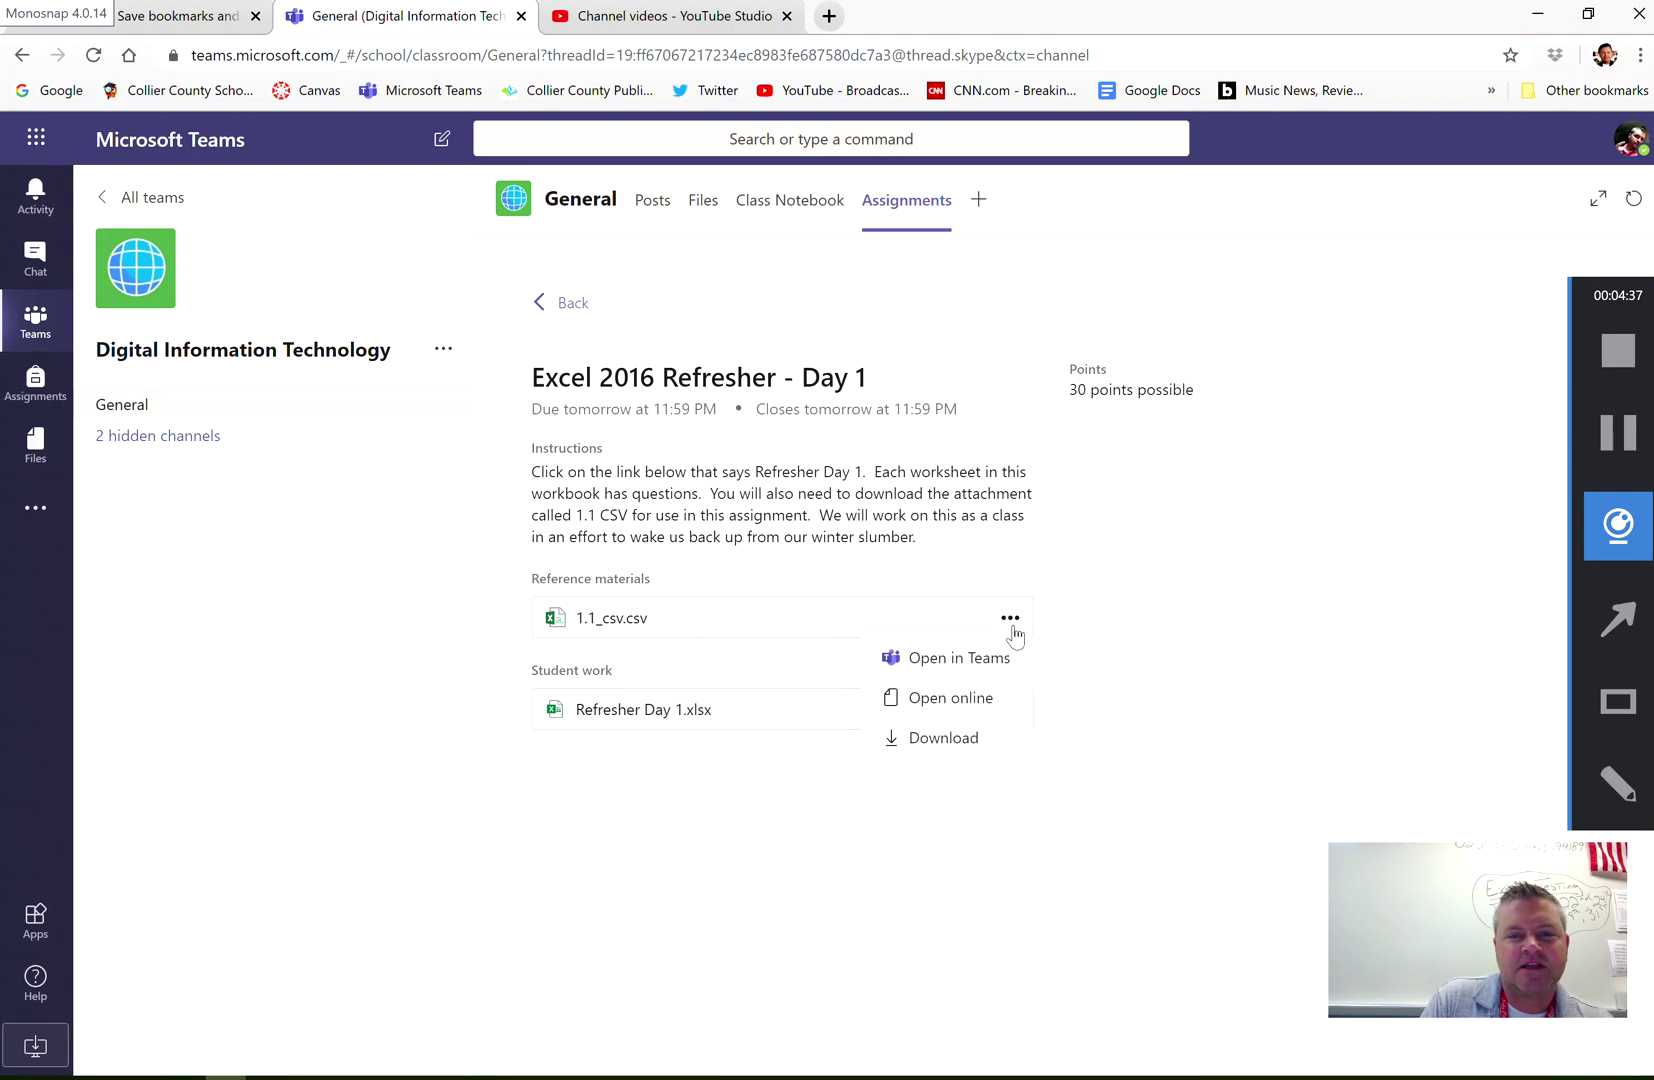
left_click(978, 748)
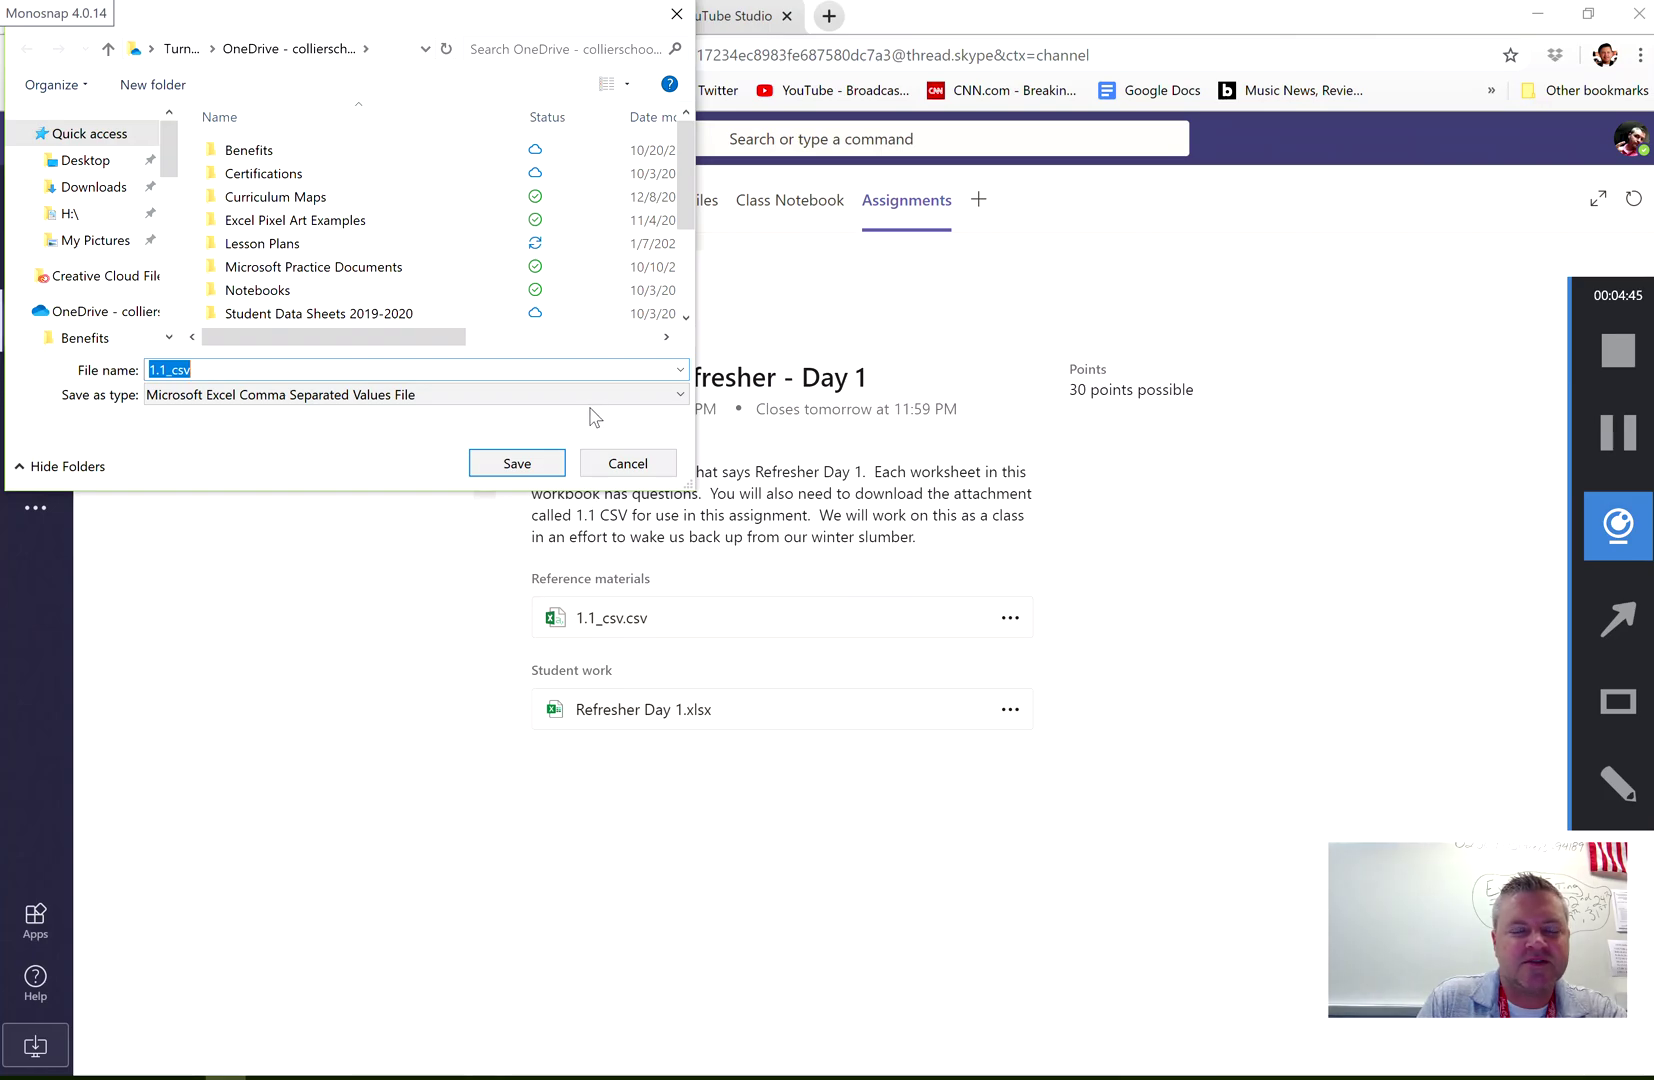
left_click(100, 187)
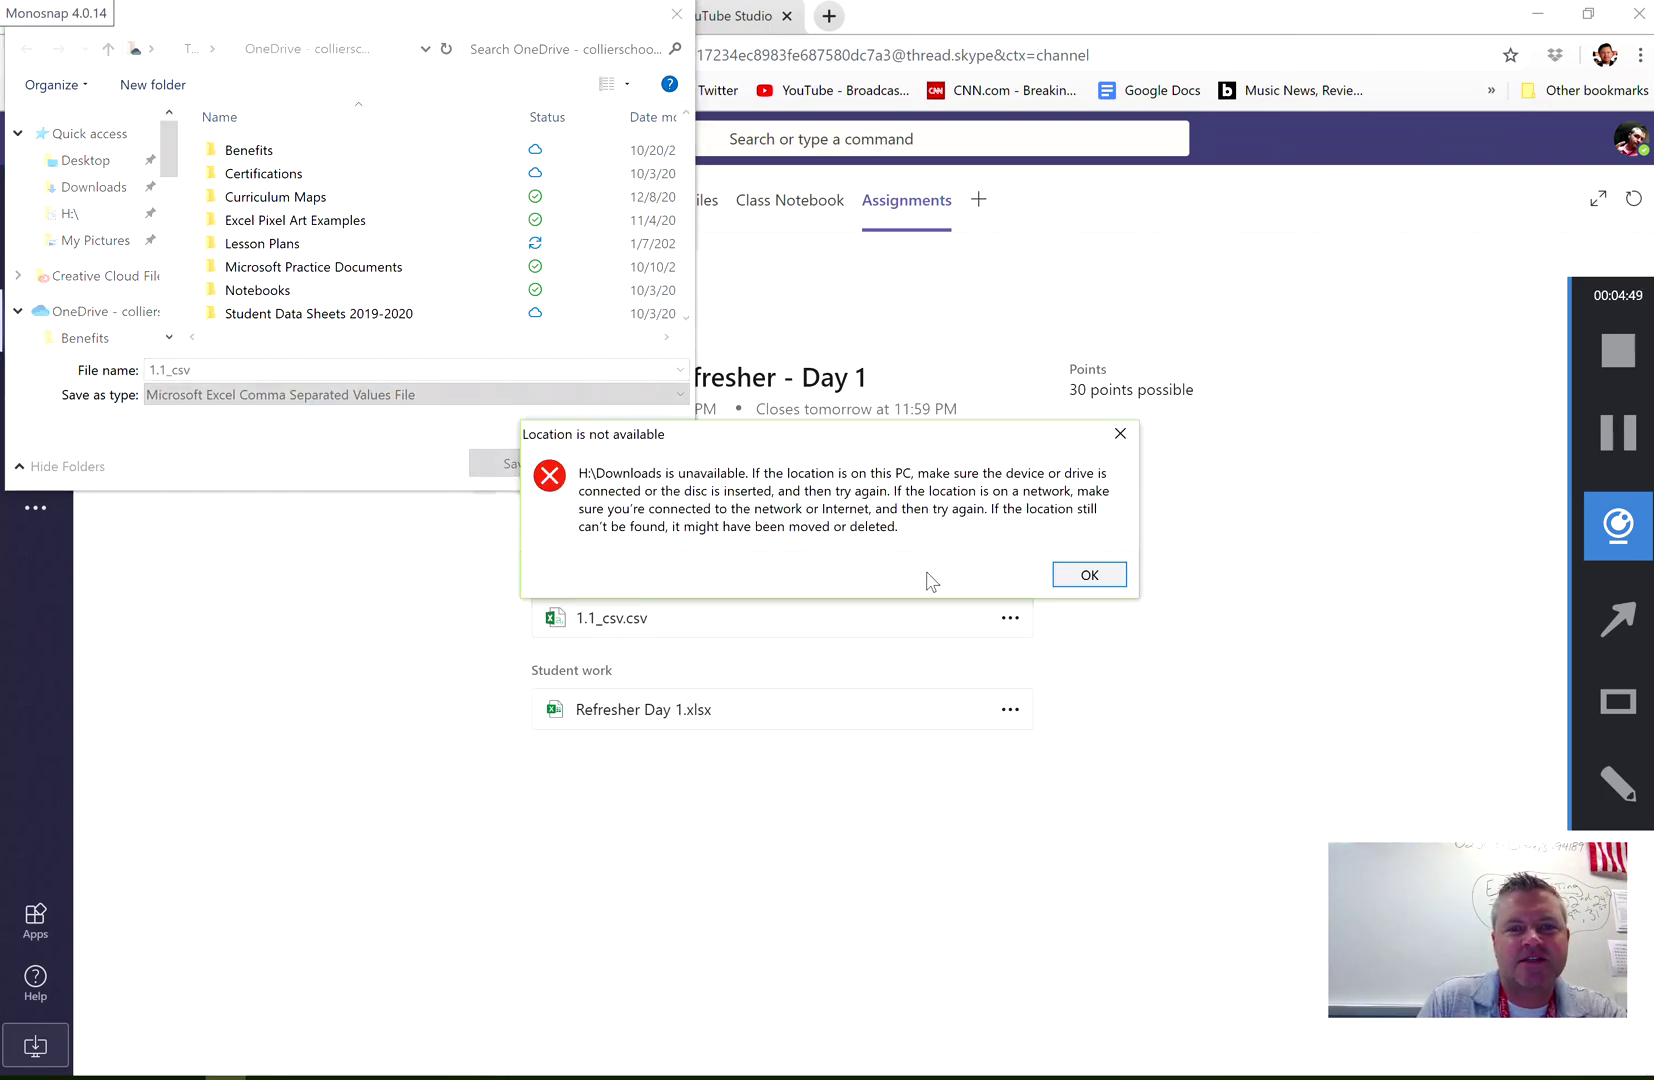
left_click(1089, 575)
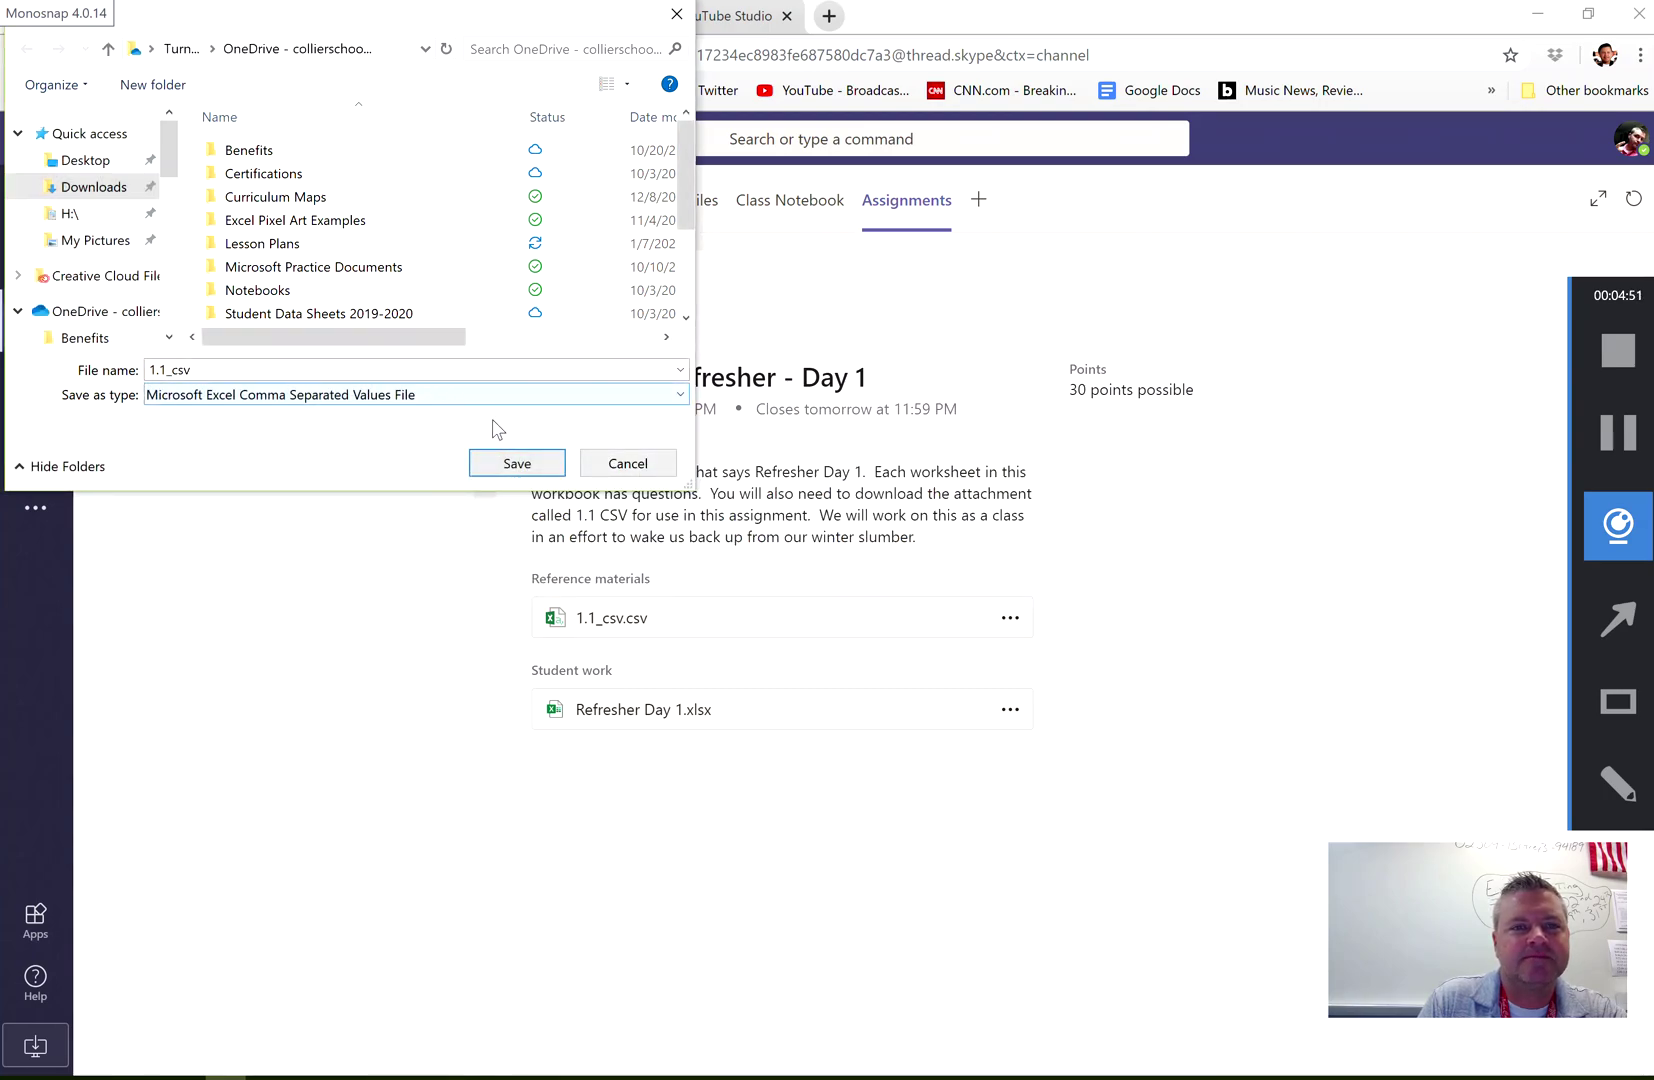
left_click(517, 463)
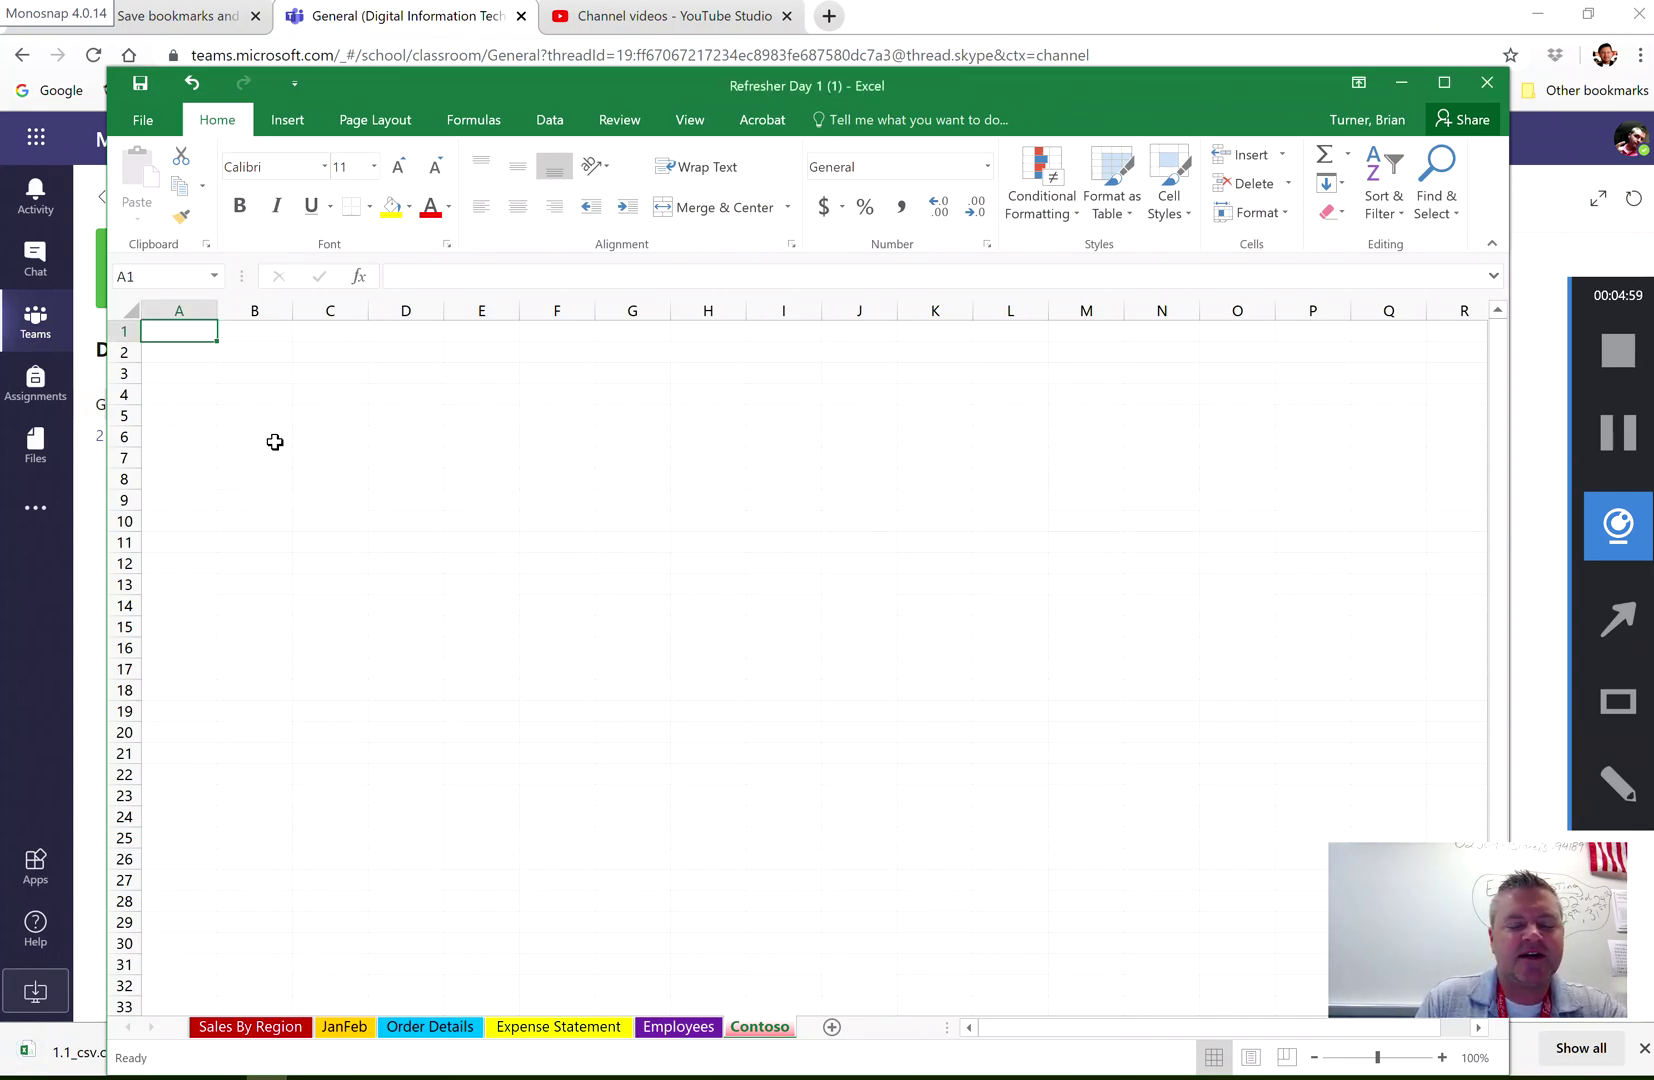
Switch back to Excel, start importing external data from a text file, and try to browse the Downloads folder for it
left_click(550, 121)
left_click(149, 216)
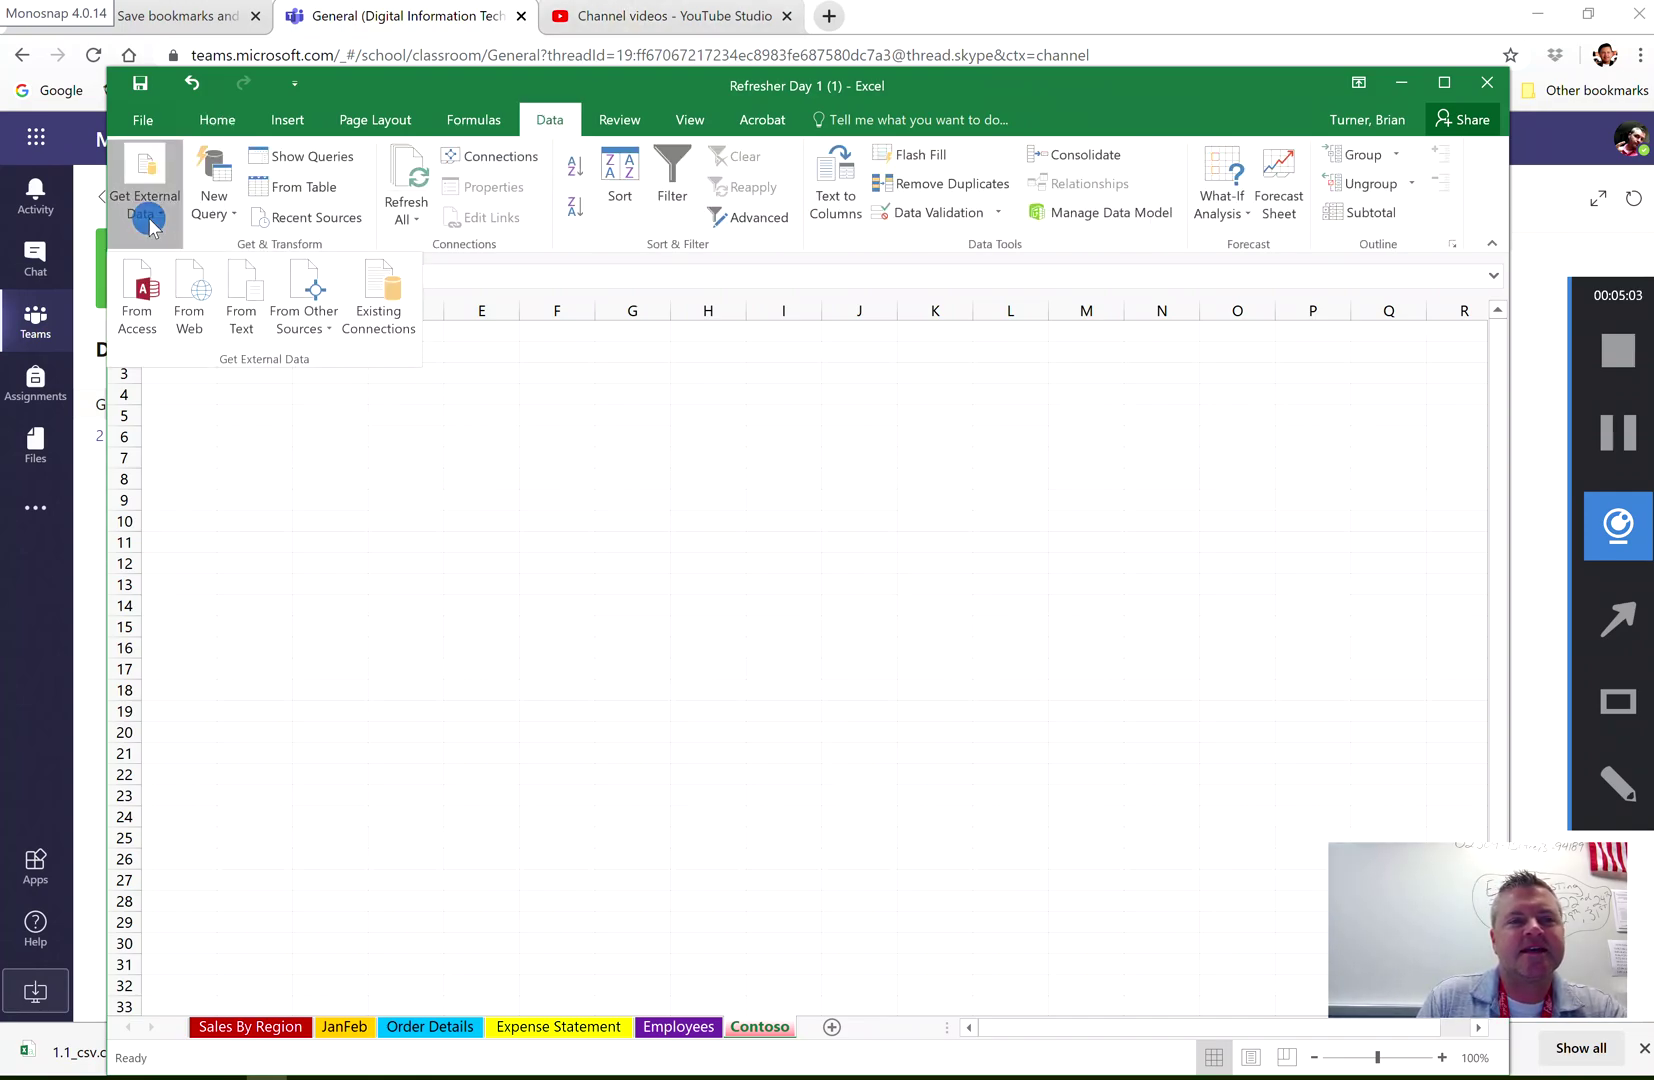
left_click(248, 300)
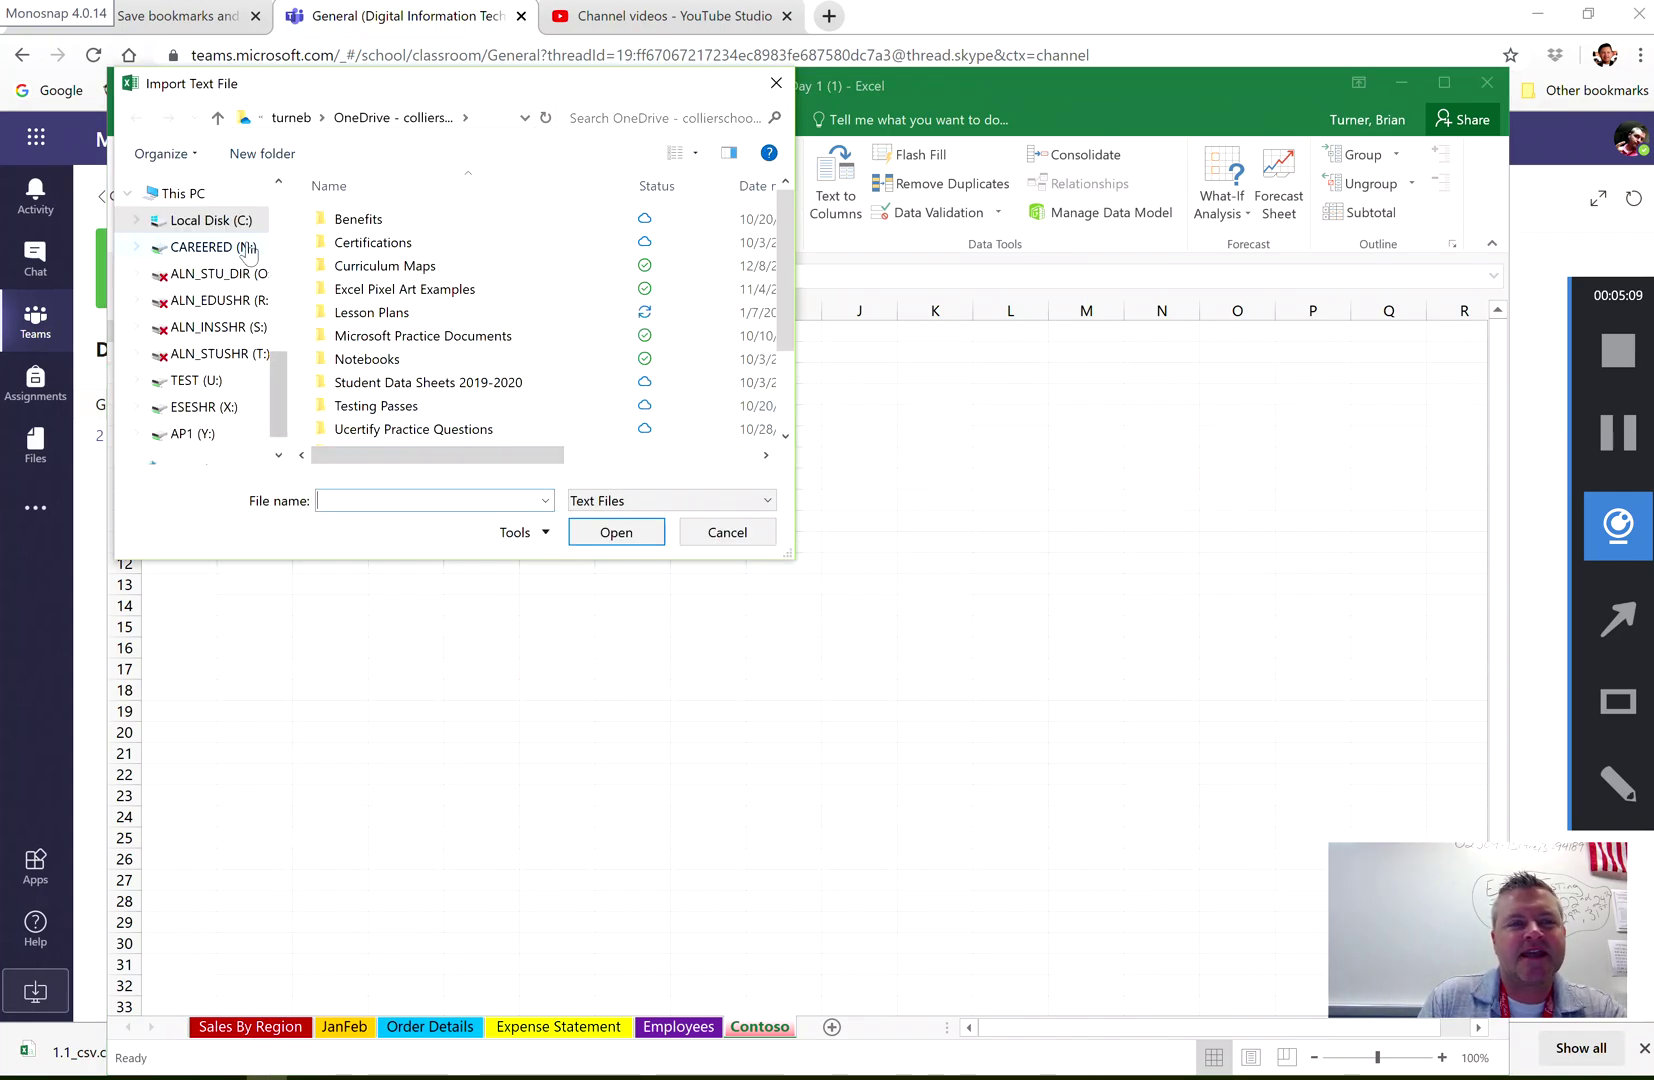
left_click(277, 222)
left_click(277, 222)
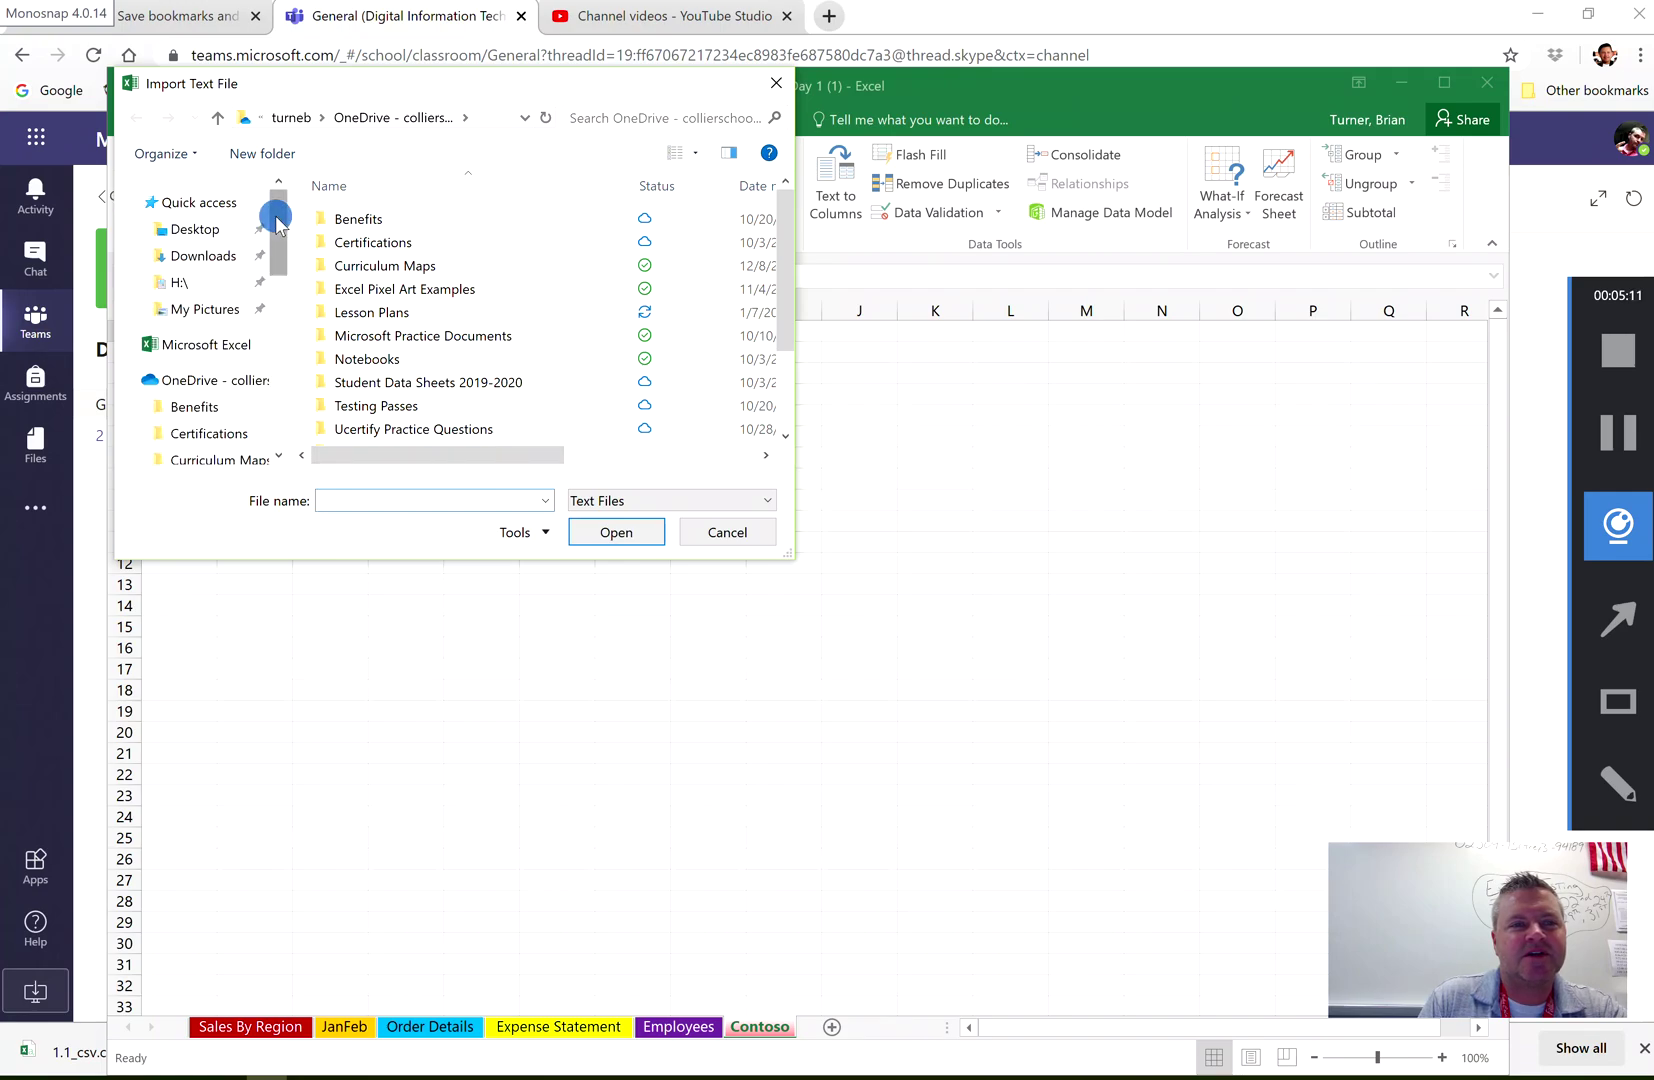
left_click(241, 256)
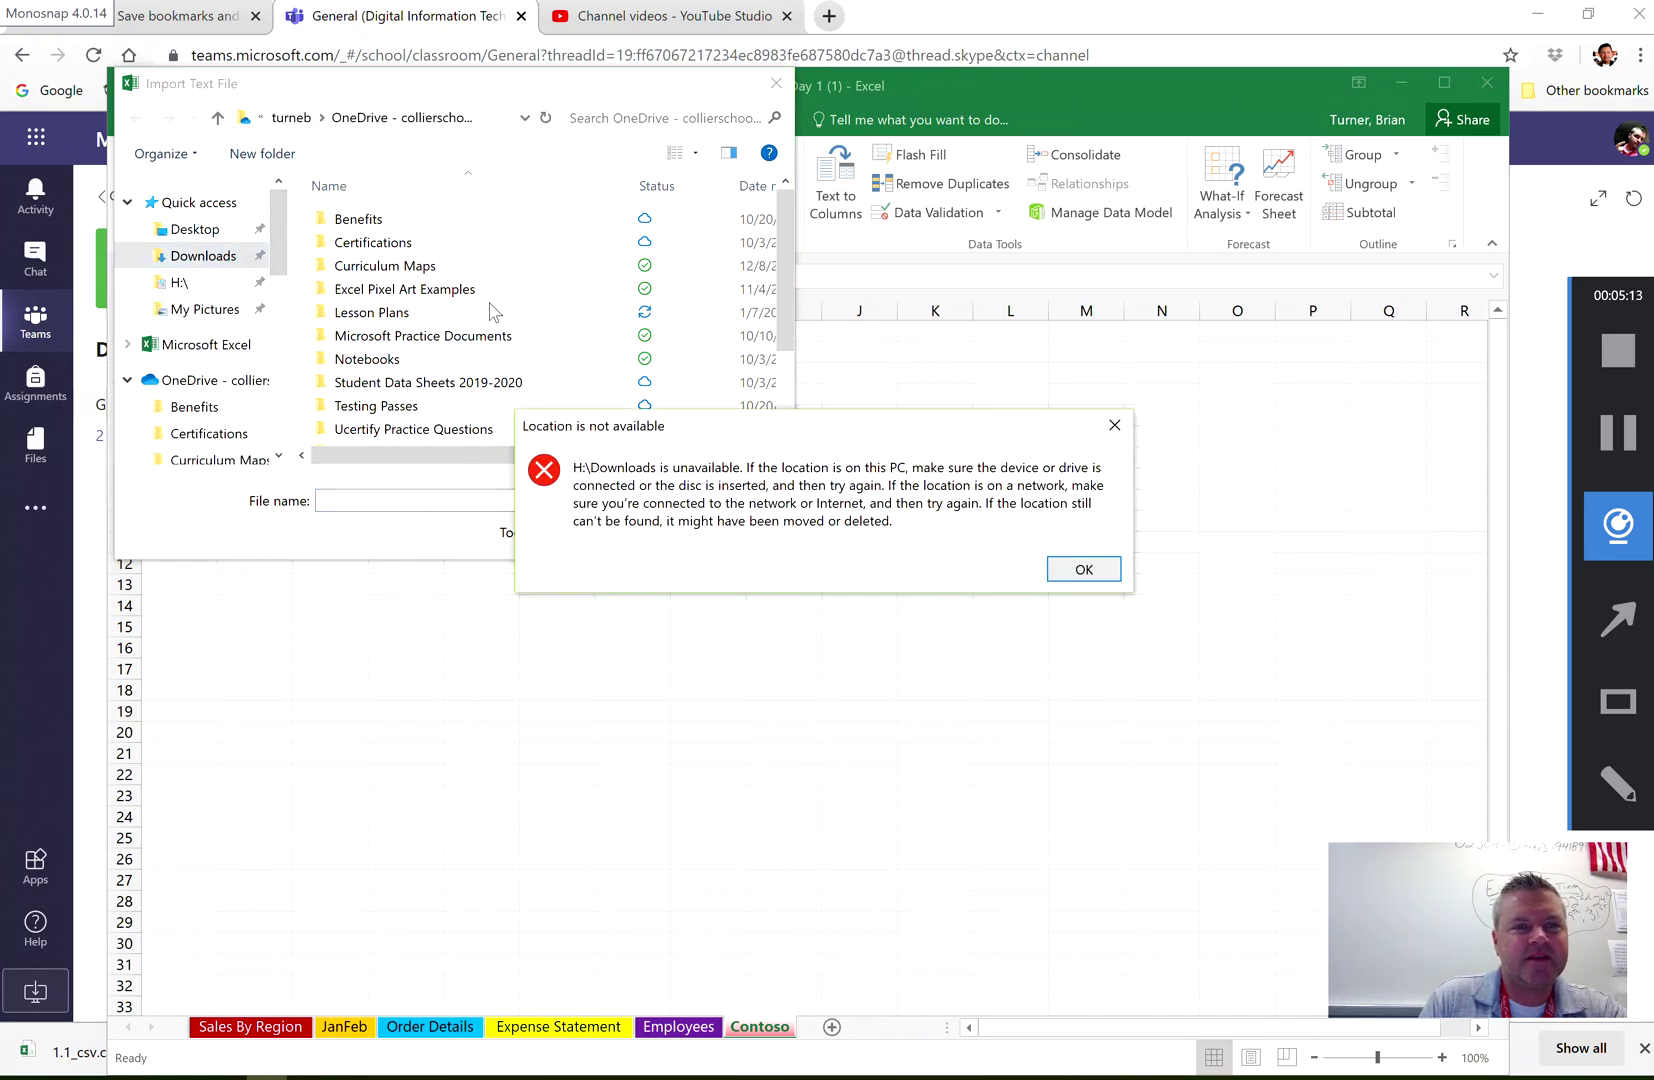
left_click(1080, 571)
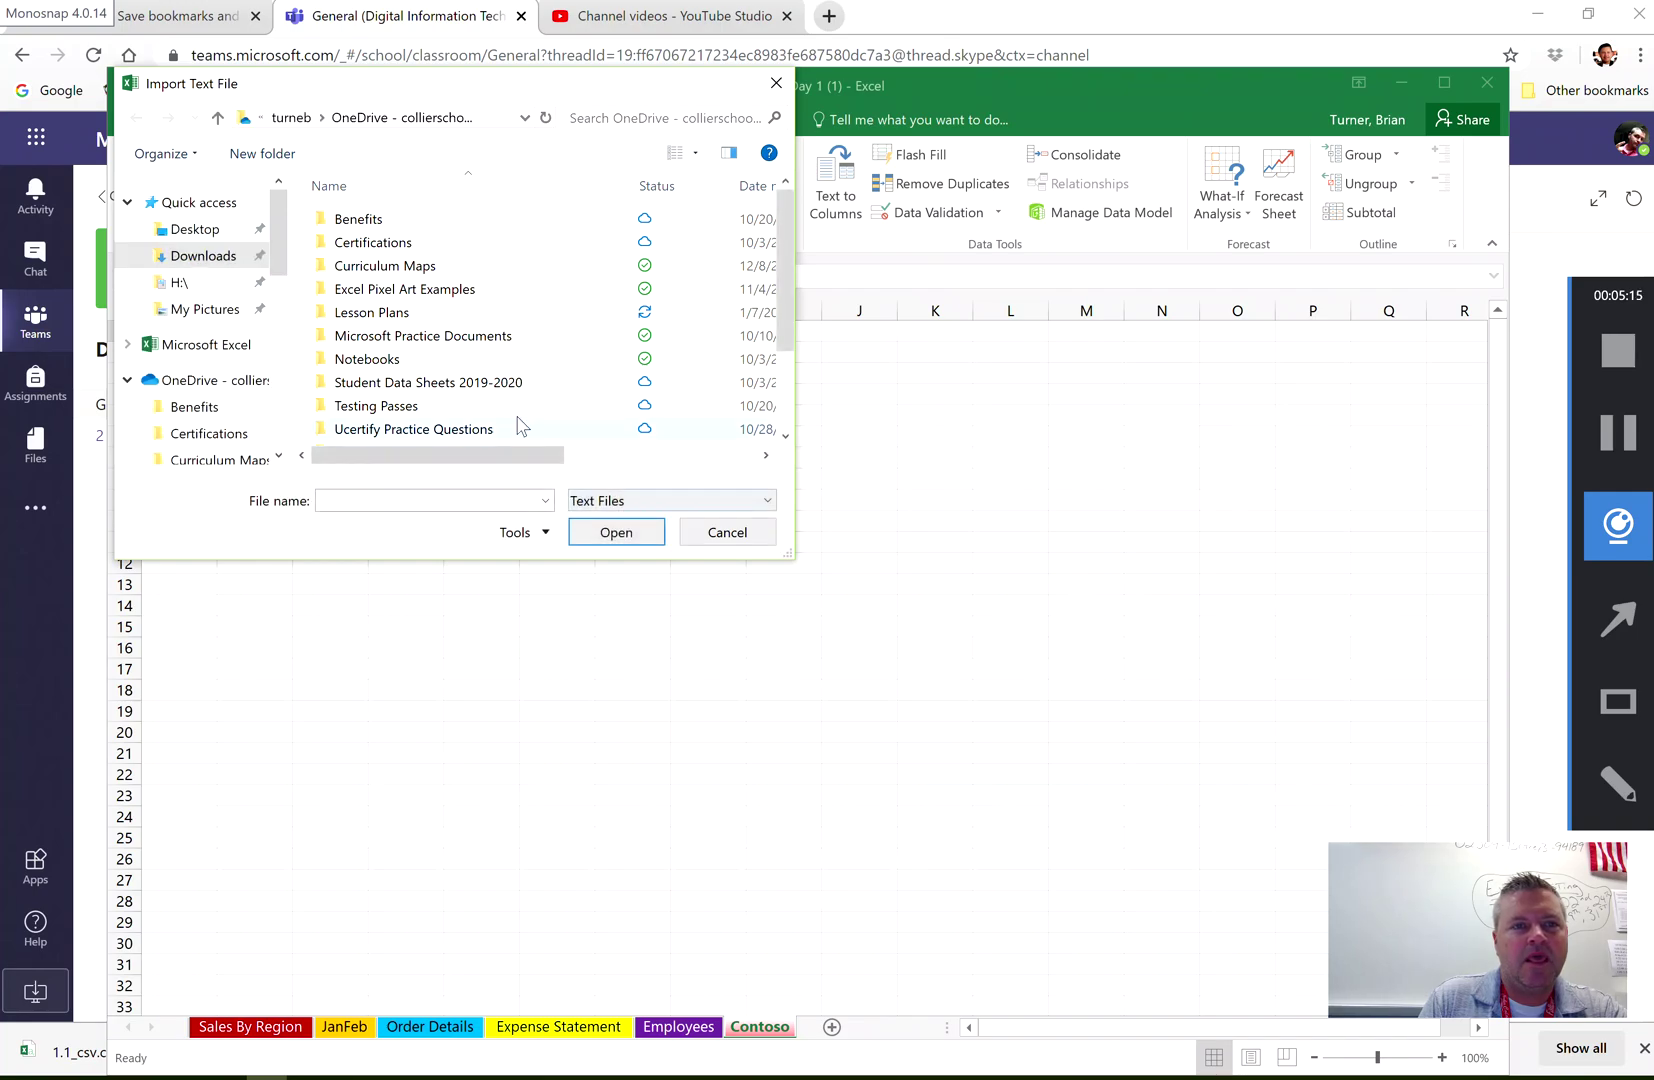
Choose the 1.1_csv file in the OneDrive folder as the text file to import
left_click(1648, 444)
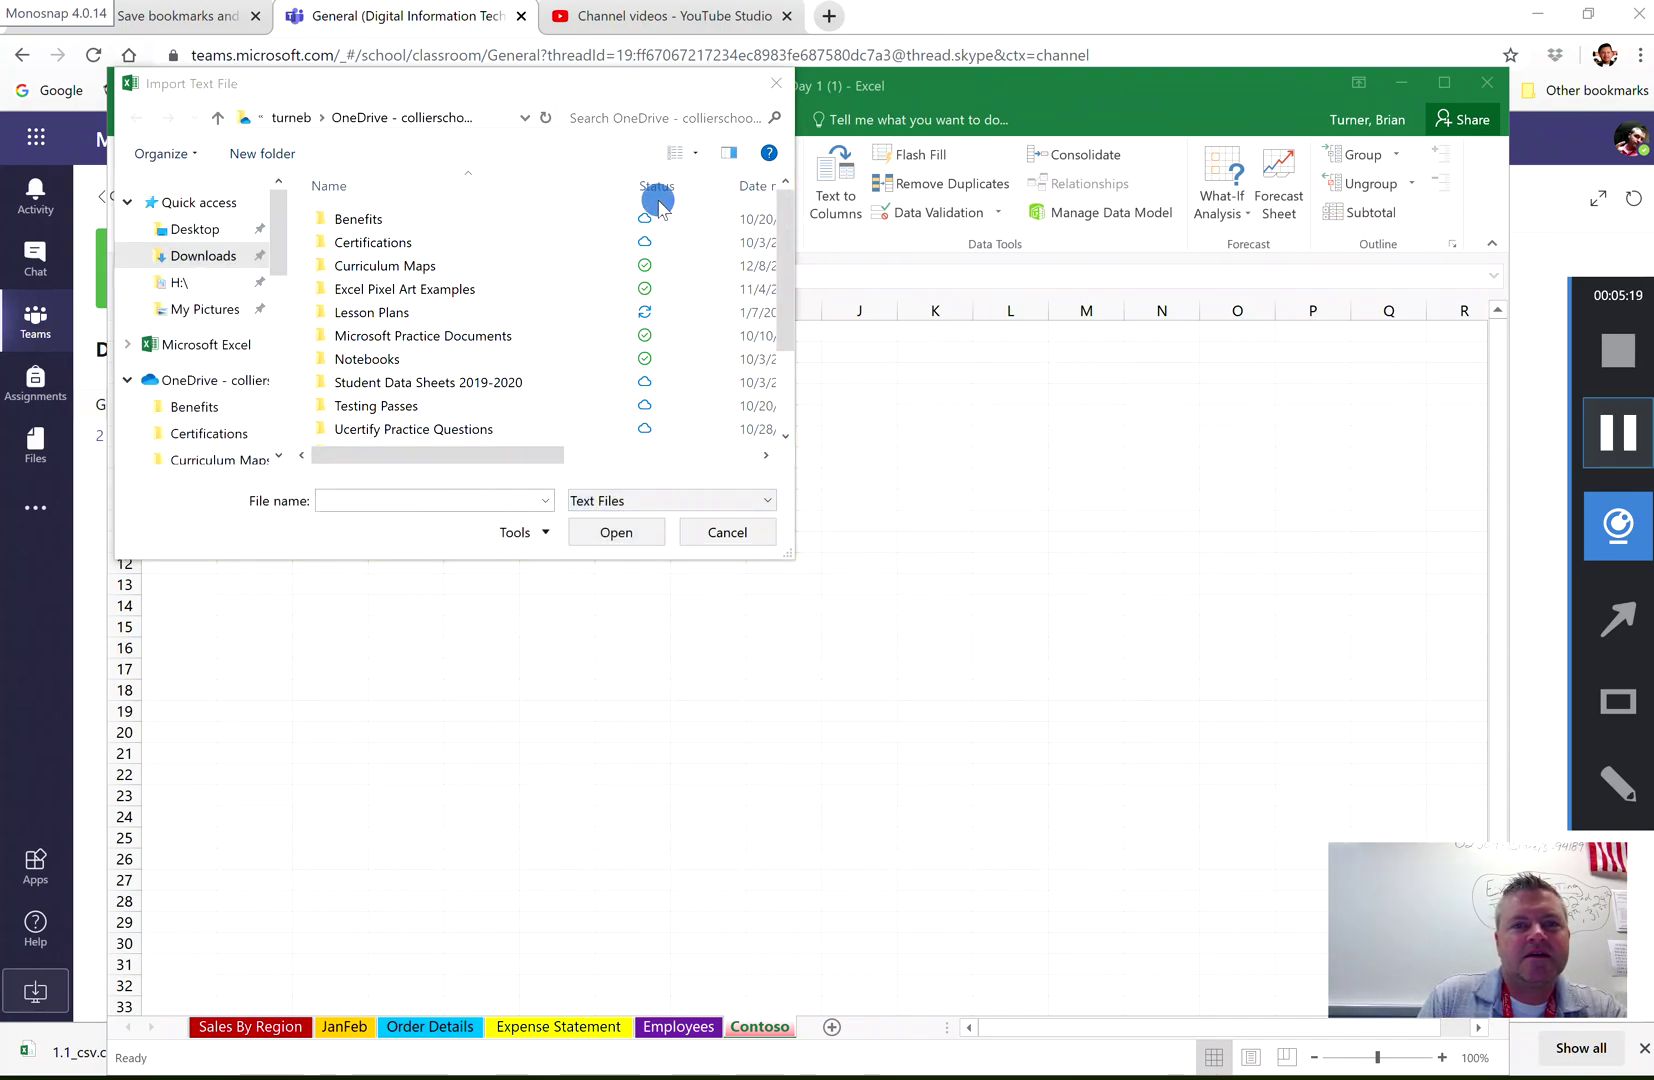
left_click(785, 404)
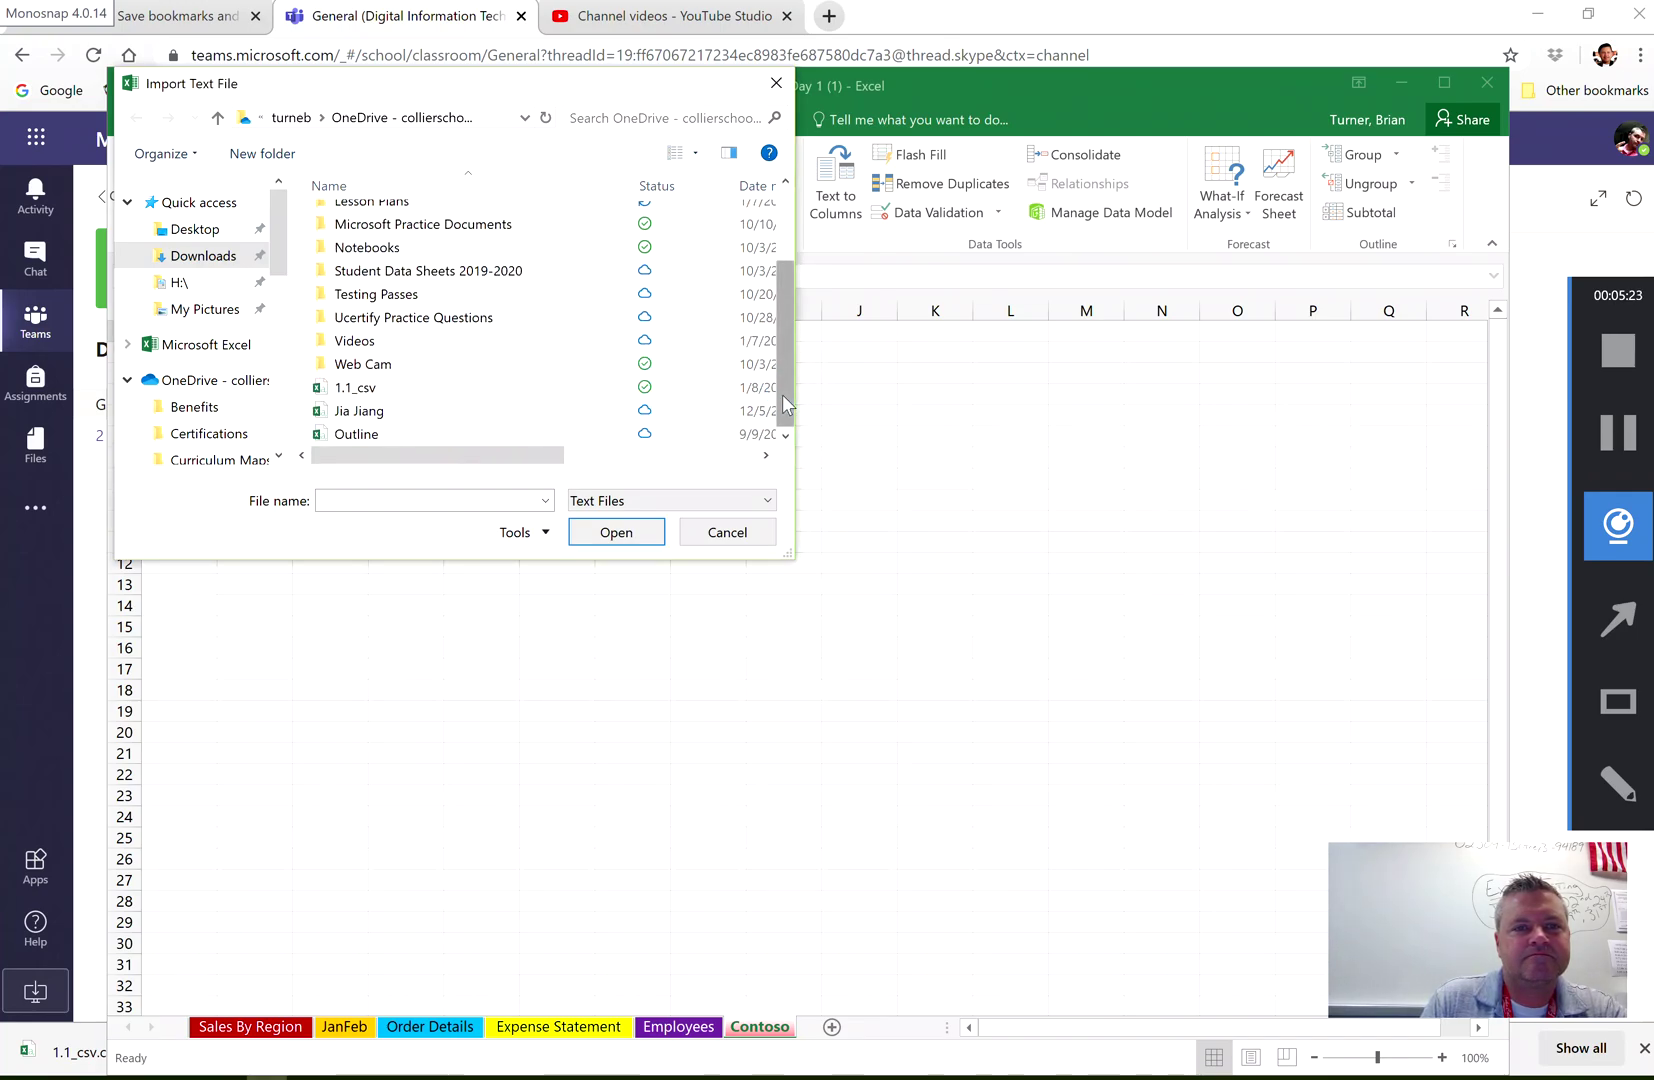
left_click(1619, 450)
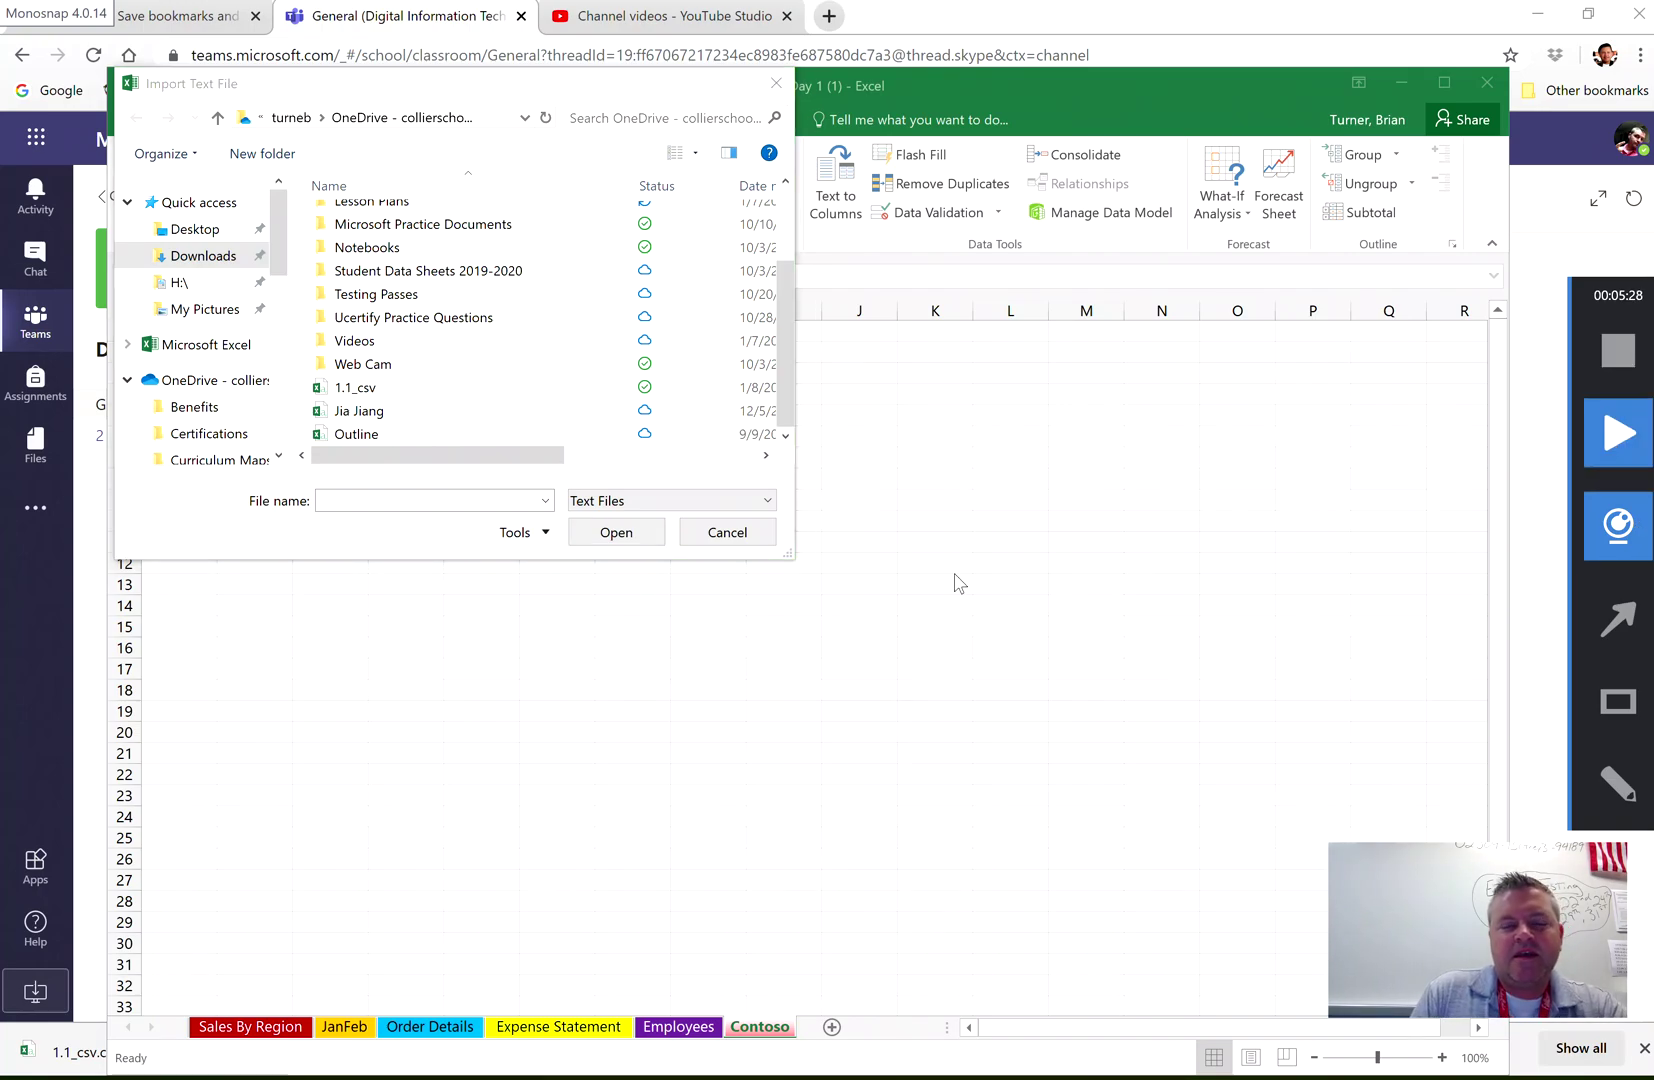
left_click(428, 387)
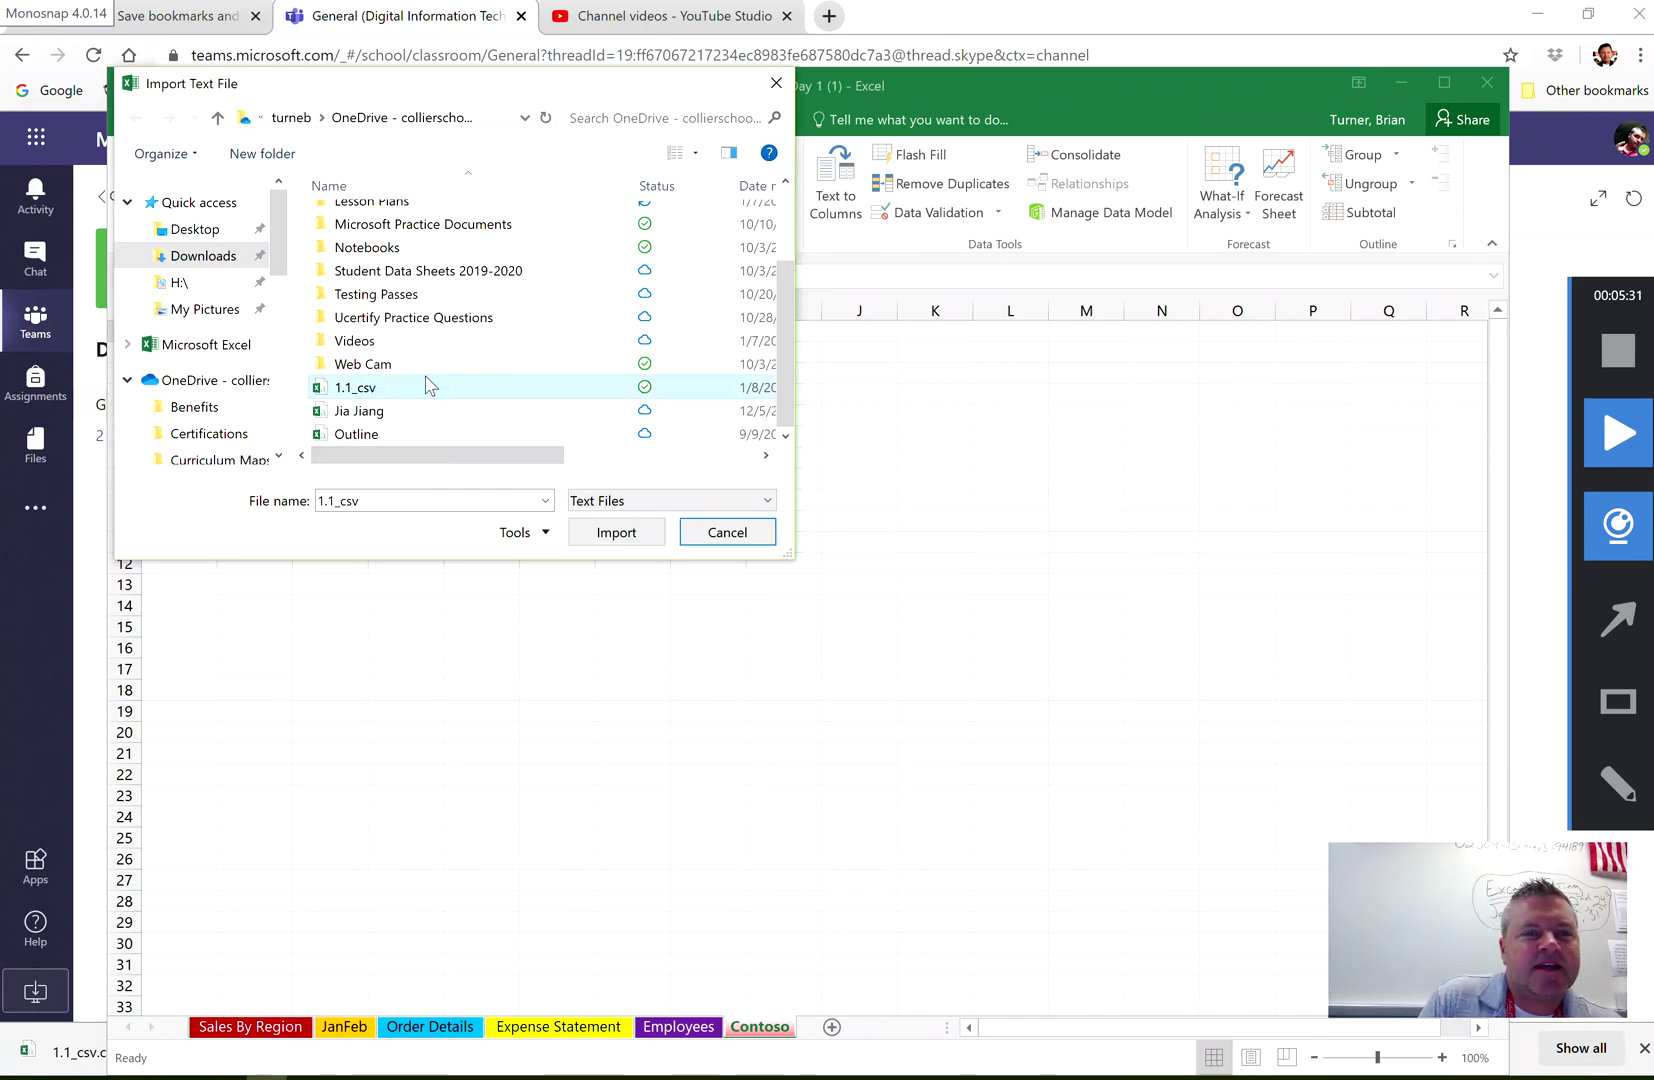
left_click(612, 530)
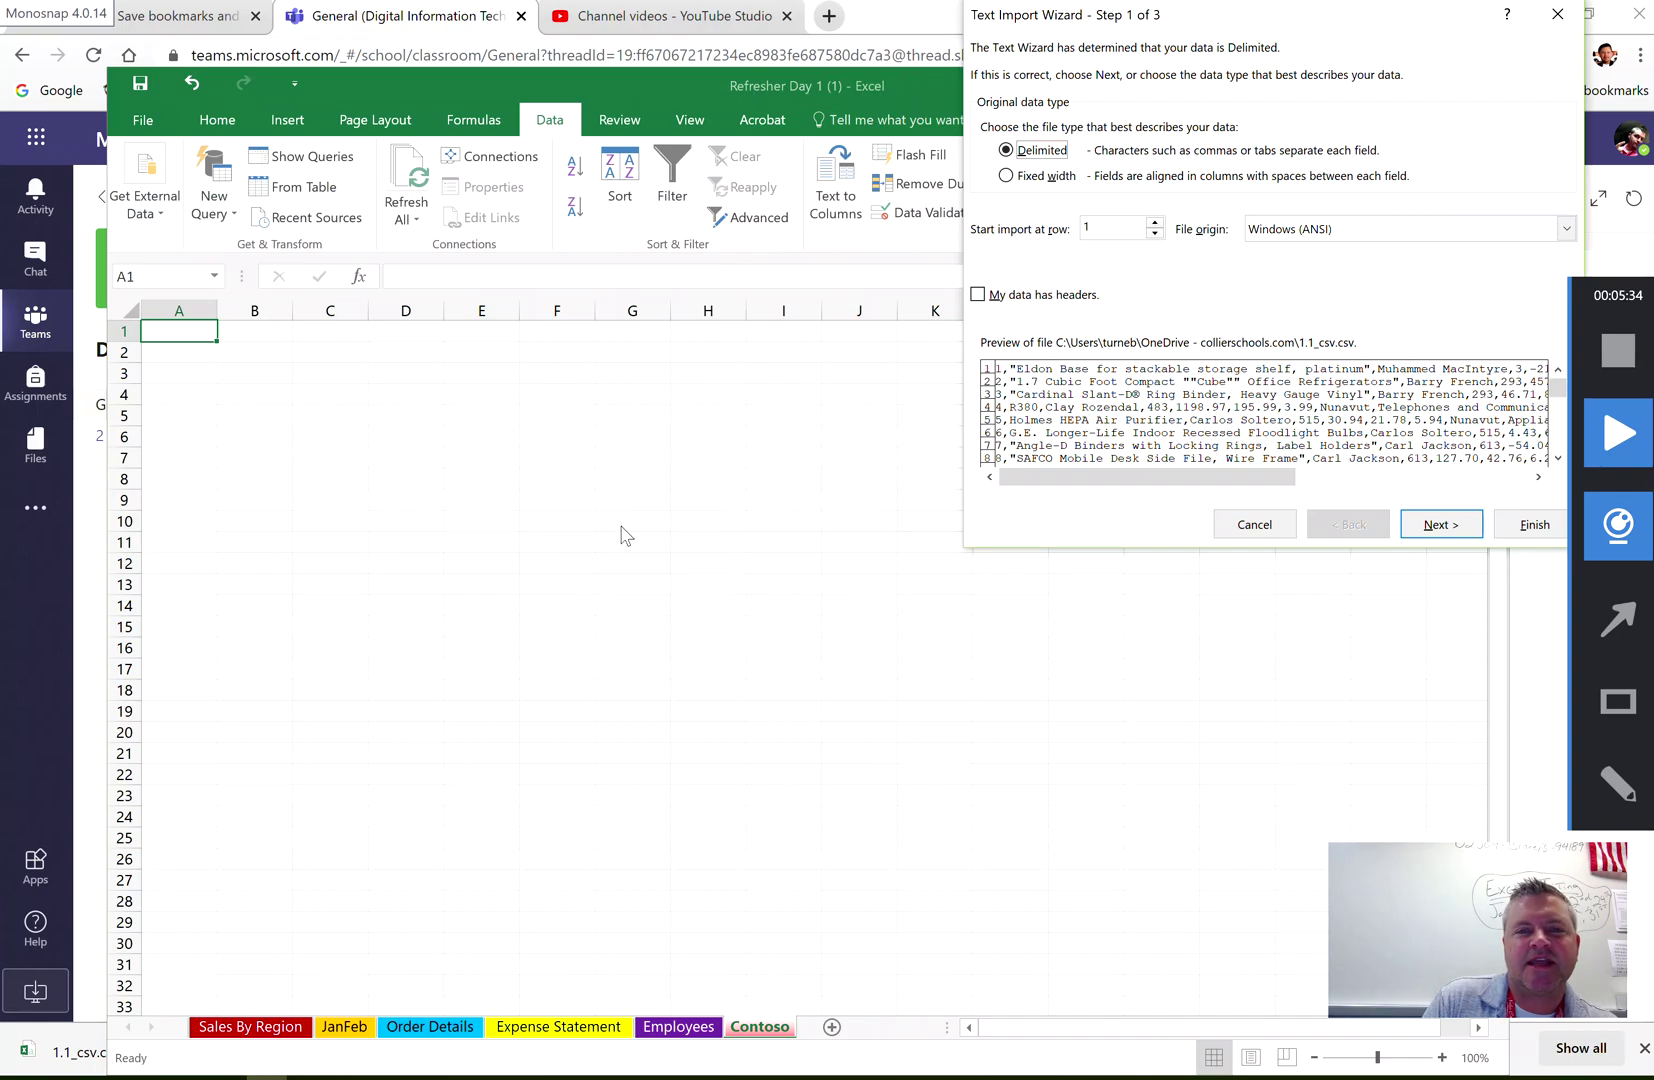
Keep the Delimited file type in the Text Import Wizard and set the delimiter to Comma instead of Tab
left_click_drag(1336, 22, 894, 155)
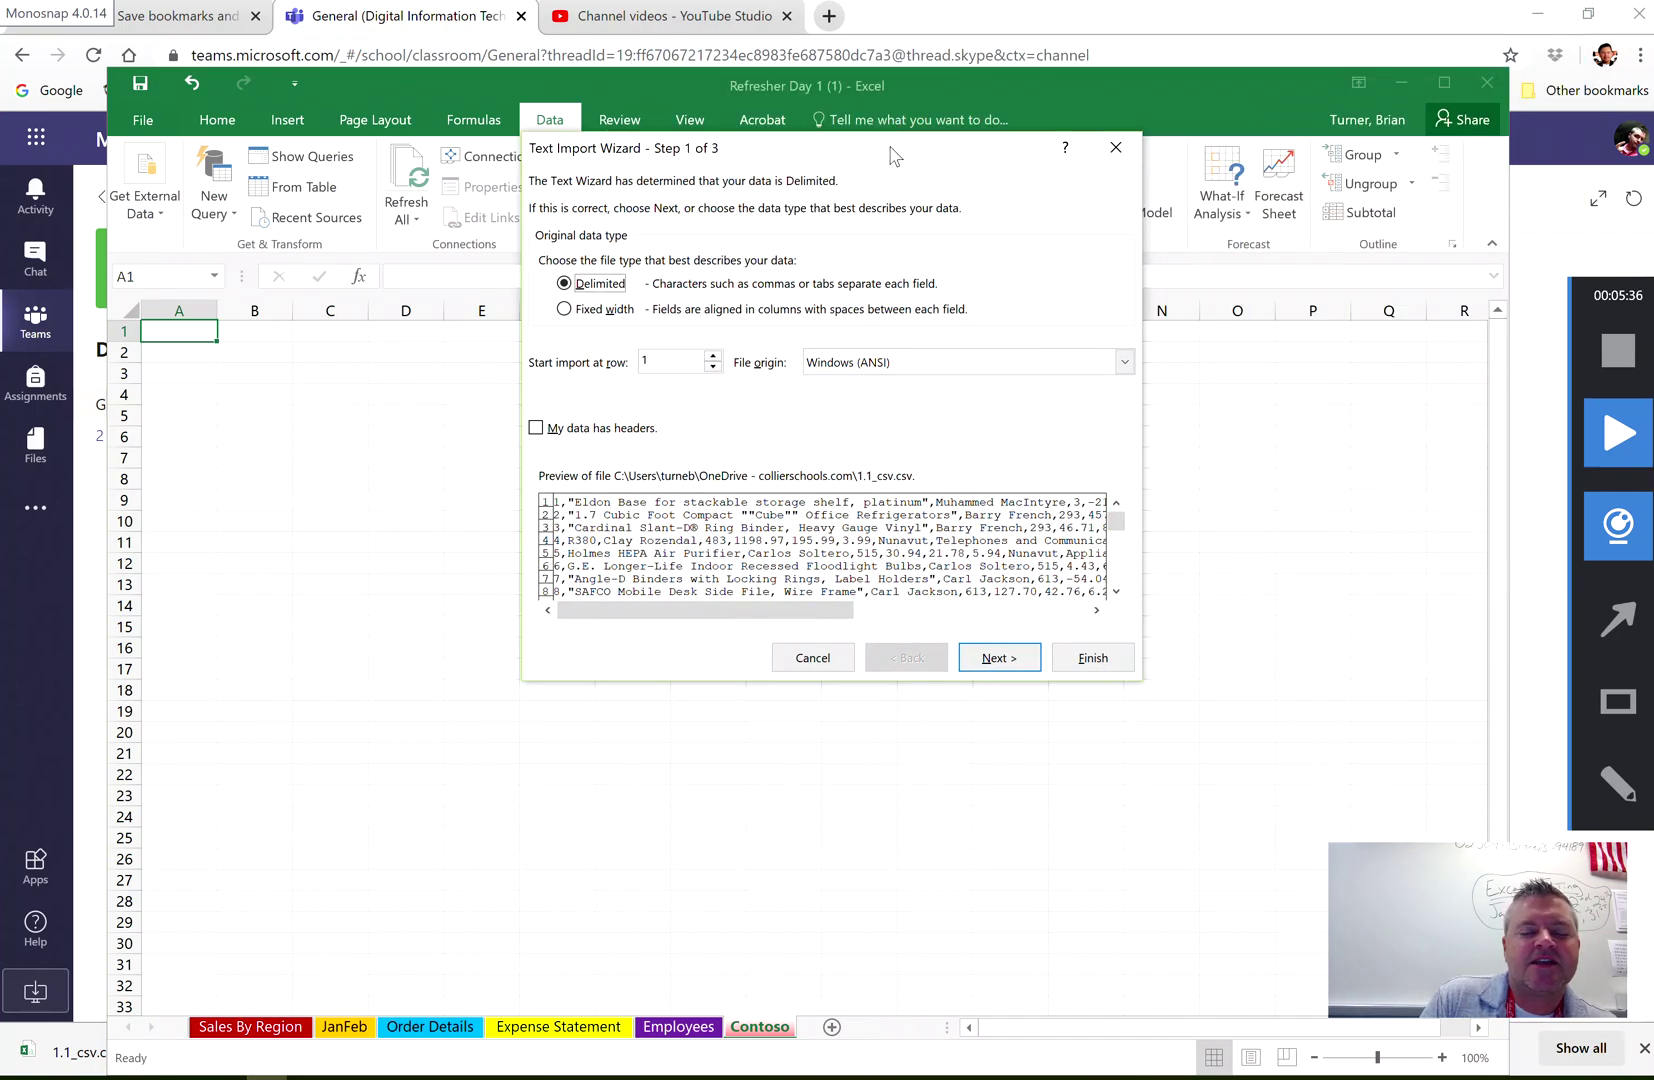
left_click(1008, 658)
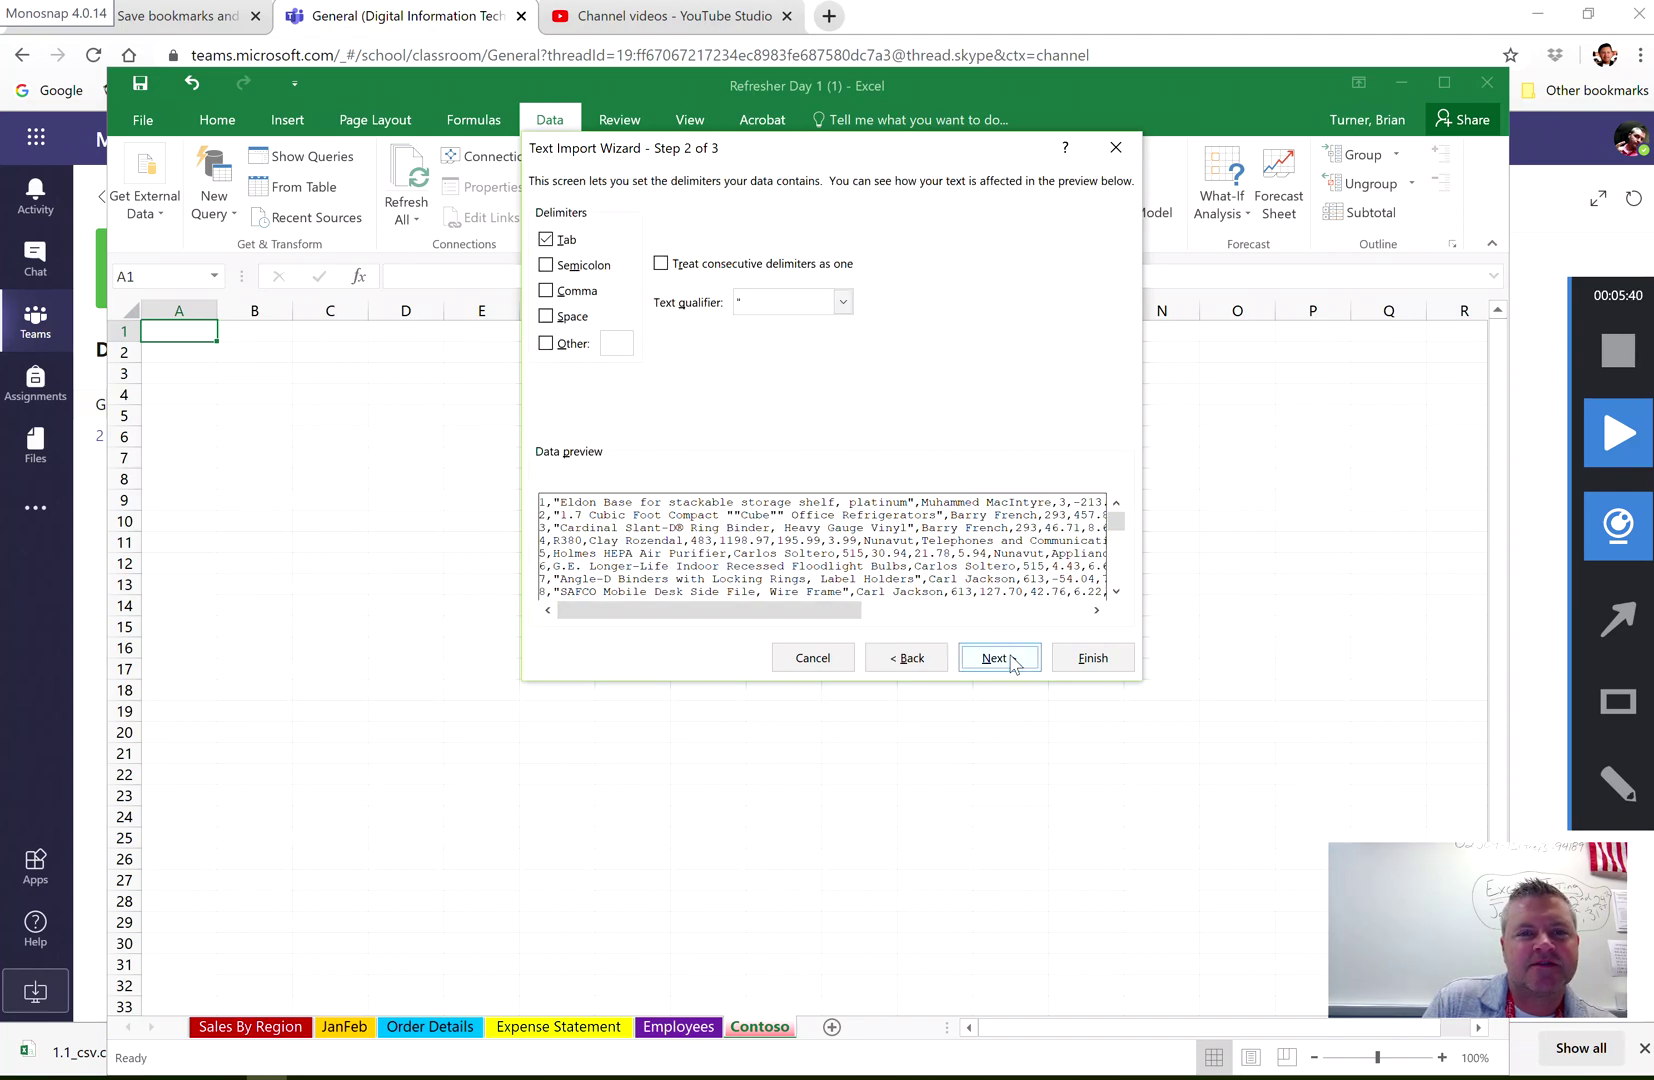
left_click(546, 240)
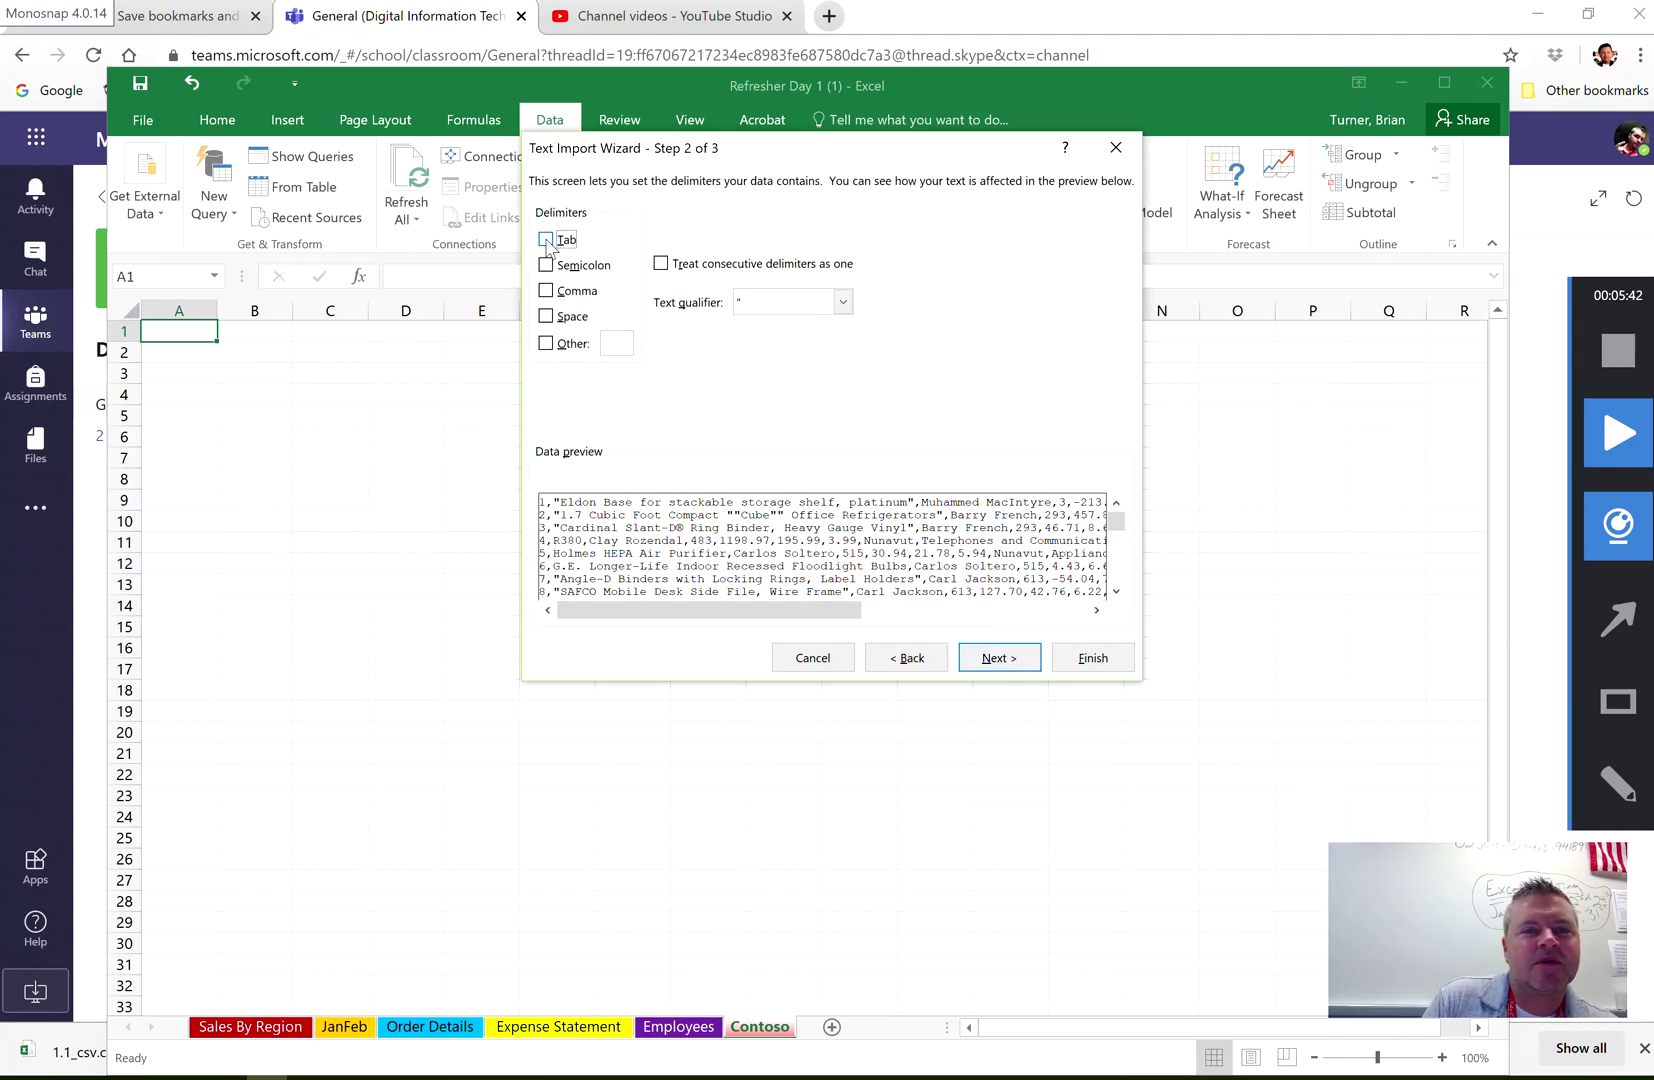
left_click(546, 291)
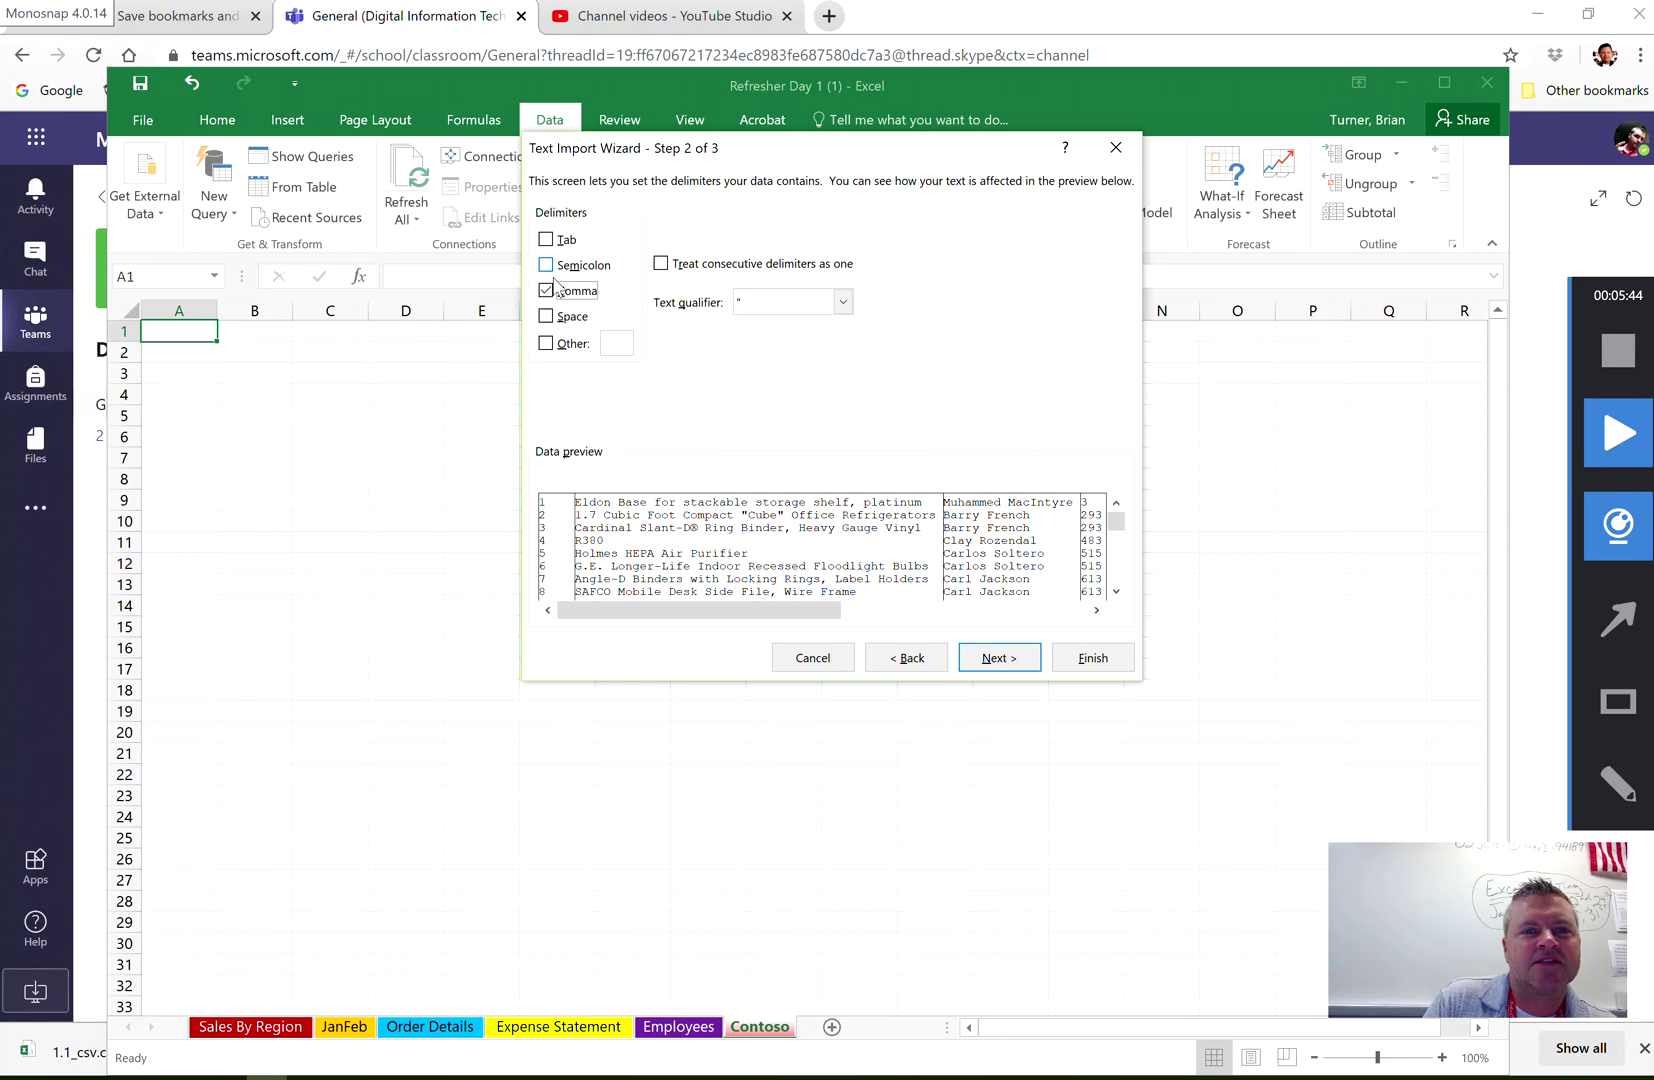
Alternate between the Comma and Tab delimiters to compare the data preview, leaving only Comma selected
left_click(547, 291)
left_click(547, 292)
left_click(547, 291)
left_click(547, 291)
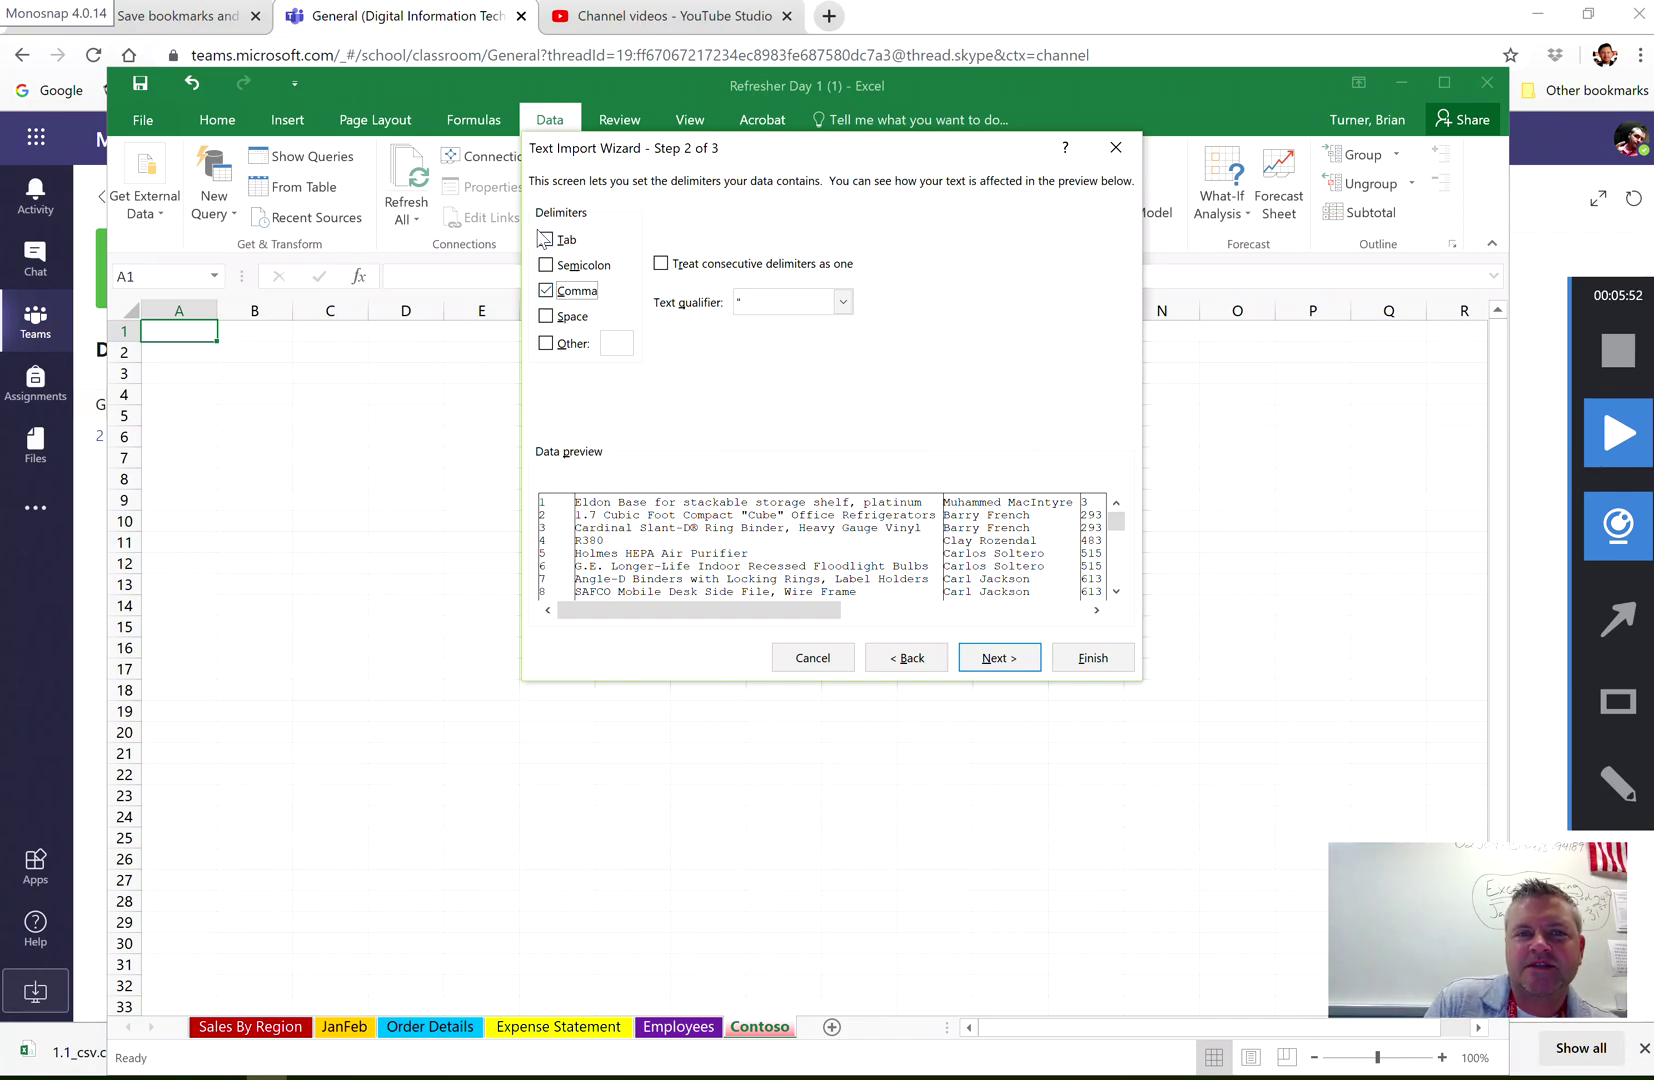
left_click(546, 290)
left_click(549, 240)
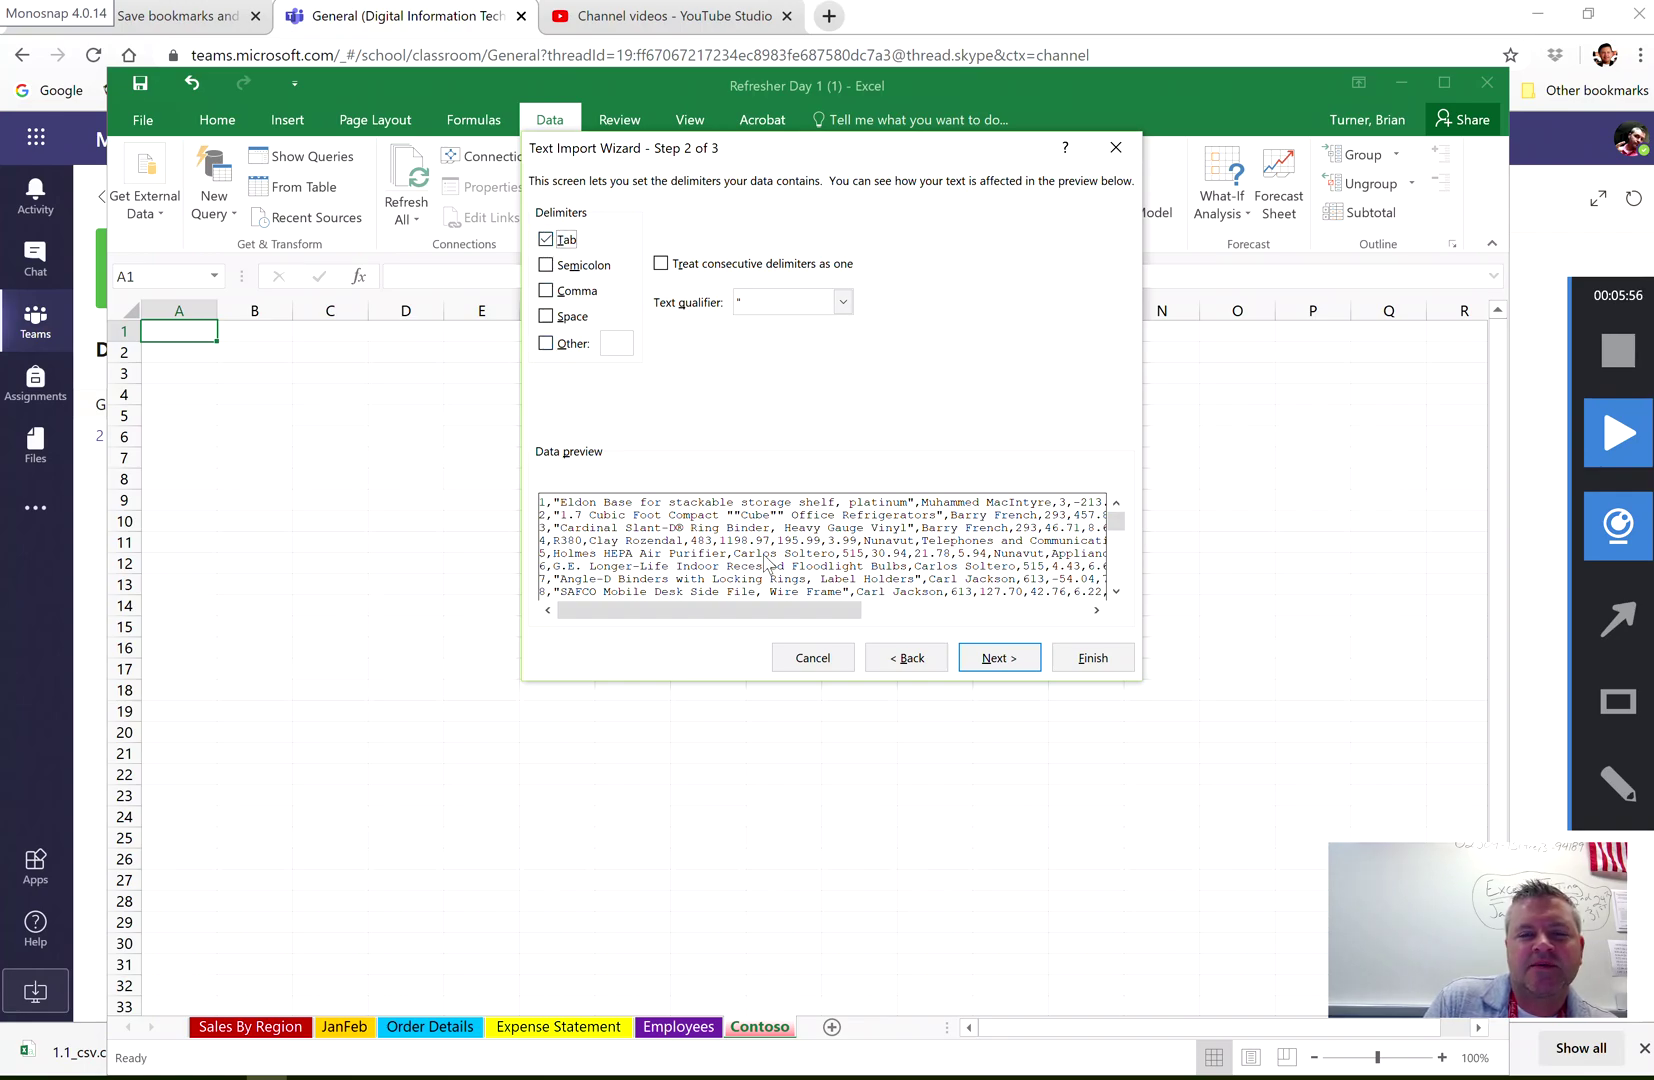
left_click(546, 240)
left_click(546, 290)
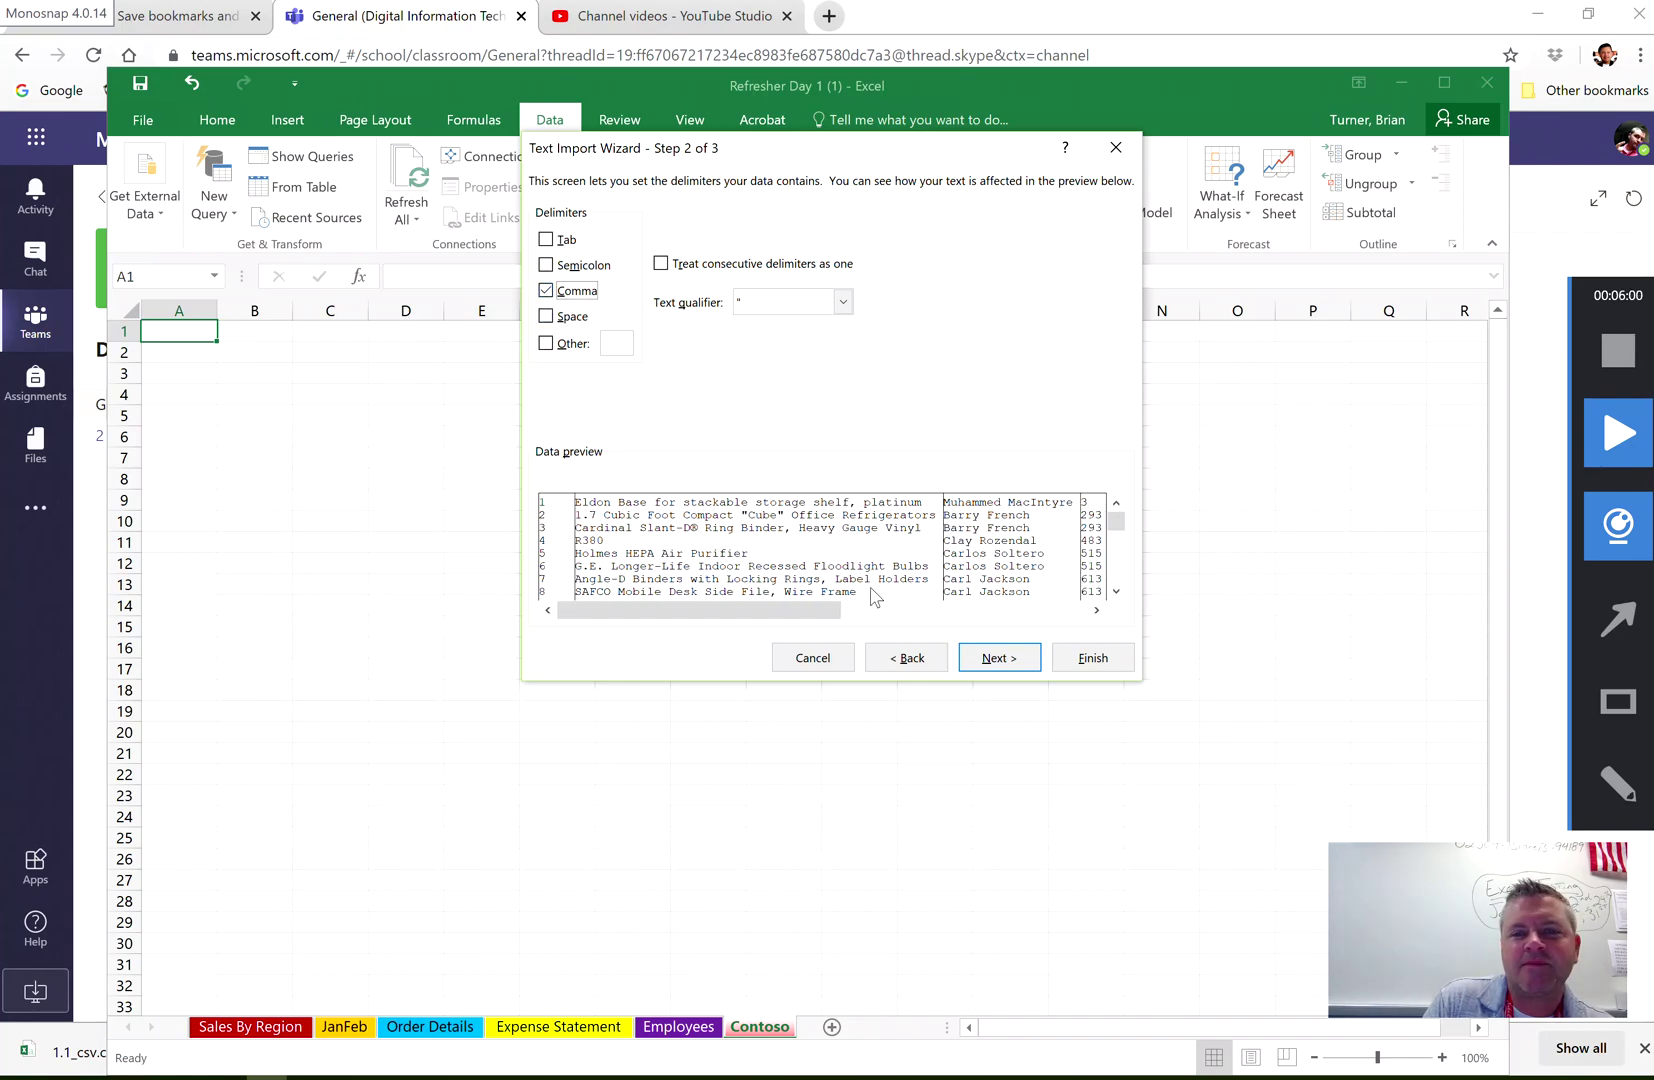
Finish the Text Import Wizard and place the imported data at cell A1 of the Contoso worksheet
left_click(1008, 662)
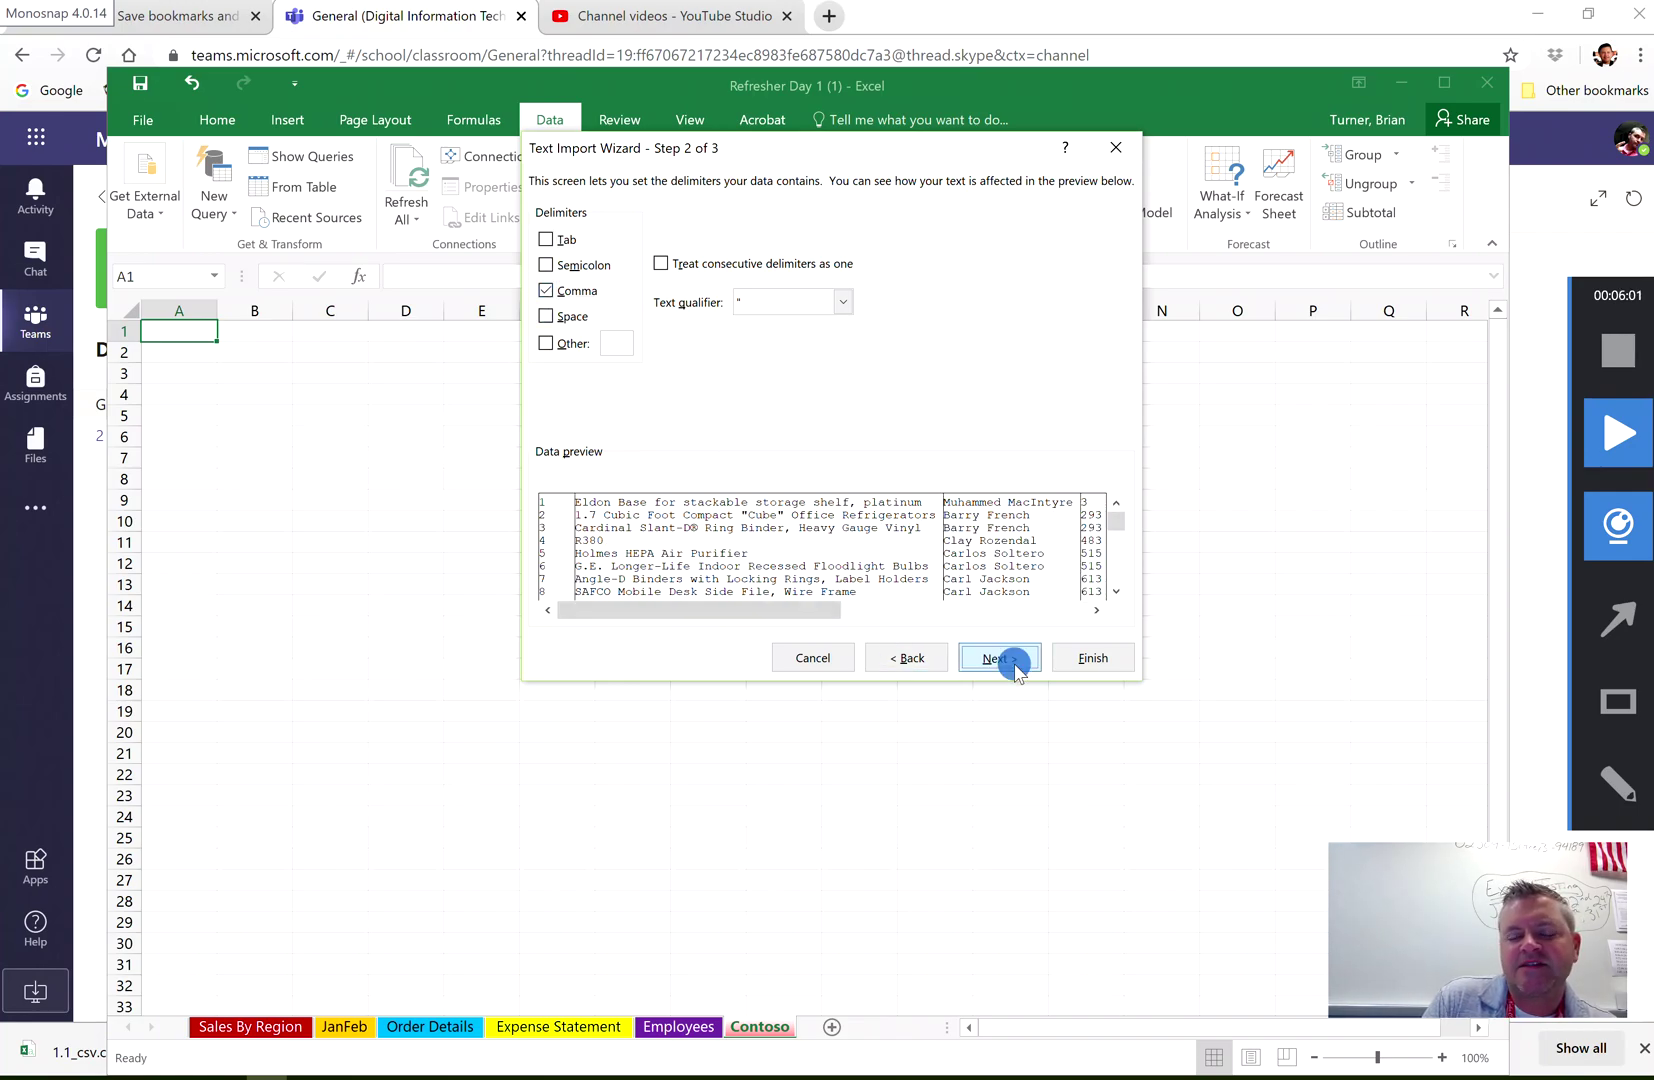
left_click(1091, 660)
left_click(853, 557)
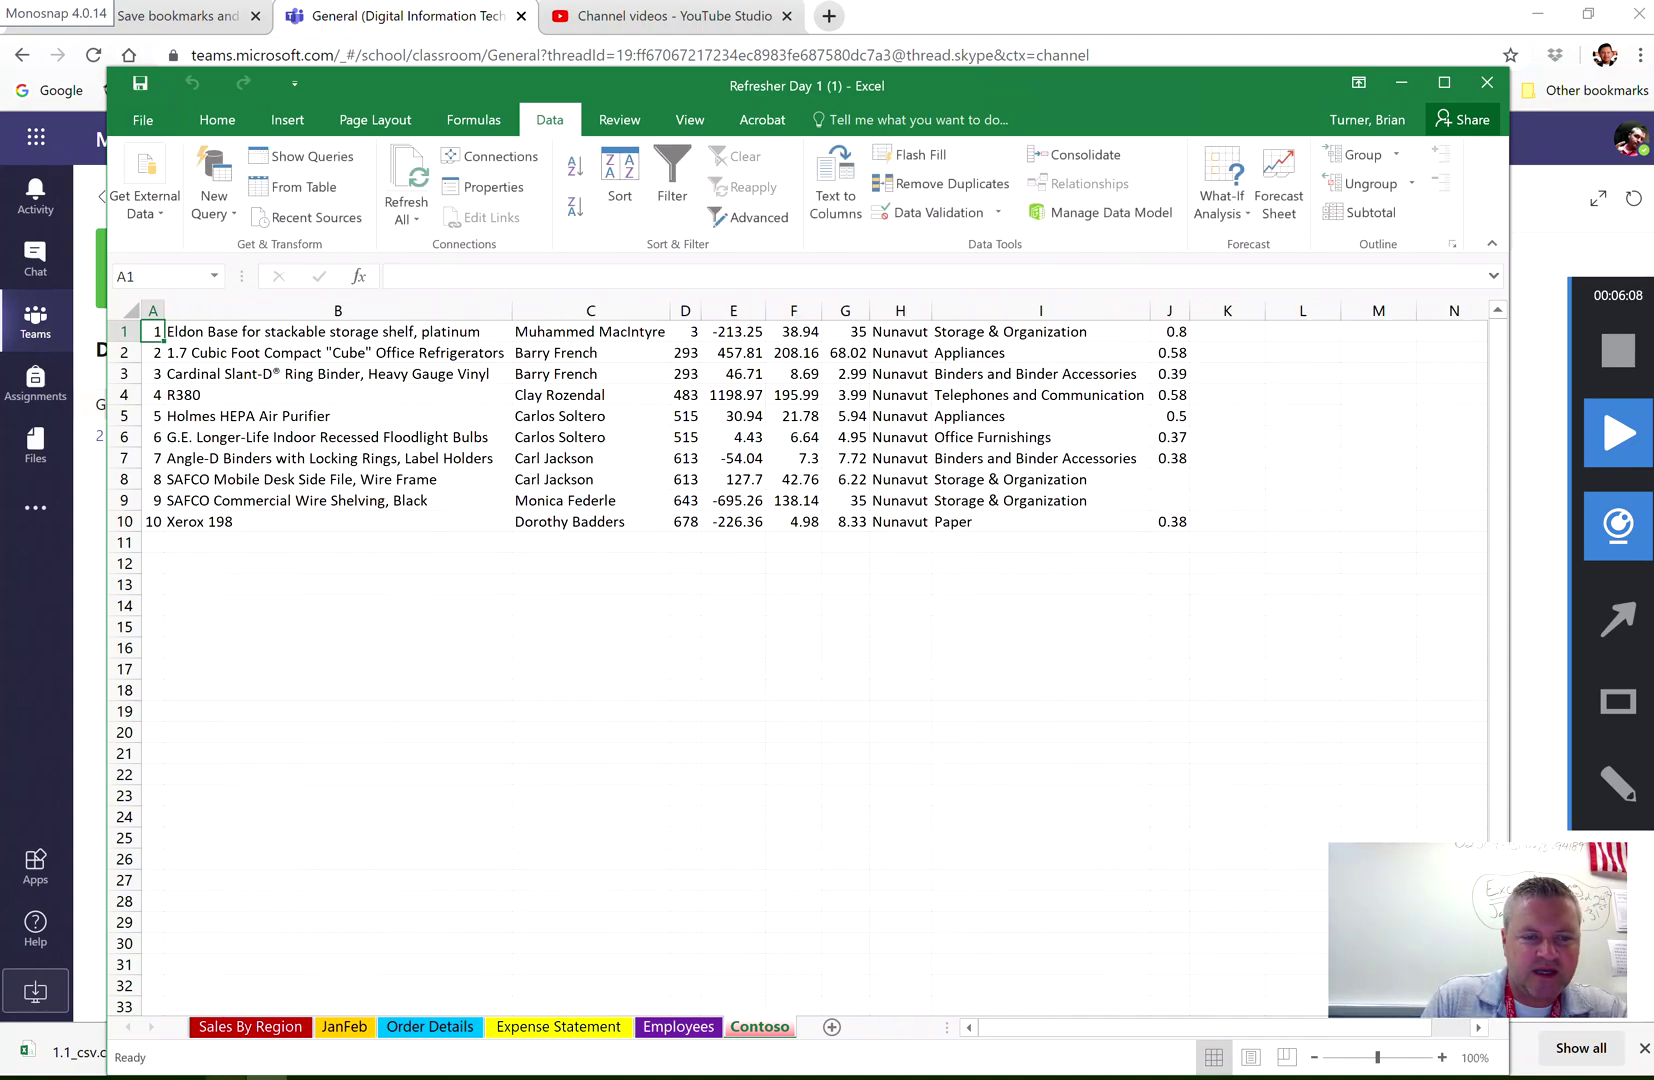
Return to the JanFeb worksheet to continue with the February sparkline tasks
left_click_drag(1057, 1020, 1115, 1025)
left_click(970, 1031)
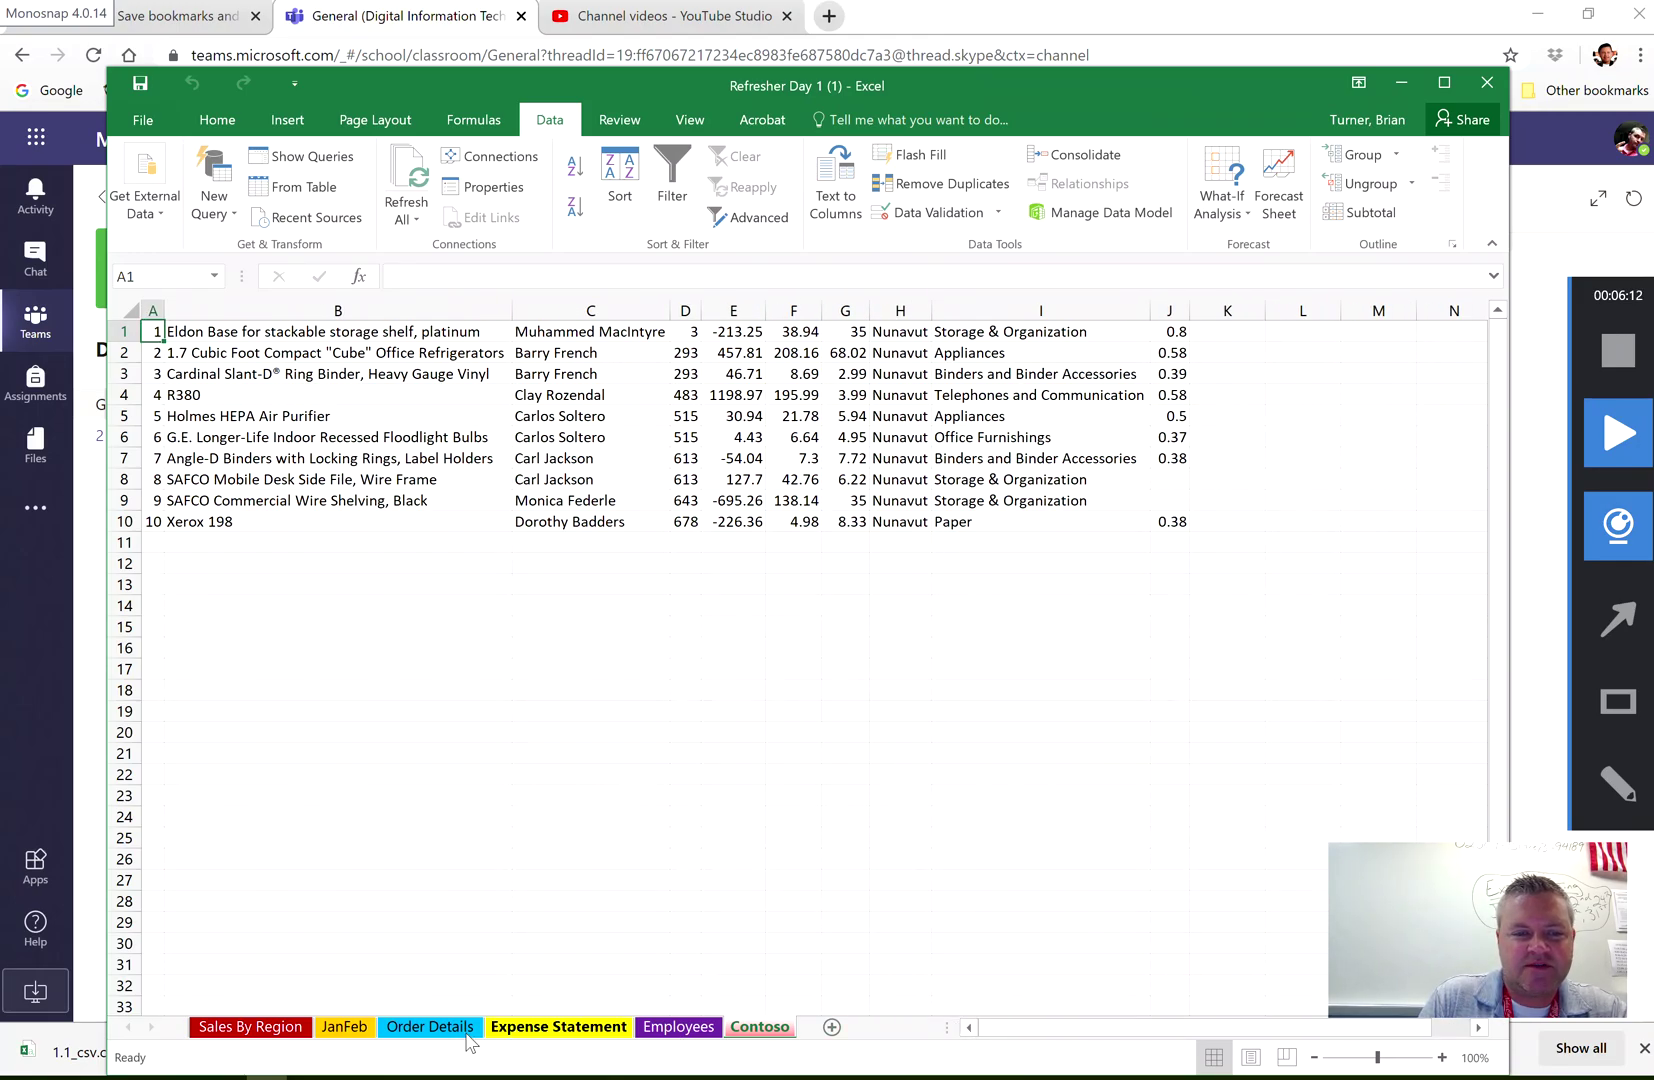
left_click(344, 1026)
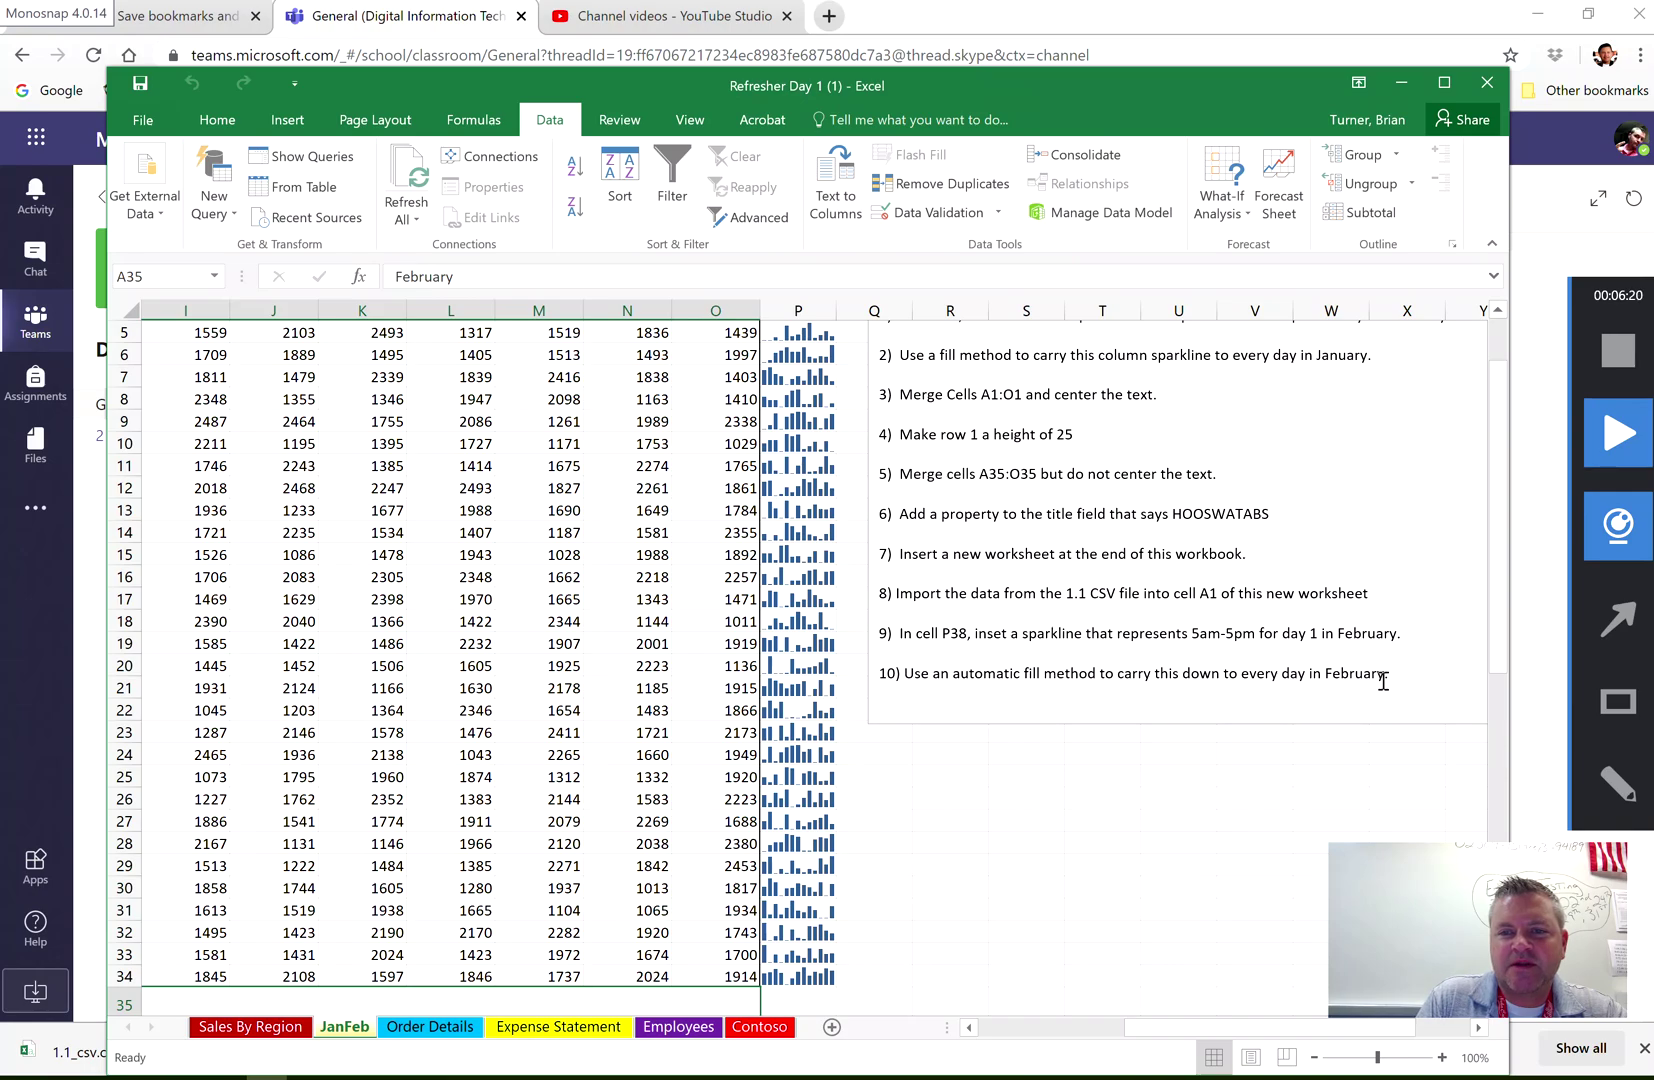
Insert a line sparkline in cell P38 using C38:O38, the 5 AM to 5 PM data for February day 1
left_click_drag(1495, 670, 1477, 768)
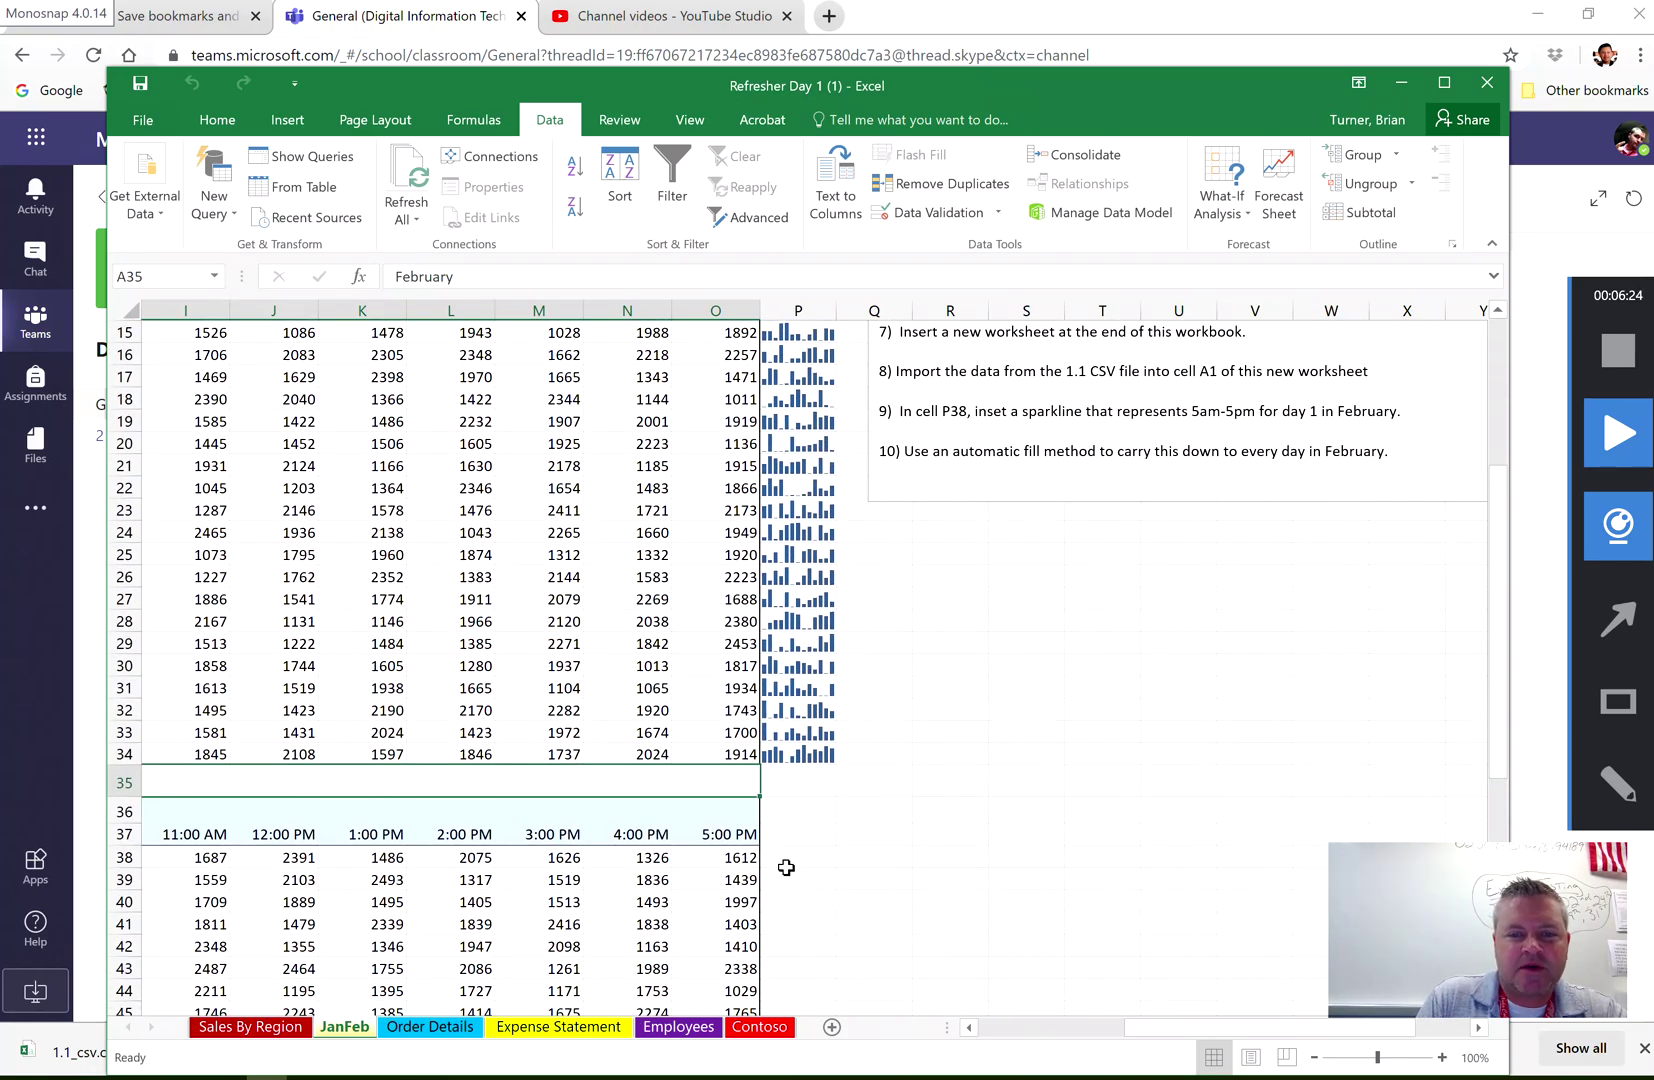
left_click(796, 859)
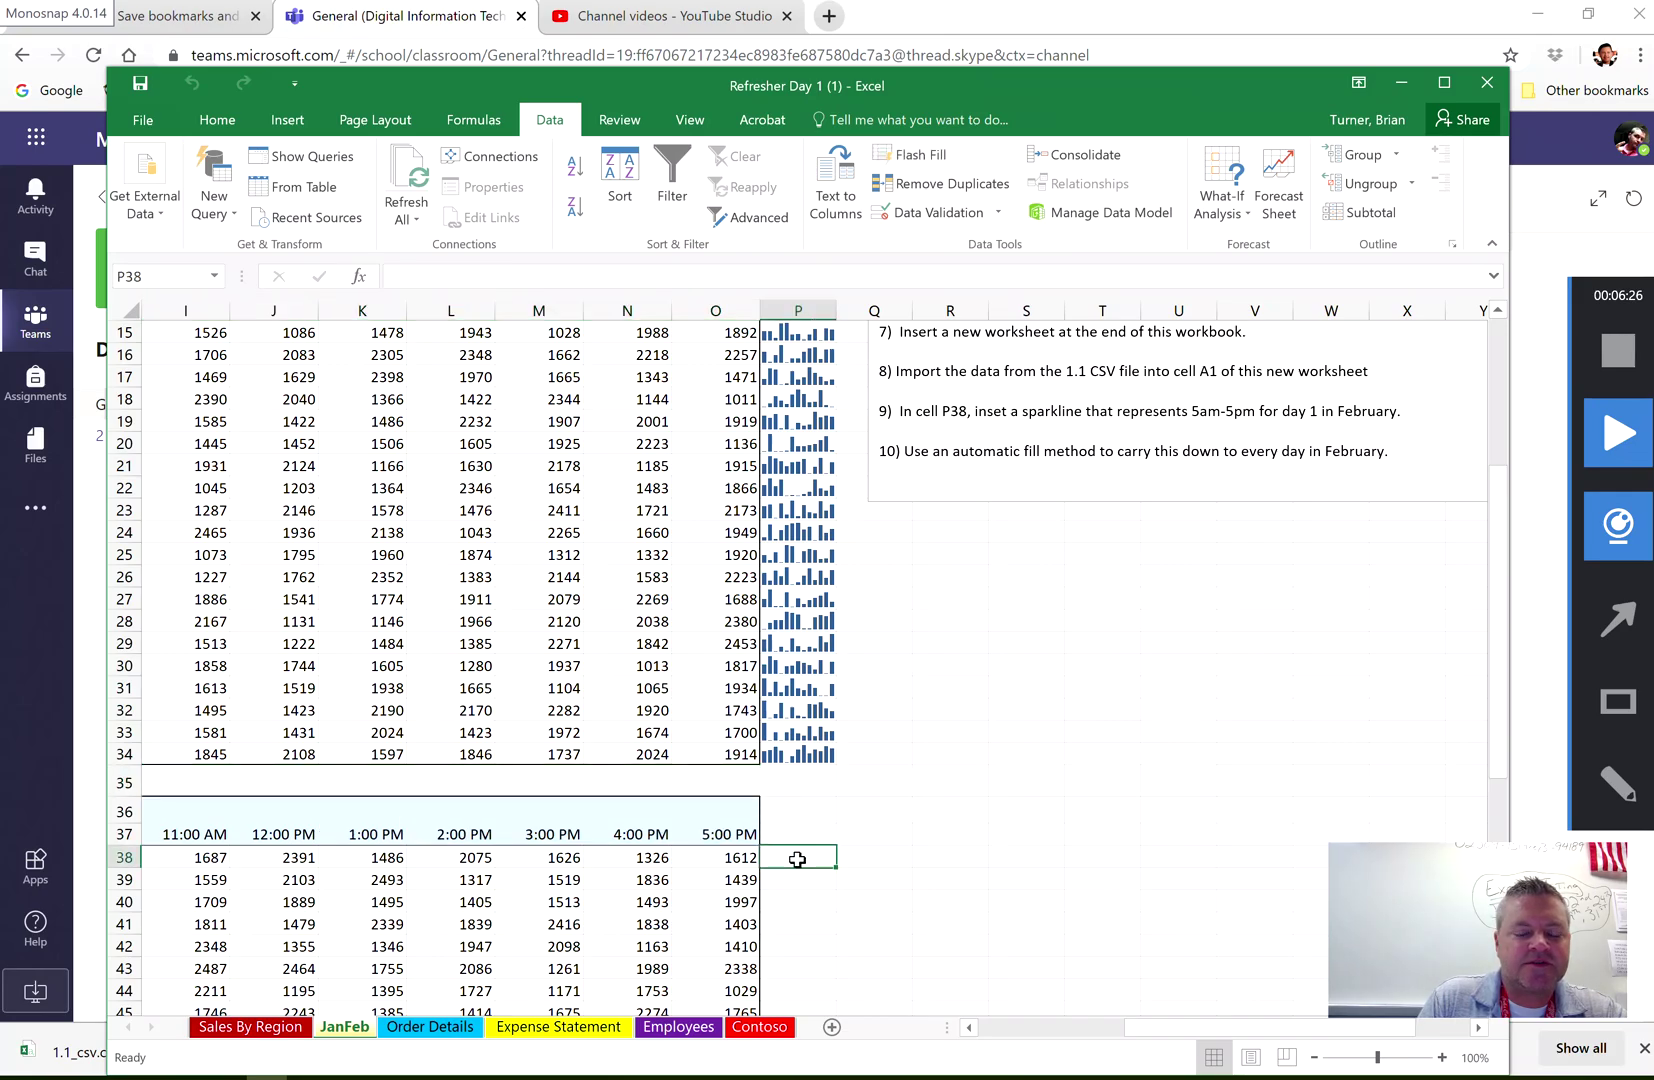
left_click(287, 119)
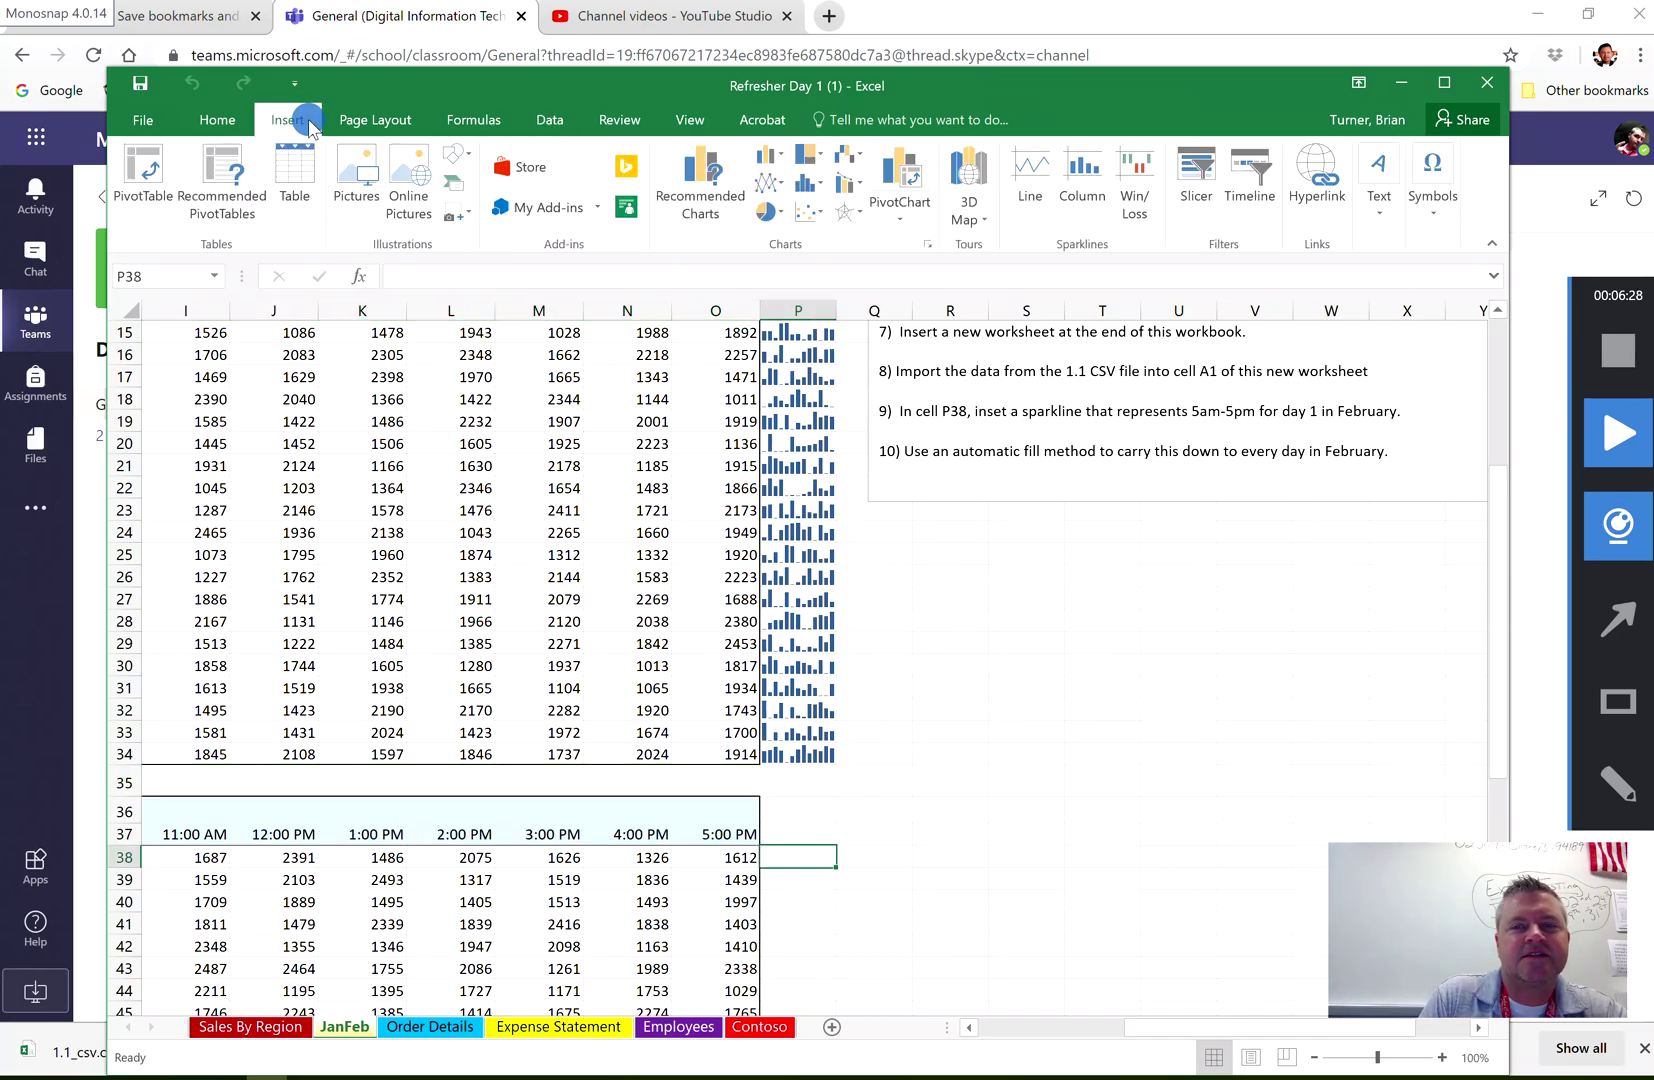
left_click(1033, 195)
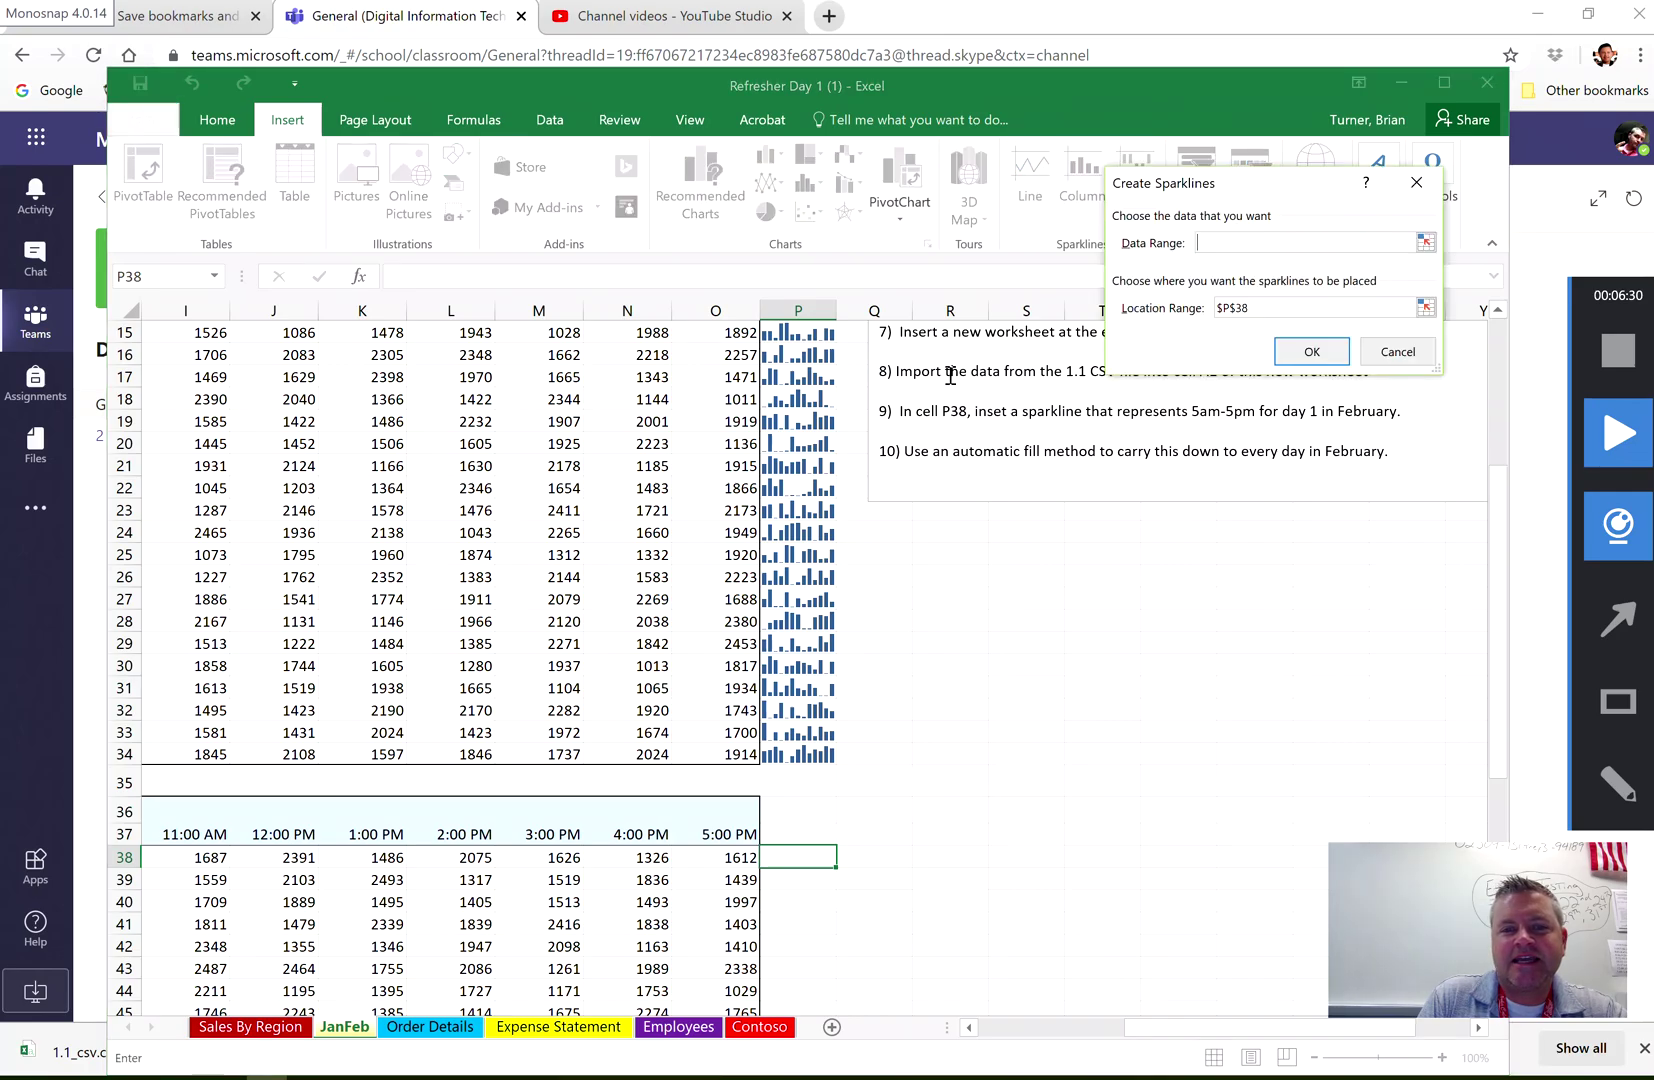
left_click_drag(745, 857, 232, 857)
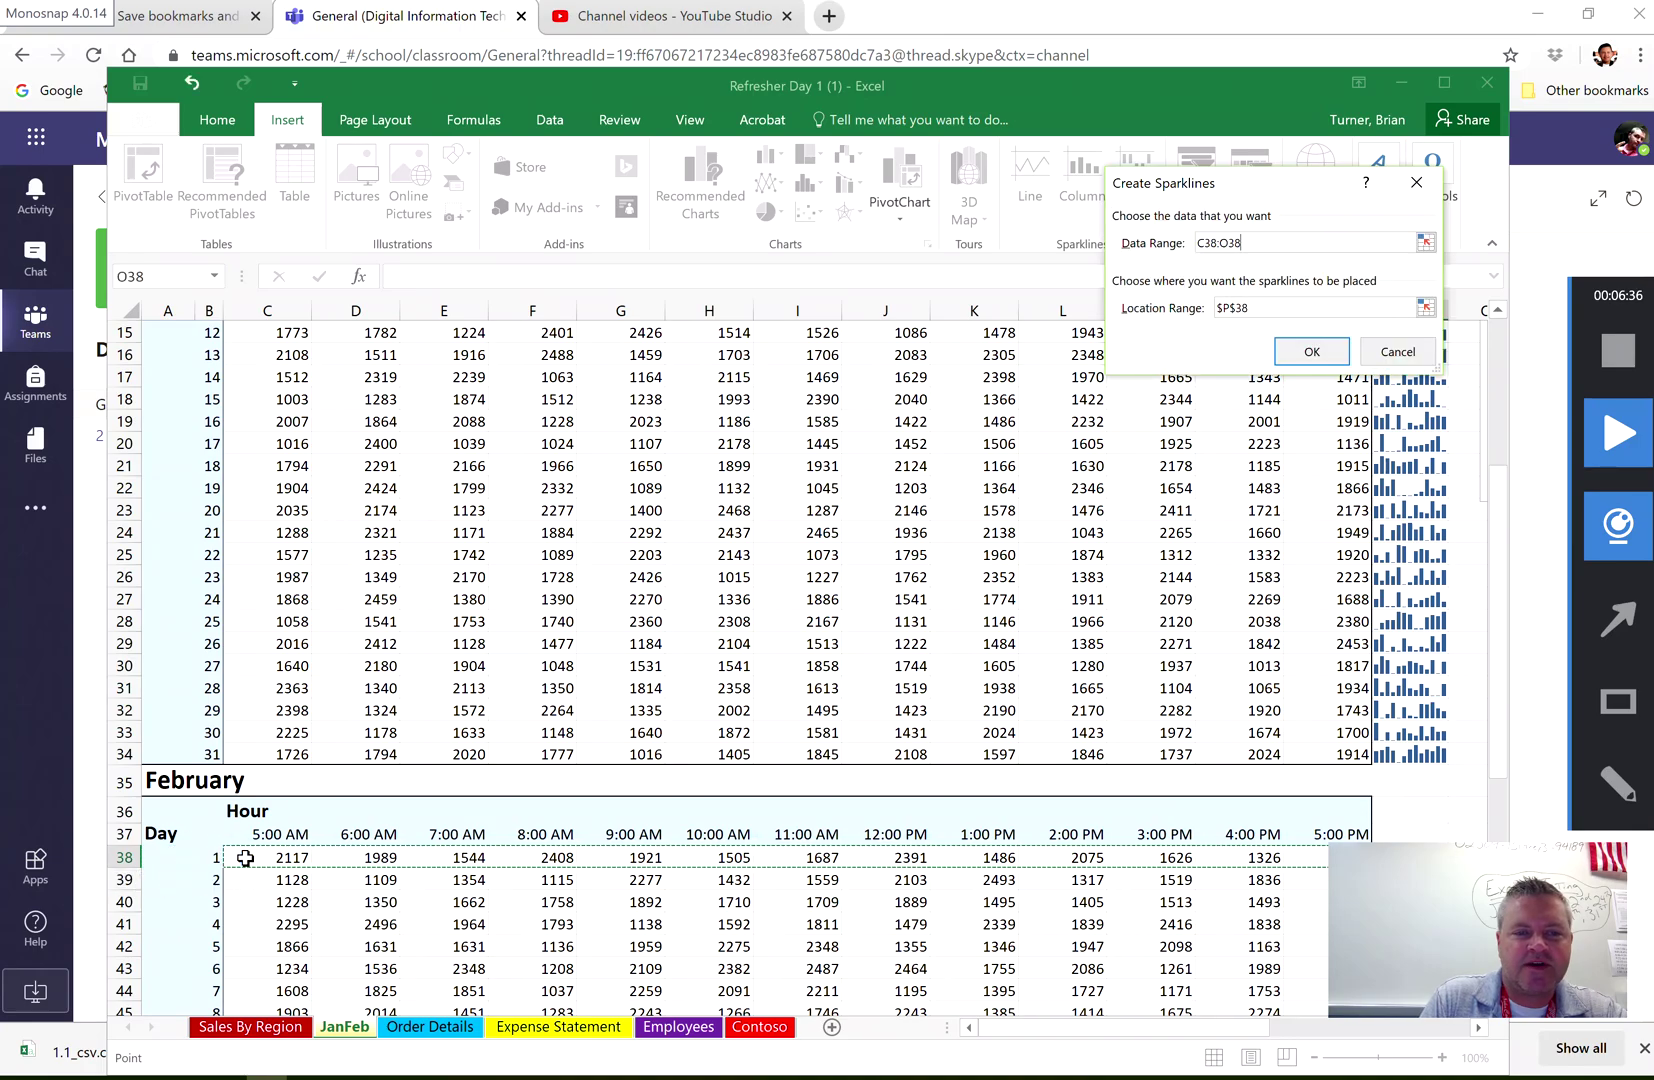
left_click(1312, 353)
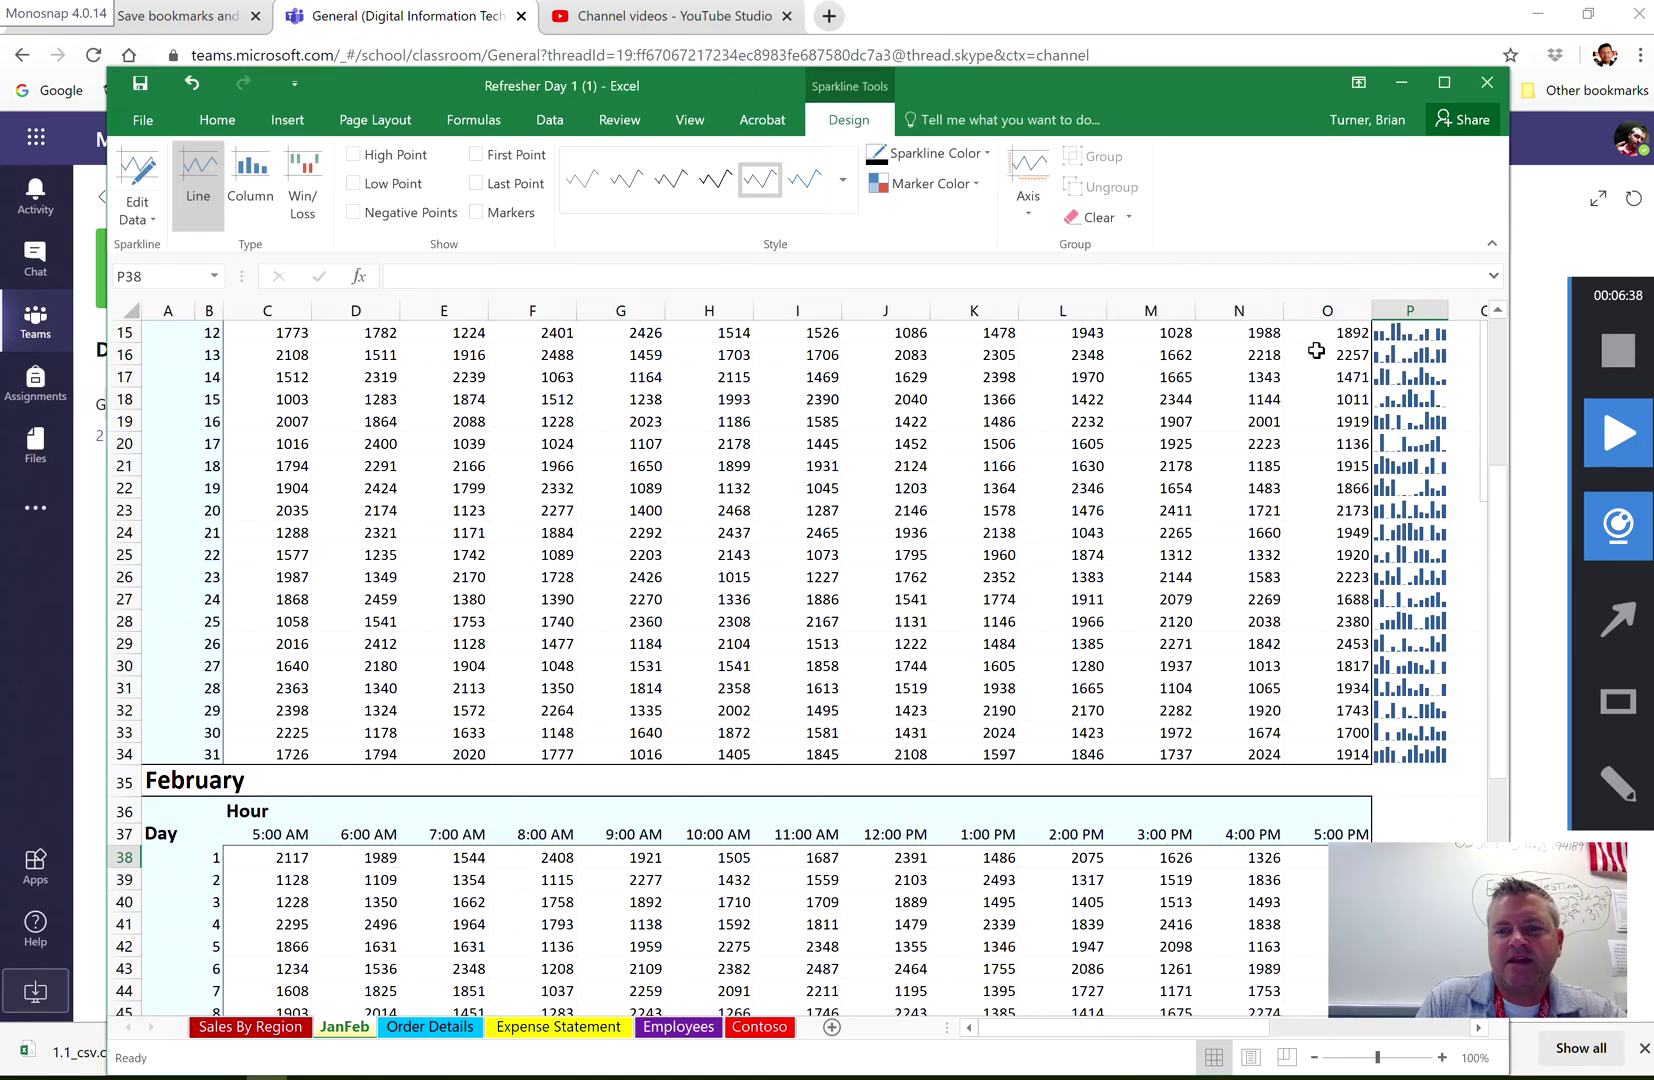
Fill the P38 sparkline down through P65 to cover every day in February
left_click_drag(1496, 584, 1495, 740)
mouse_move(1451, 478)
left_mouse_down()
mouse_move(1442, 462)
mouse_move(1414, 645)
mouse_move(1425, 1050)
mouse_move(1403, 779)
mouse_move(1410, 855)
left_mouse_up()
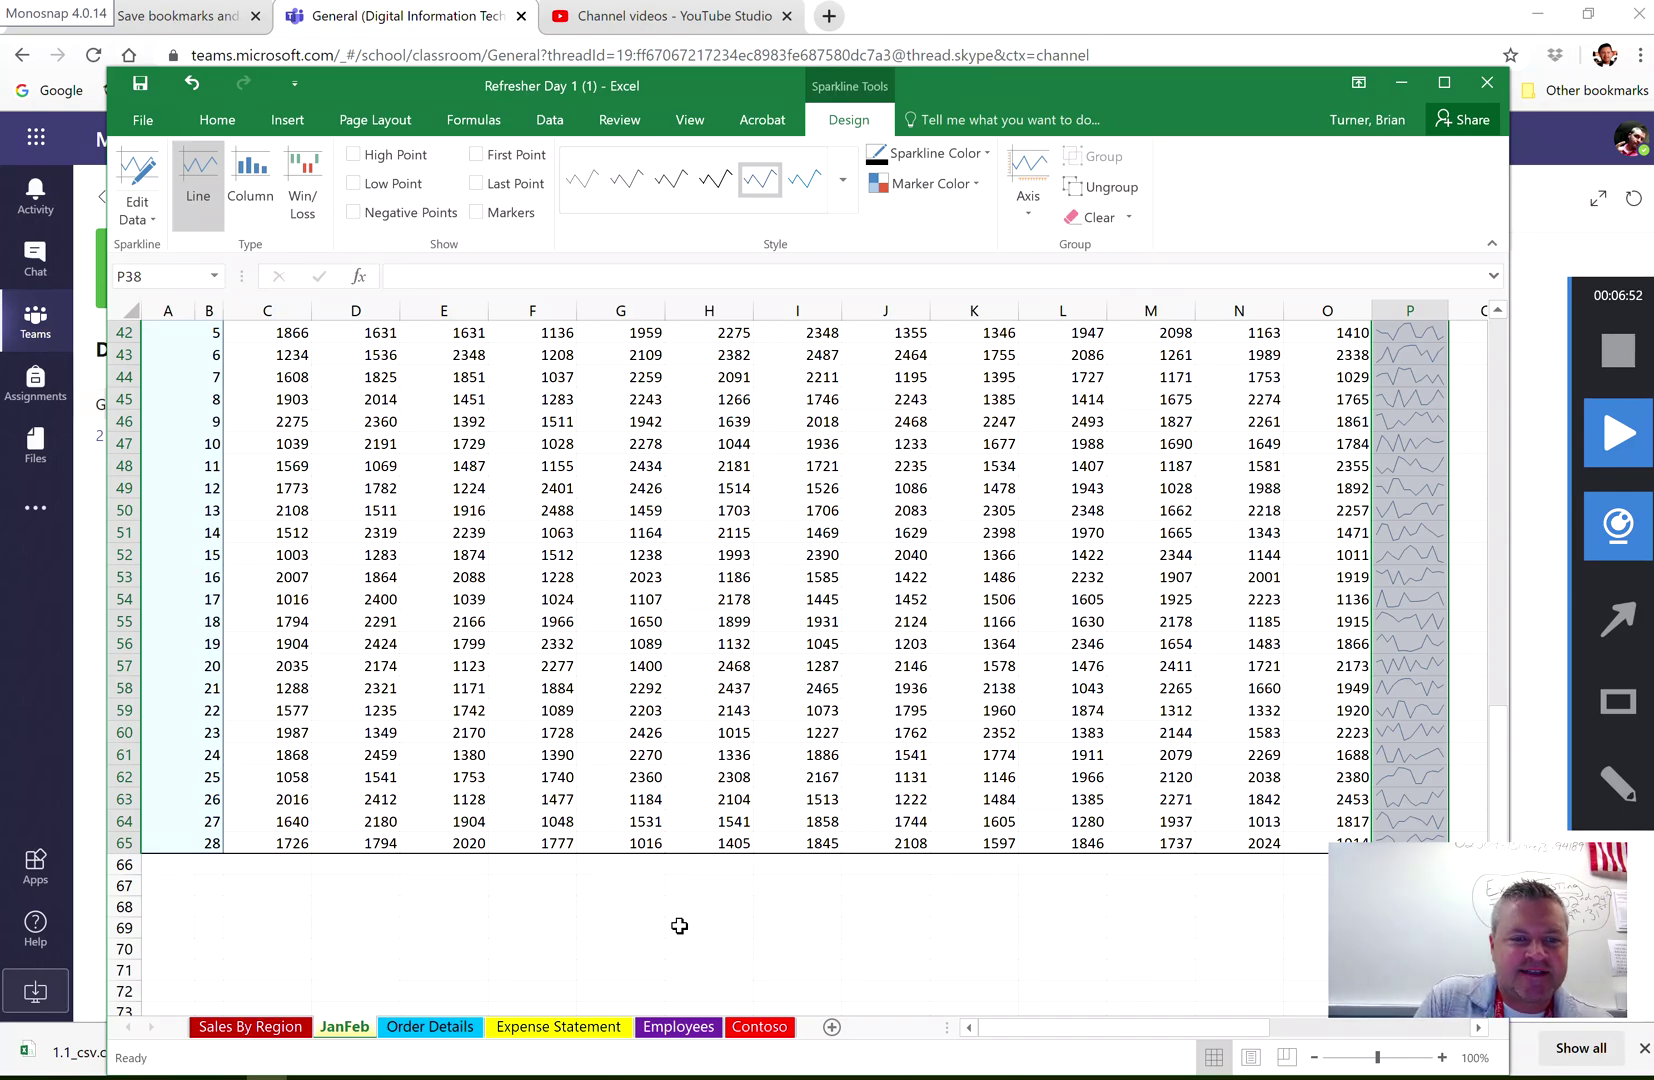
left_click(478, 1027)
left_click_drag(478, 1027, 1310, 1025)
left_click(1091, 1031)
left_click_drag(1505, 597, 1505, 562)
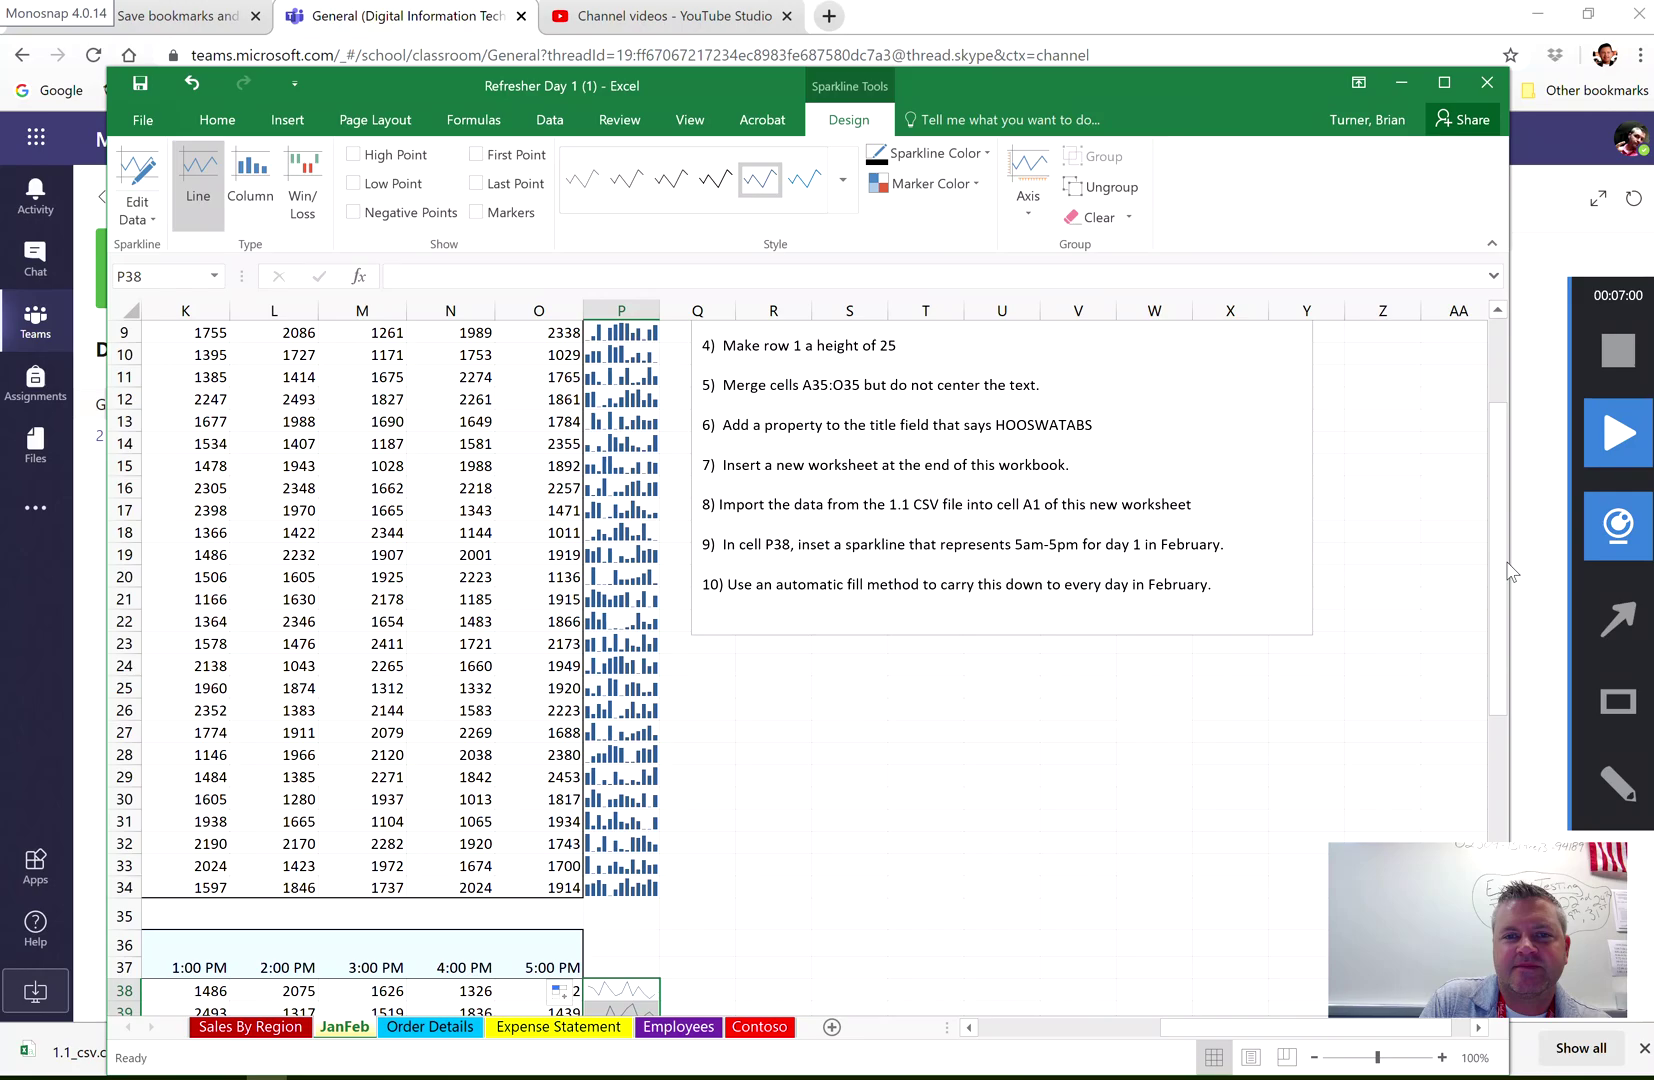
On the Order Details sheet, fill the ExtendedPrice formula from F3 down through F214
left_click(432, 1030)
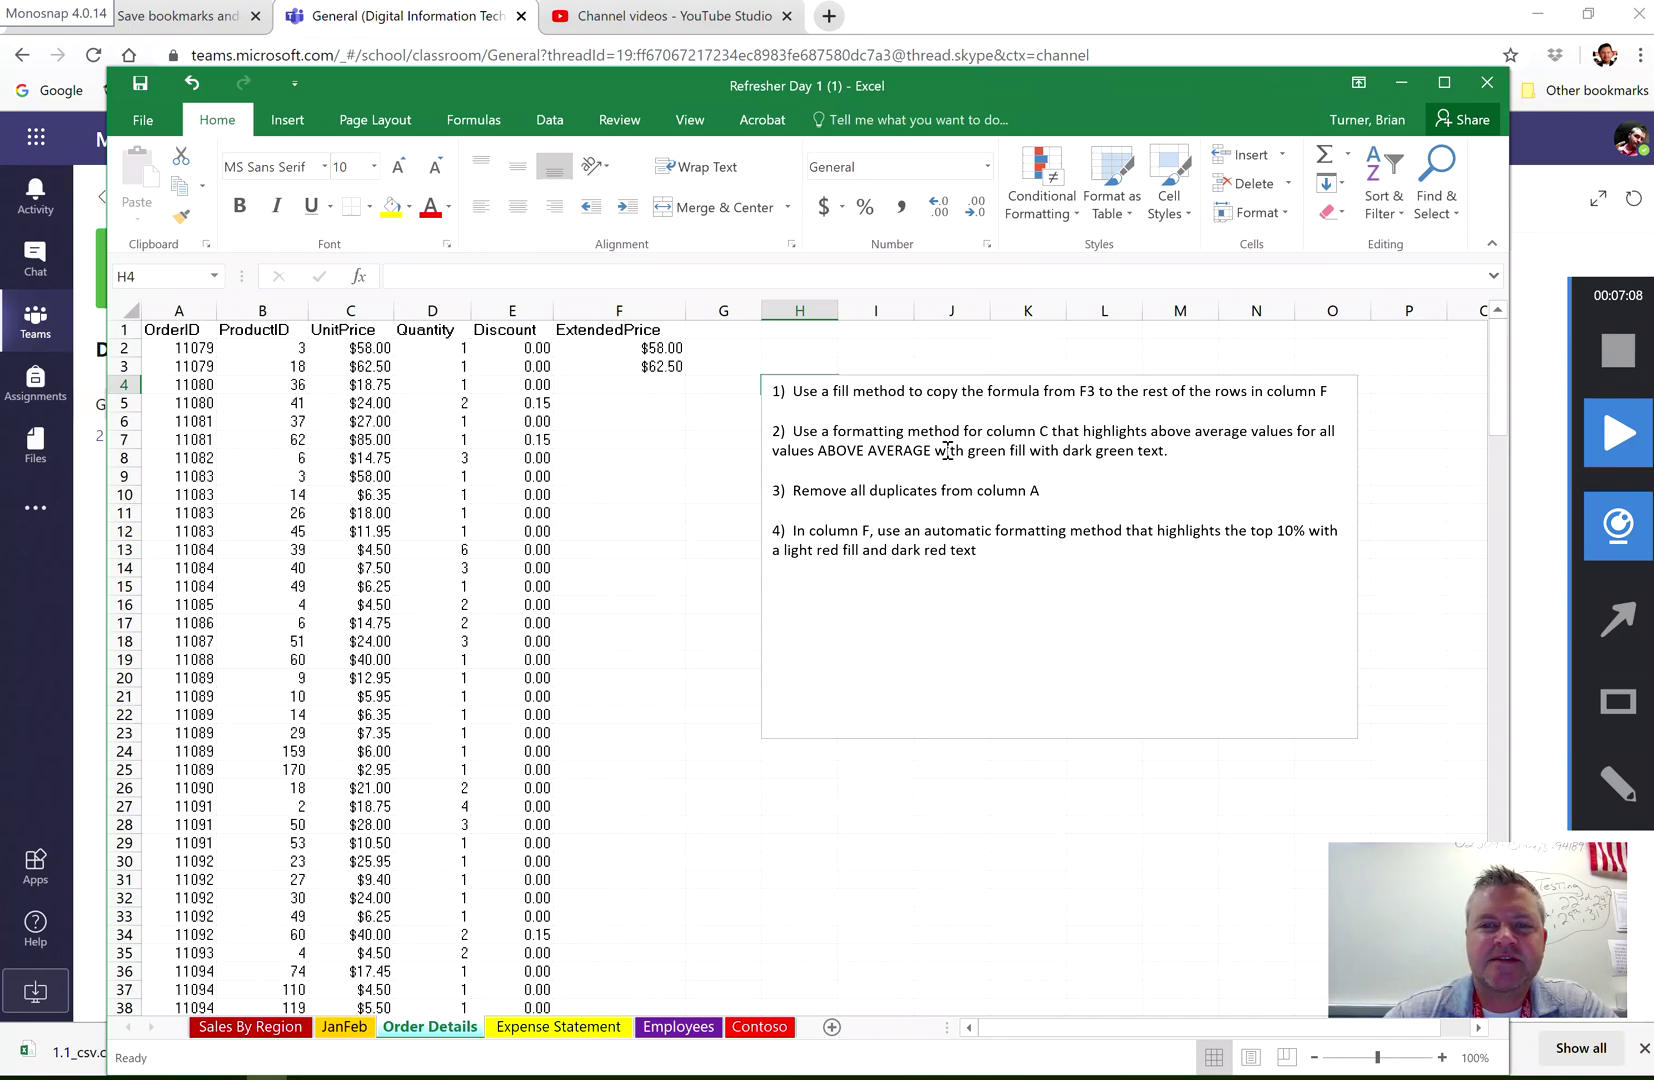
left_click(630, 368)
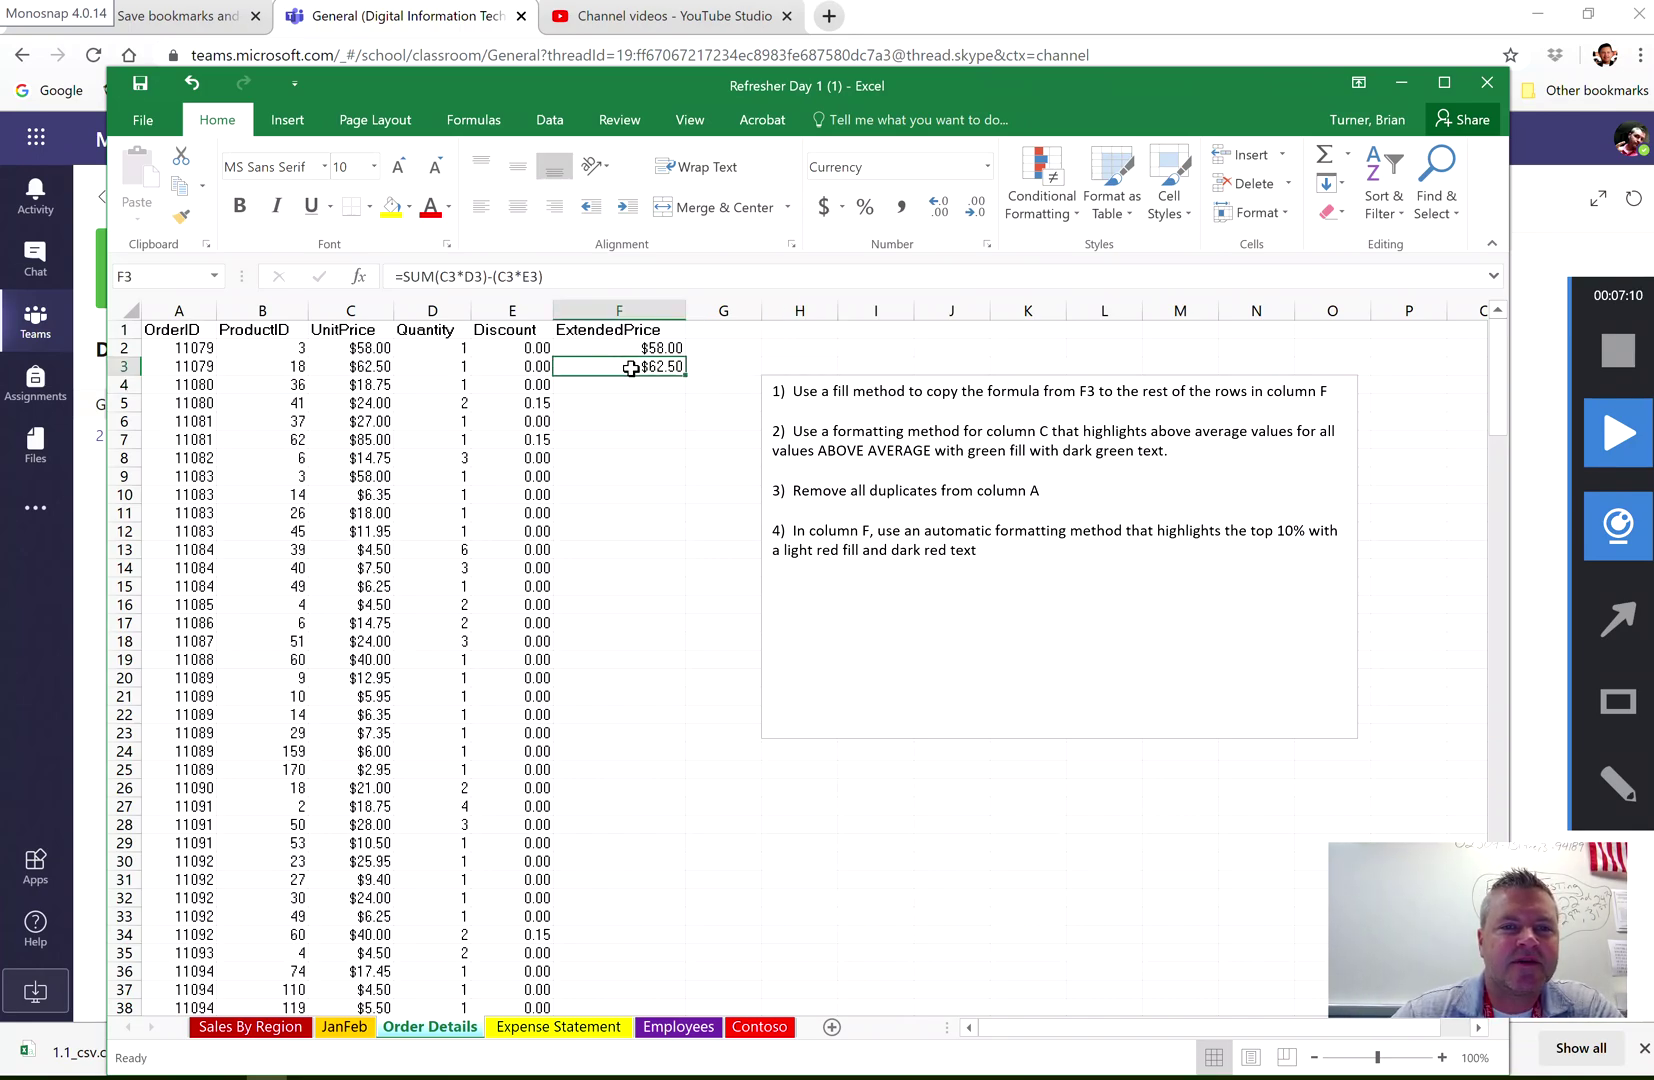
left_click_drag(688, 375, 669, 979)
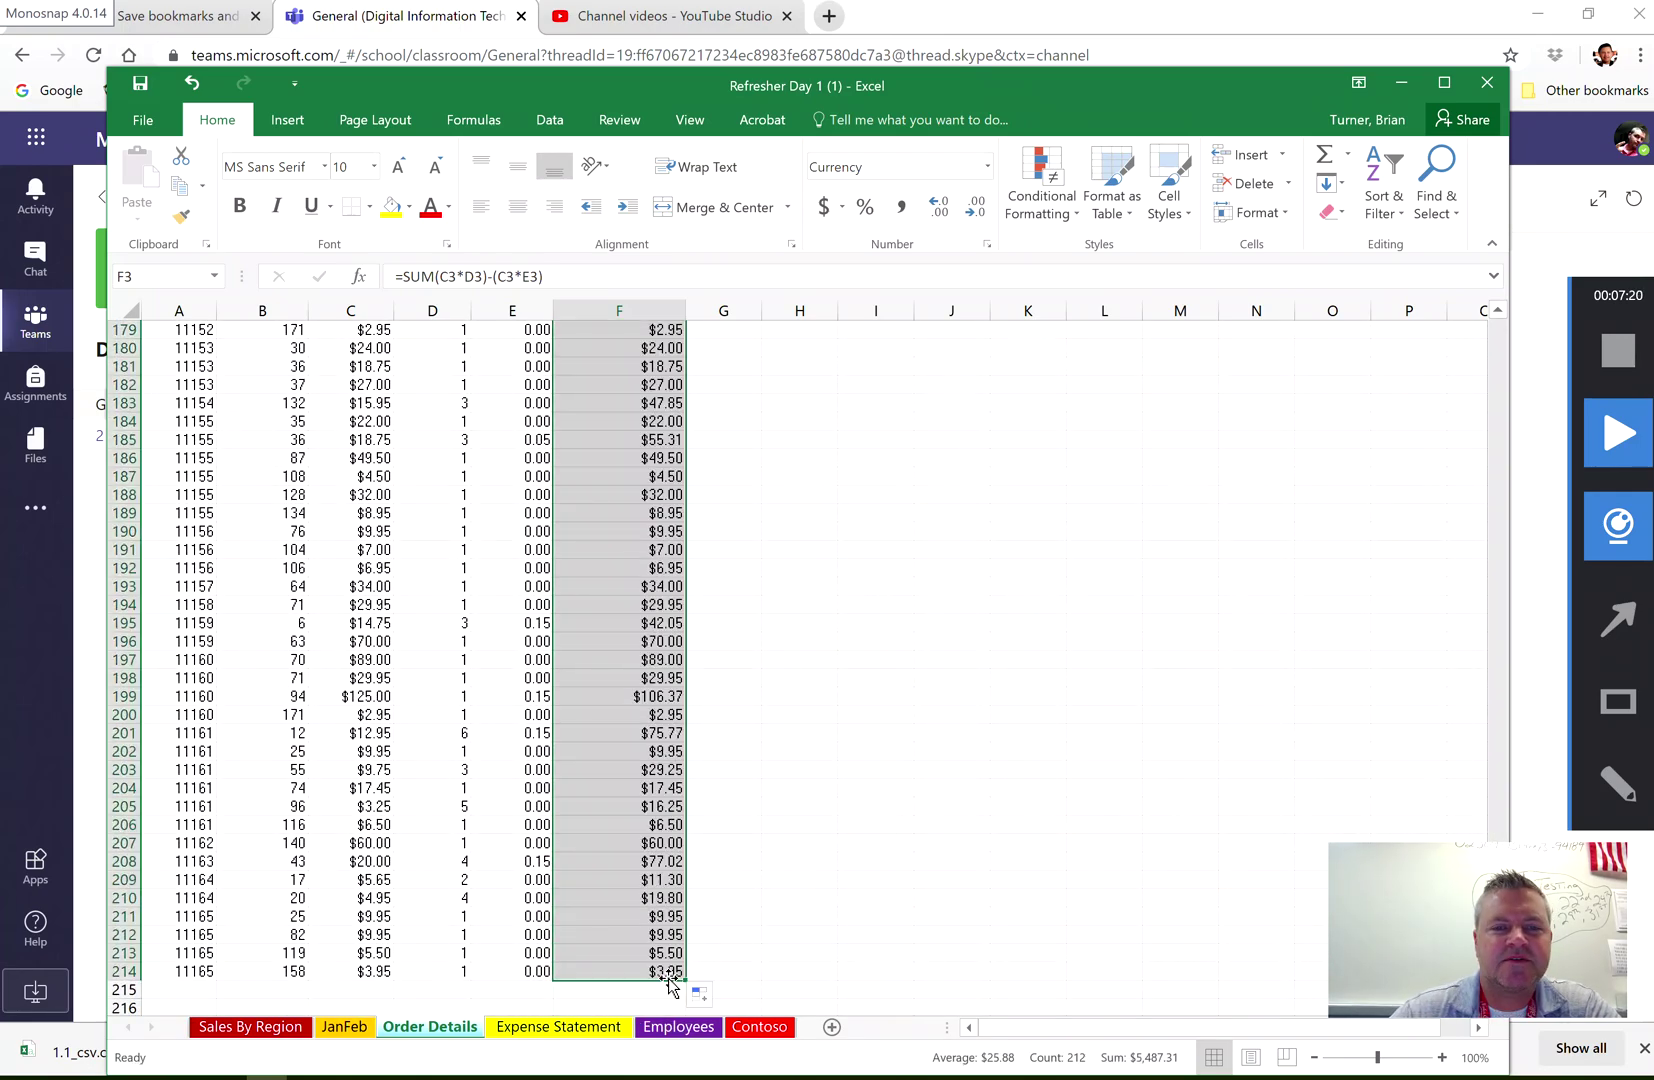
left_click(593, 475)
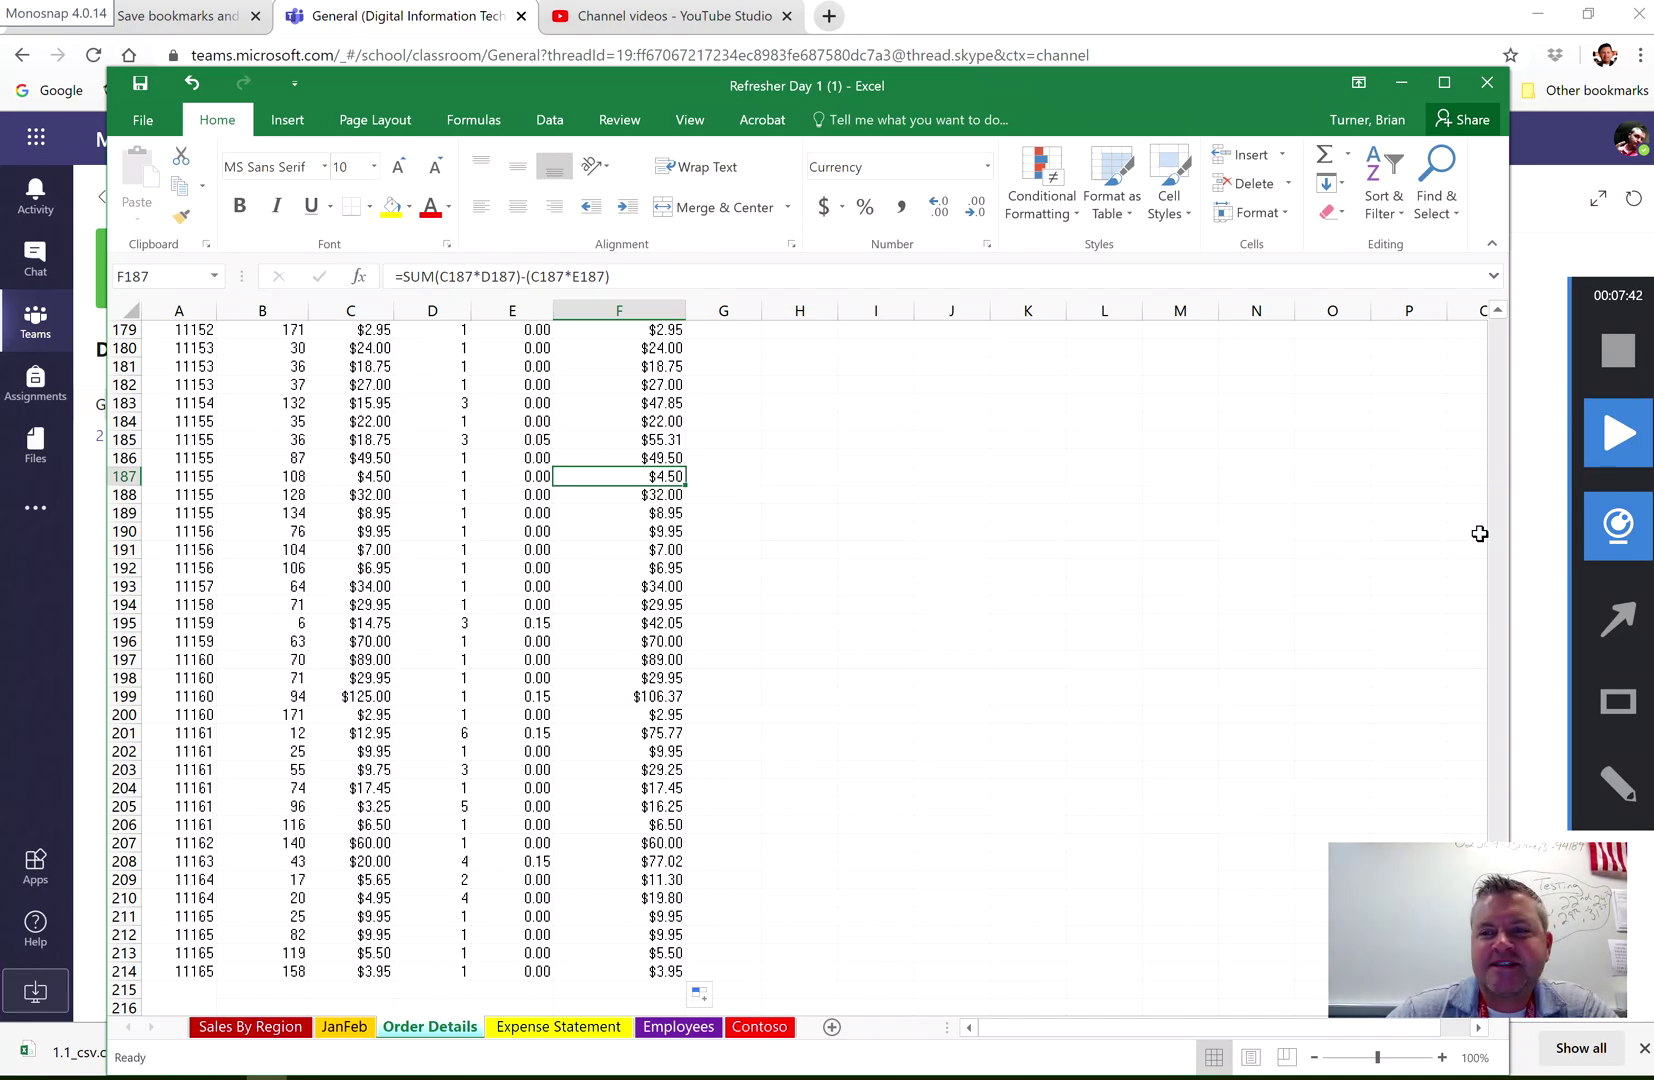
Apply an Above Average conditional formatting rule to column C with Green Fill with Dark Green Text
left_click(1505, 442)
left_click_drag(1505, 442, 1516, 337)
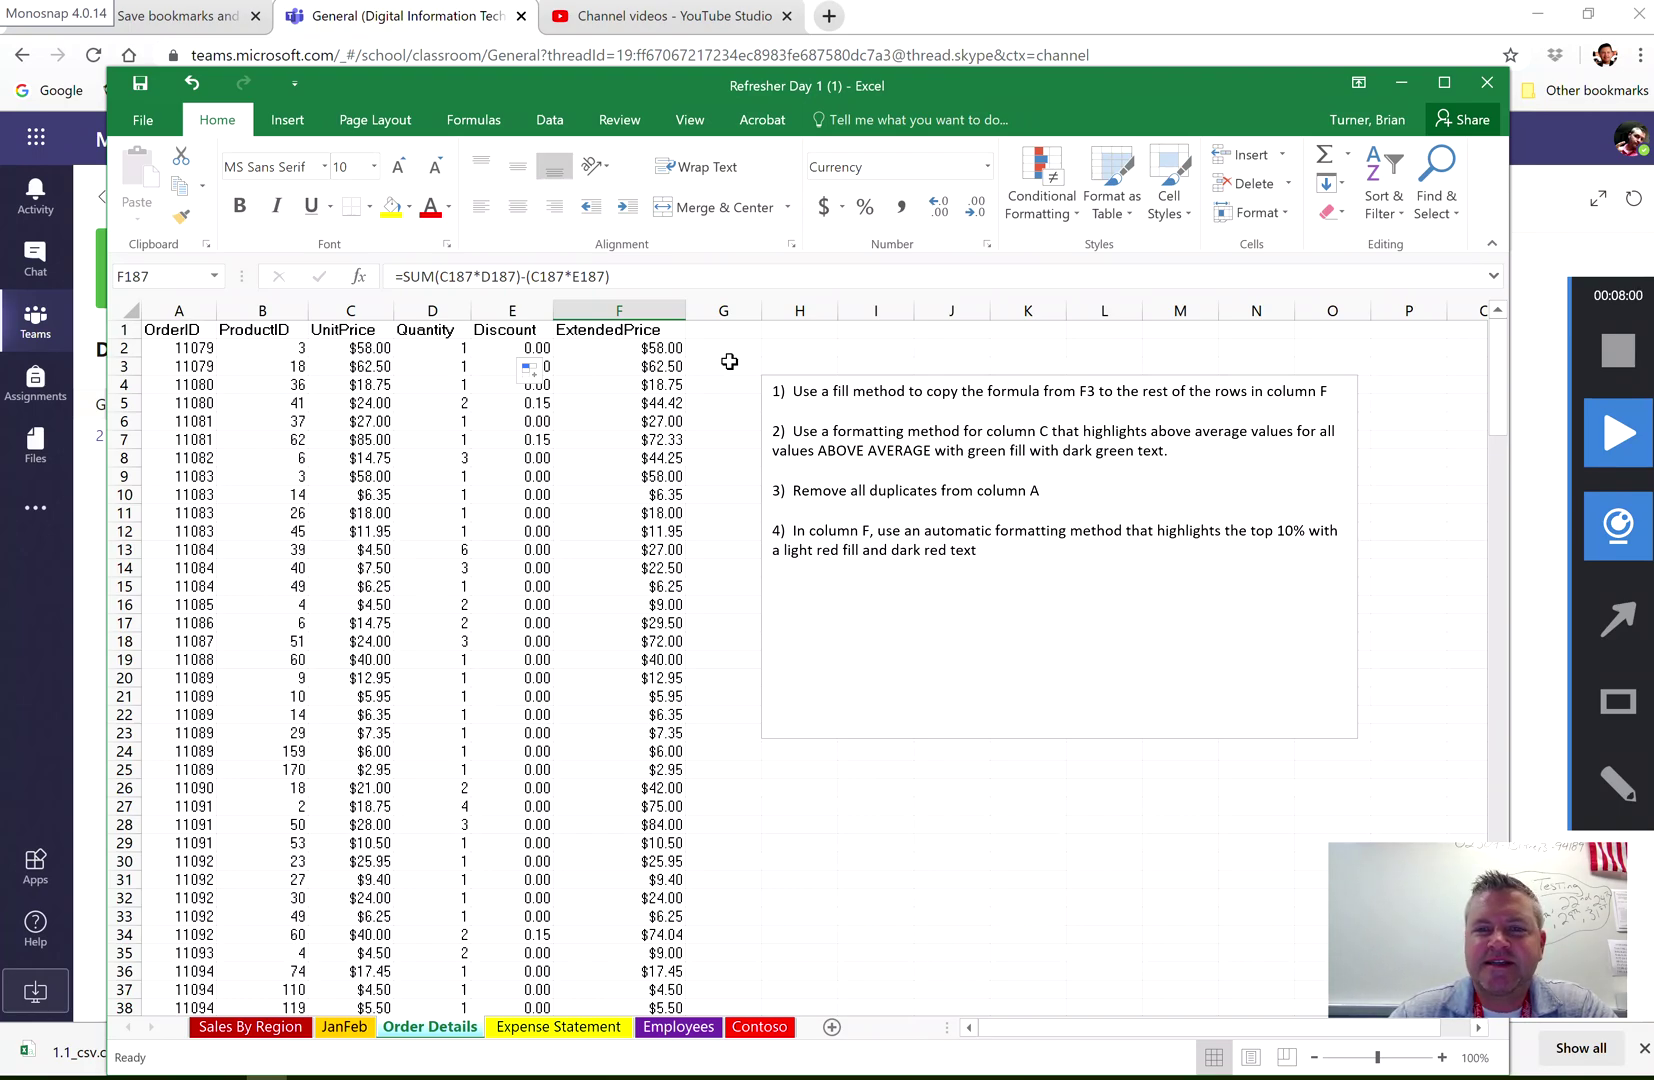
left_click(357, 311)
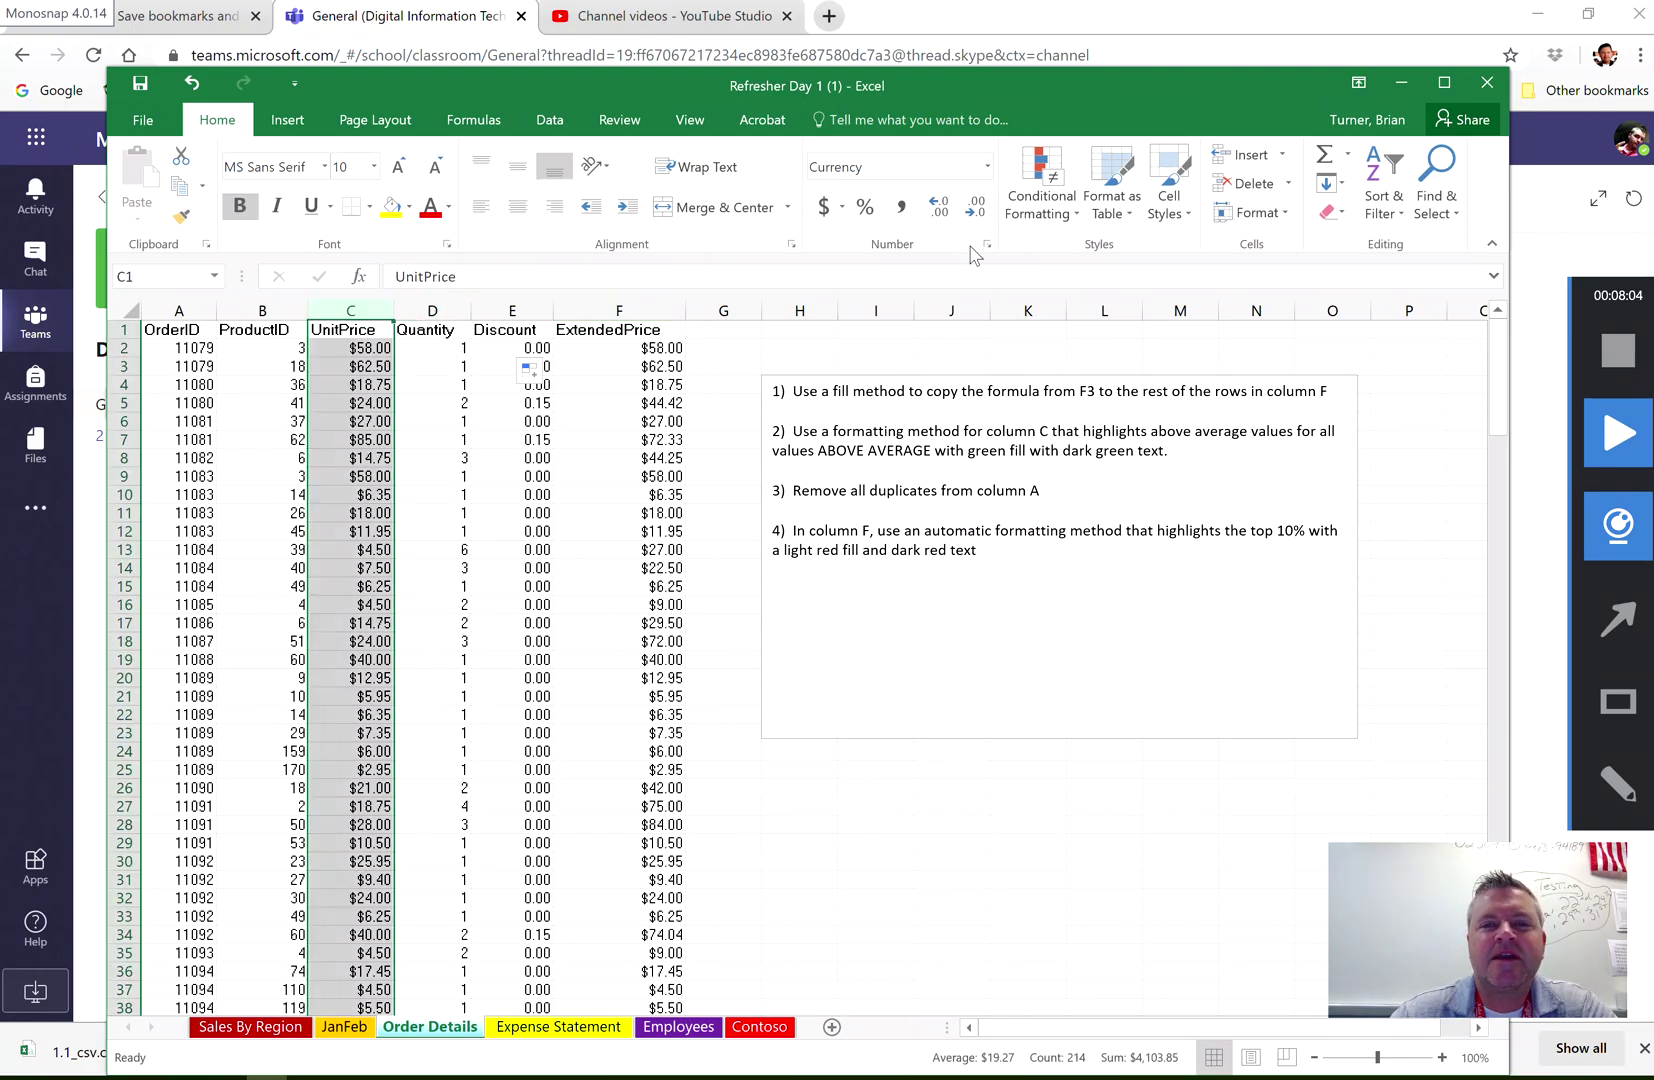
left_click(1078, 214)
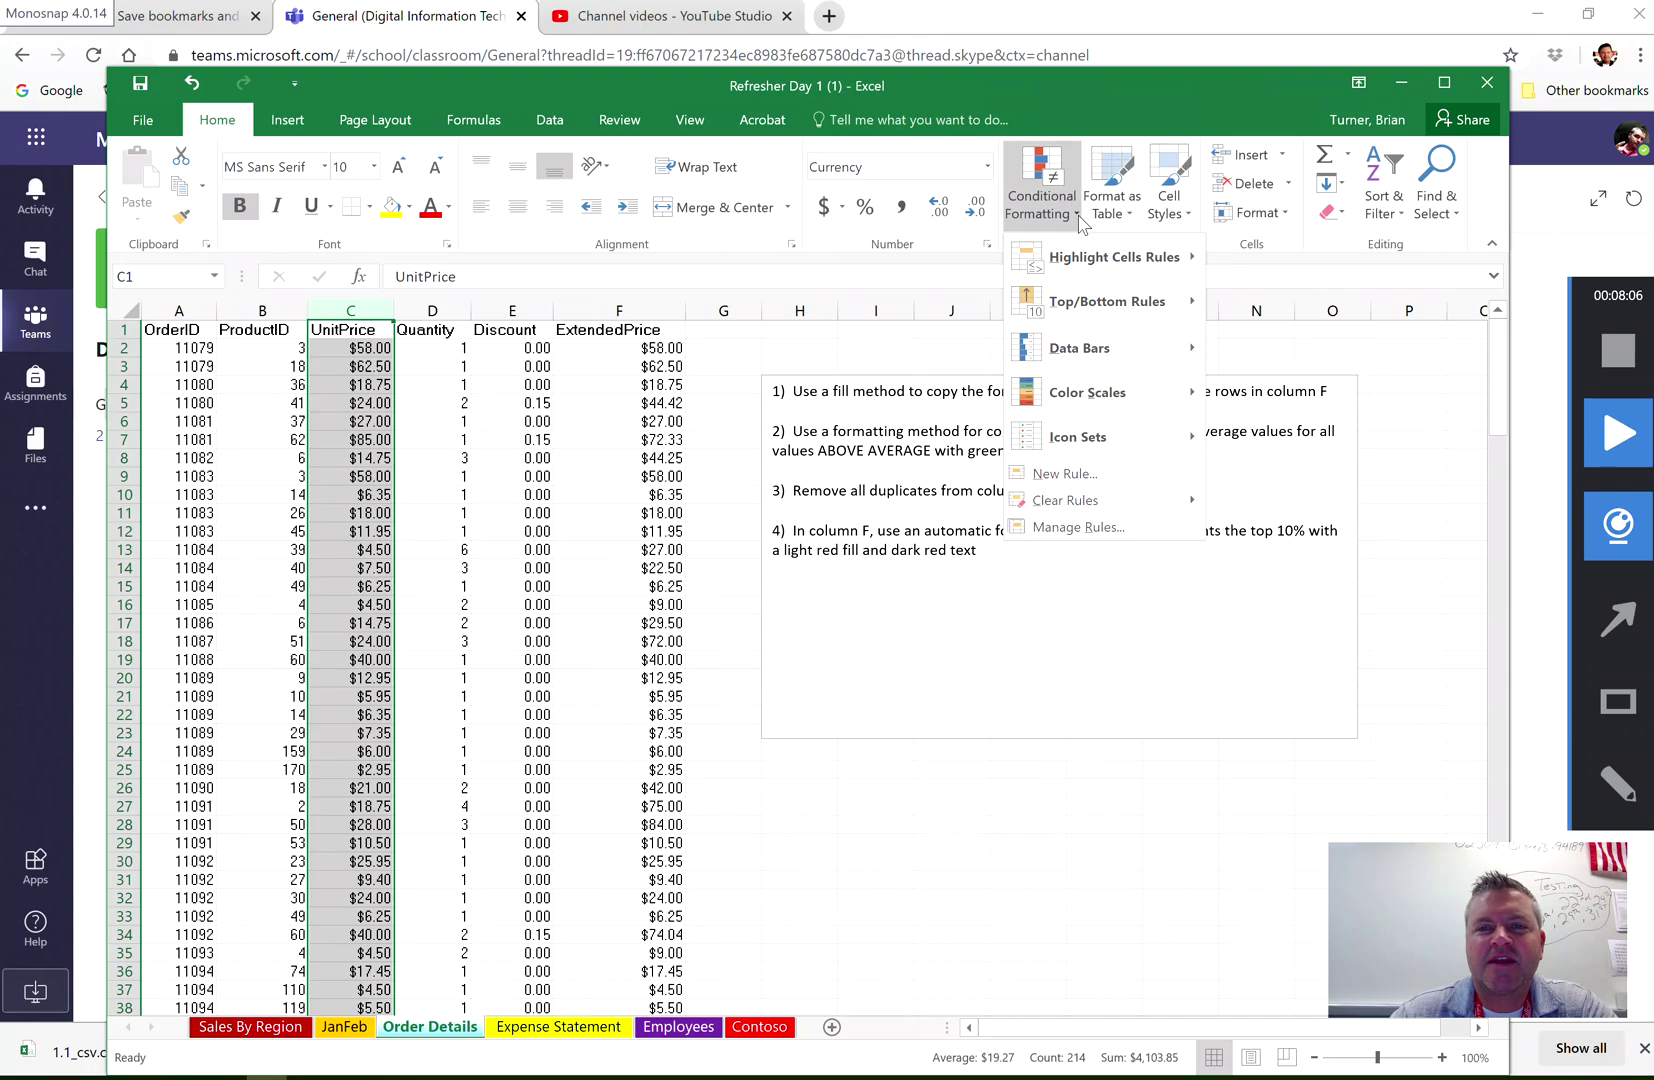
mouse_move(1100, 259)
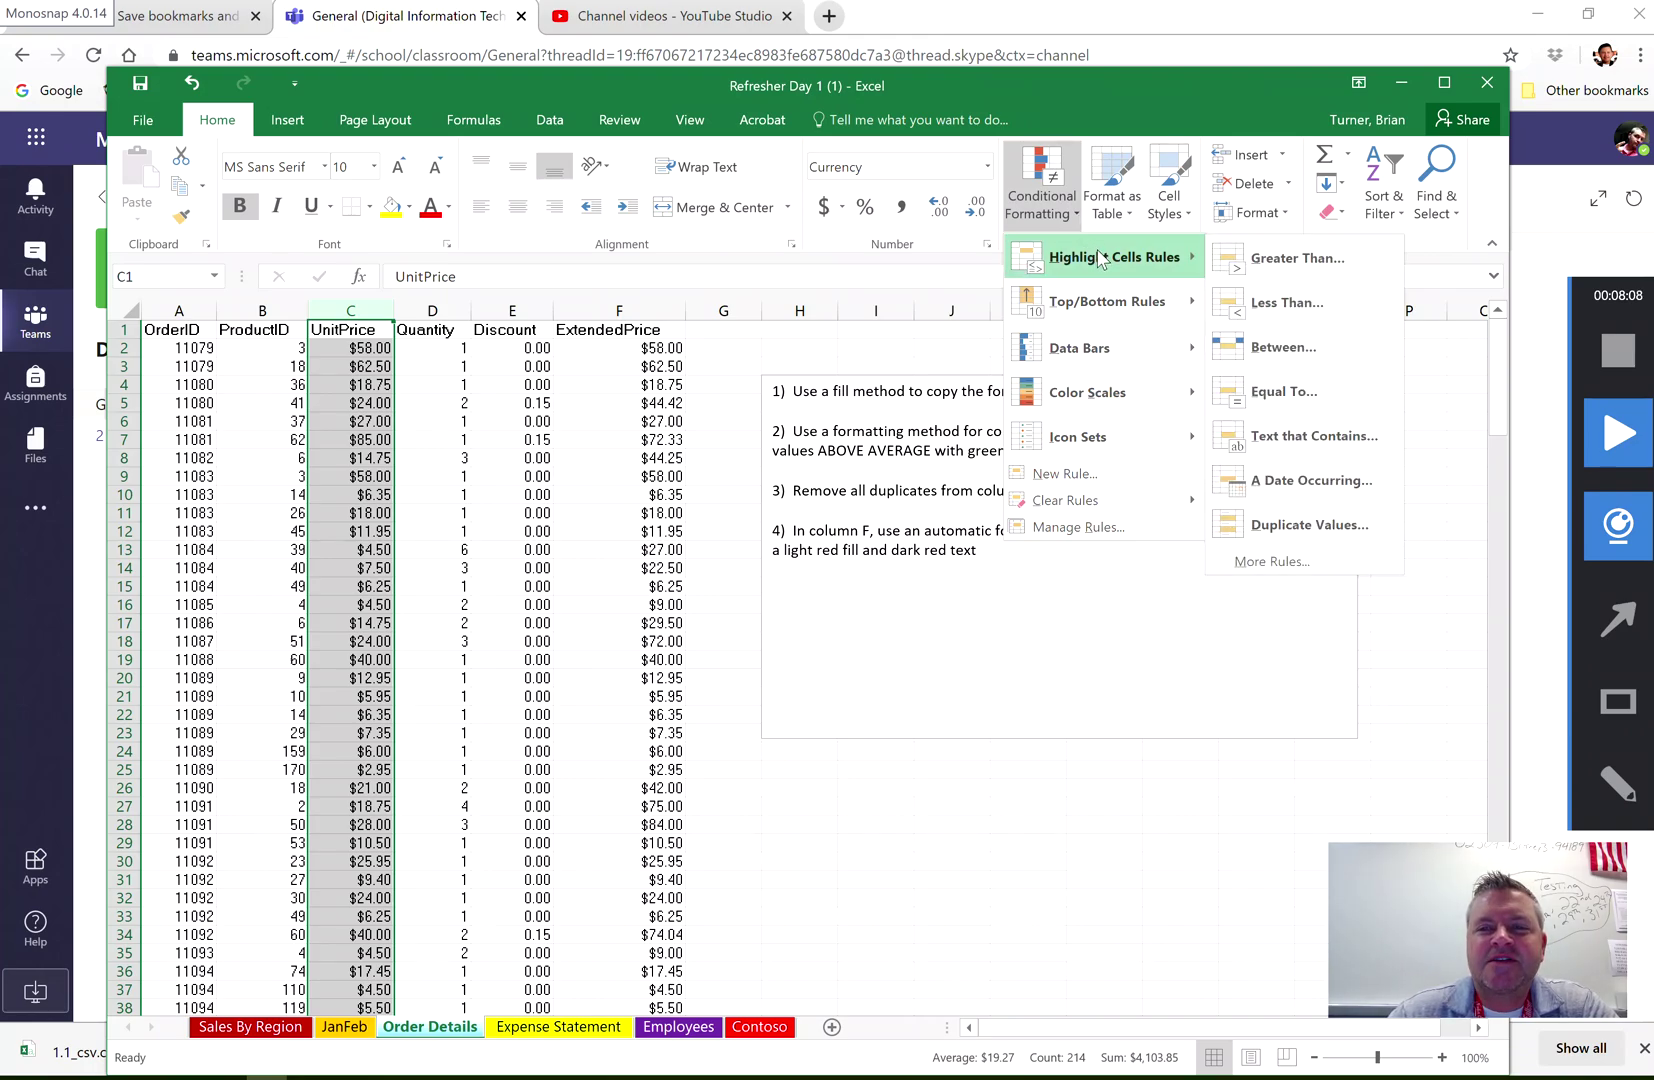
mouse_move(1105, 301)
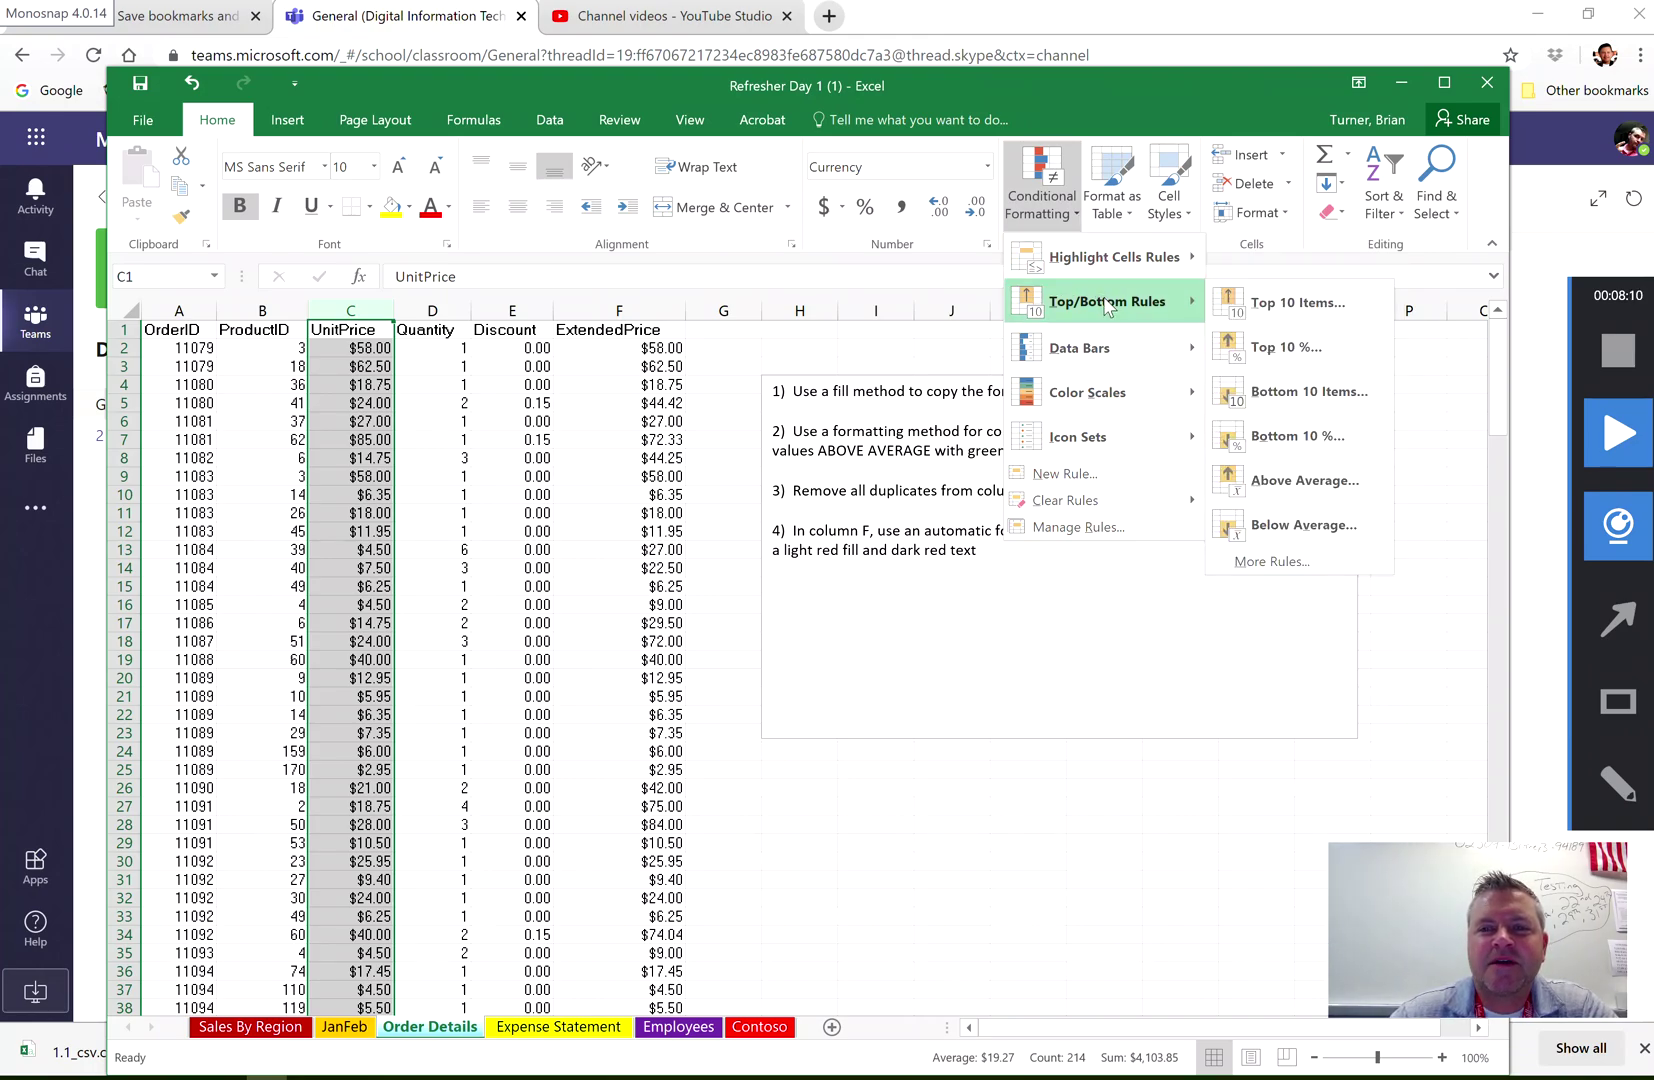
left_click(1310, 481)
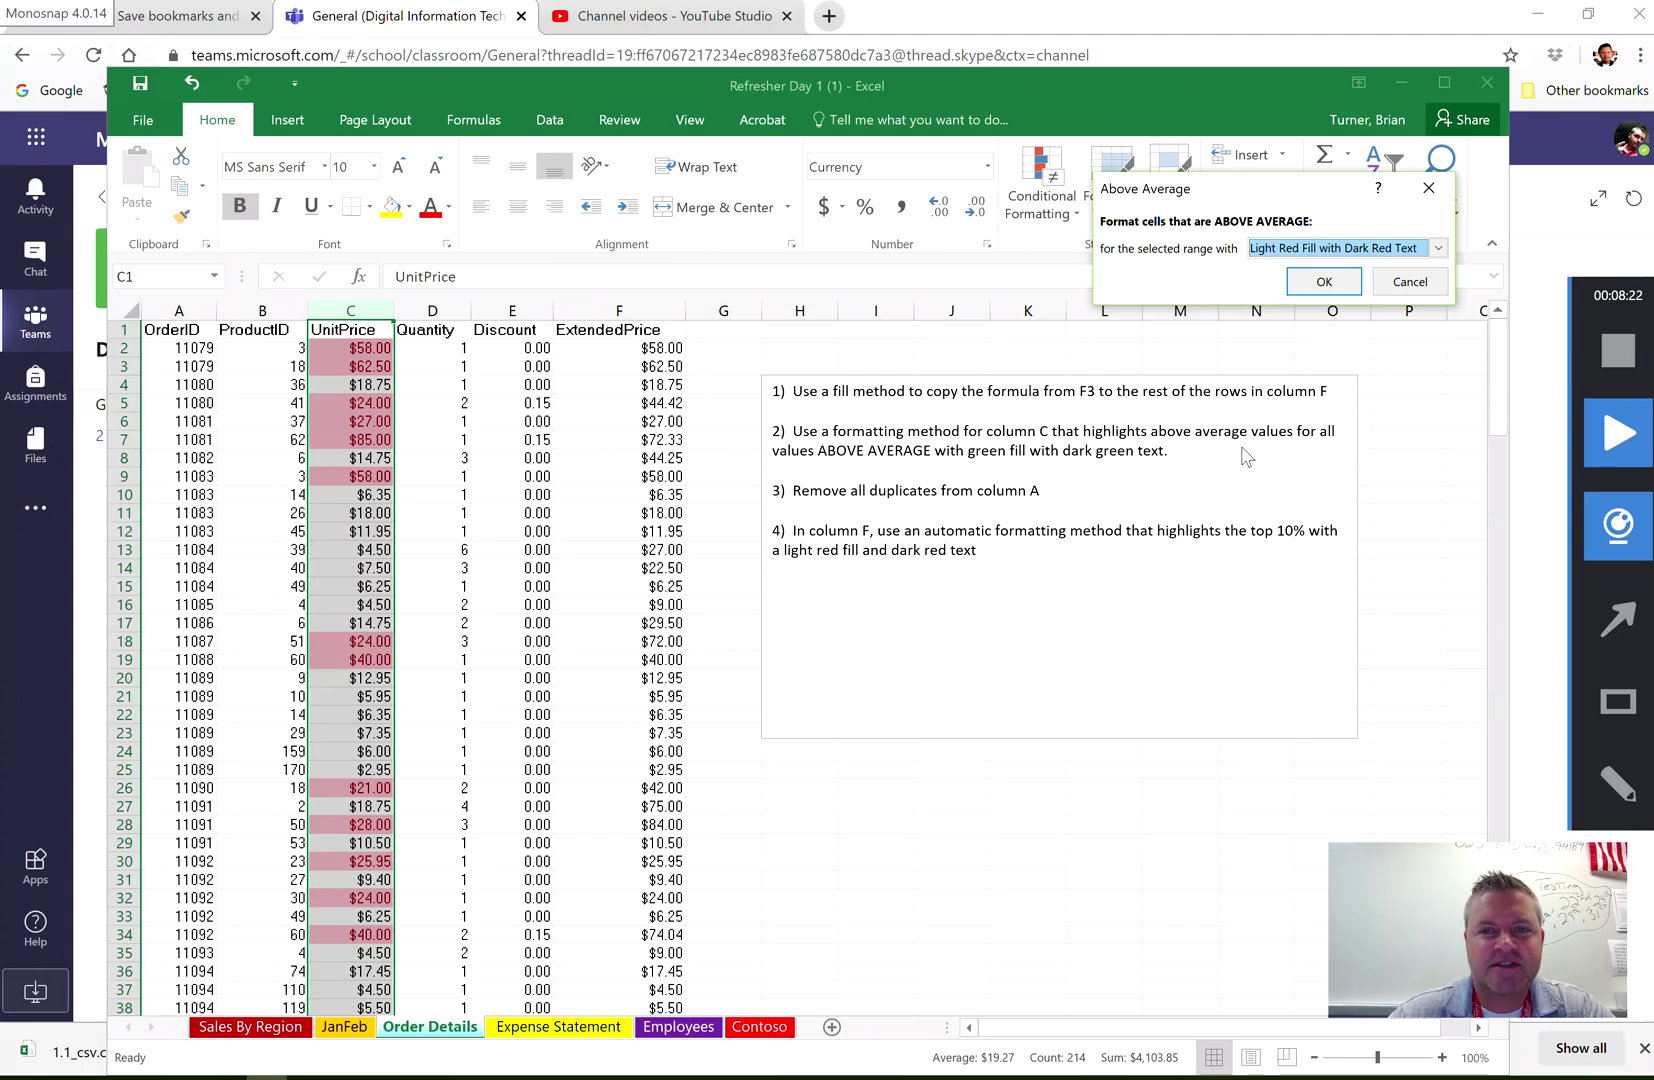
left_click(1394, 252)
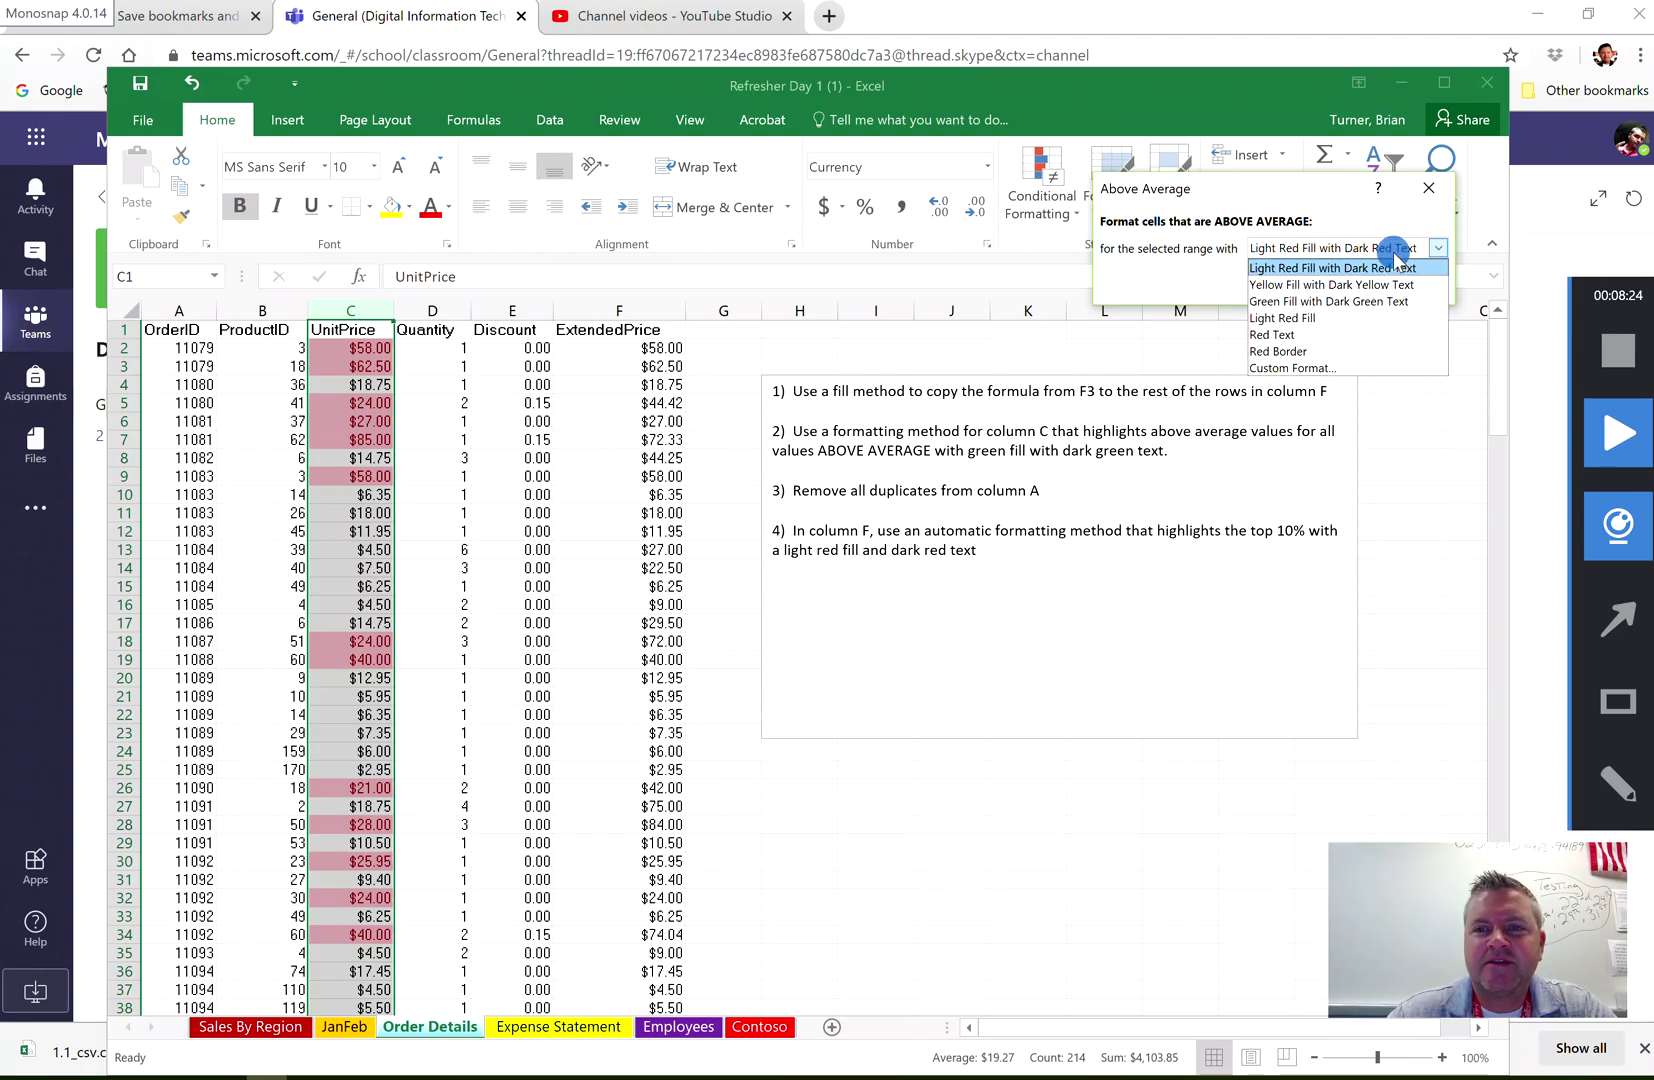
left_click(1385, 303)
left_click(1338, 285)
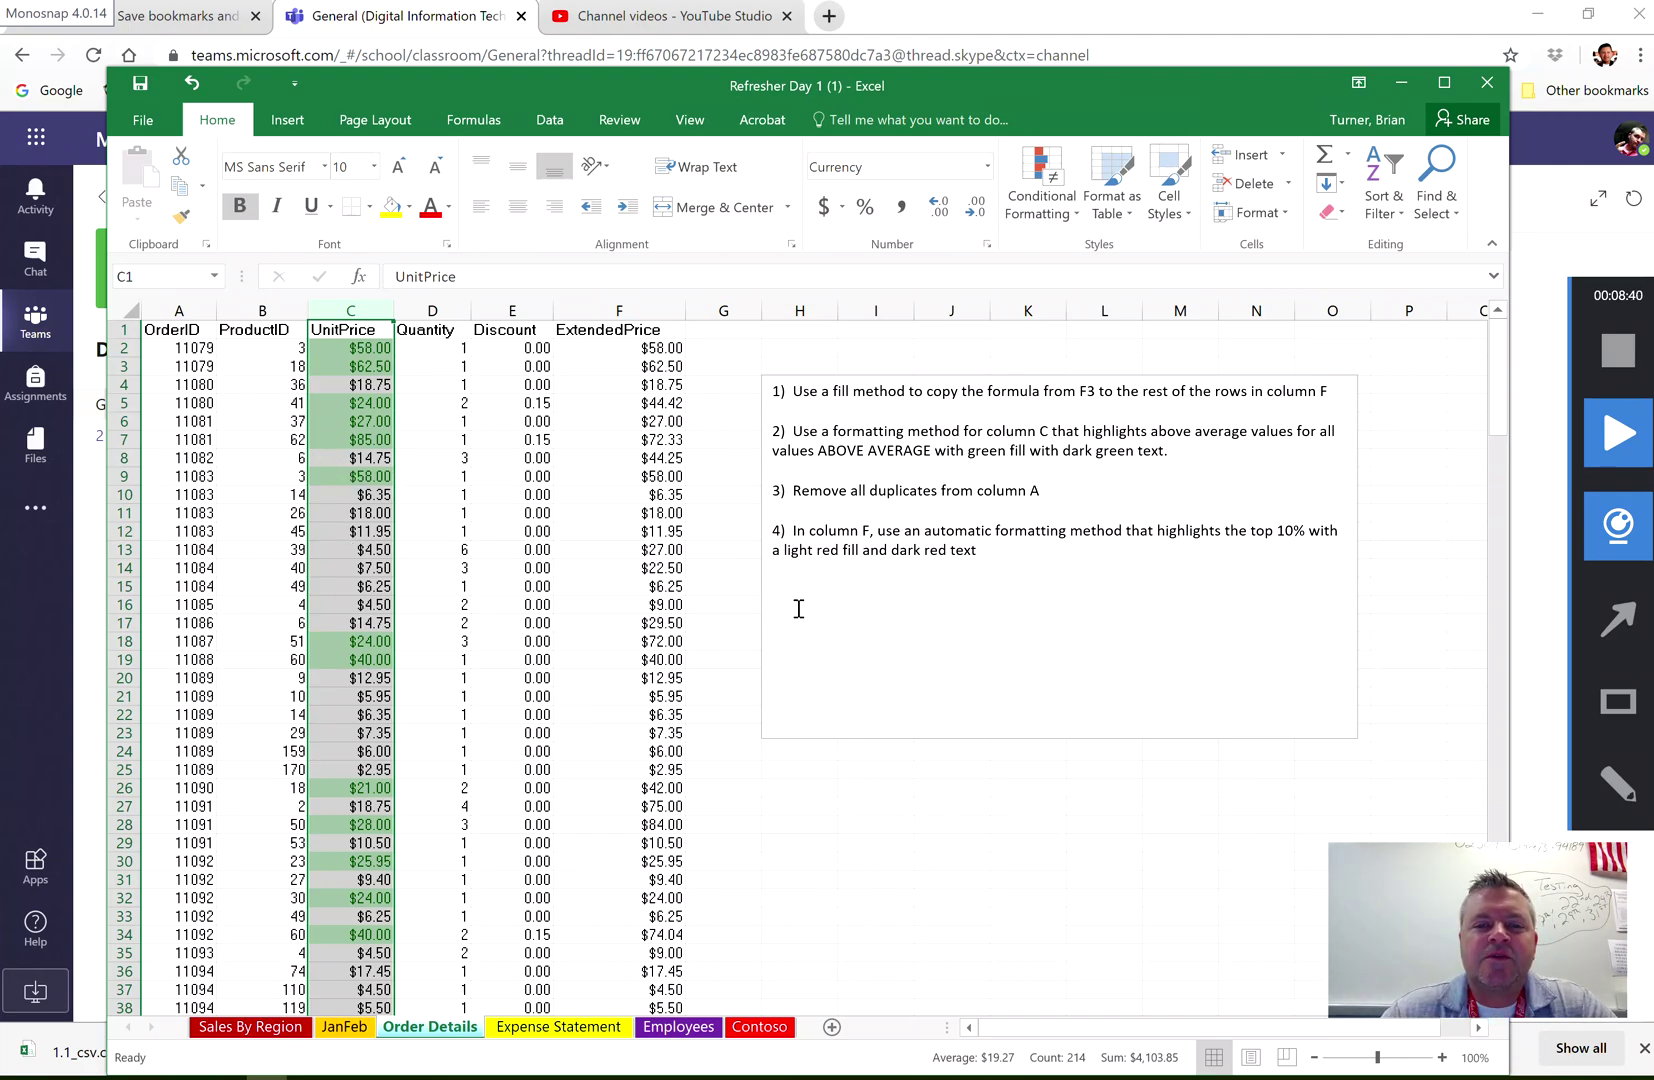
Remove duplicate rows from the order table, comparing only the OrderID column and treating the first row as headers
left_click(171, 421)
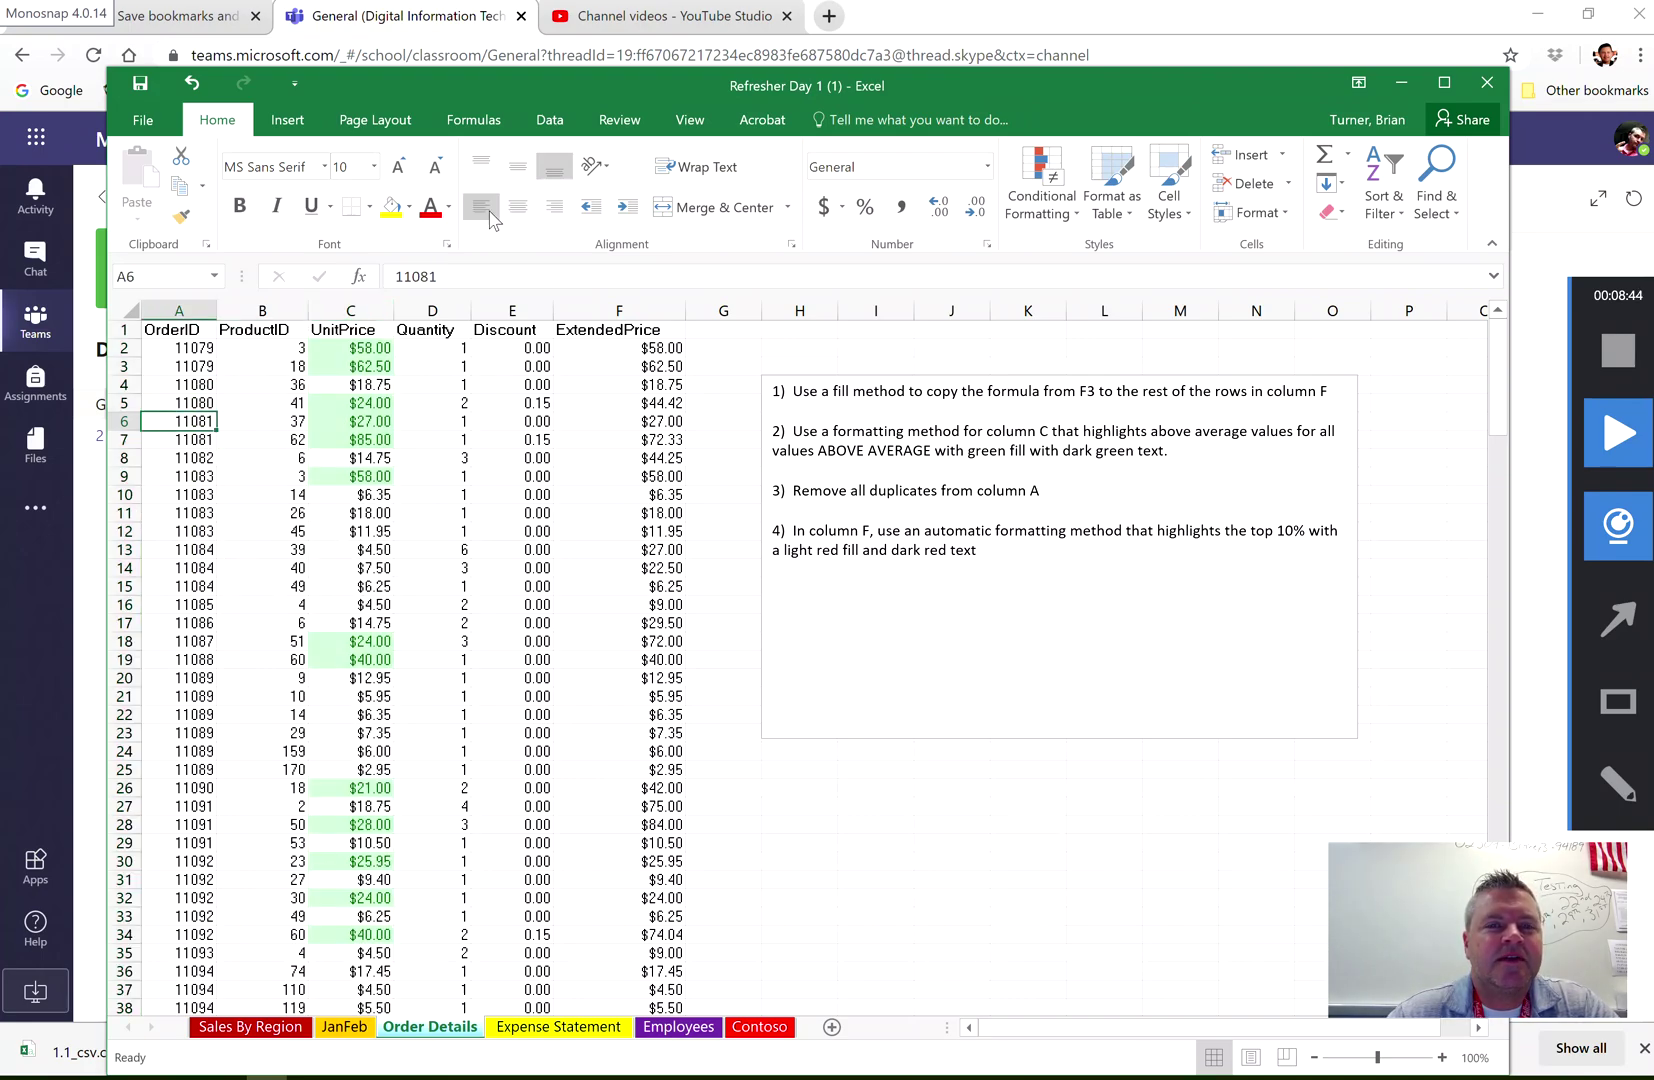
left_click(547, 122)
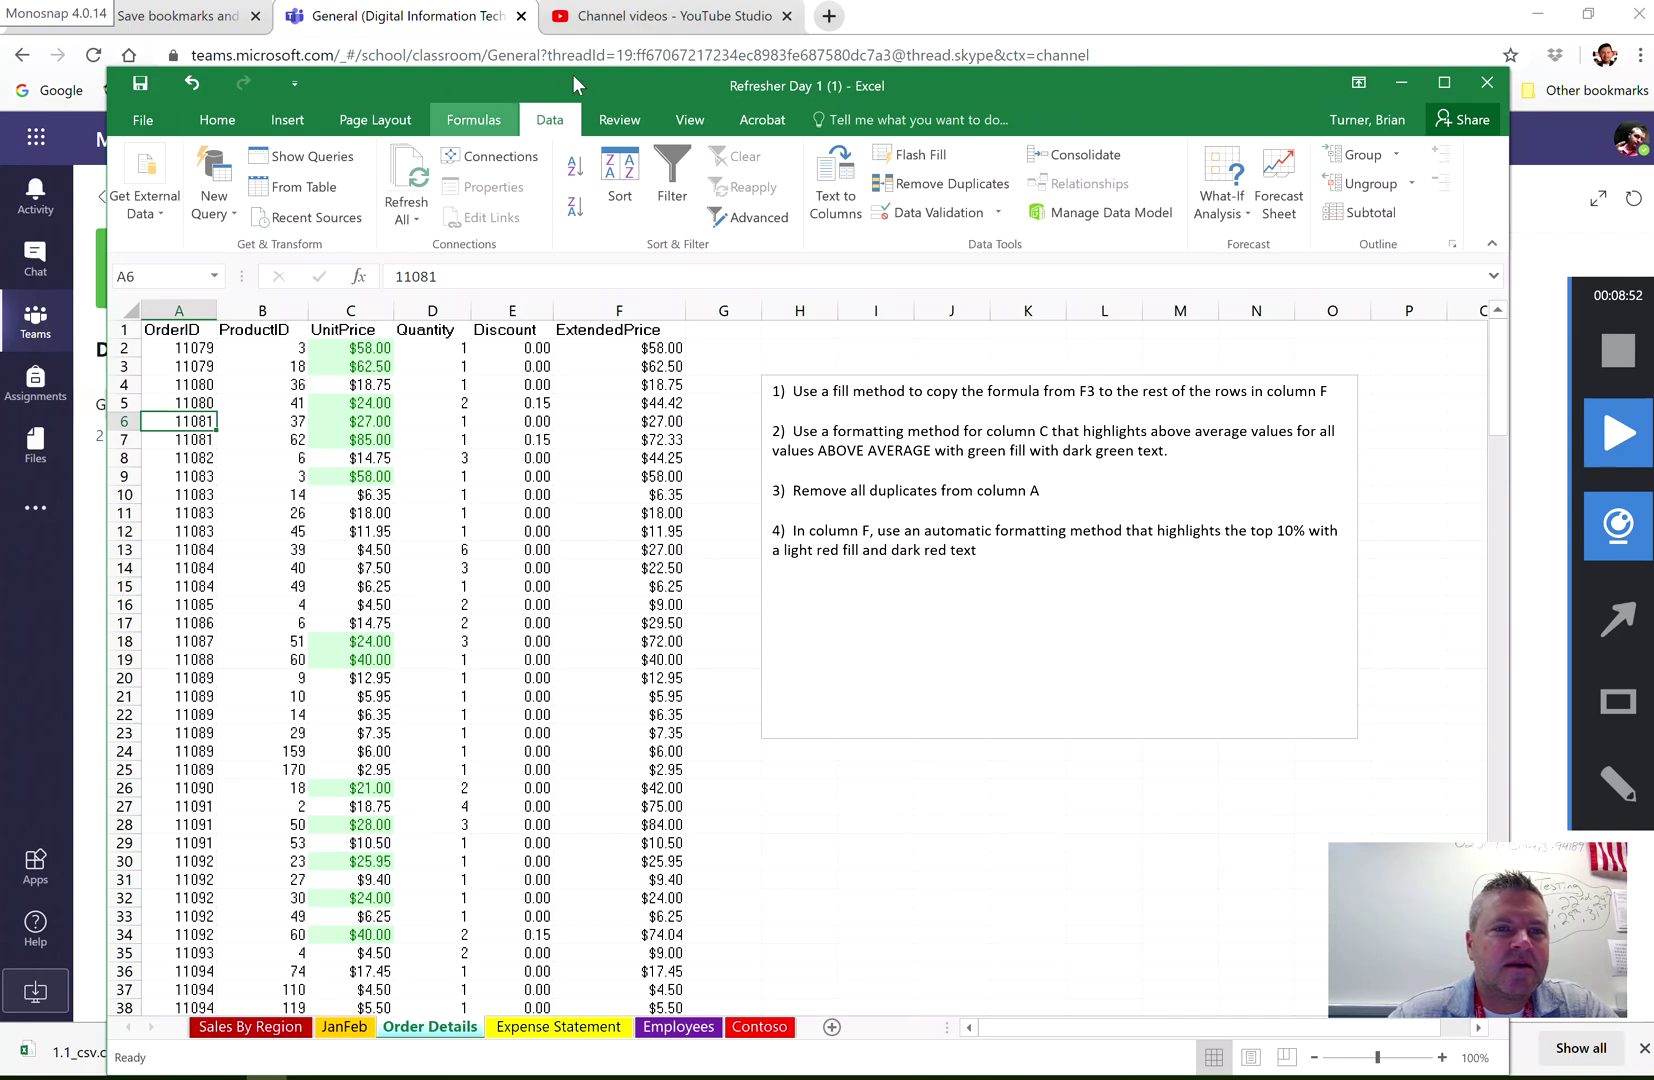
left_click(980, 190)
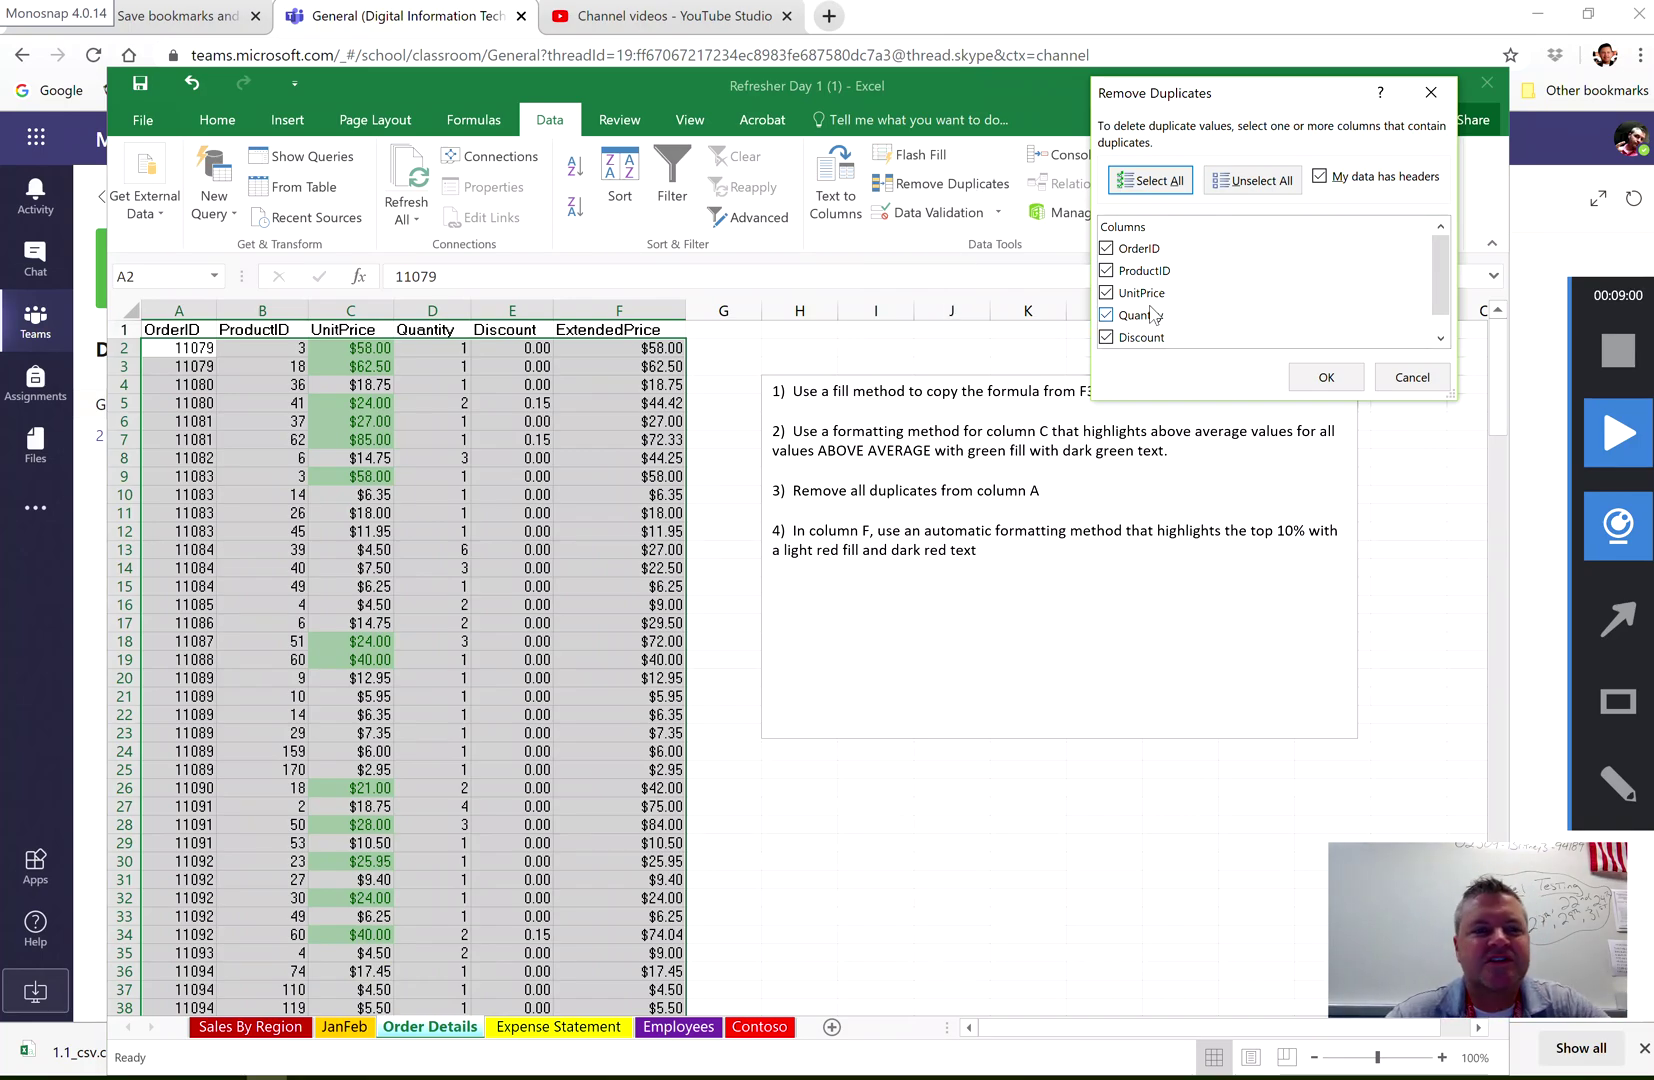
left_click(1106, 270)
left_click(1106, 293)
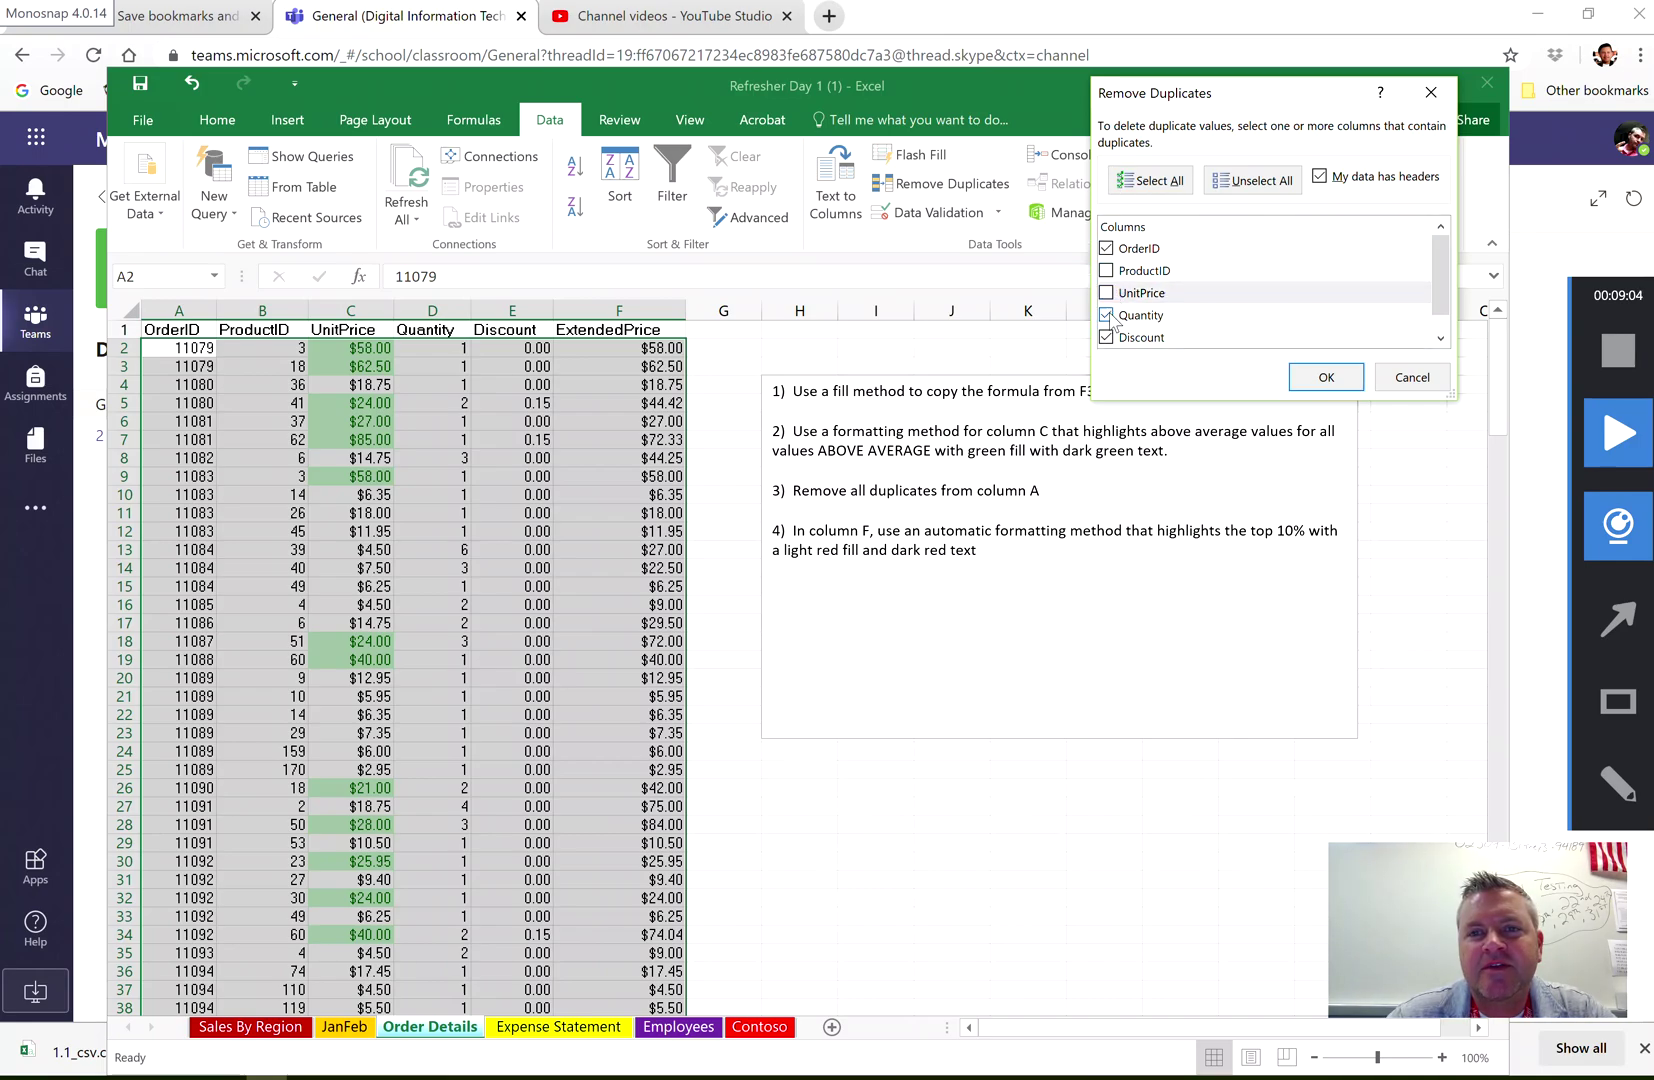
left_click(1106, 338)
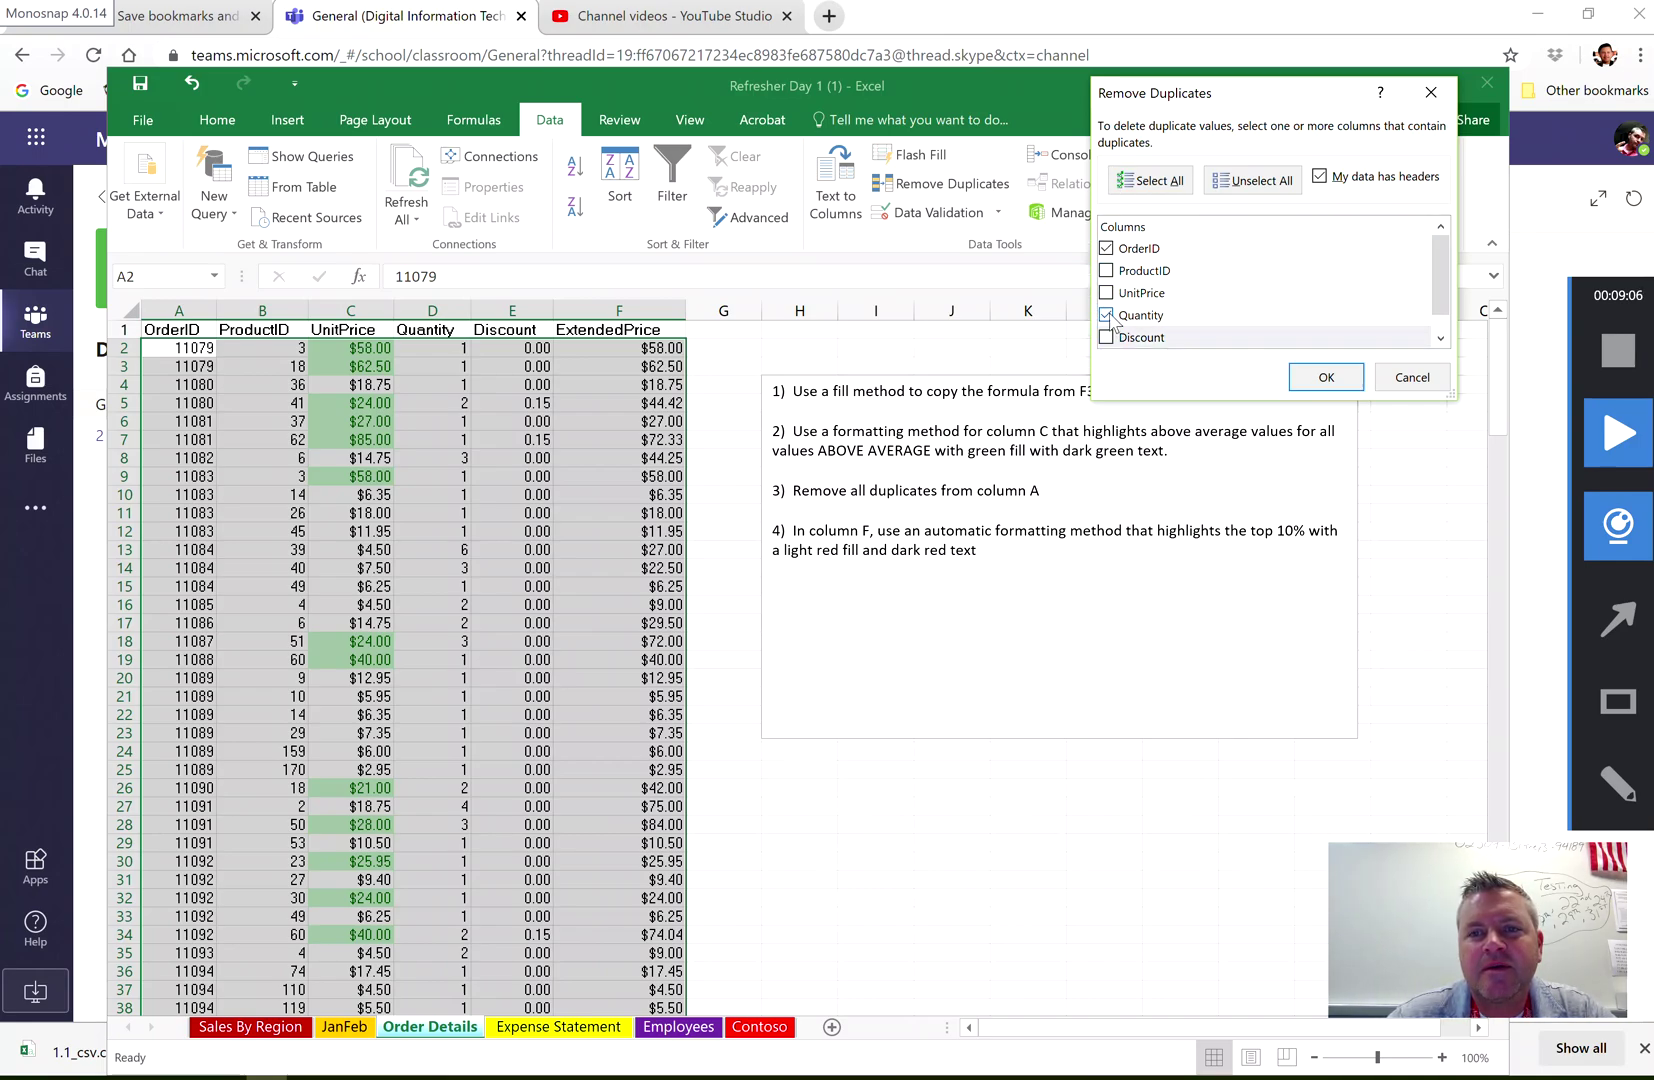
left_click(1106, 315)
left_click(1437, 338)
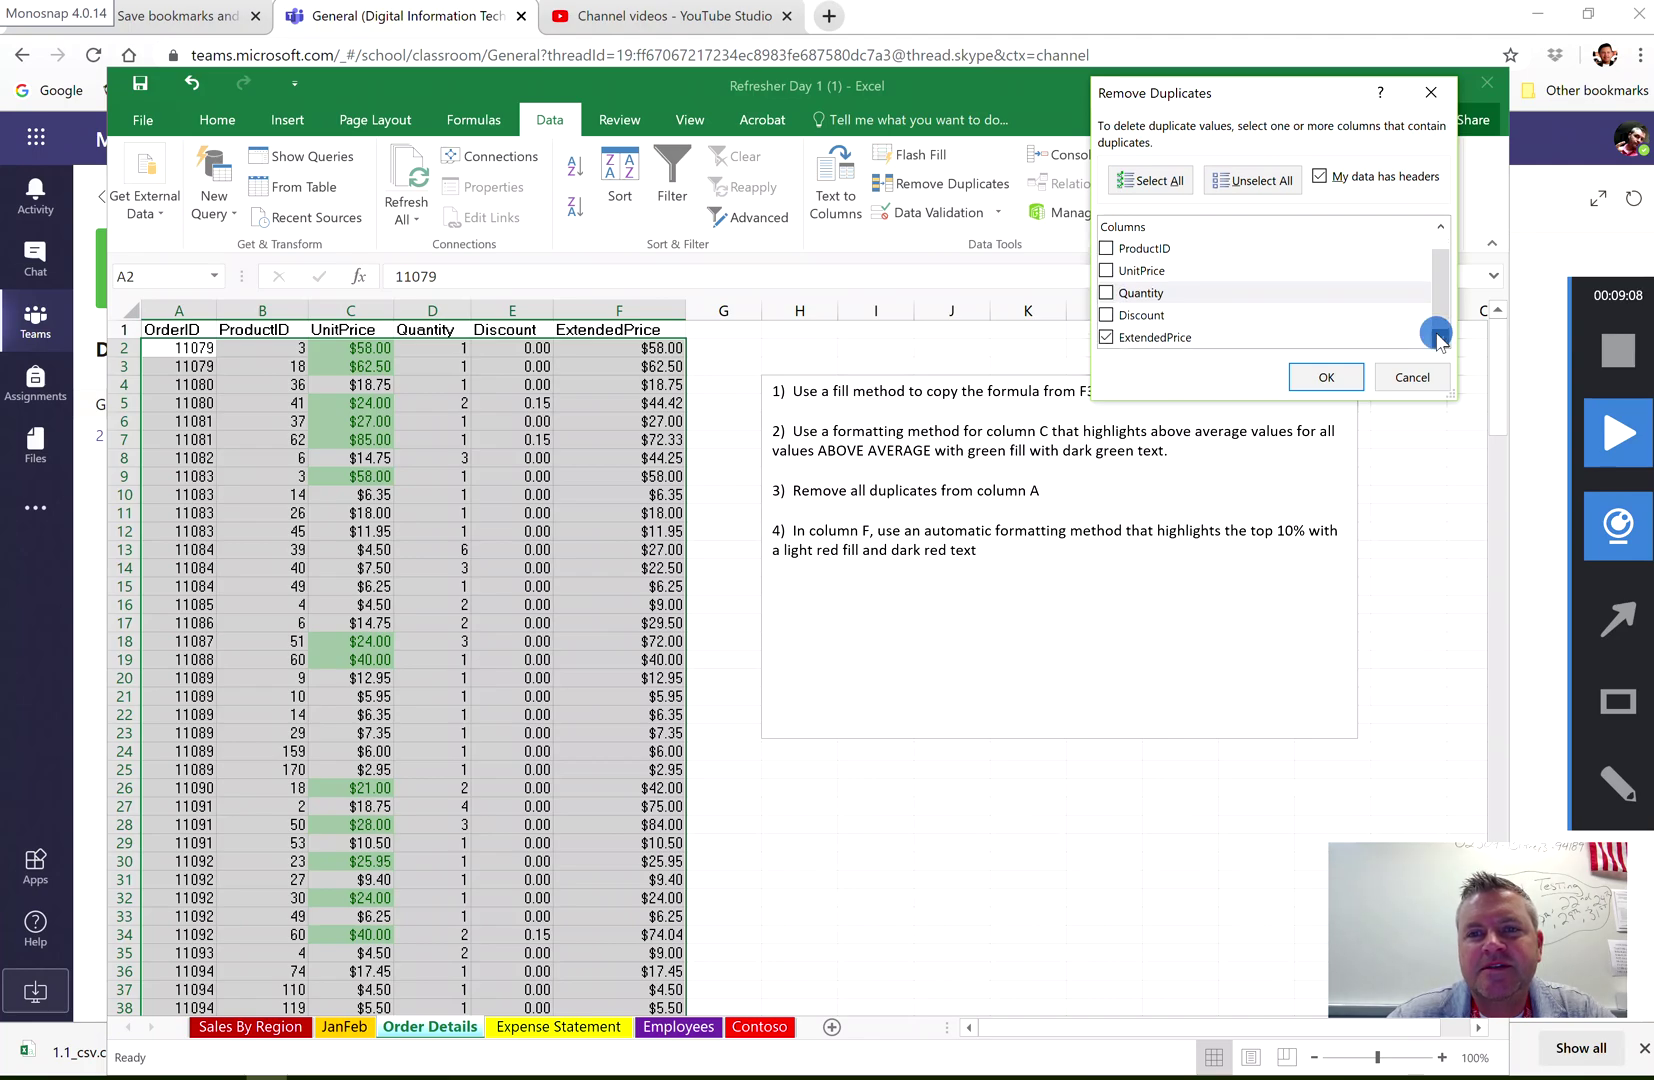
left_click(1106, 337)
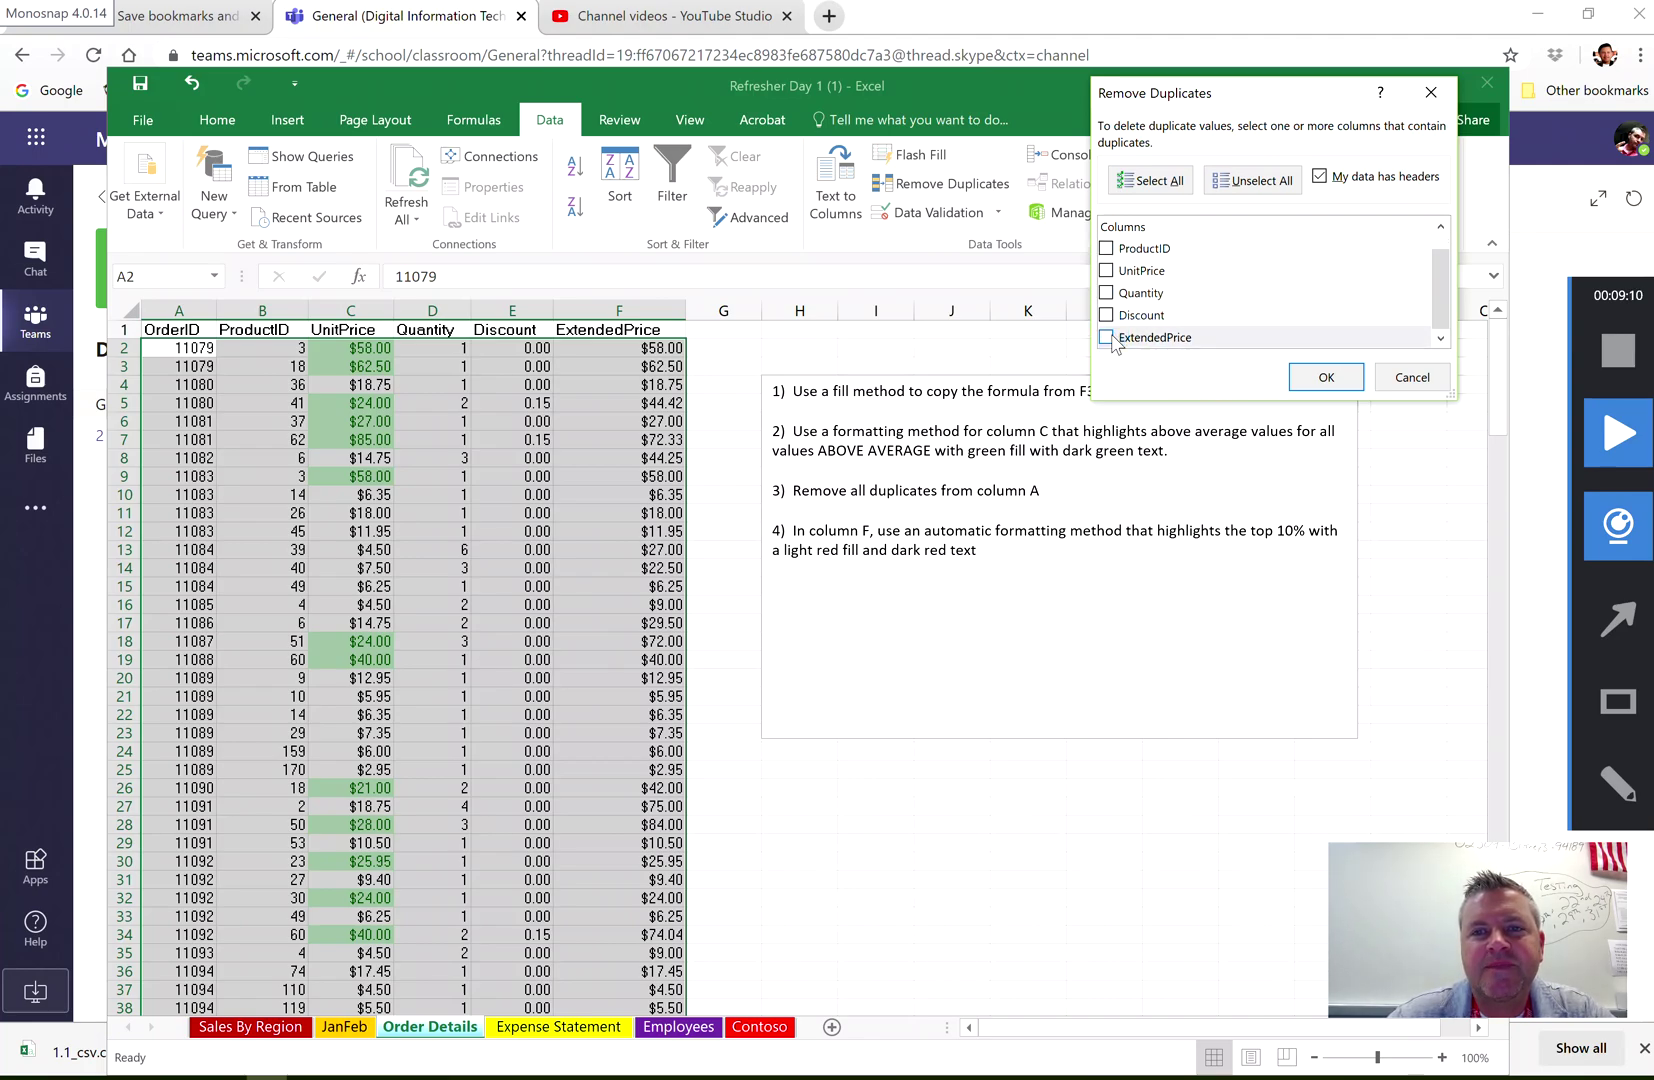
left_click(1326, 377)
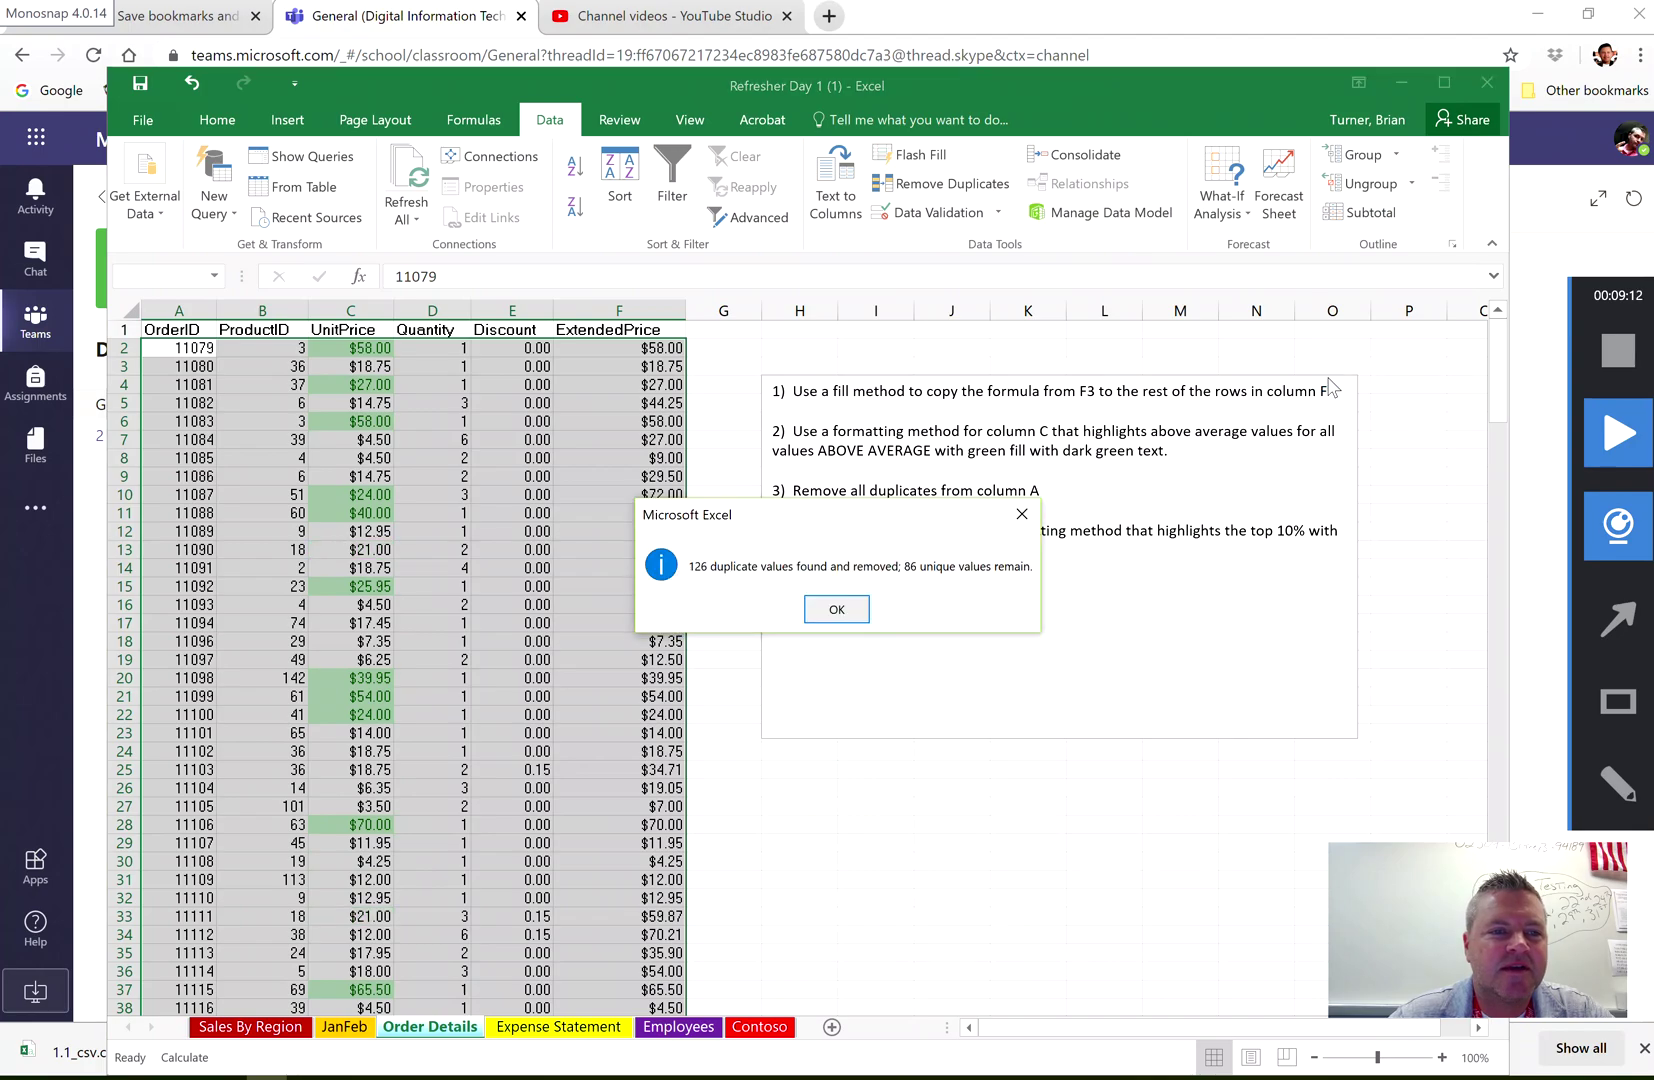
left_click(818, 608)
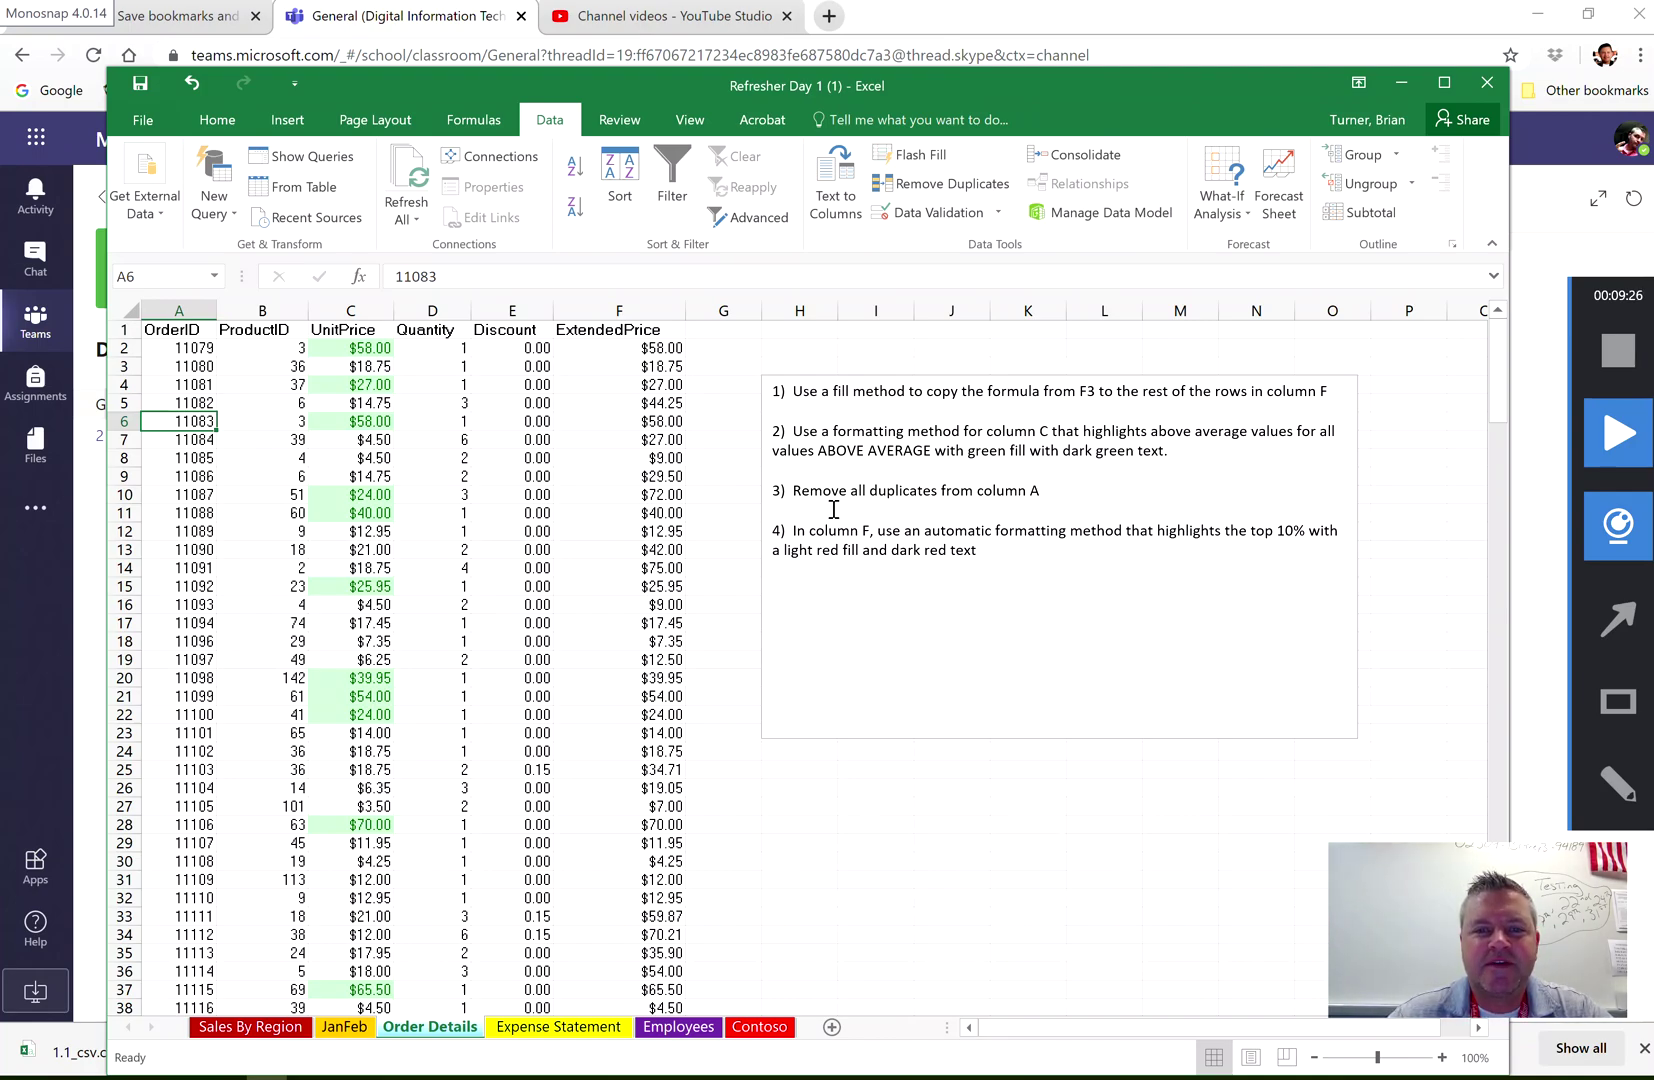
Apply a Top 10% conditional formatting rule to column F with Light Red Fill with Dark Red Text
left_click(650, 310)
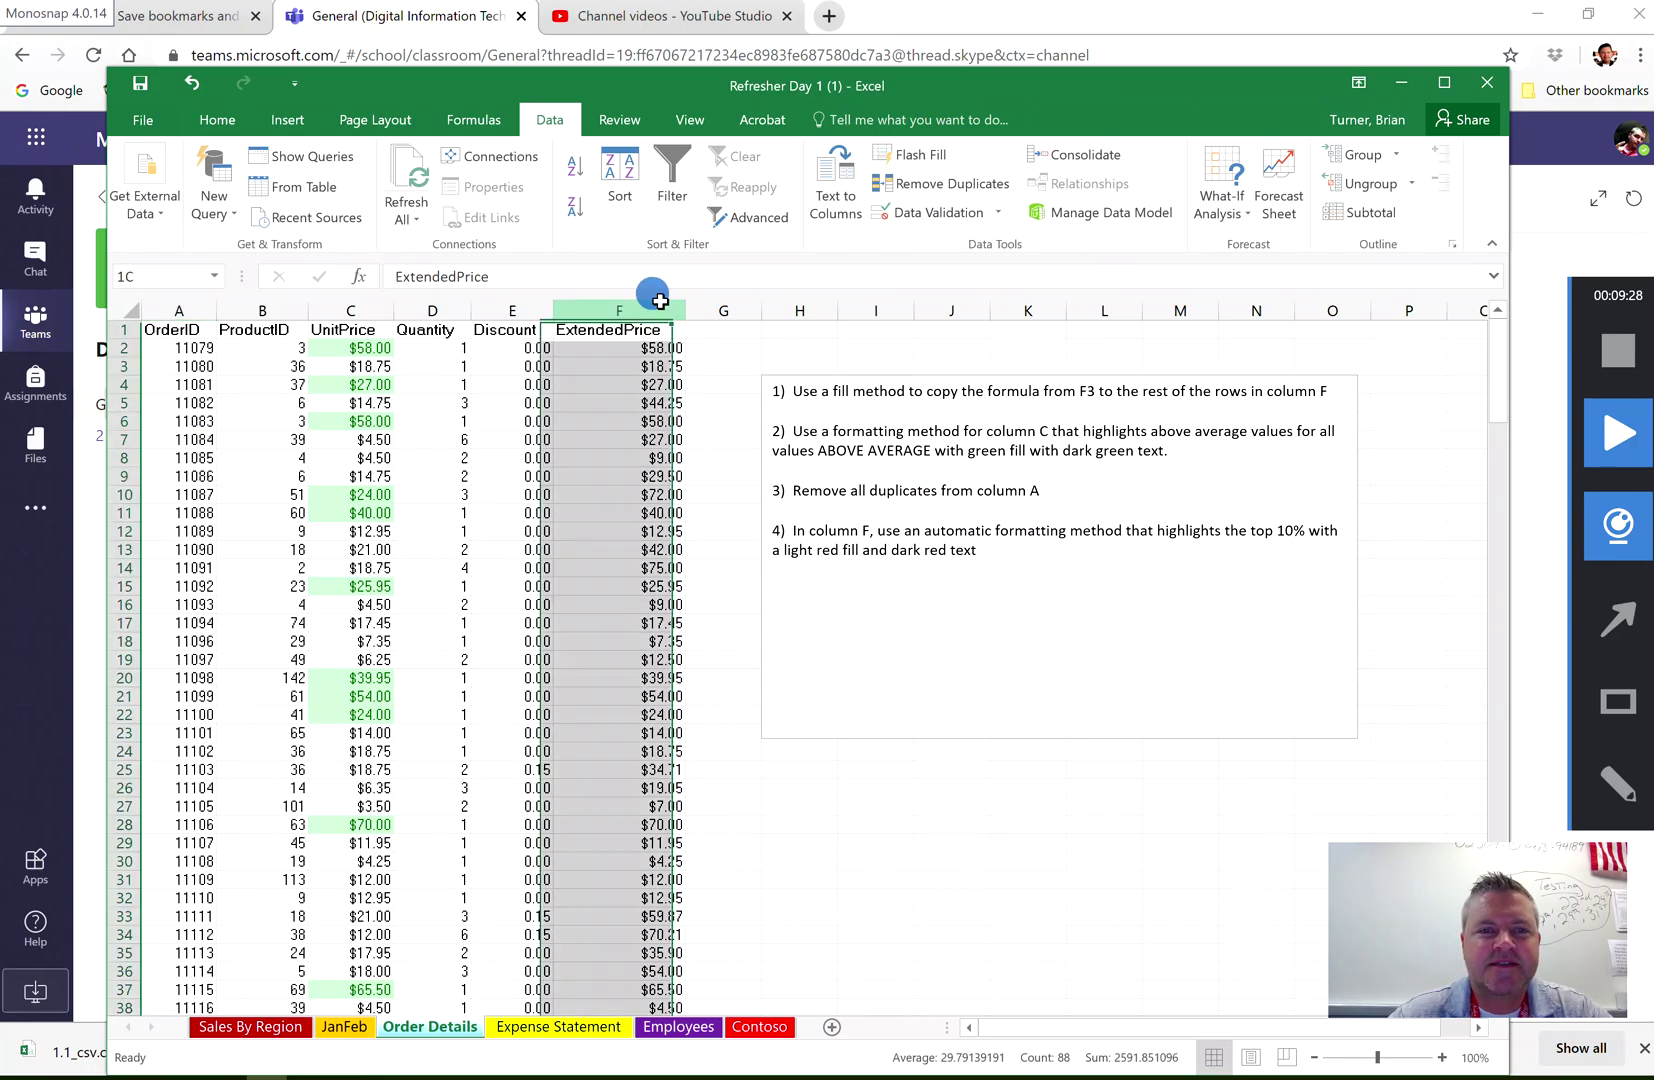
left_click(217, 119)
left_click(1043, 212)
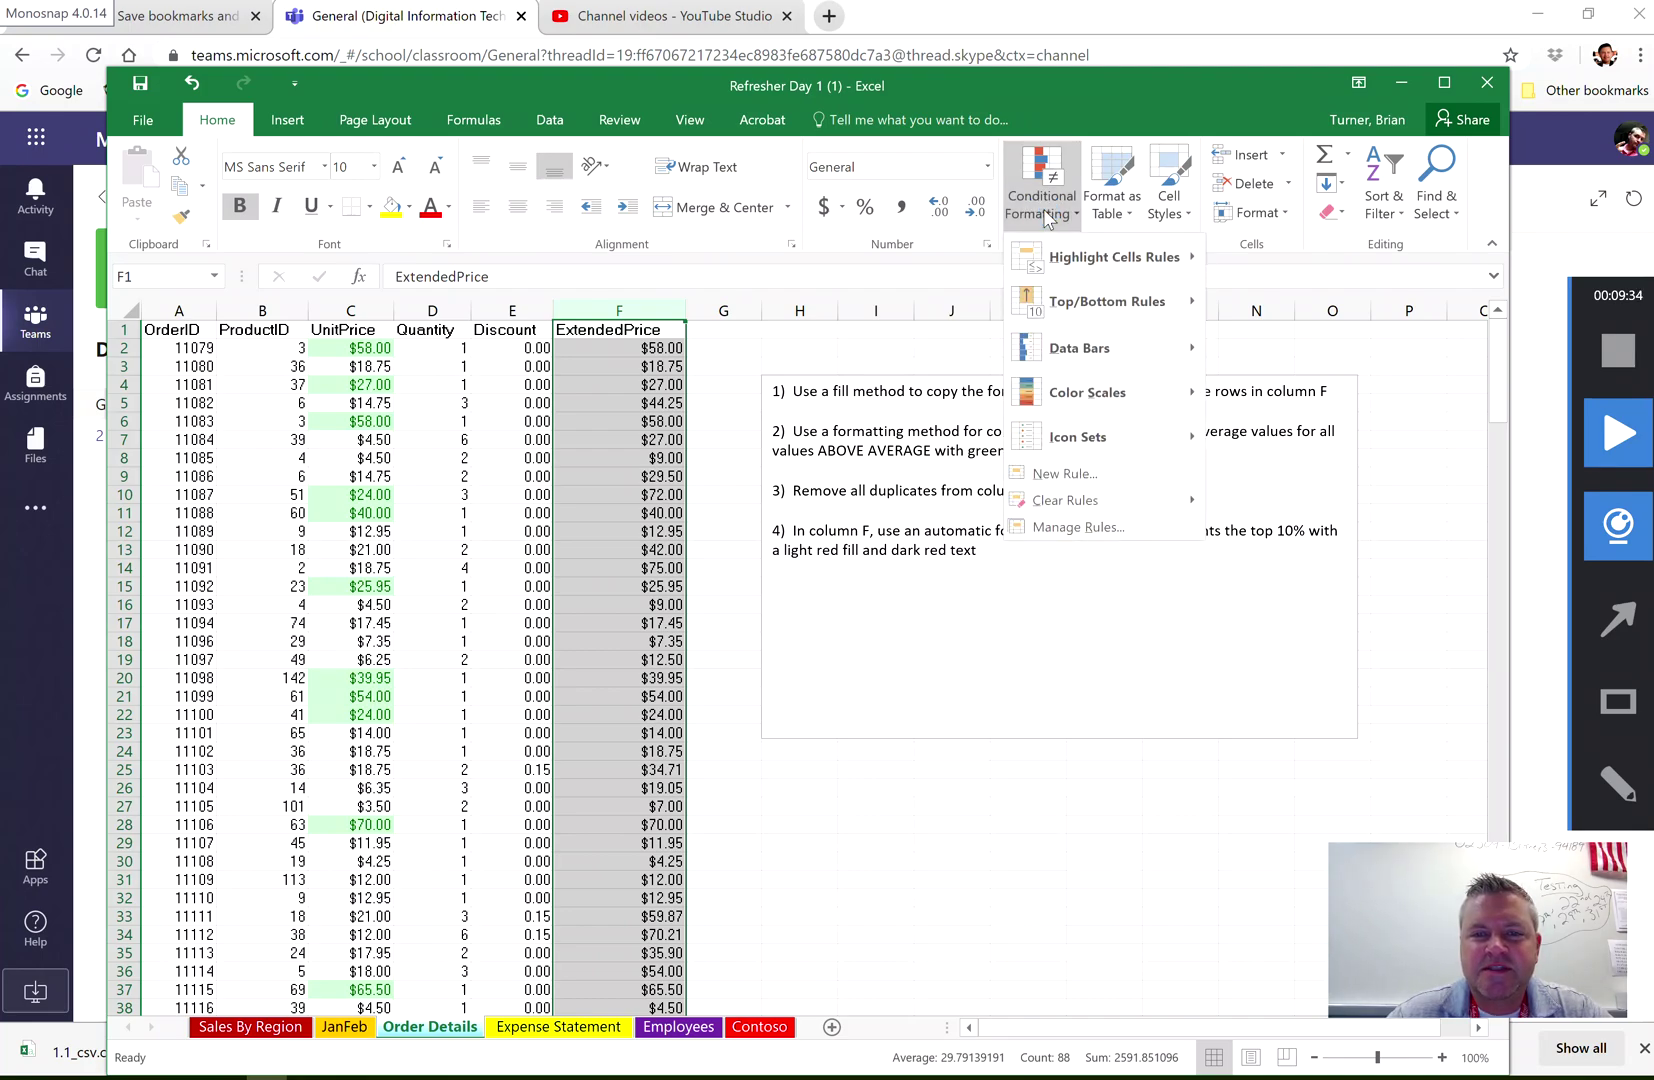
left_click(928, 505)
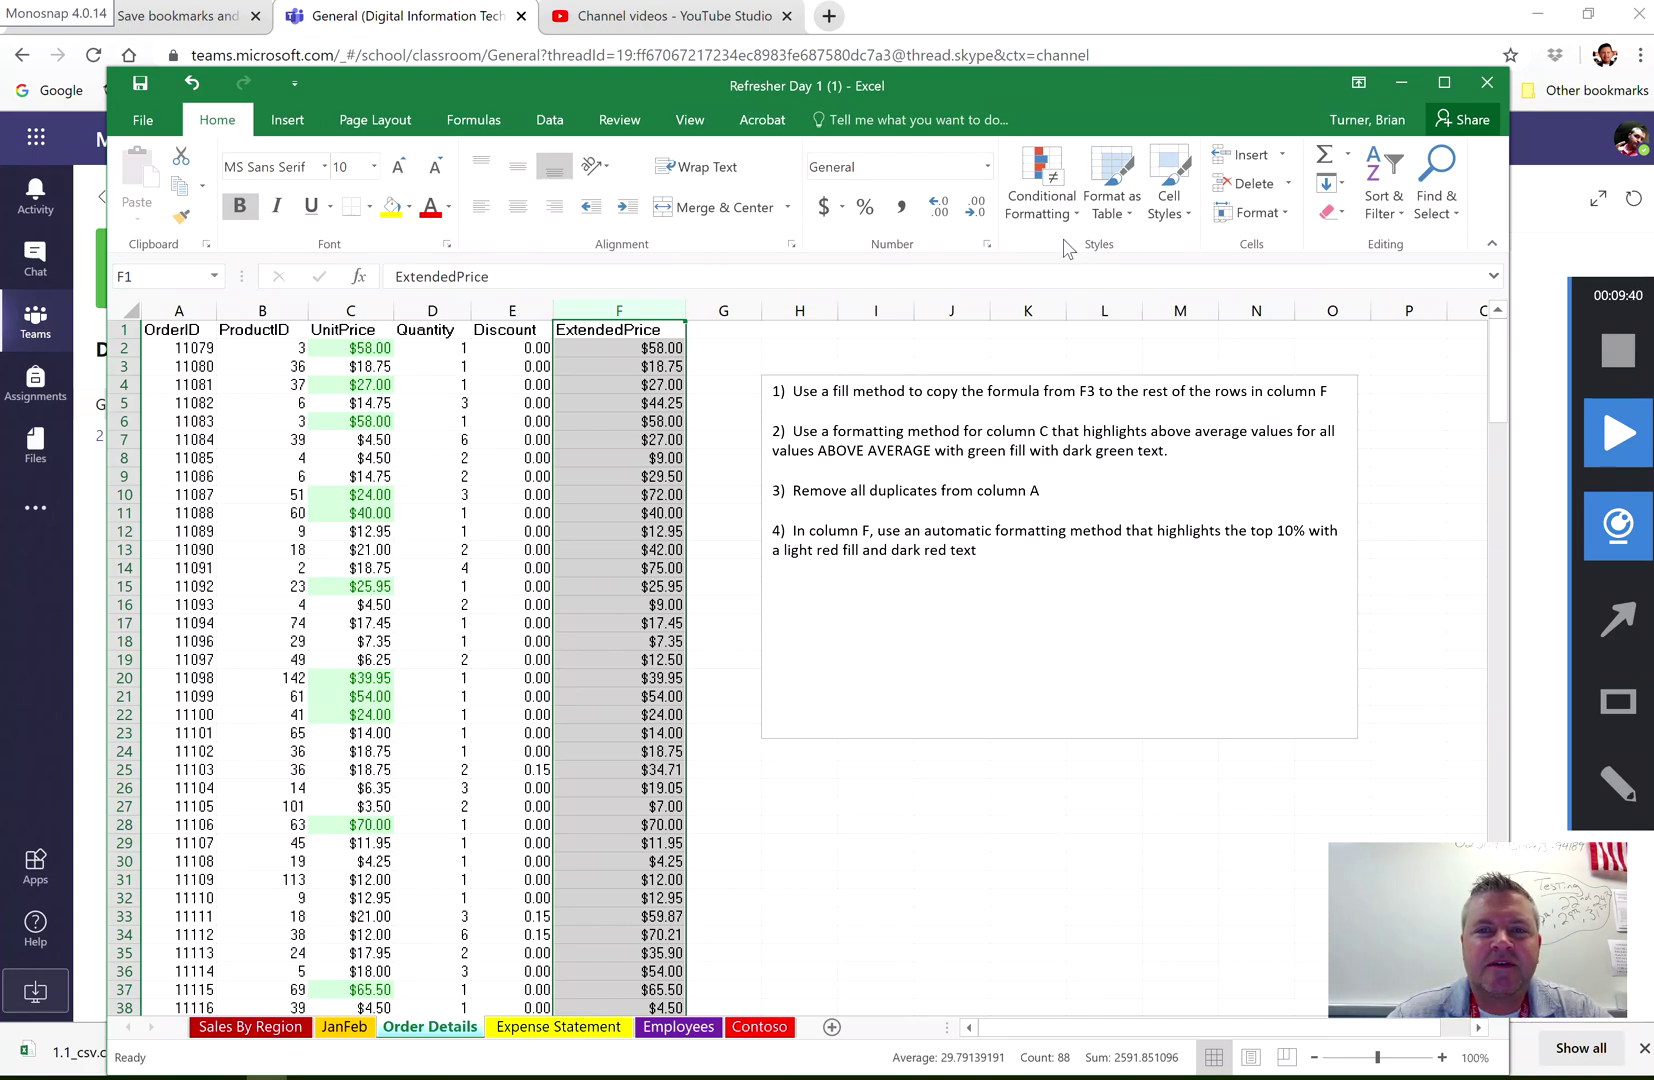
left_click(1060, 205)
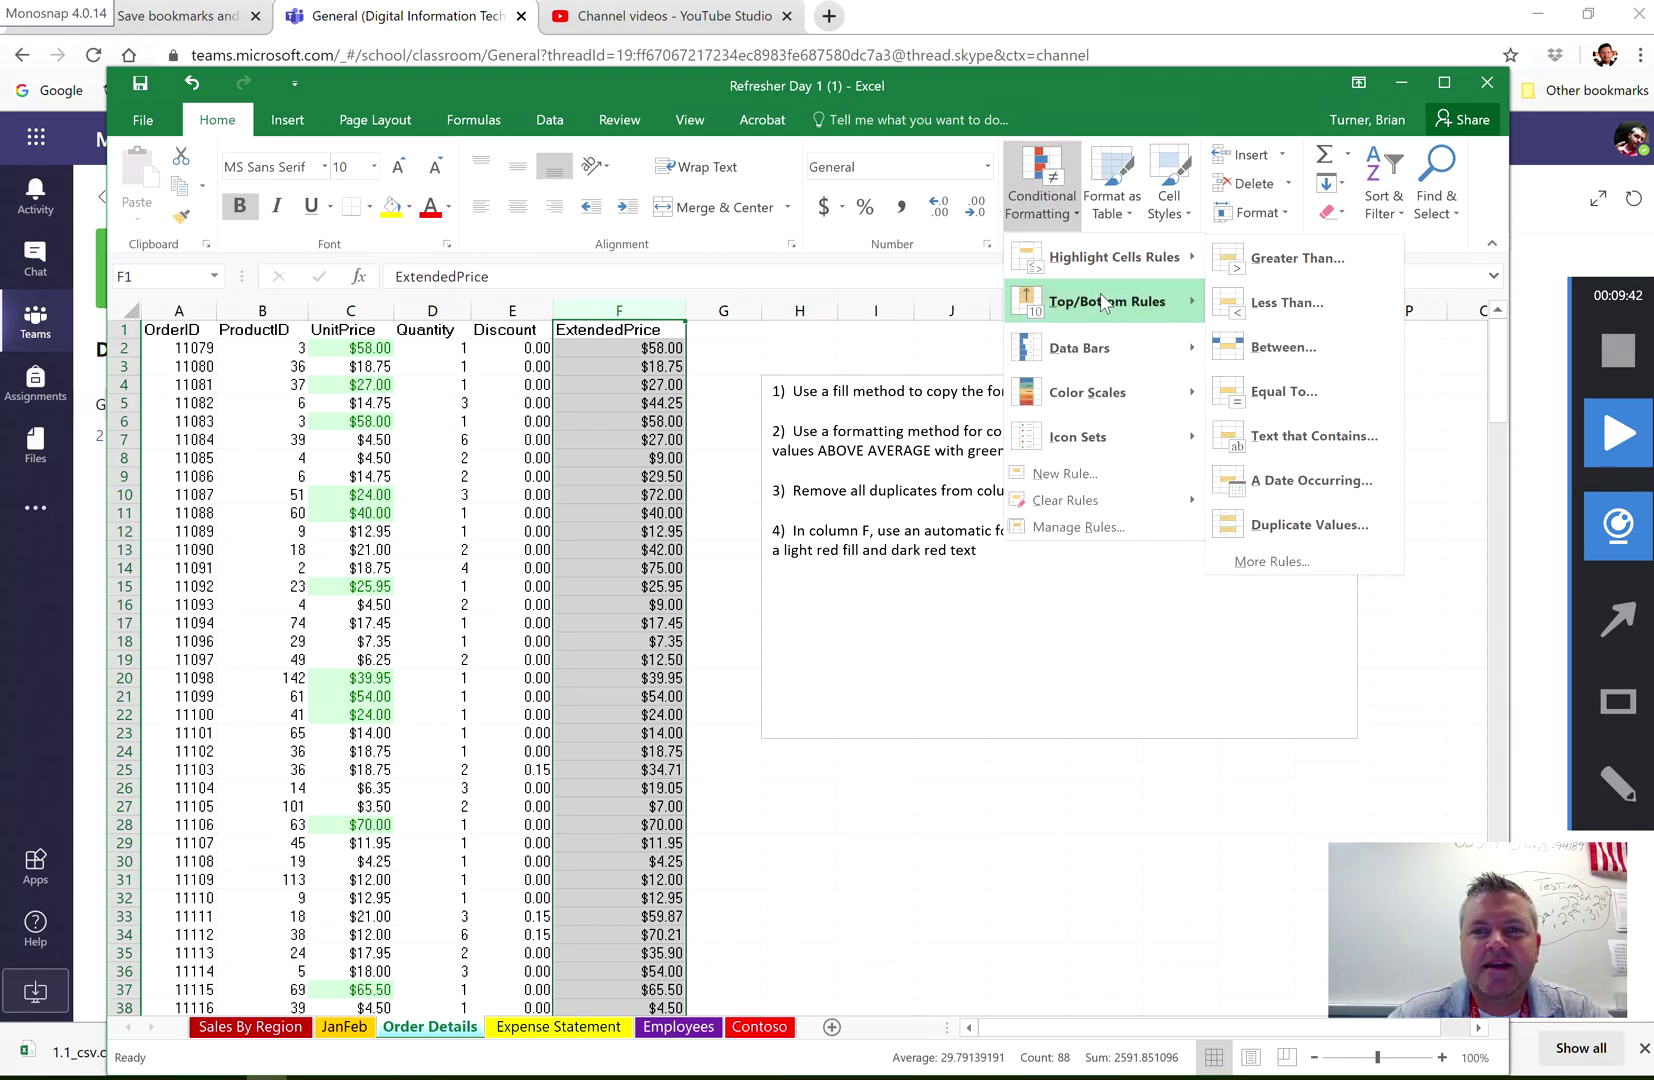
mouse_move(1090, 268)
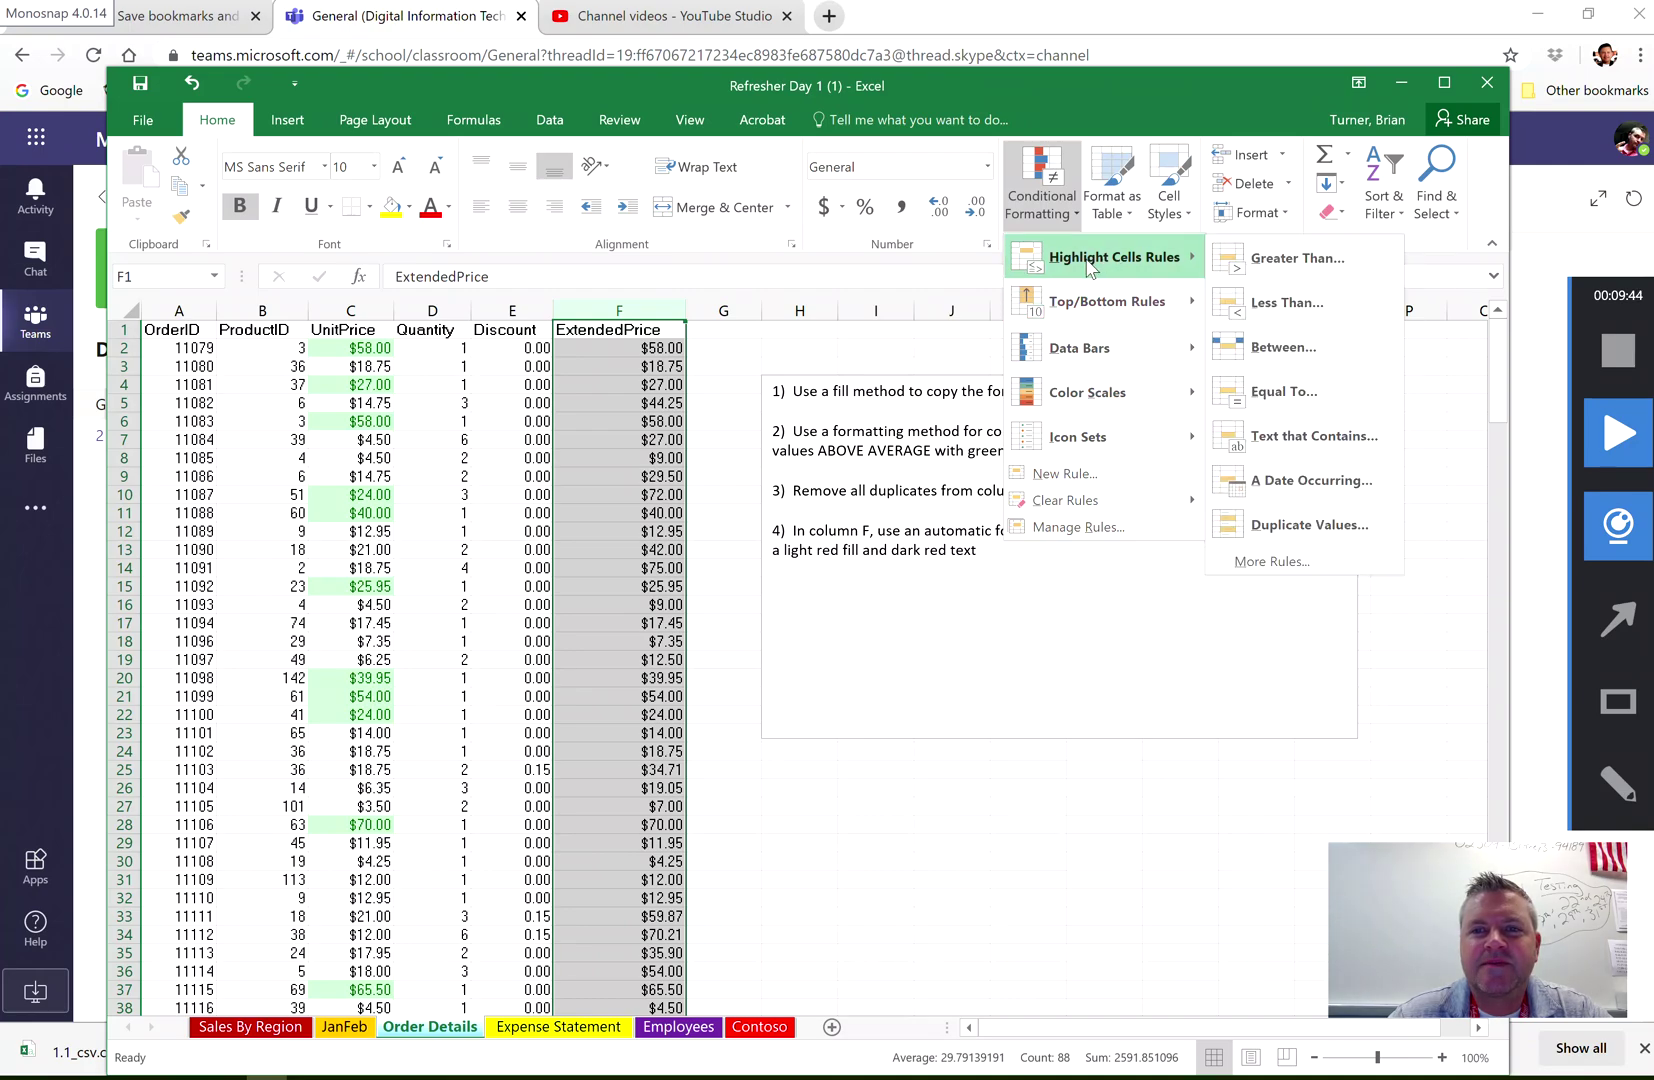
mouse_move(1118, 318)
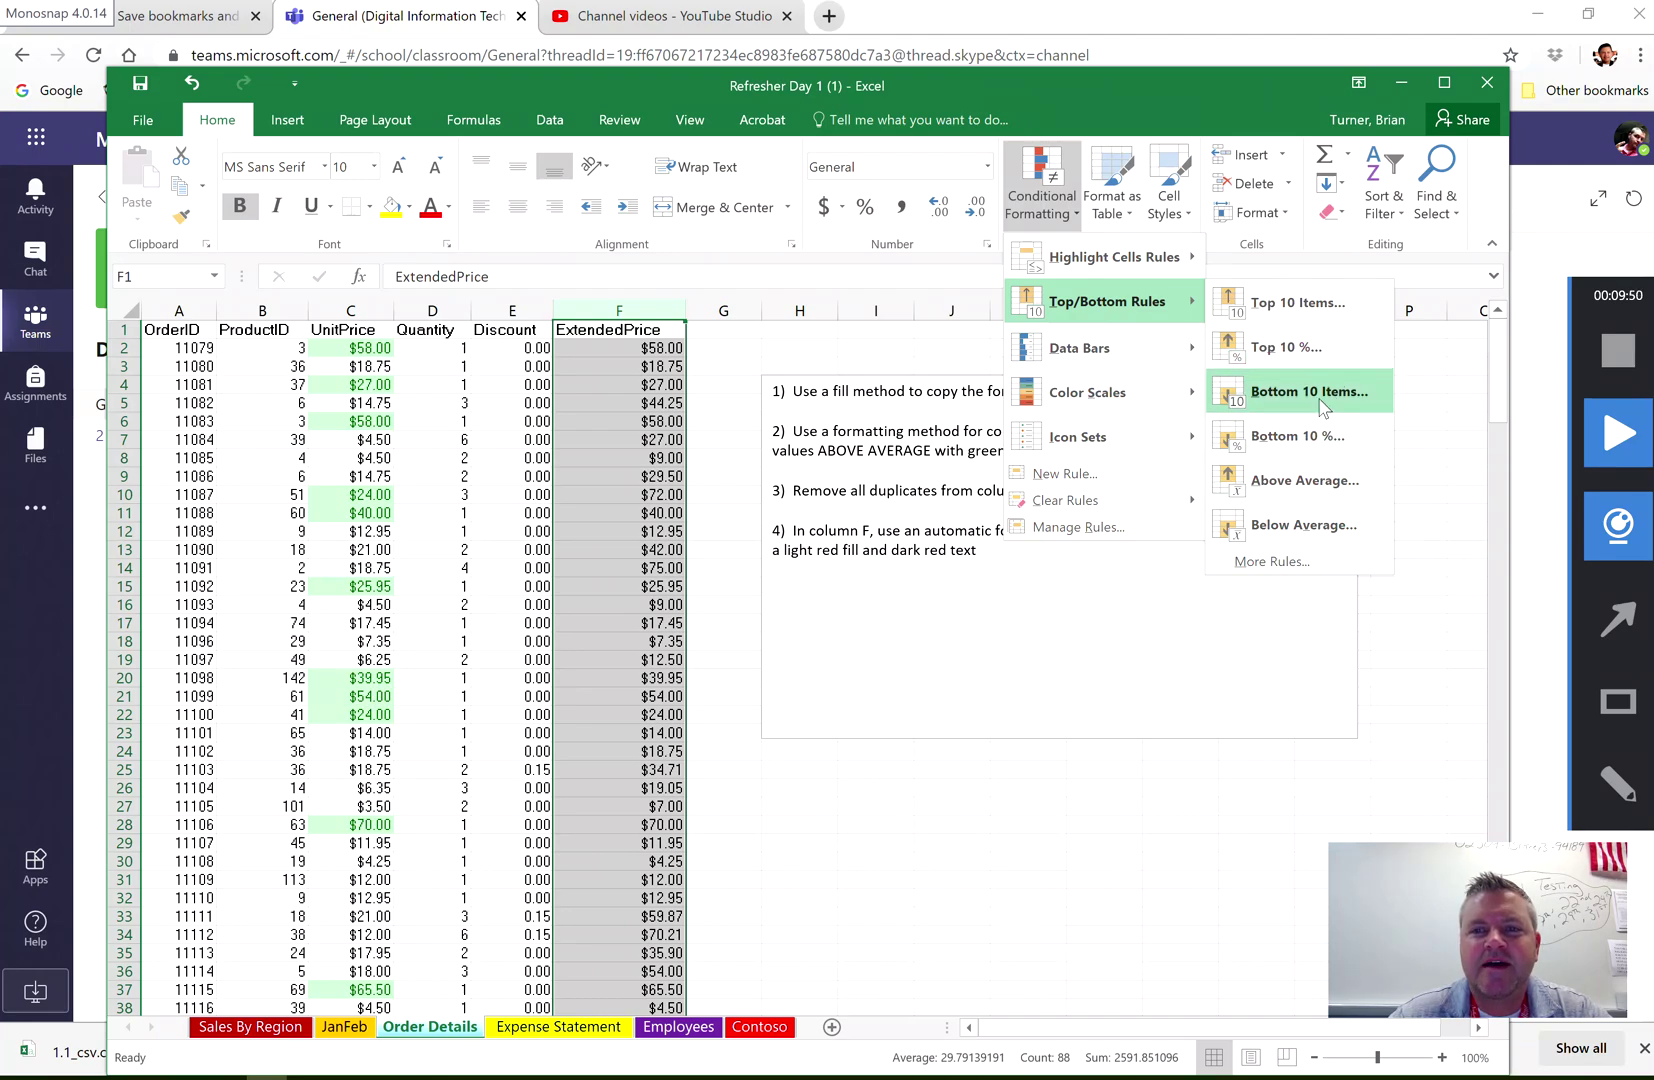
left_click(1092, 667)
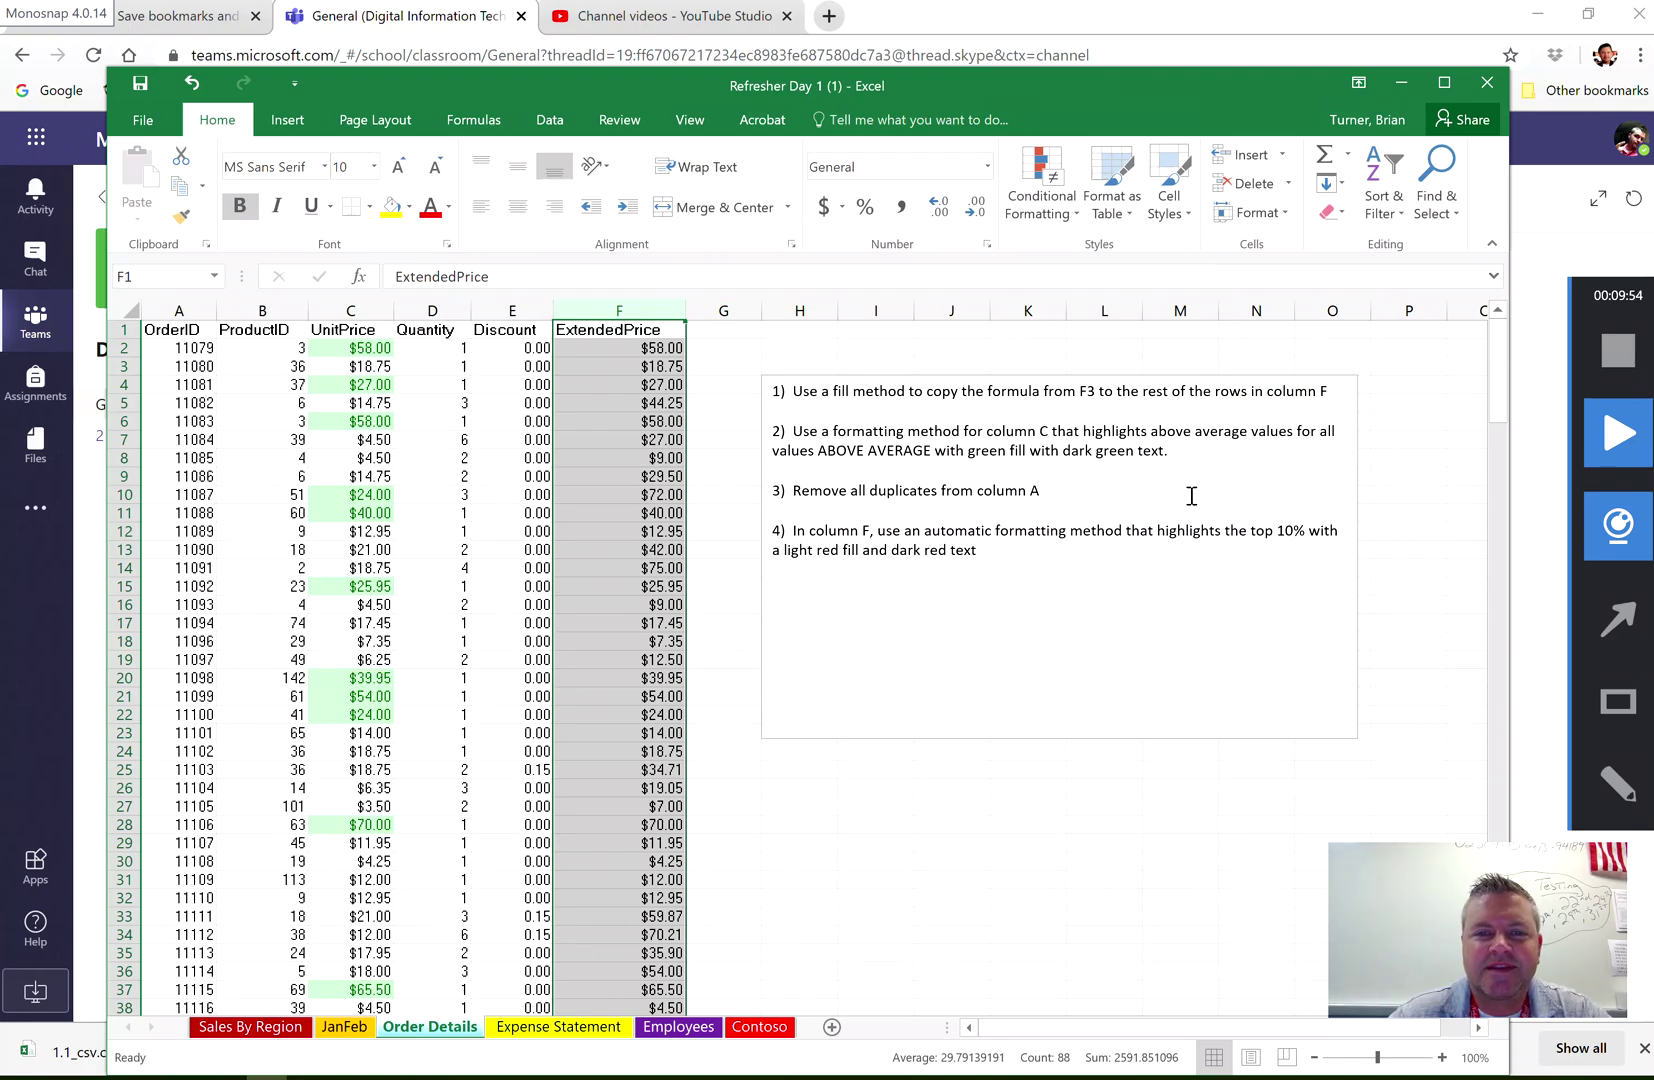
left_click(1060, 210)
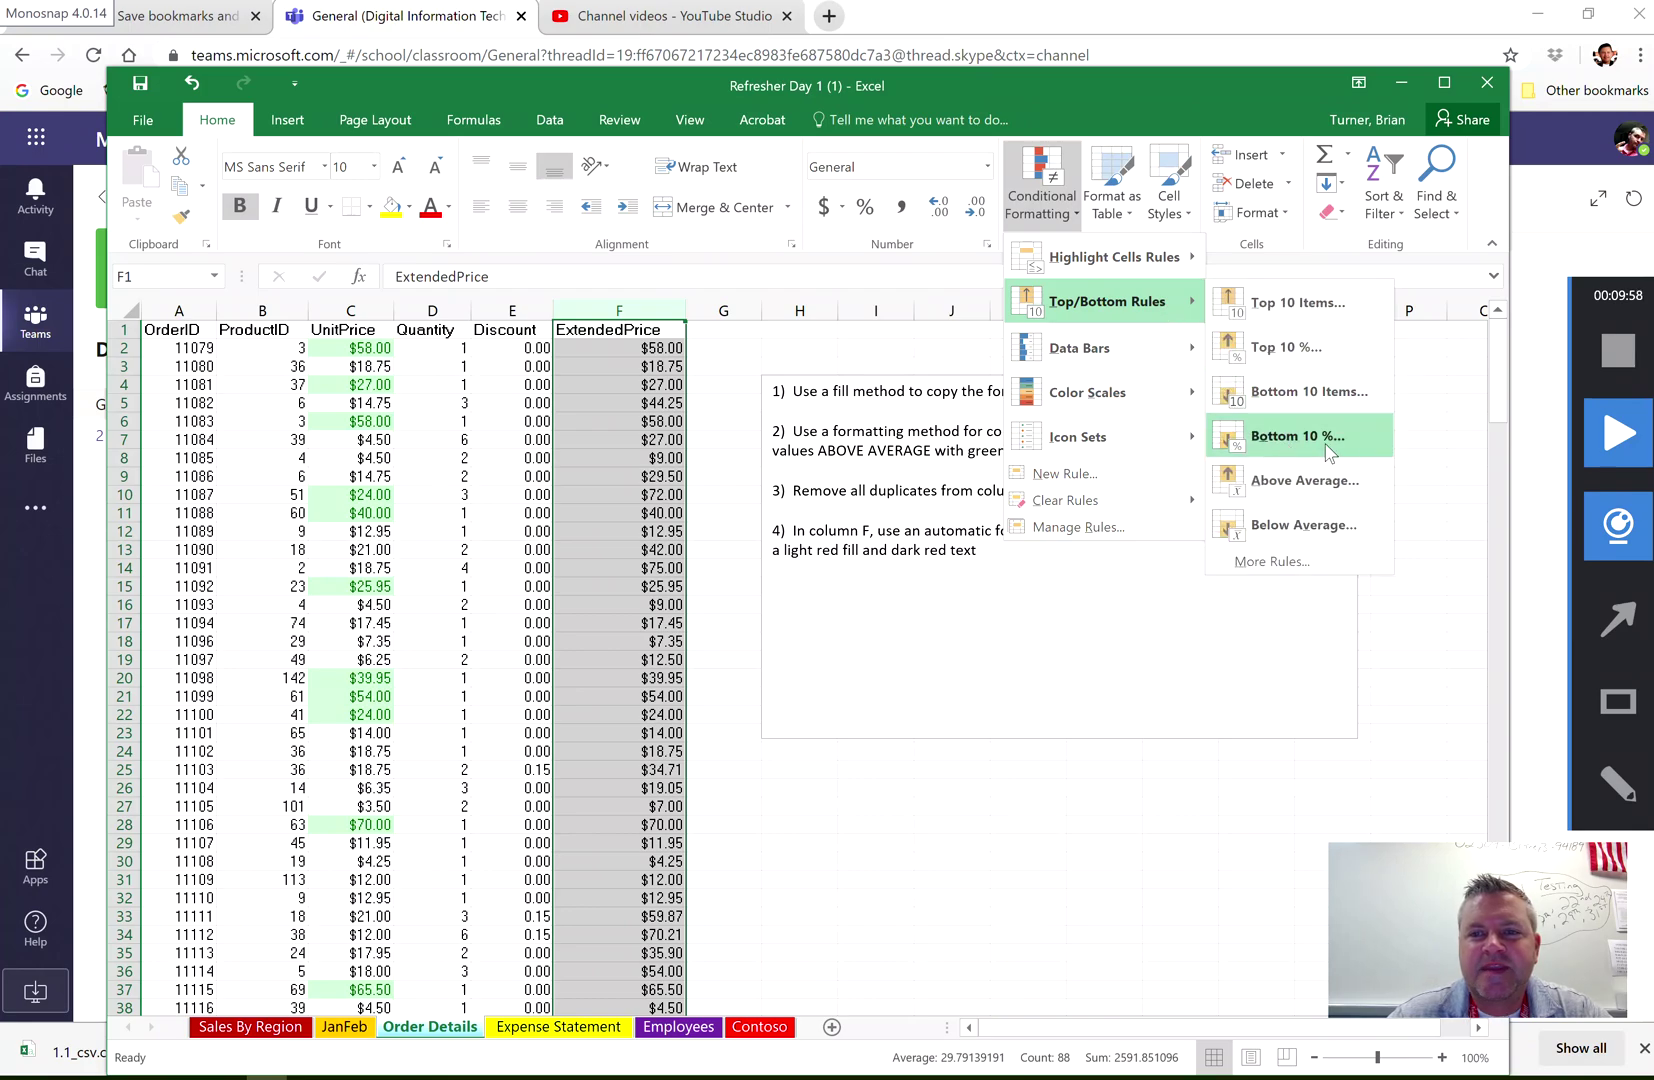
left_click(1290, 347)
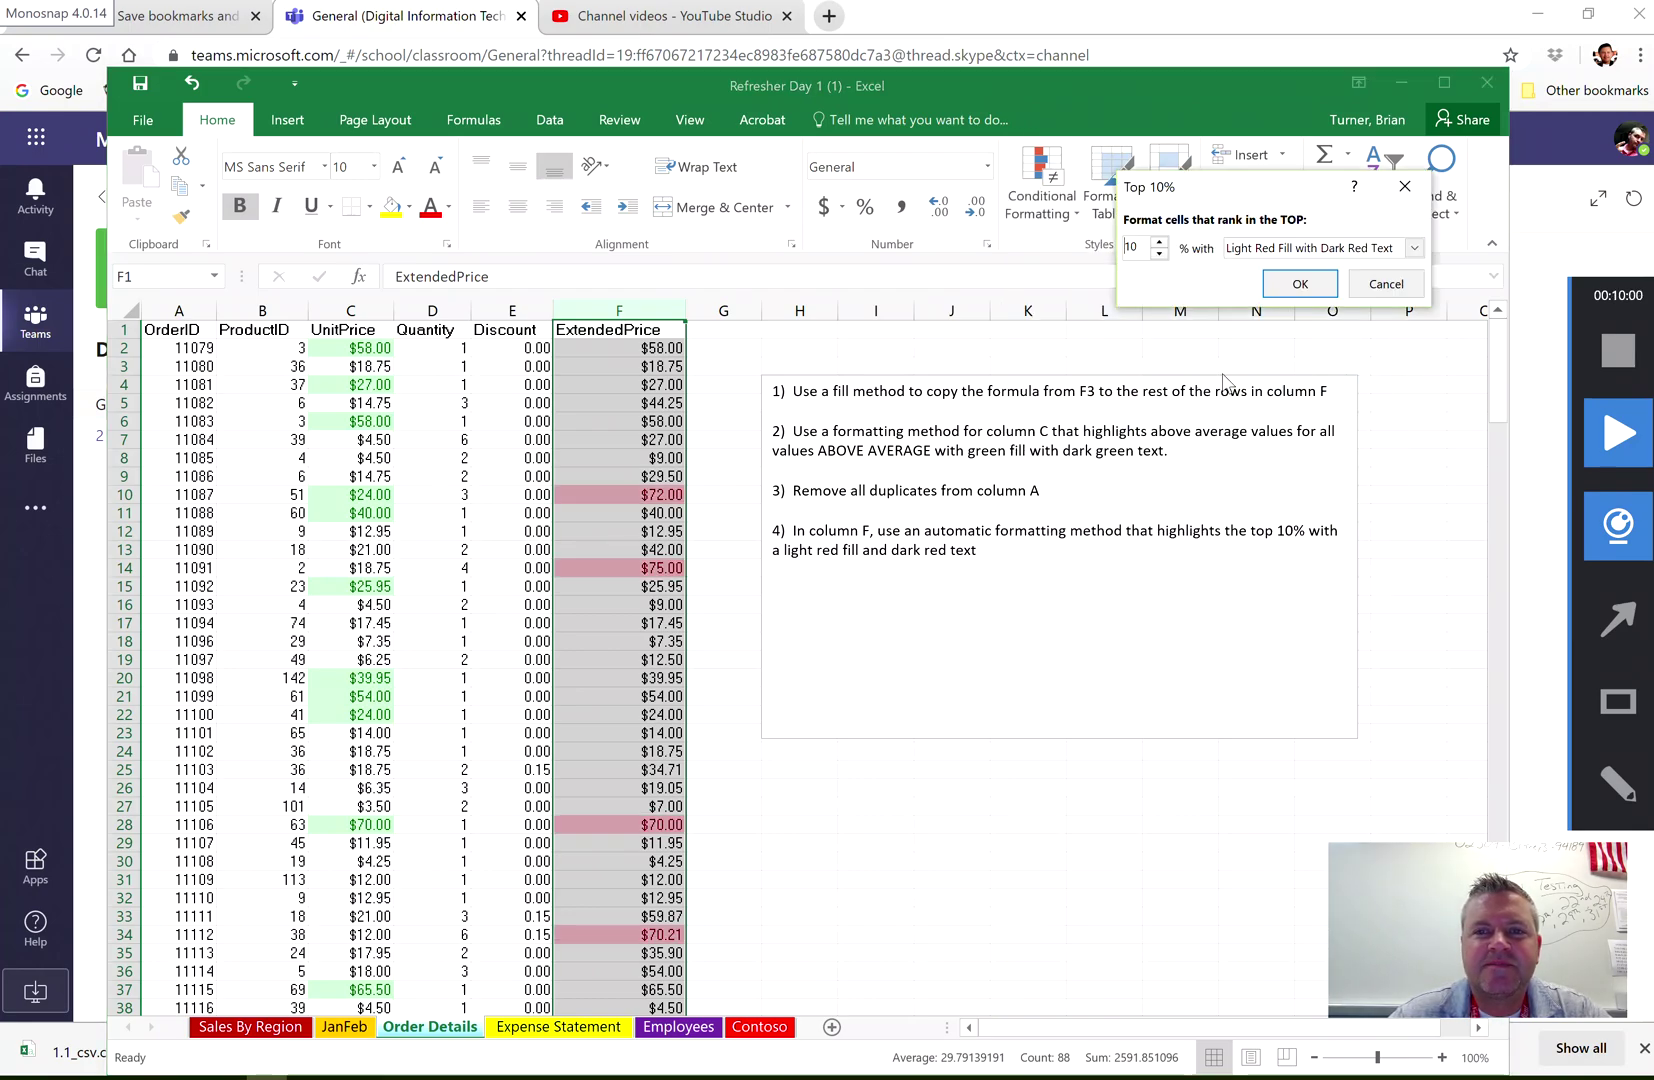
left_click(1300, 284)
left_click(1005, 682)
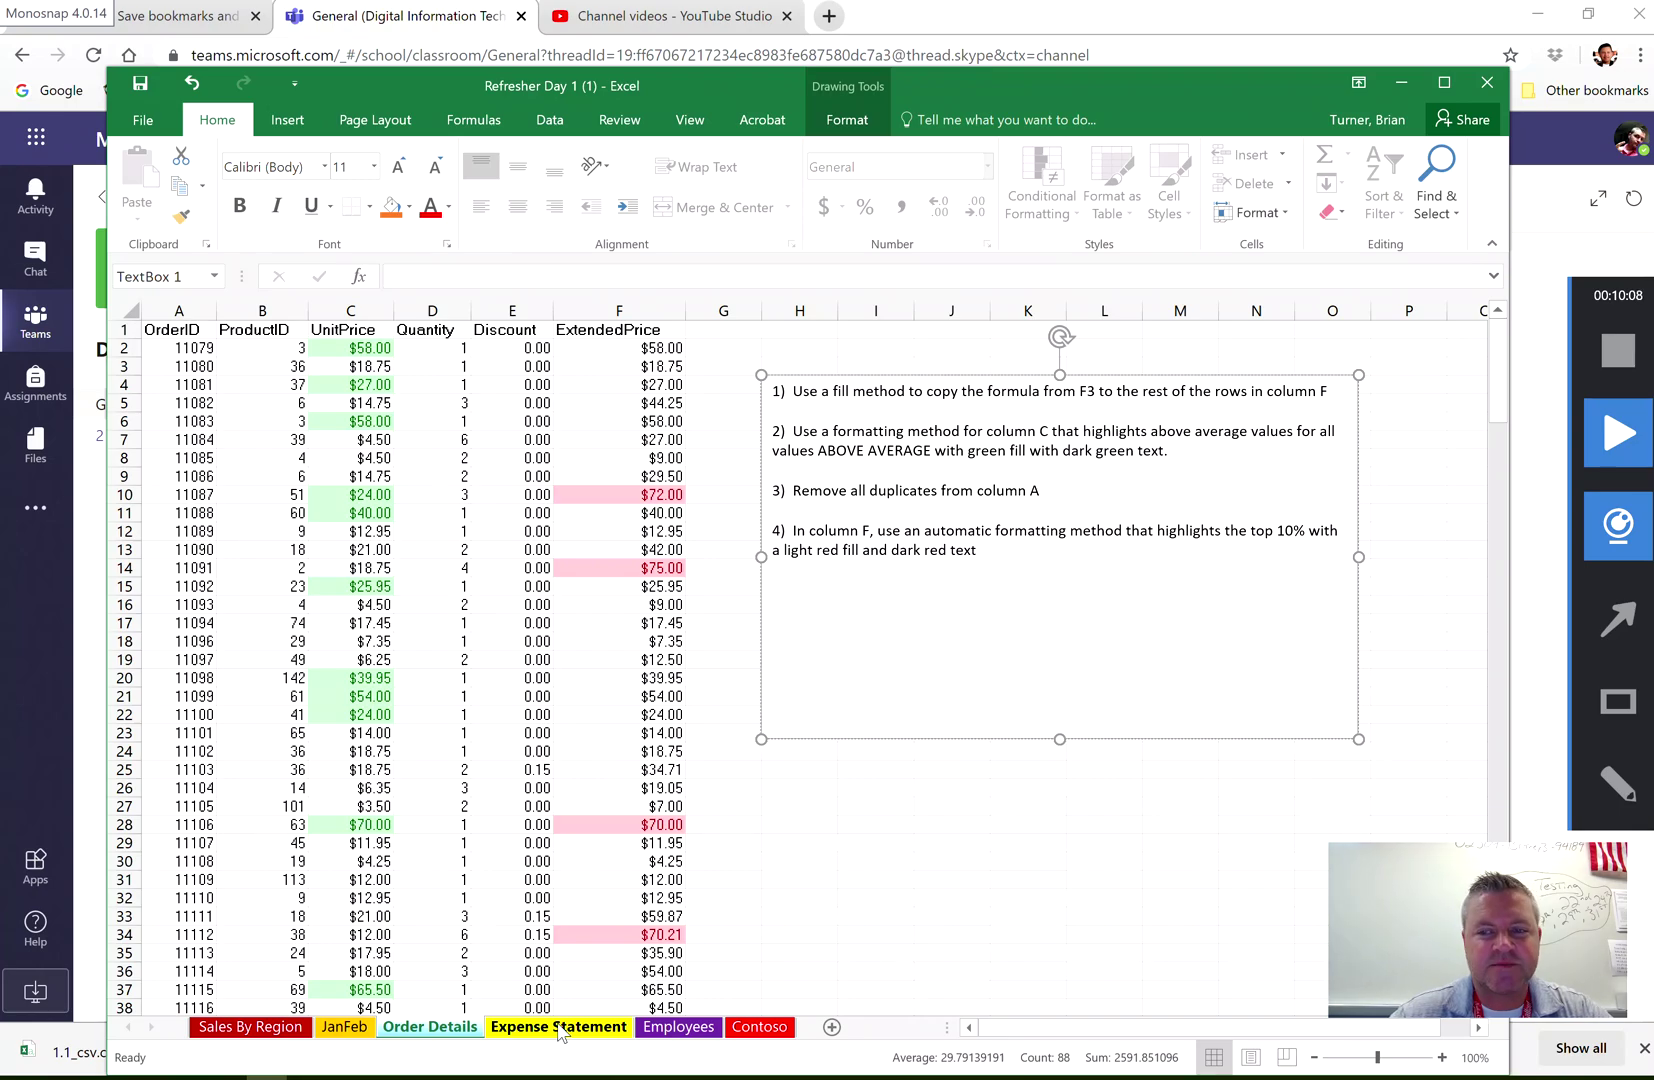
On the Expense Statement sheet, examine the task list and the formulas behind the row 20 and column K totals
key("Escape")
key("Delete")
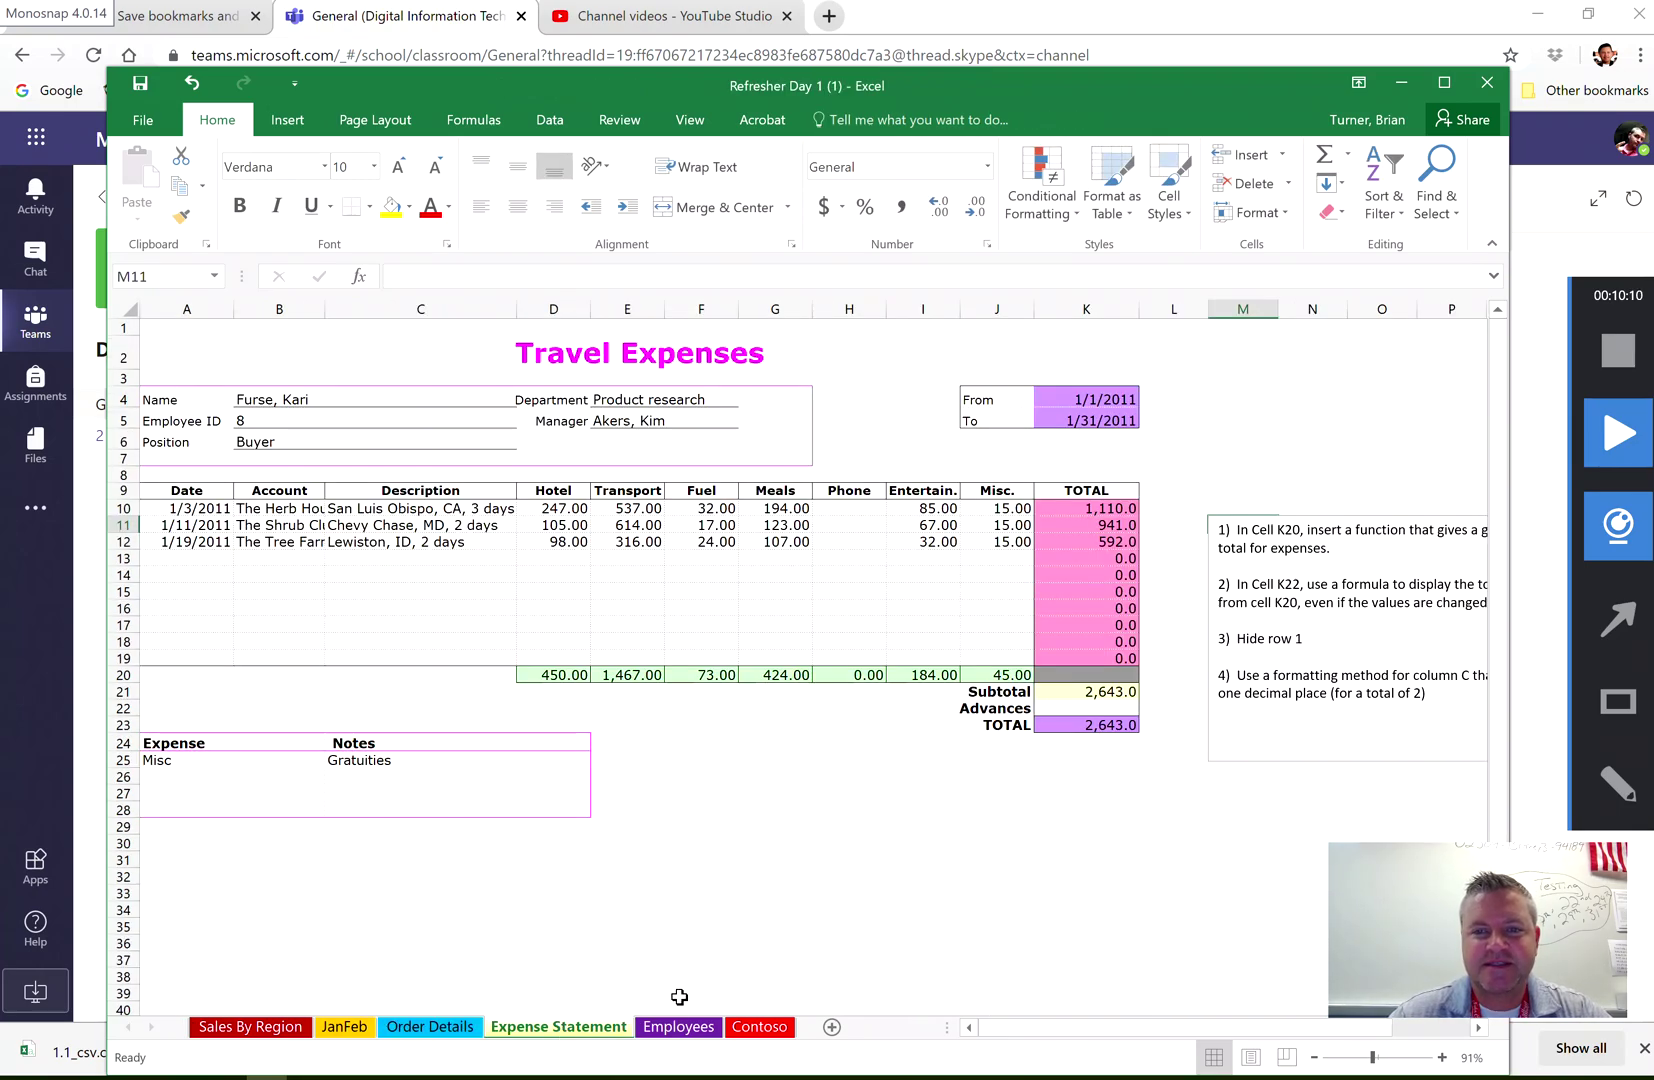
left_click_drag(1030, 1040, 1080, 1042)
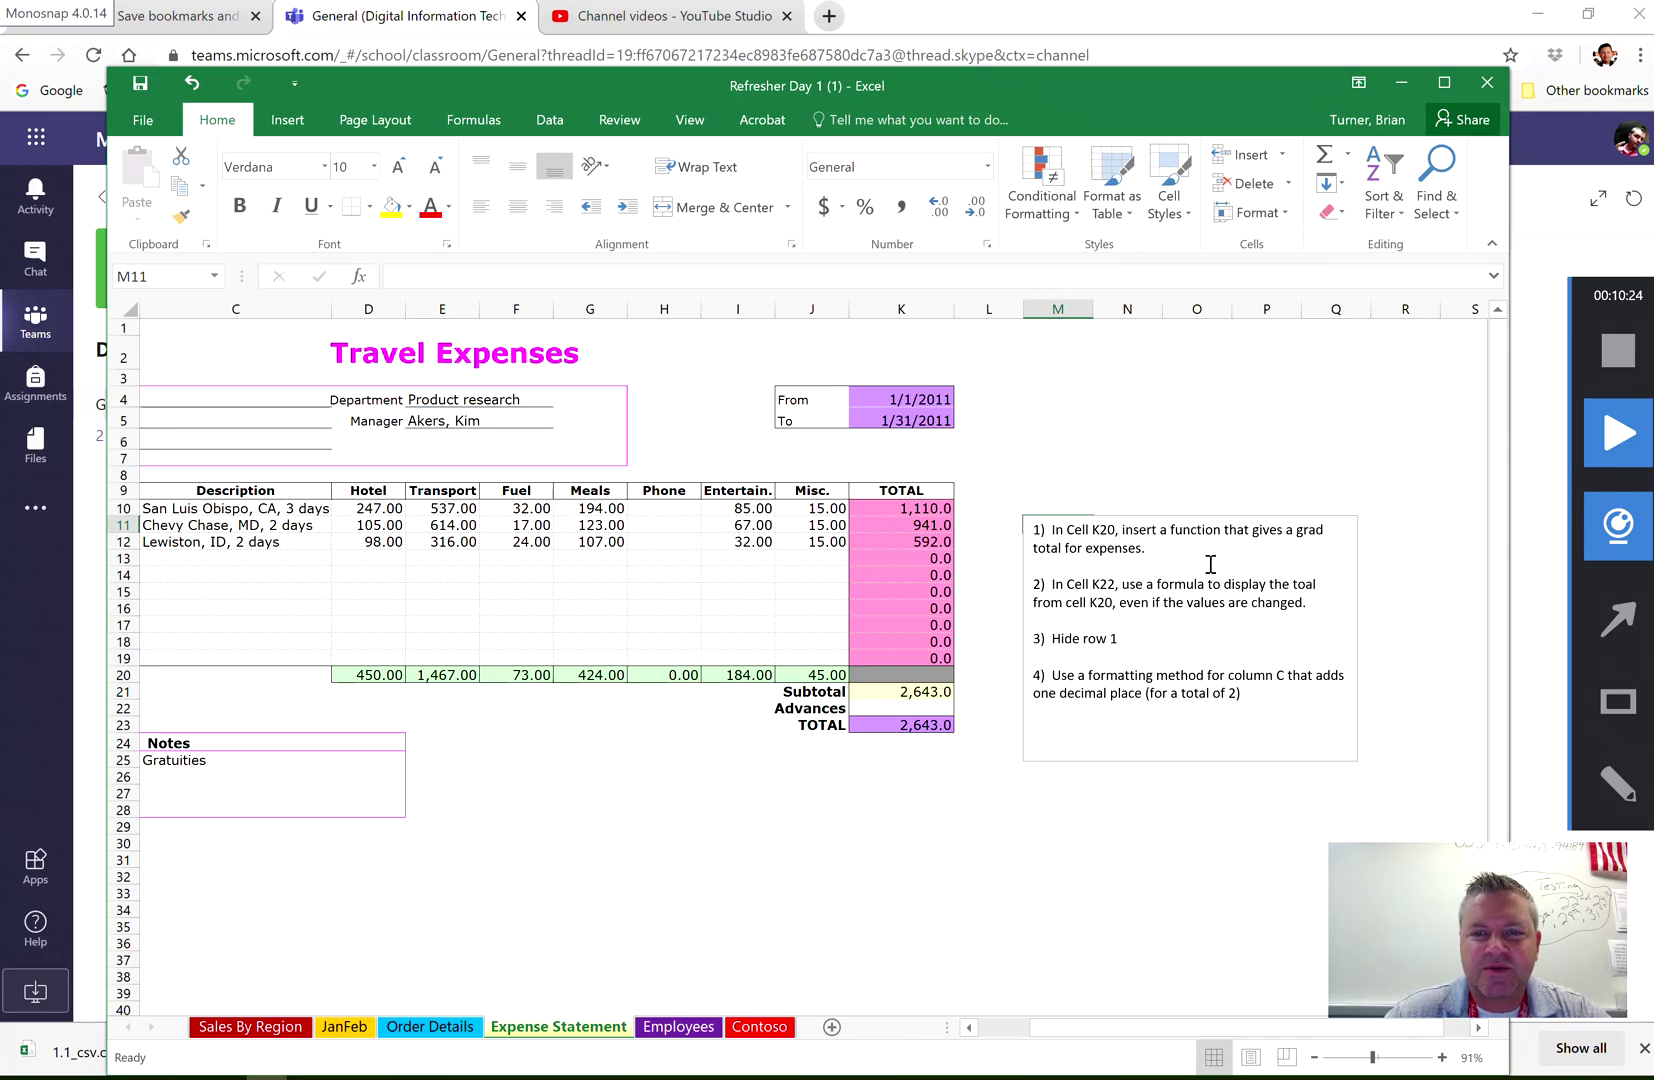
left_click(908, 675)
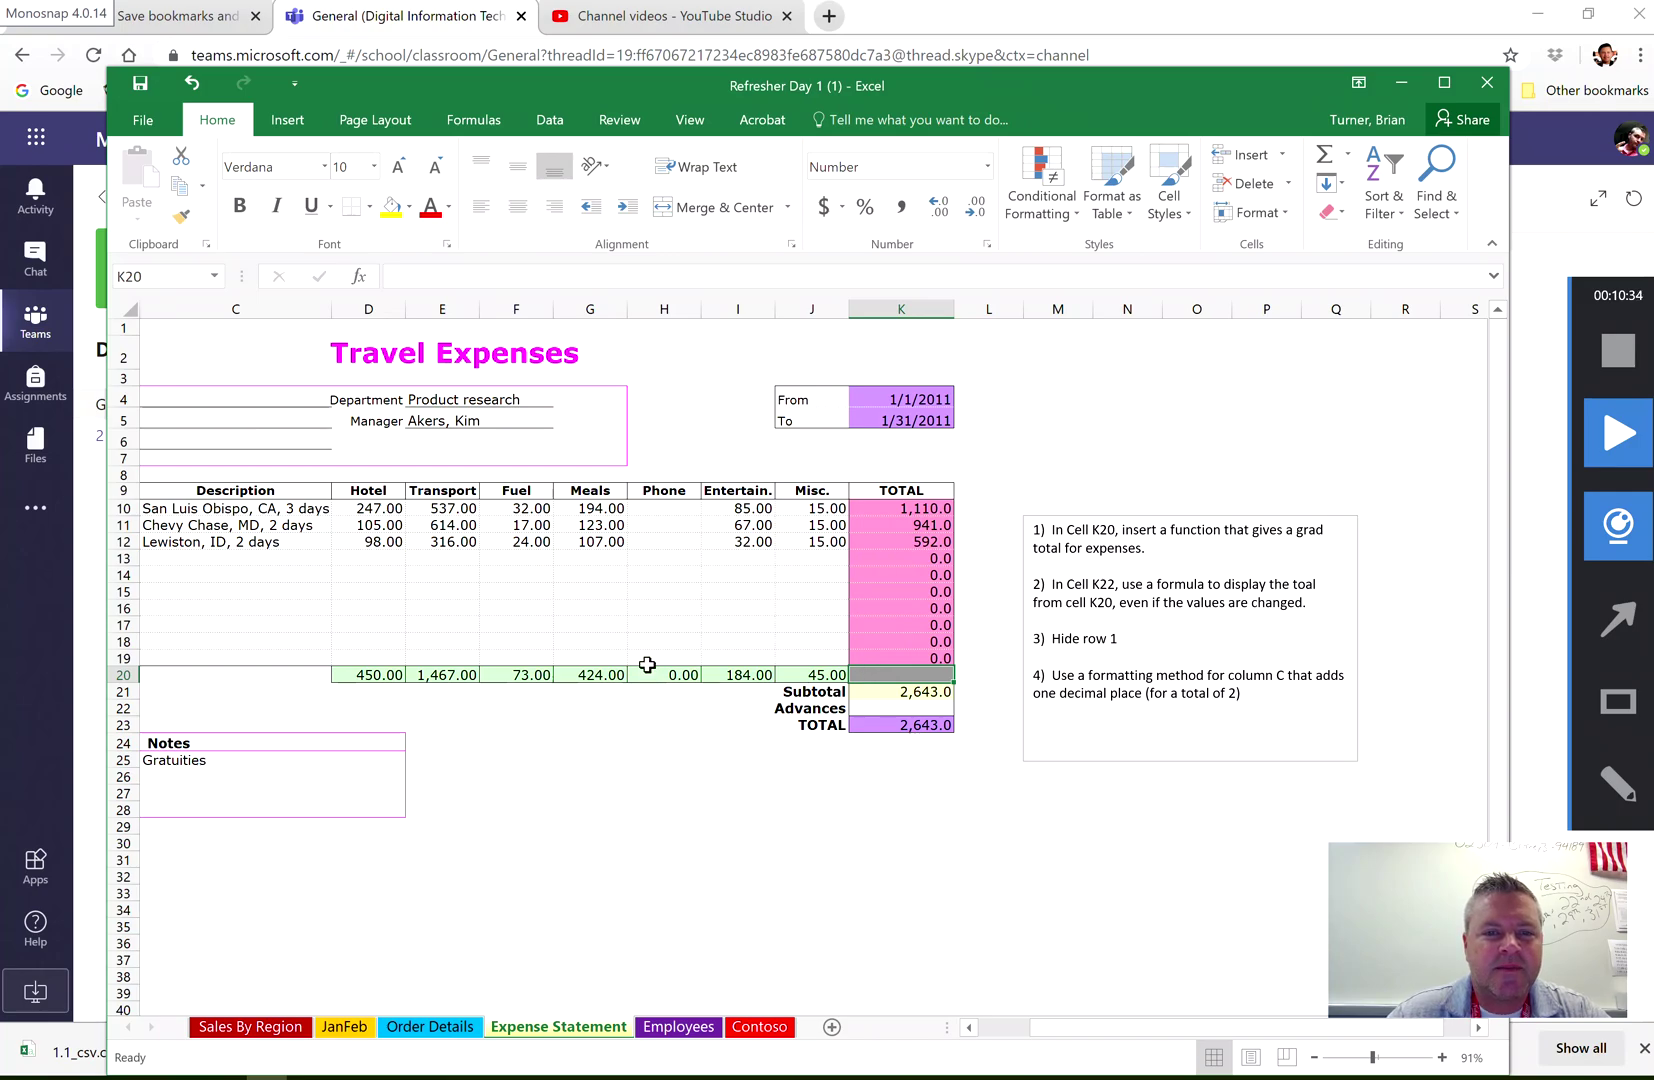
left_click(603, 675)
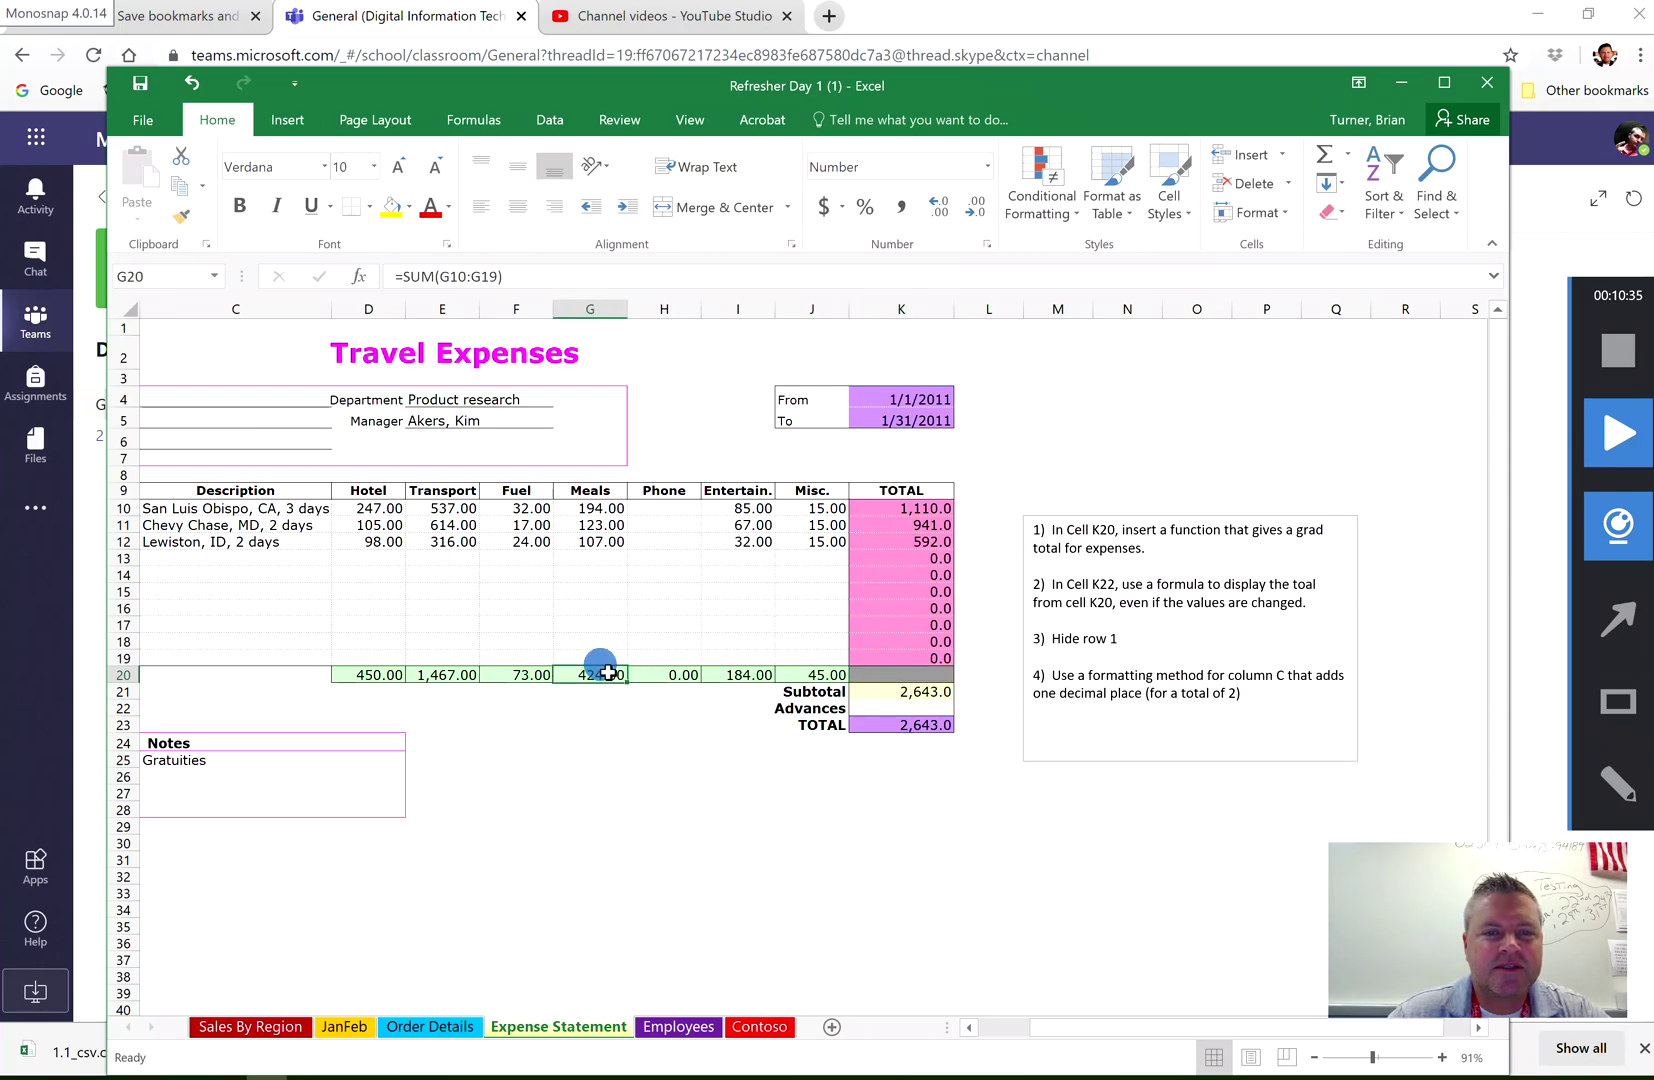
left_click(535, 676)
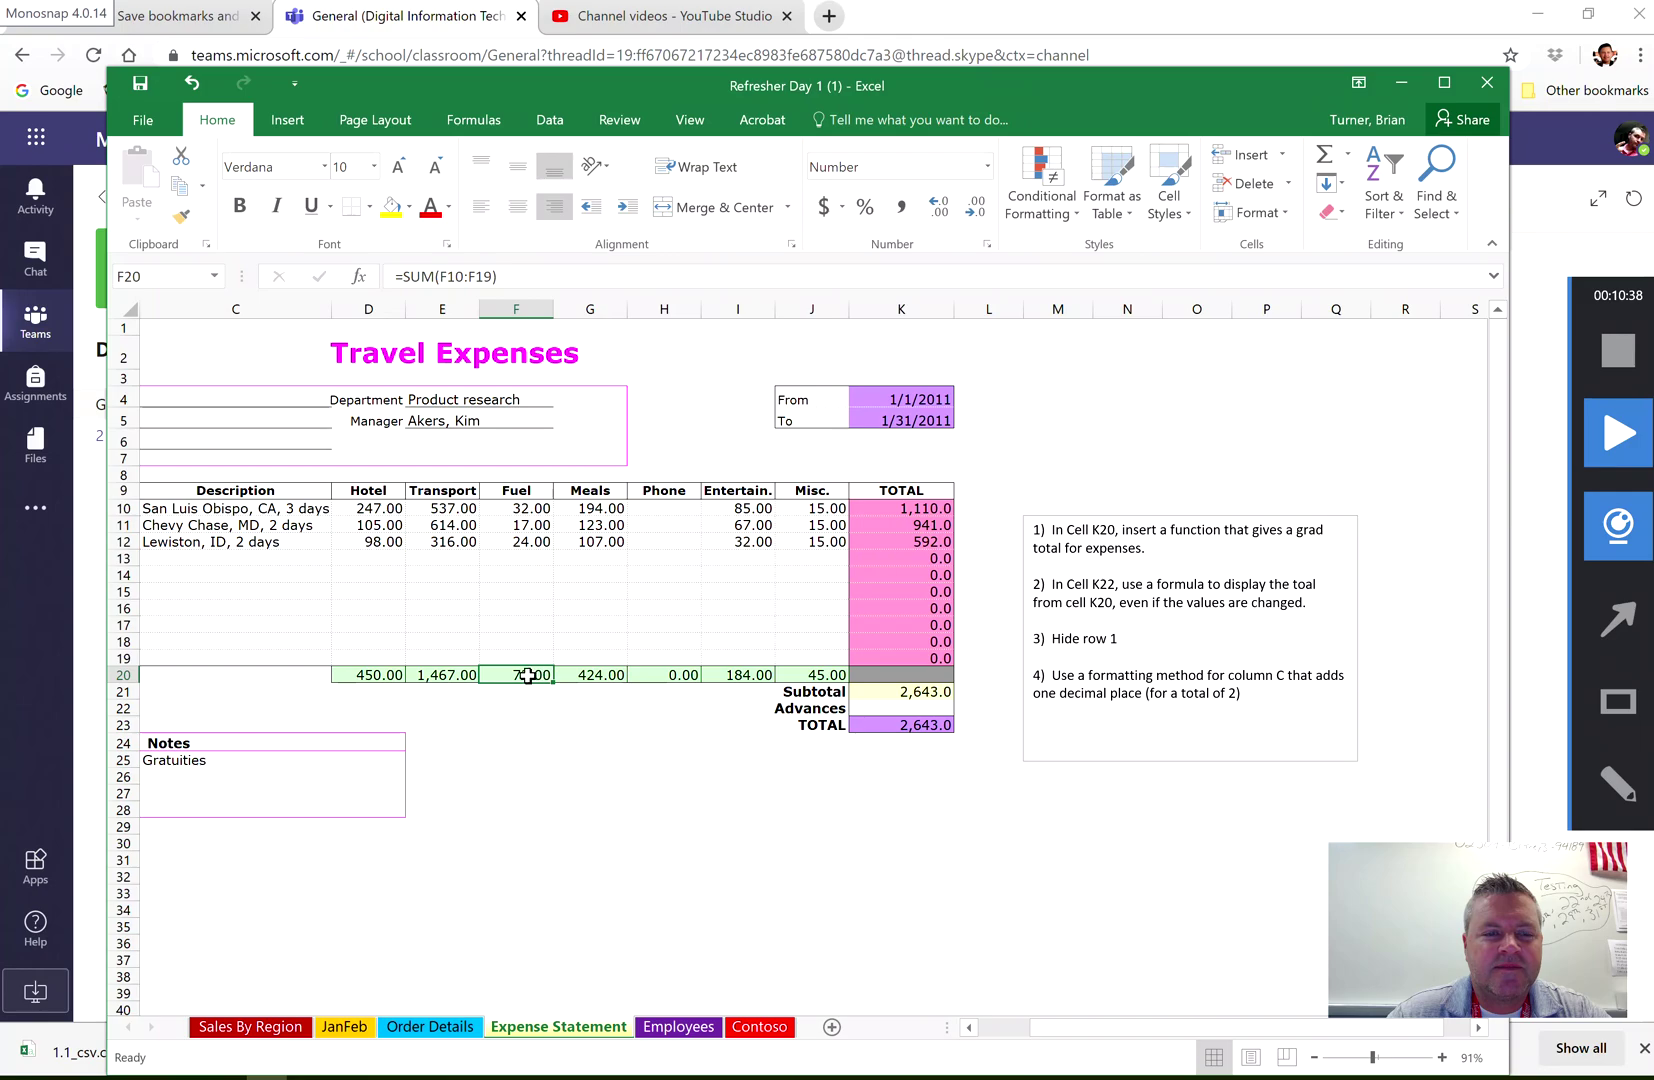
left_click(445, 675)
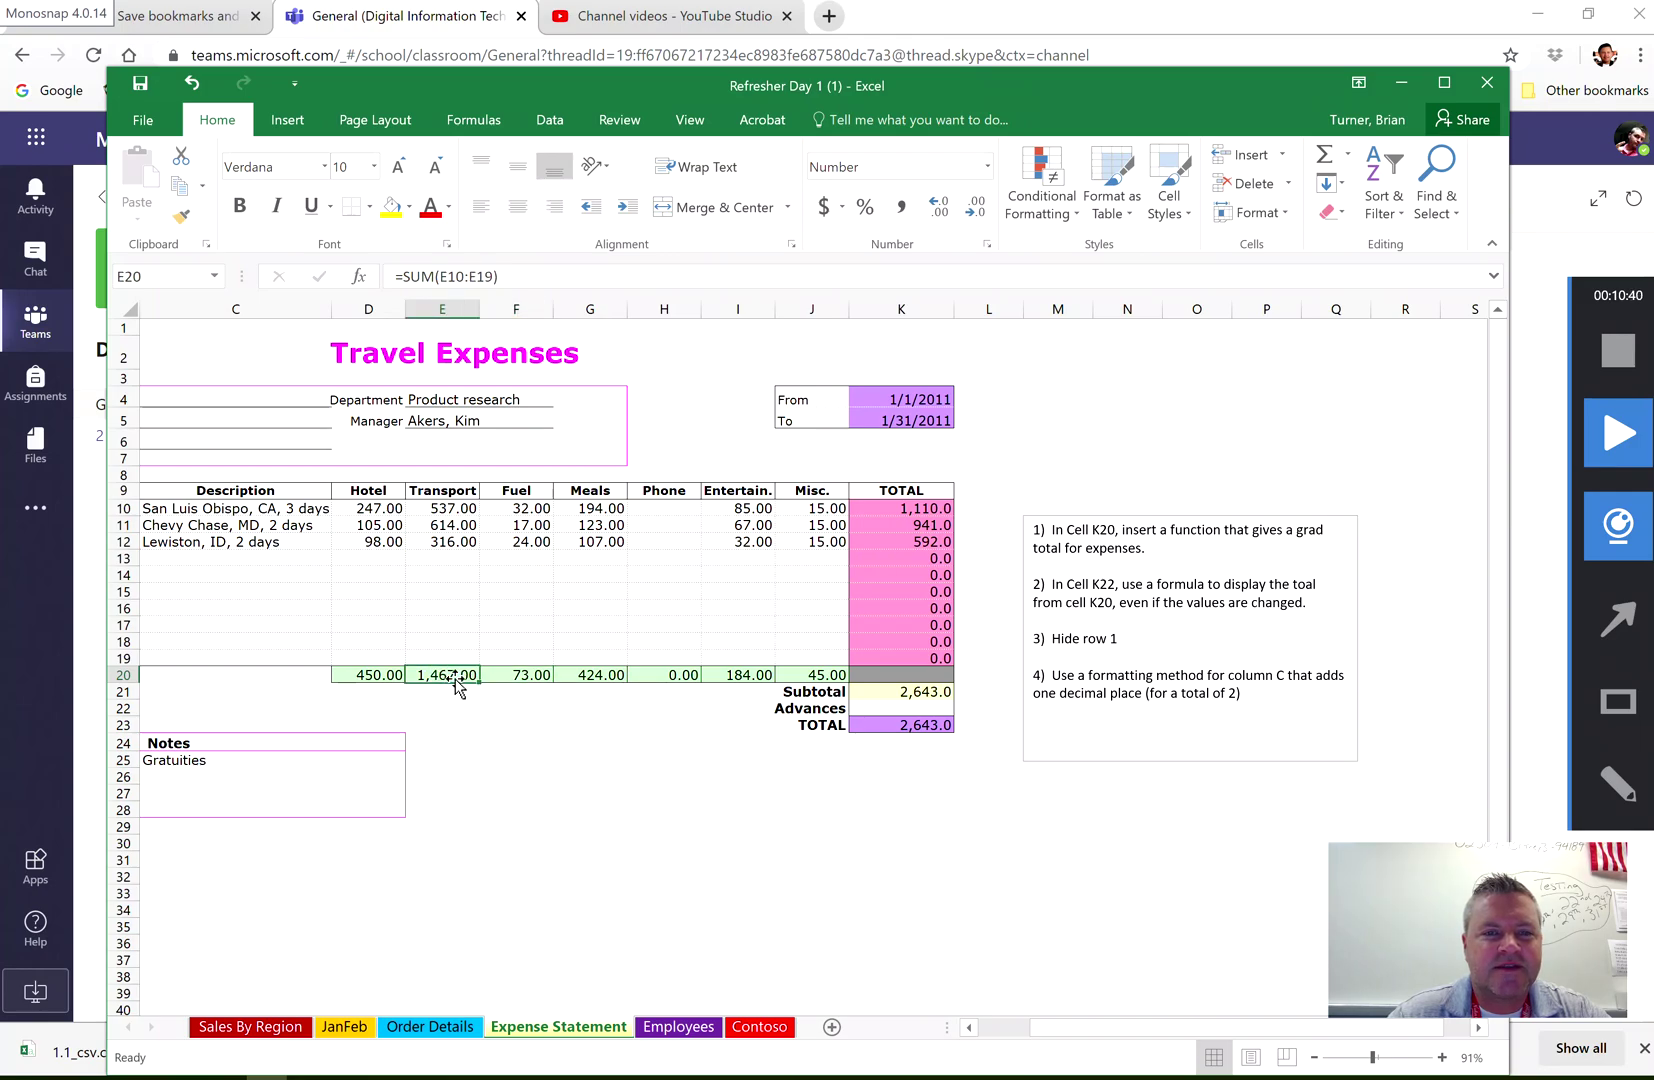
left_click(374, 675)
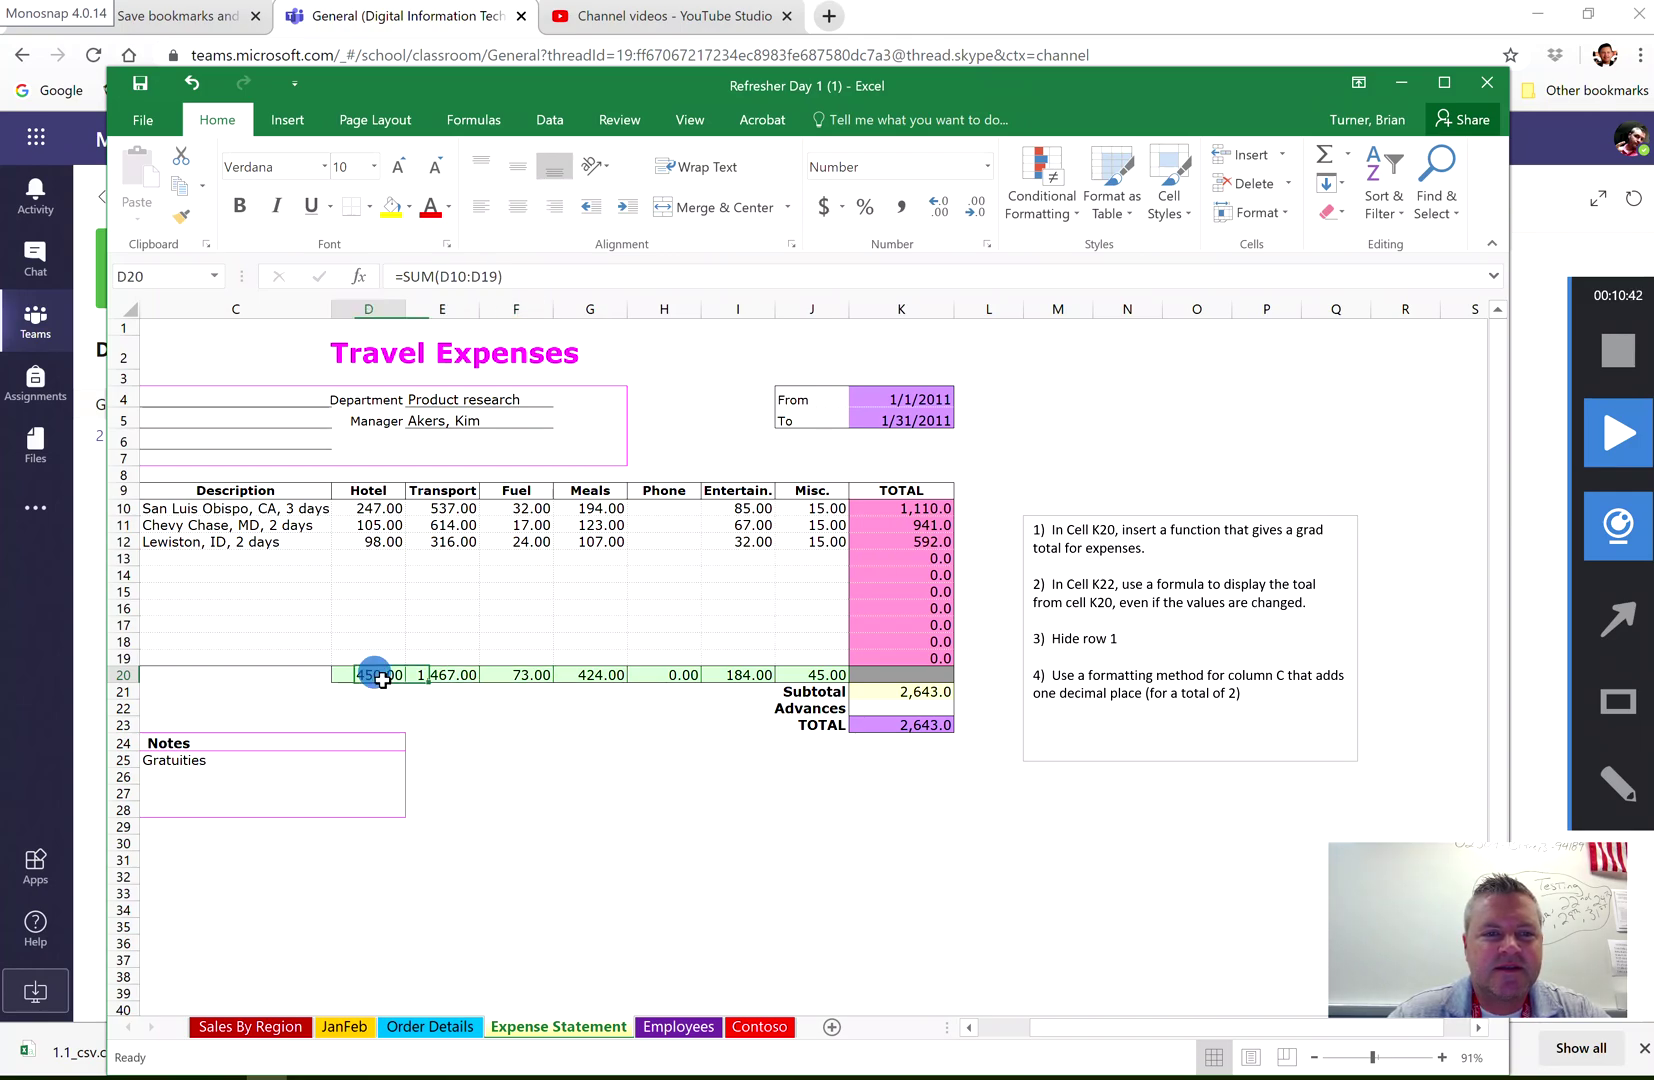
left_click(463, 676)
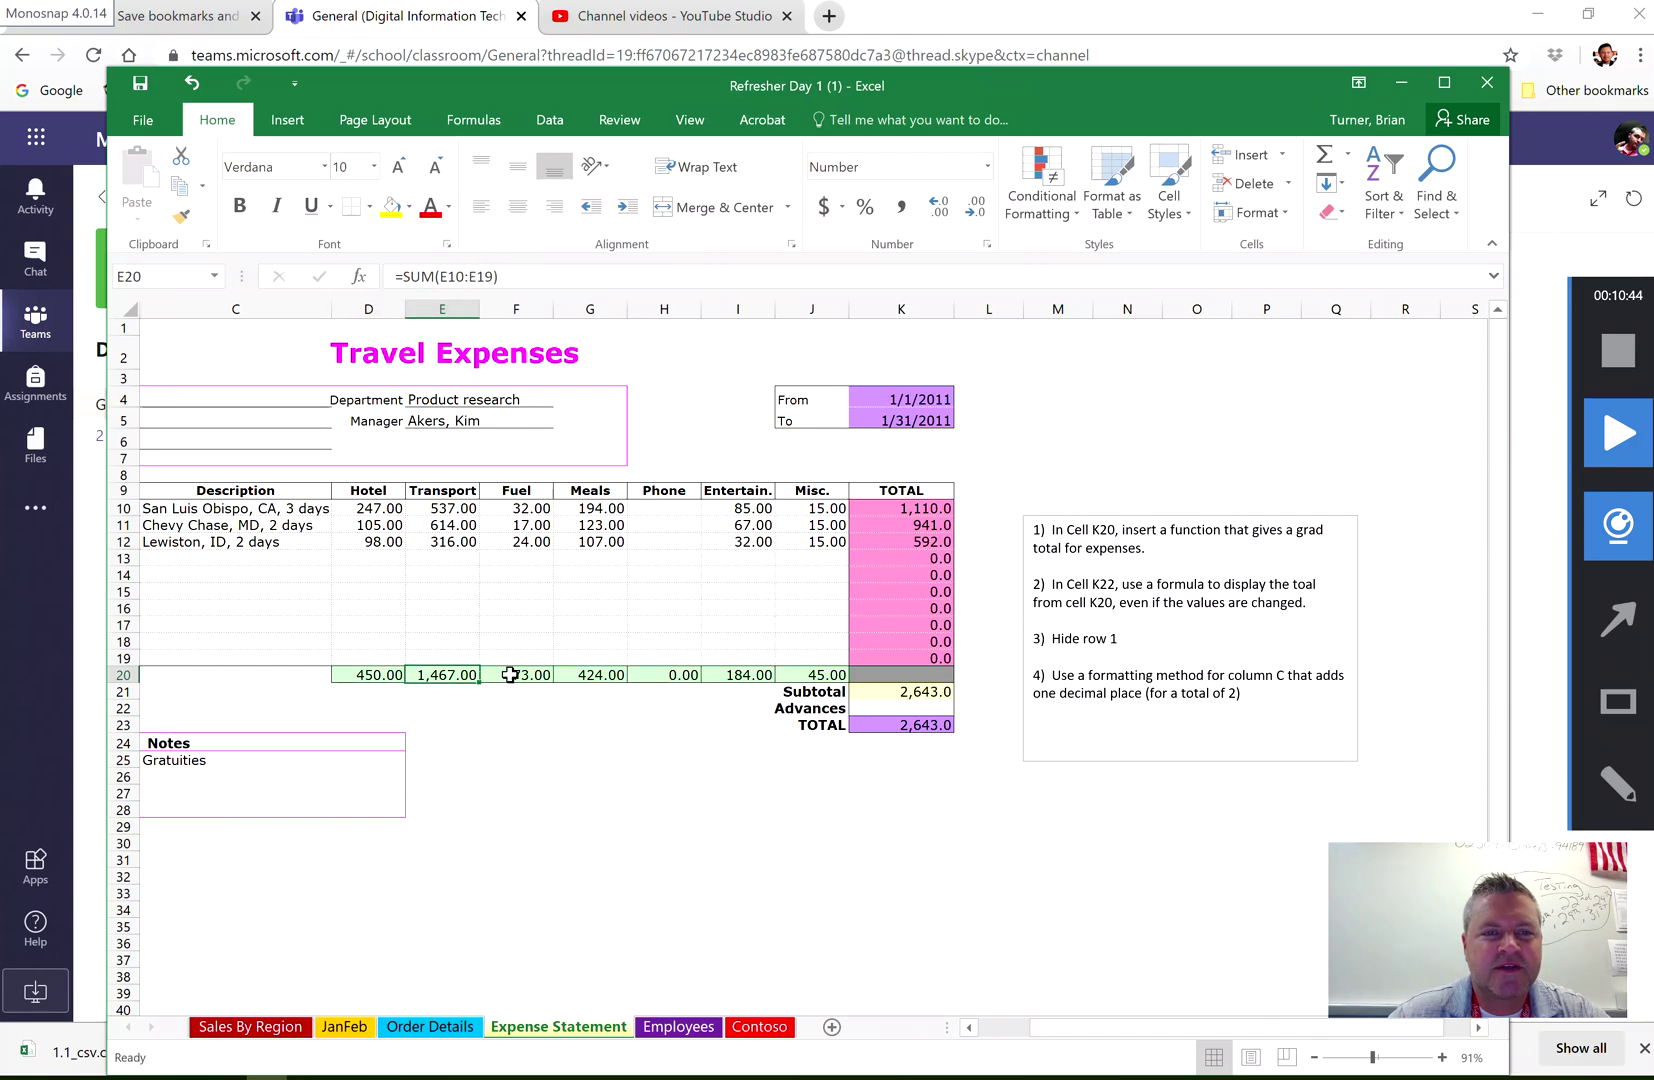
left_click(509, 676)
left_click(600, 675)
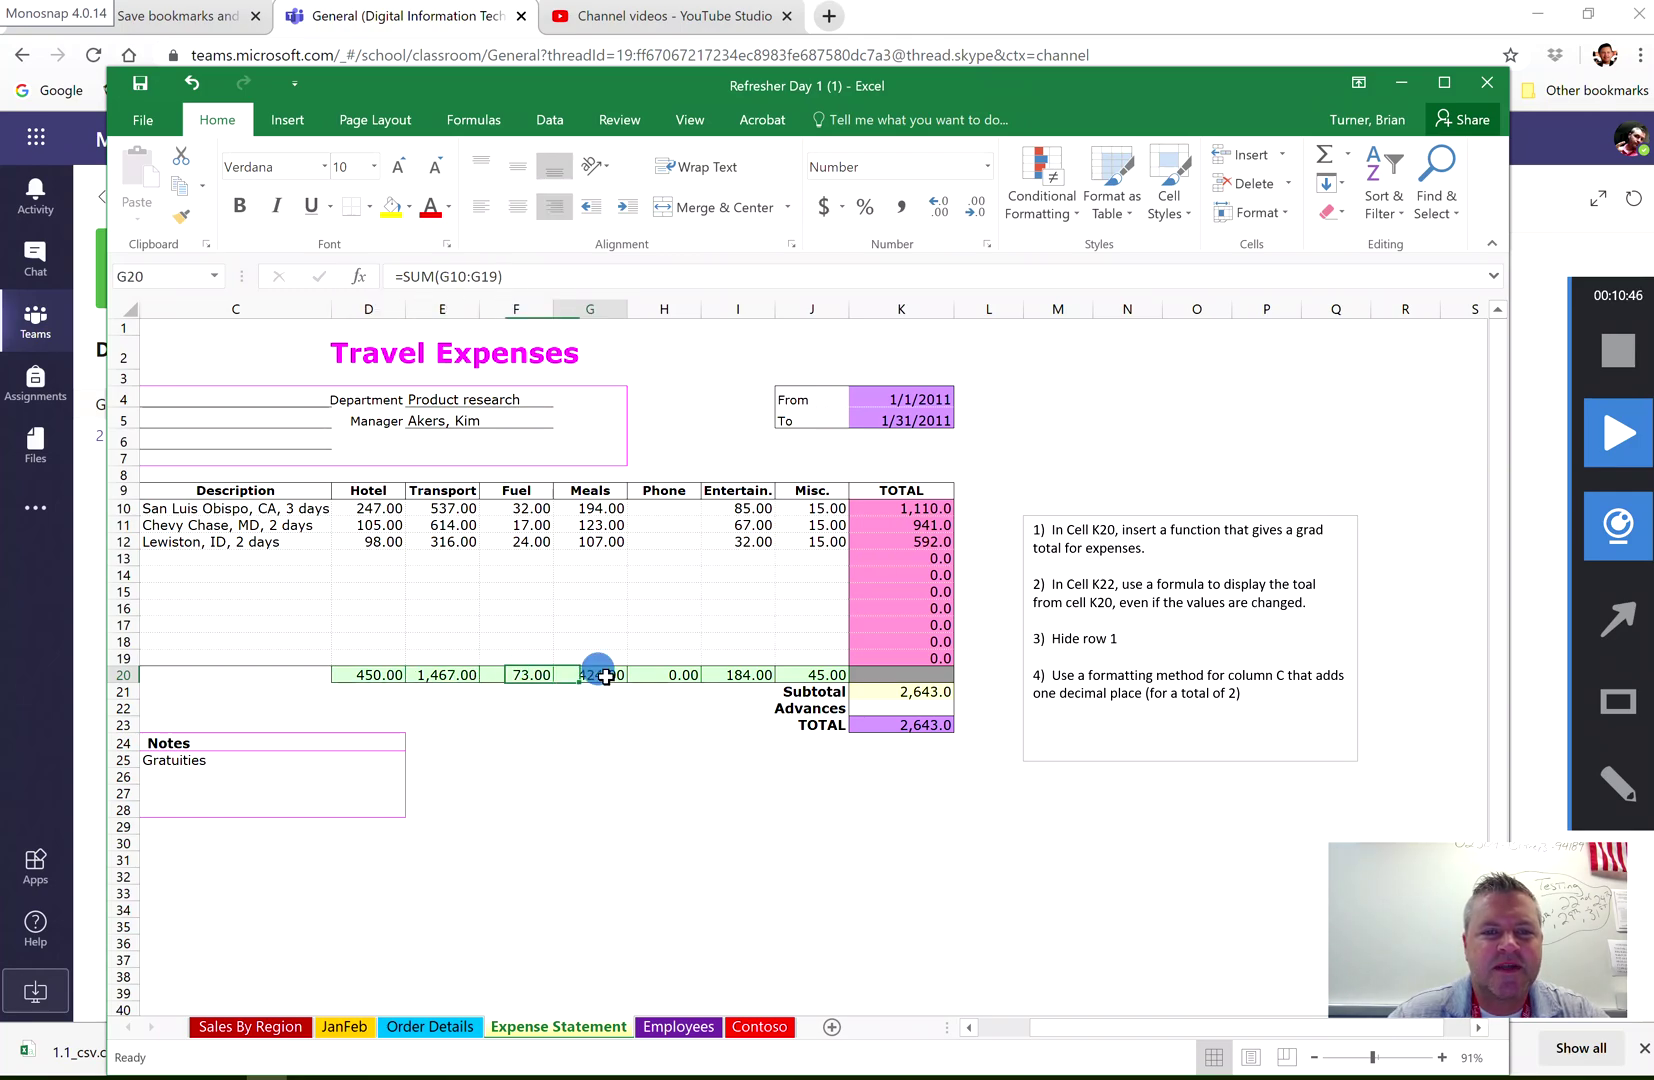
left_click(678, 676)
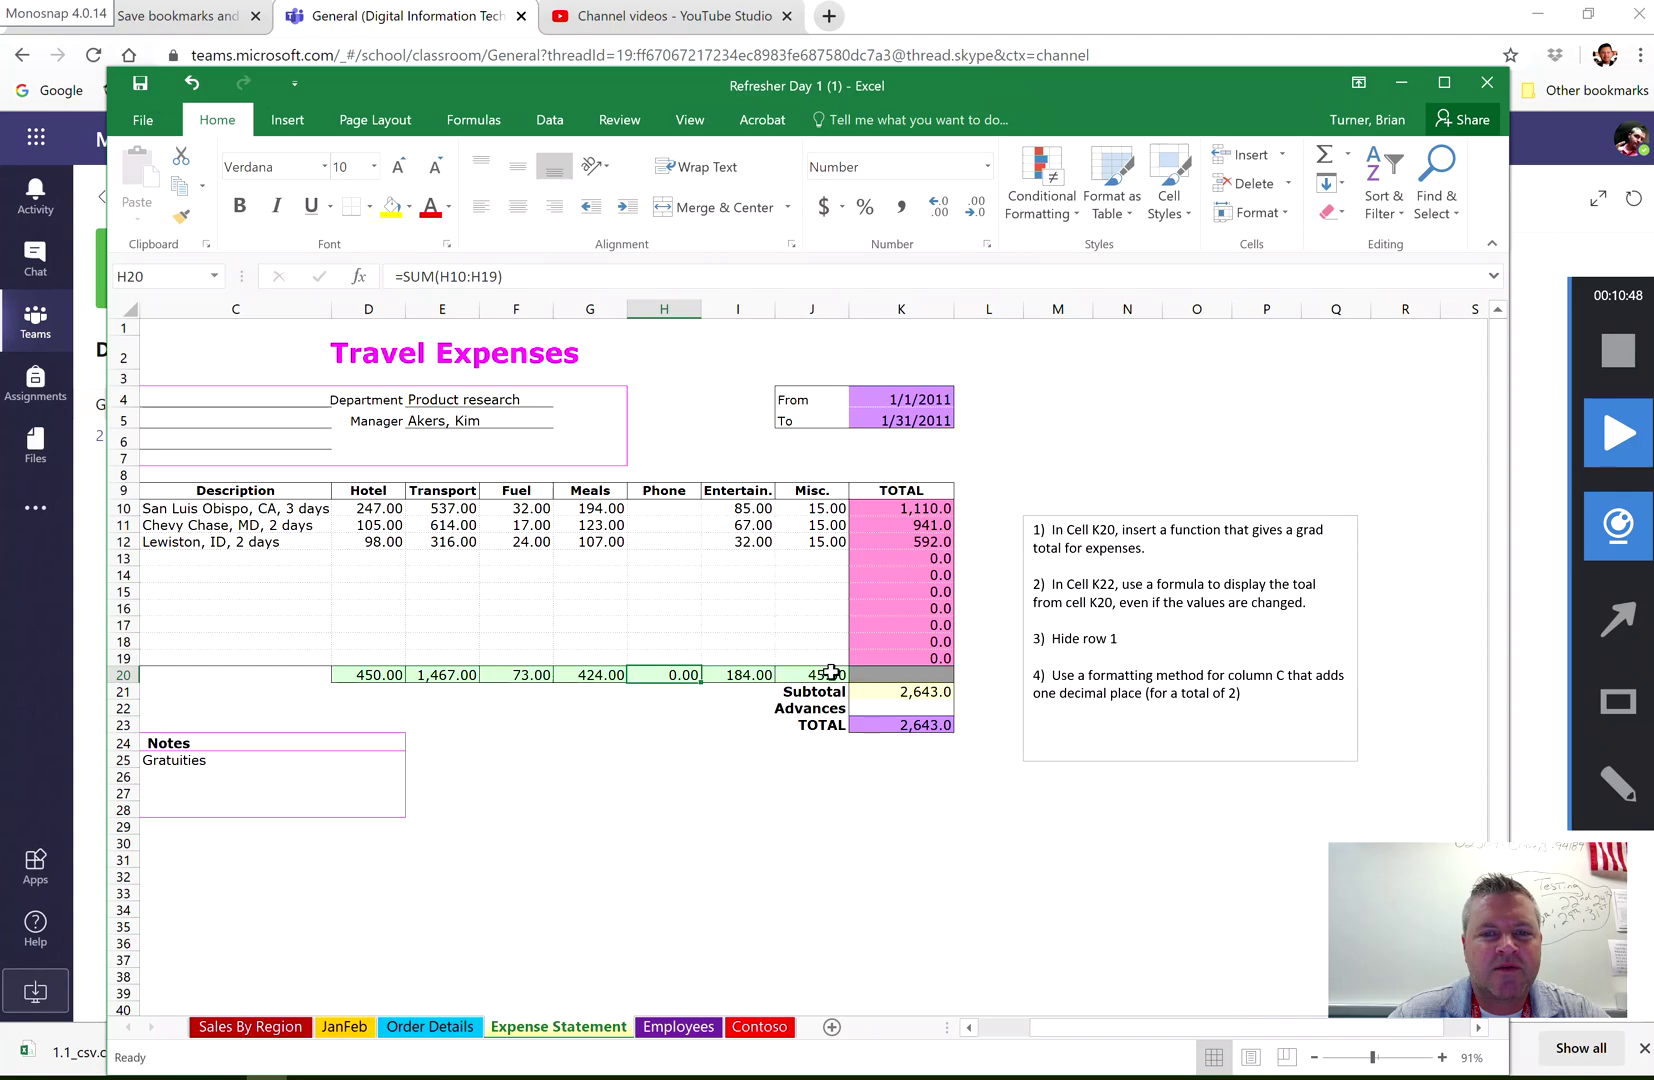
left_click(922, 508)
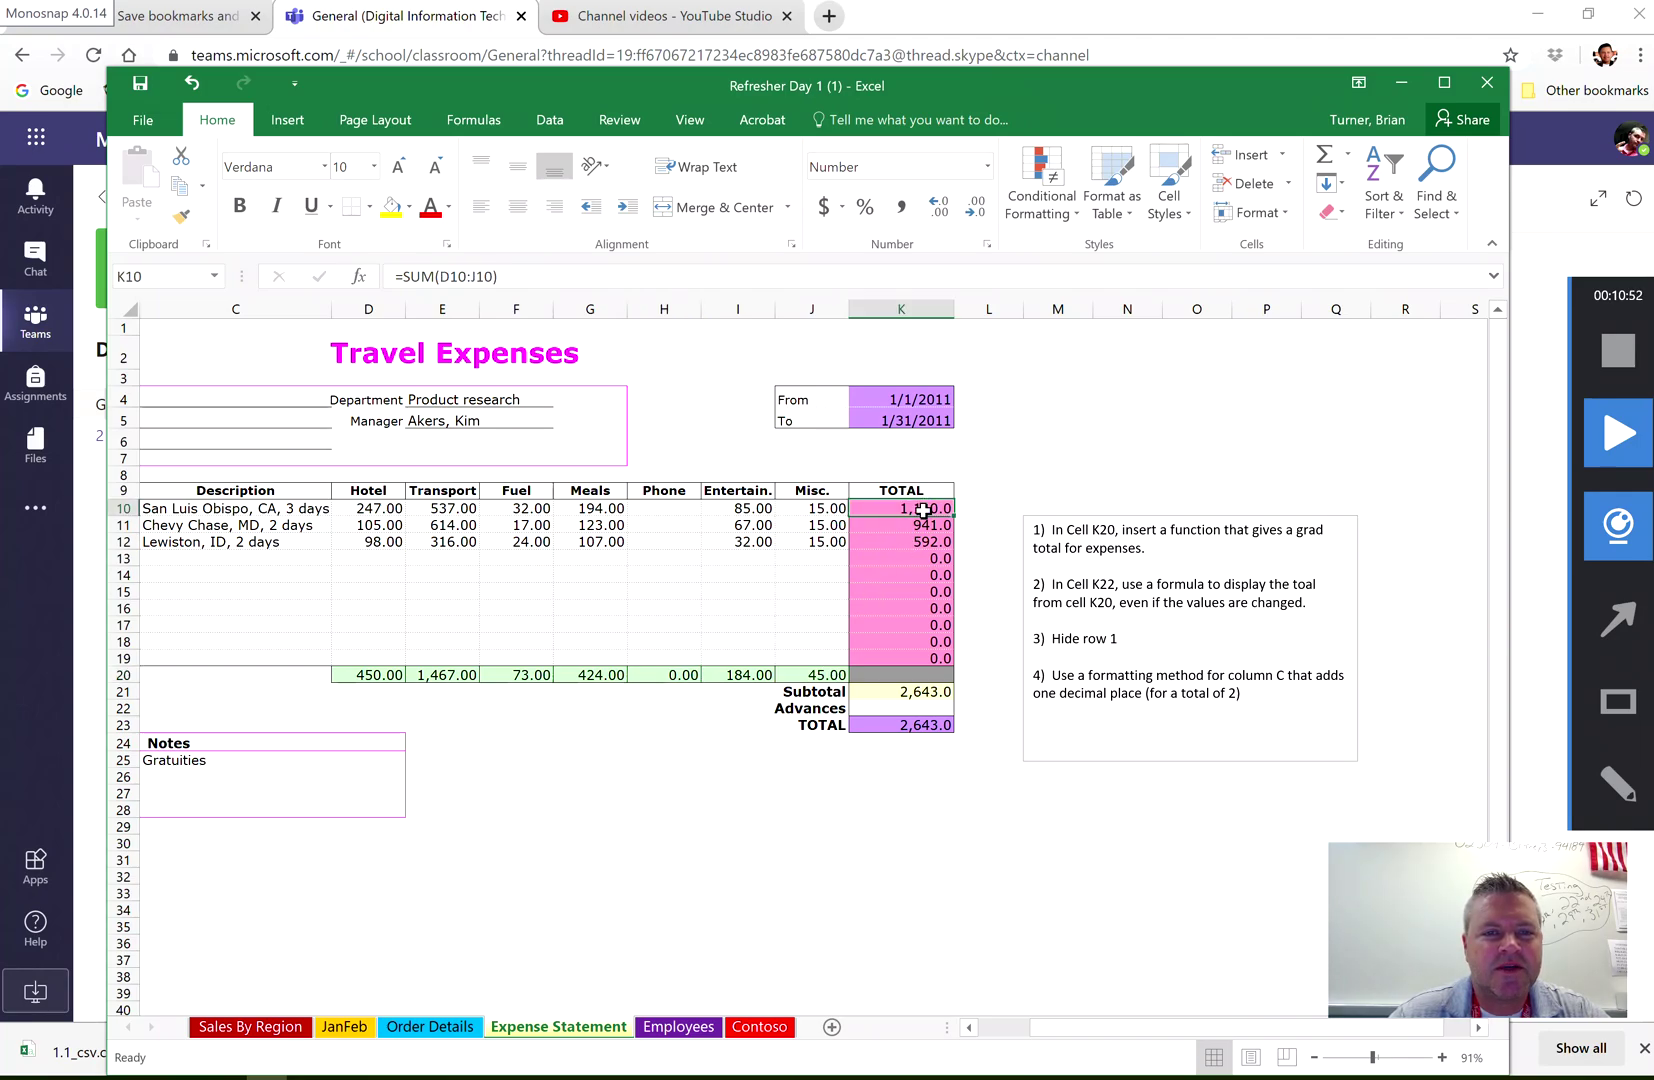
left_click(928, 525)
Insert an AutoSum function in K20 that totals K10:K19
left_click(902, 675)
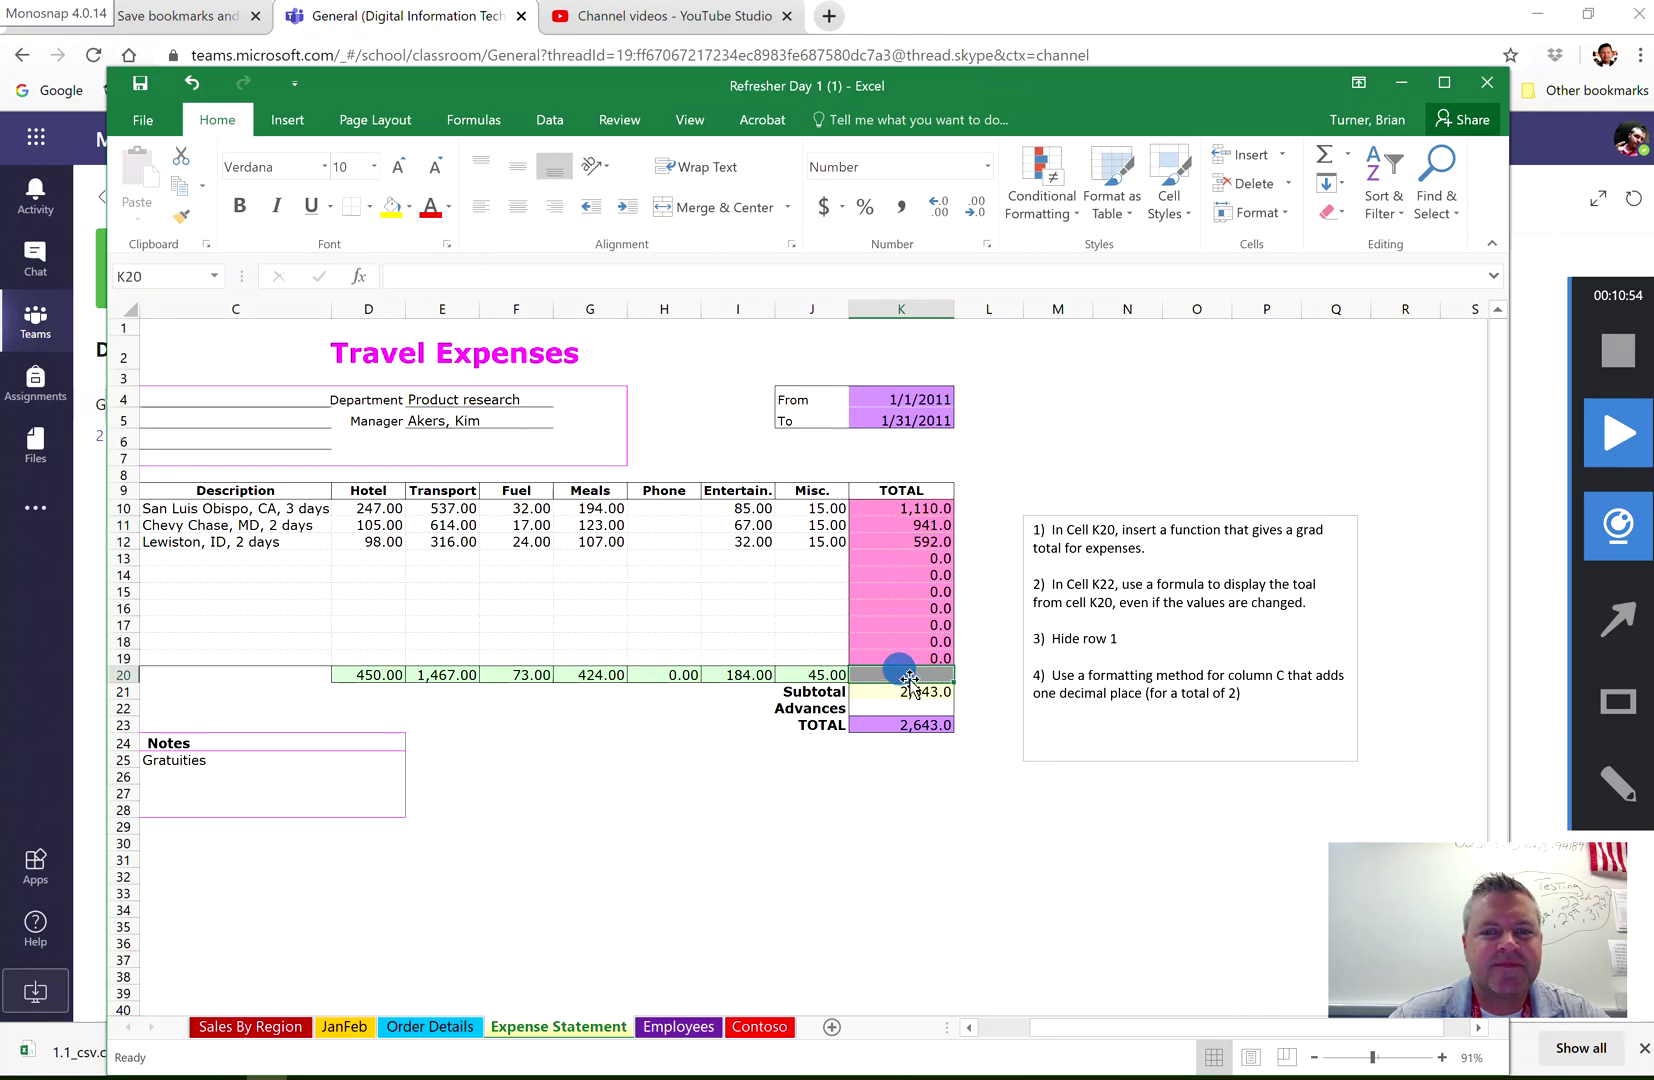
left_click(497, 115)
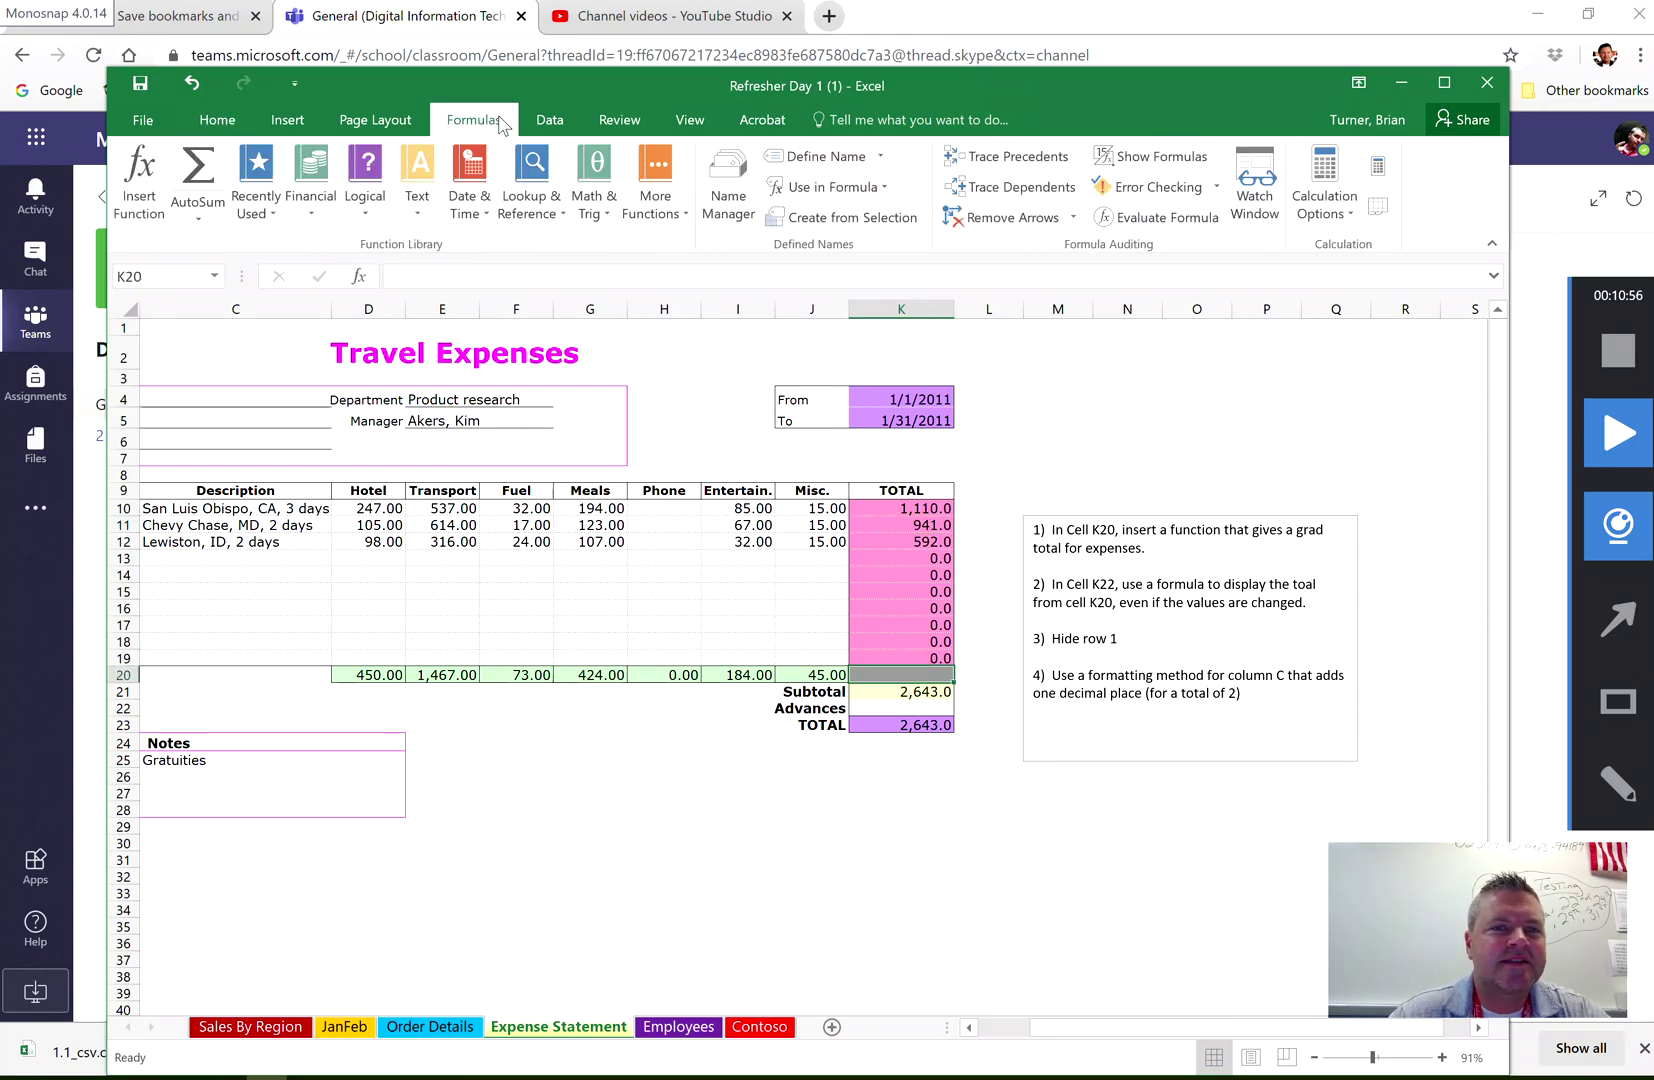
left_click(200, 170)
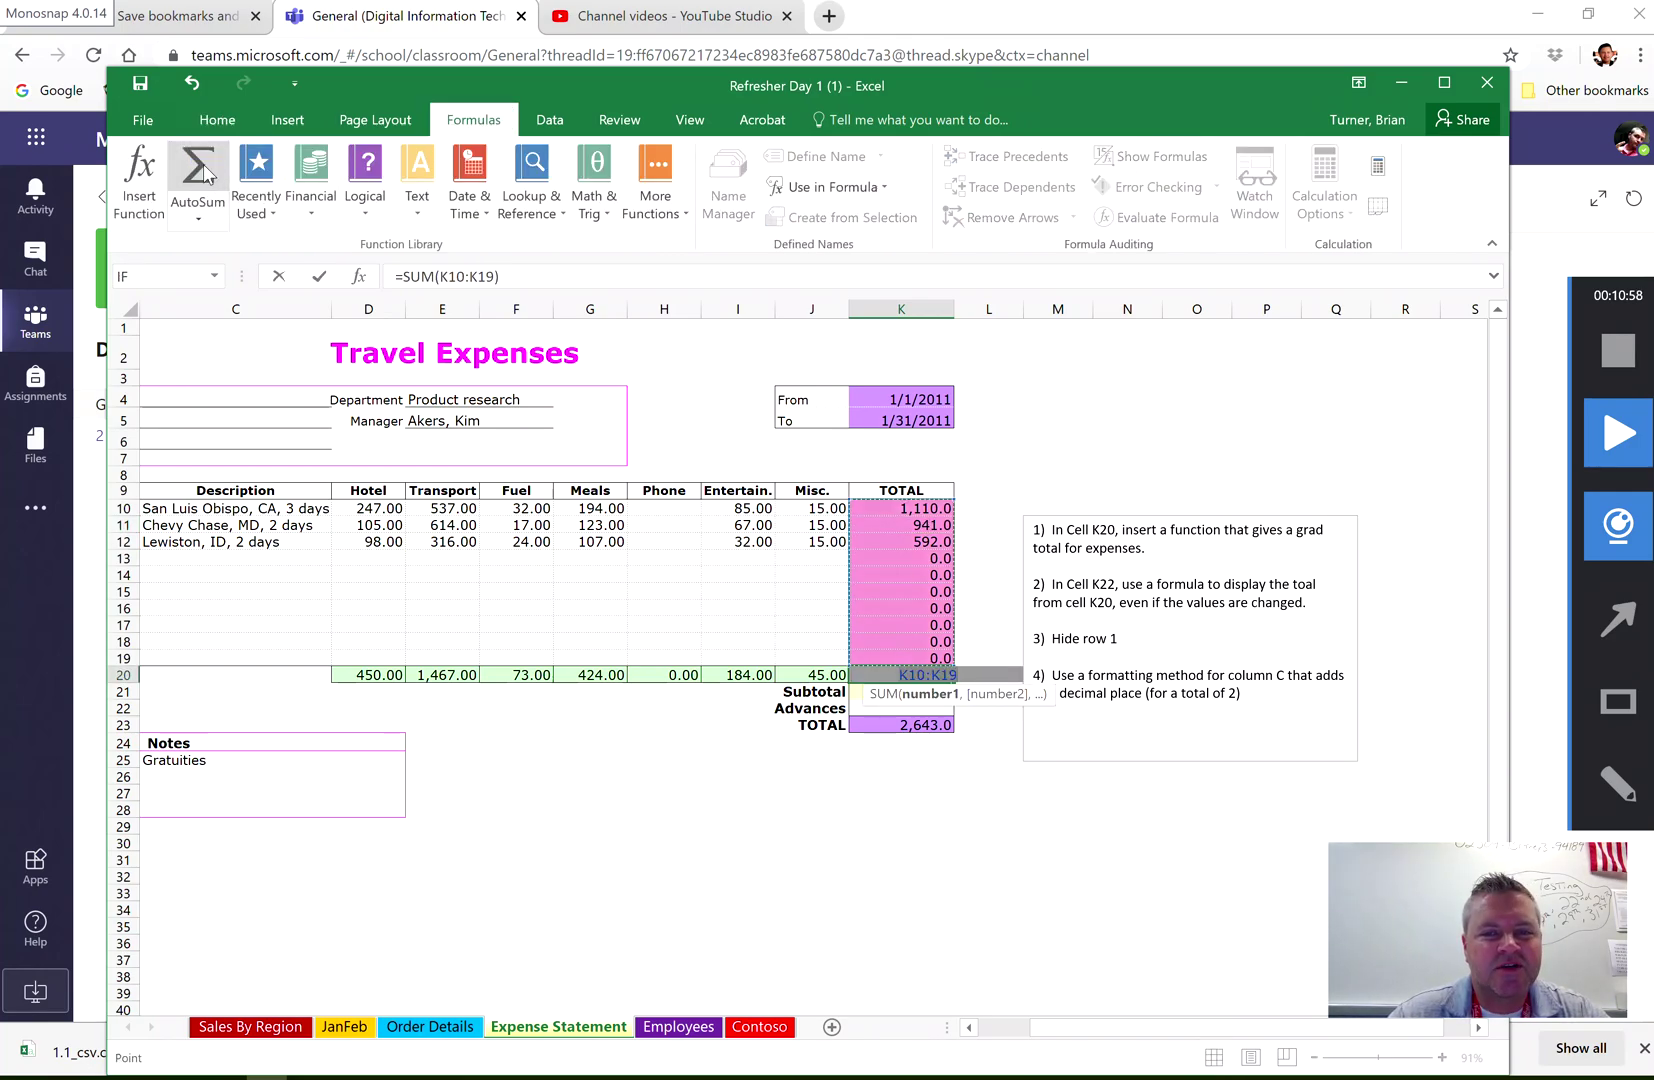
key("Return")
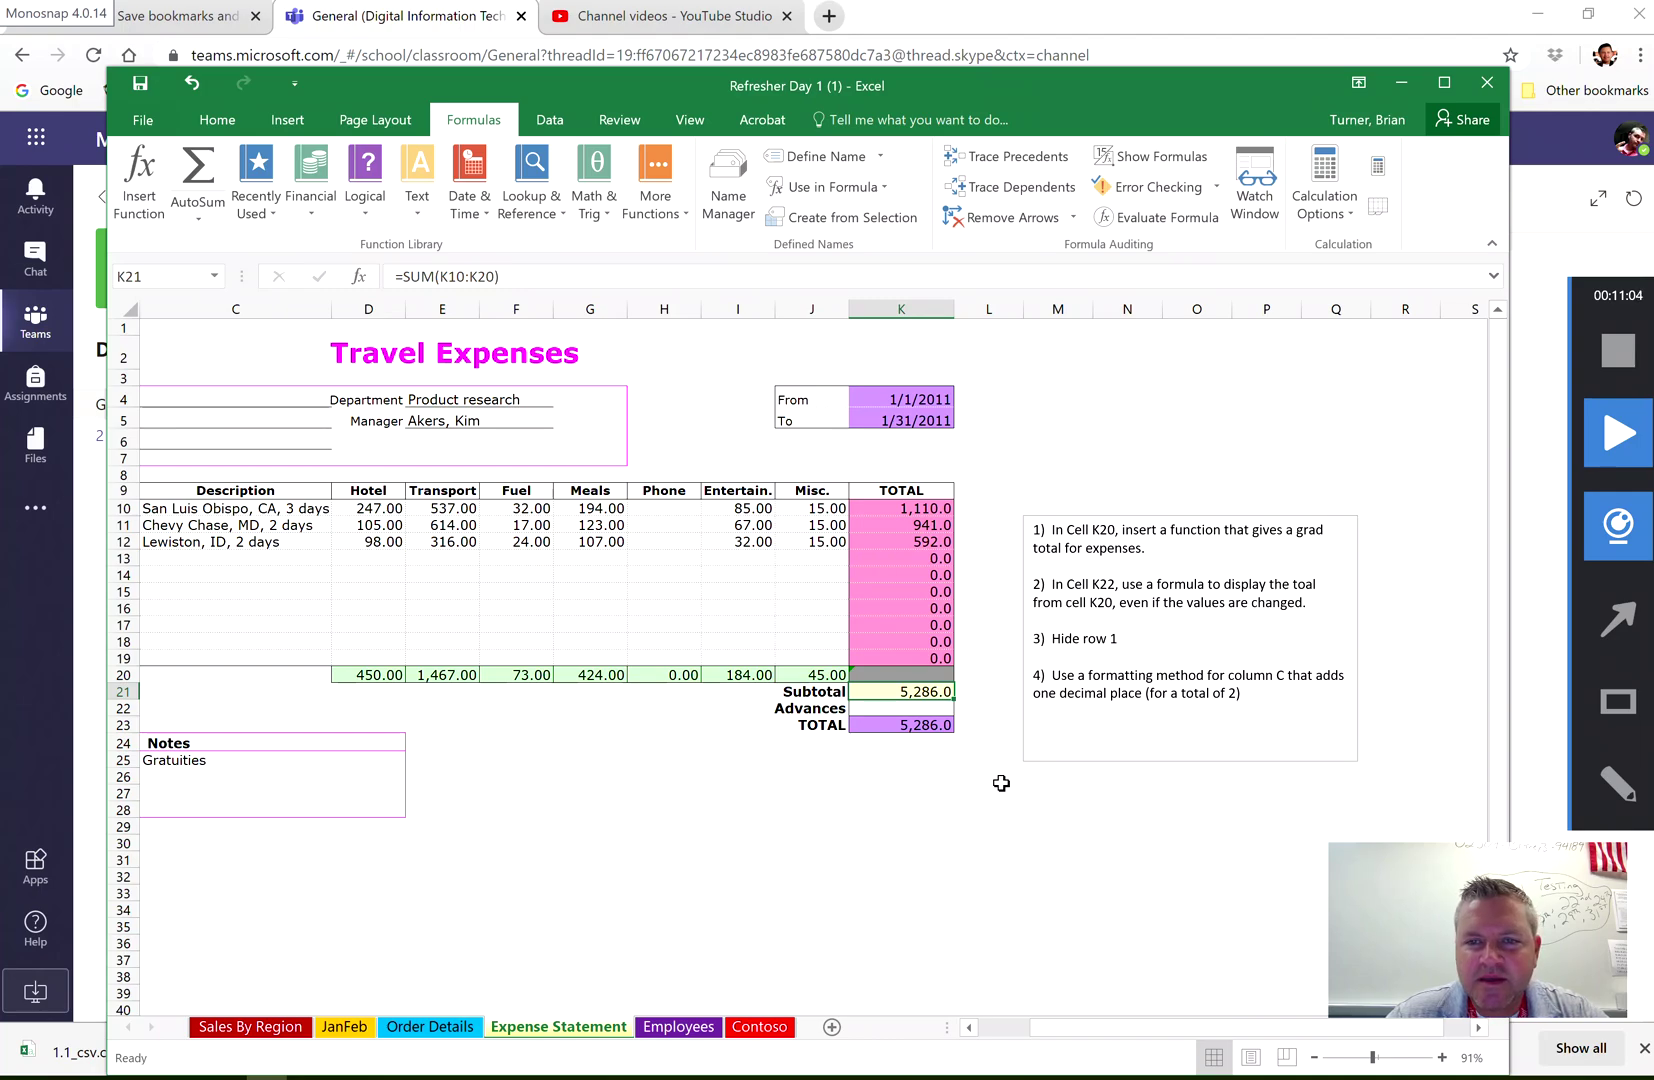
Change the font color of the grand total in K20 to white
left_click(910, 674)
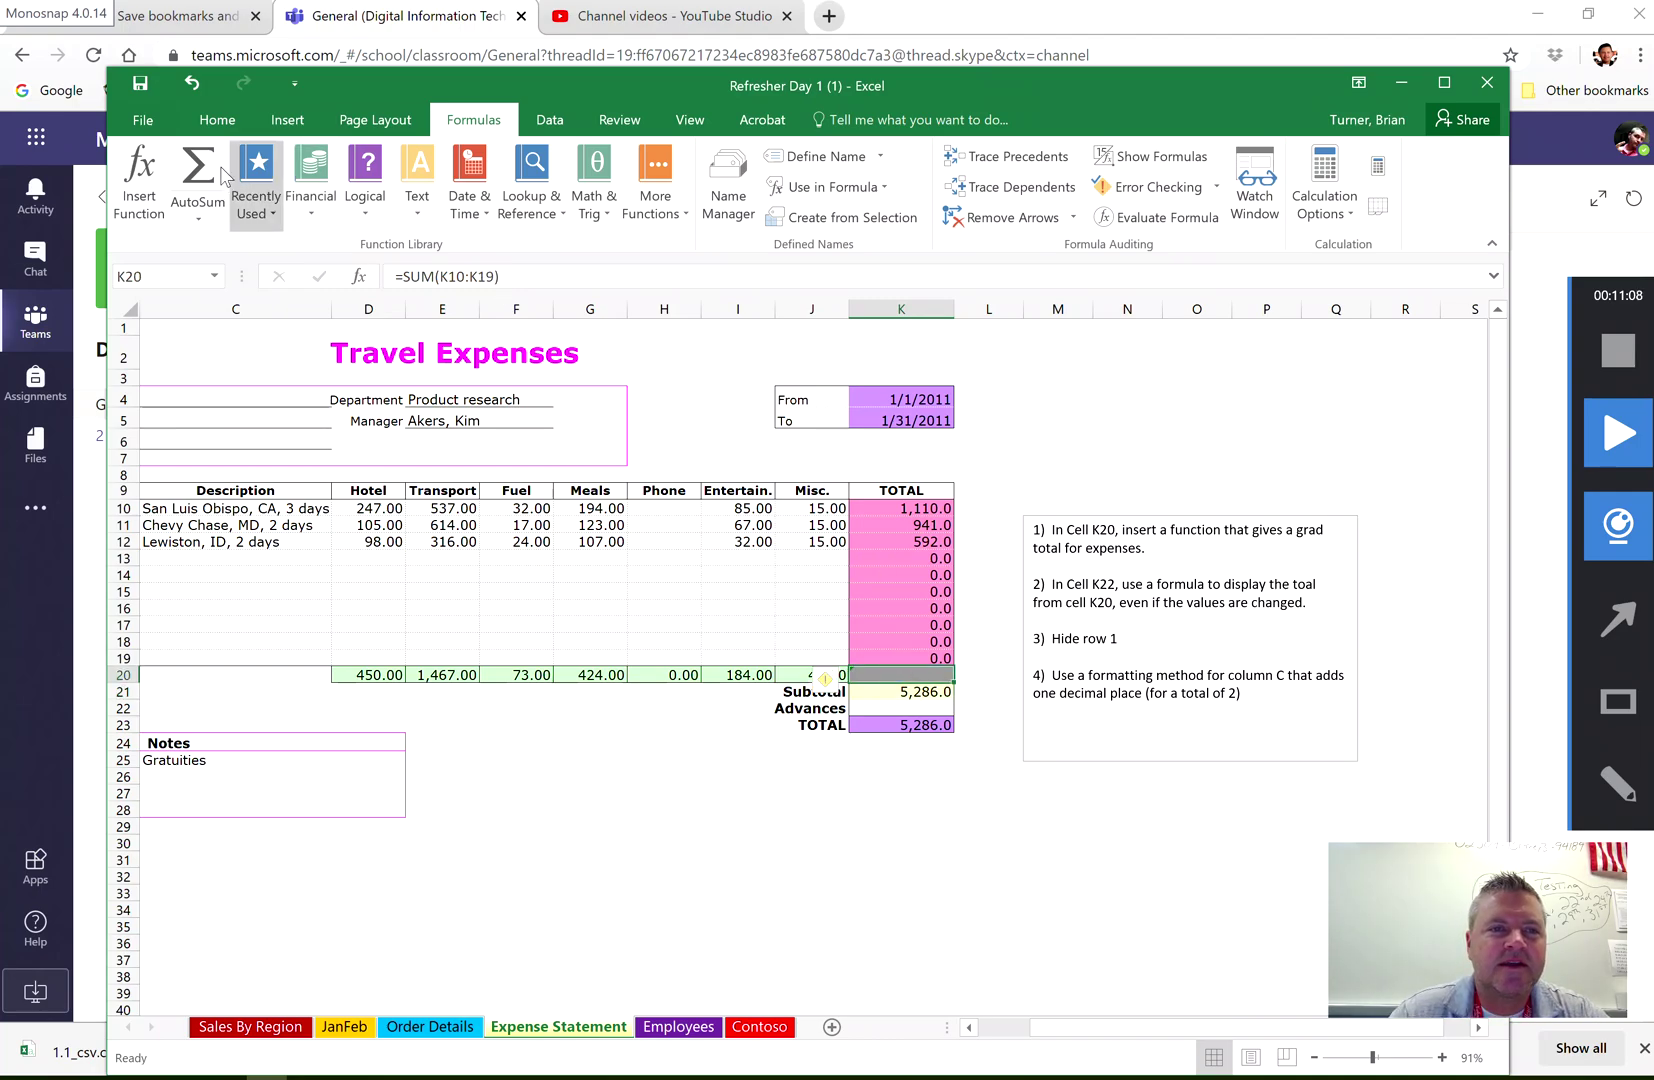
left_click(228, 121)
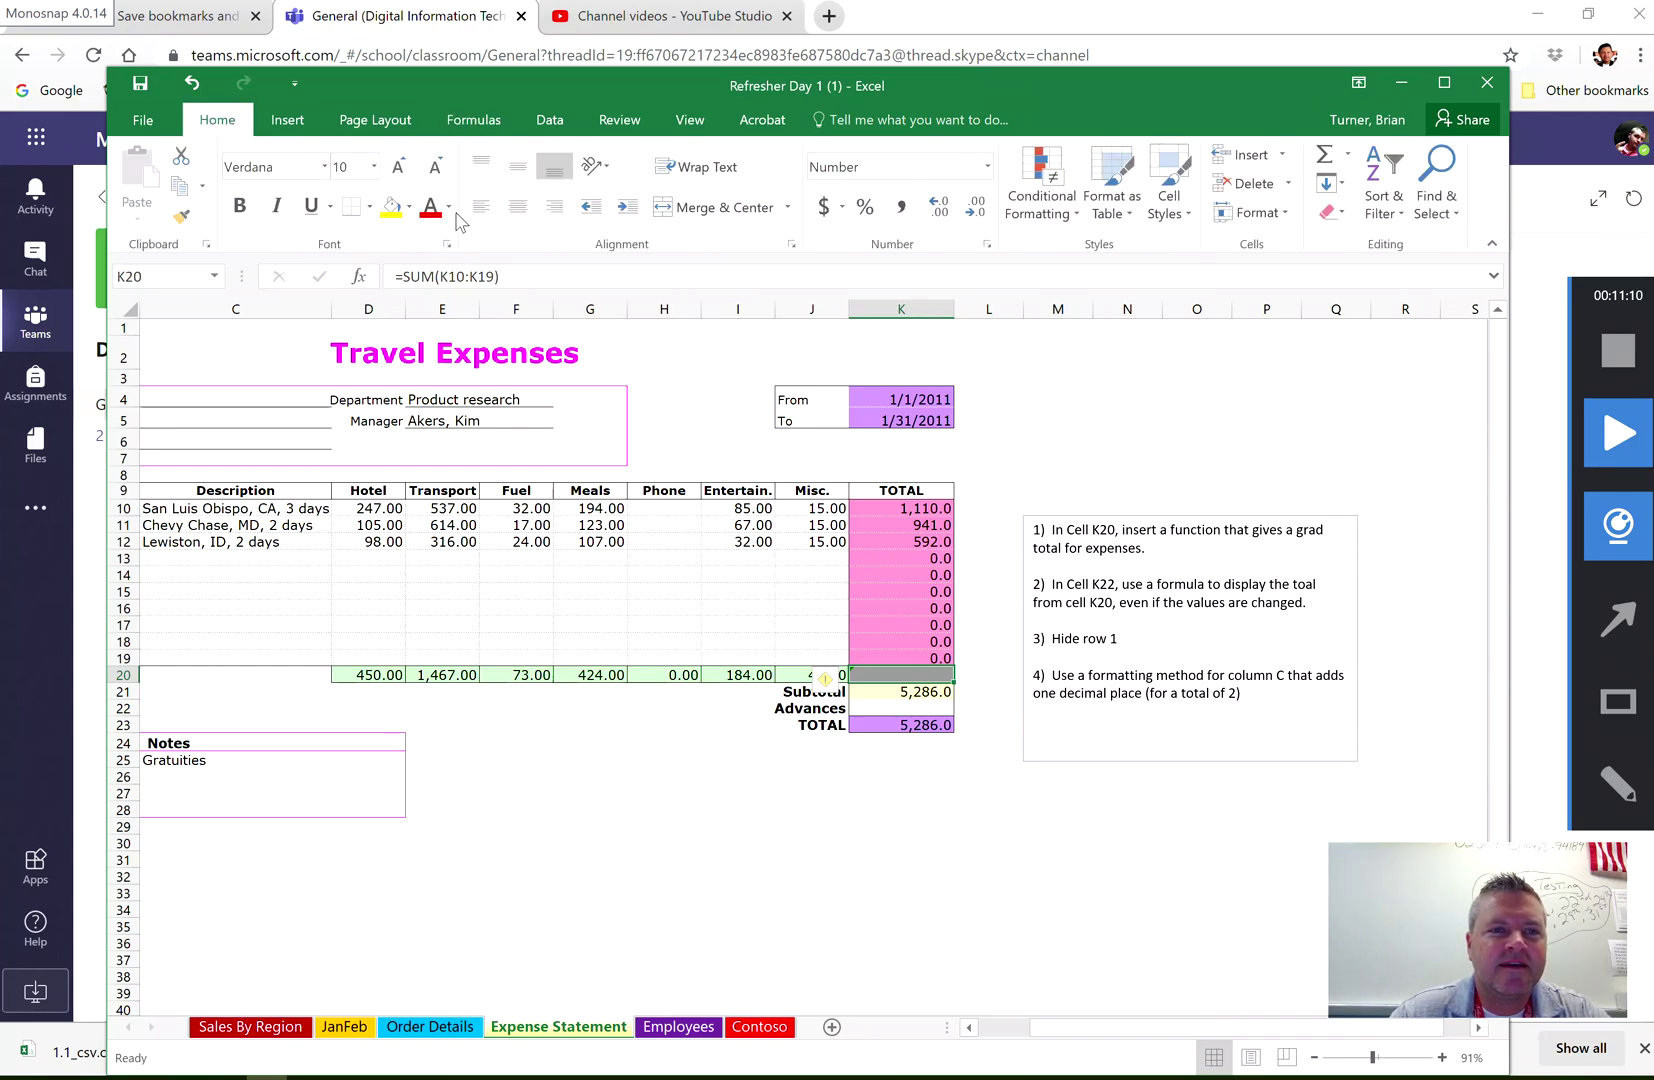
left_click(448, 206)
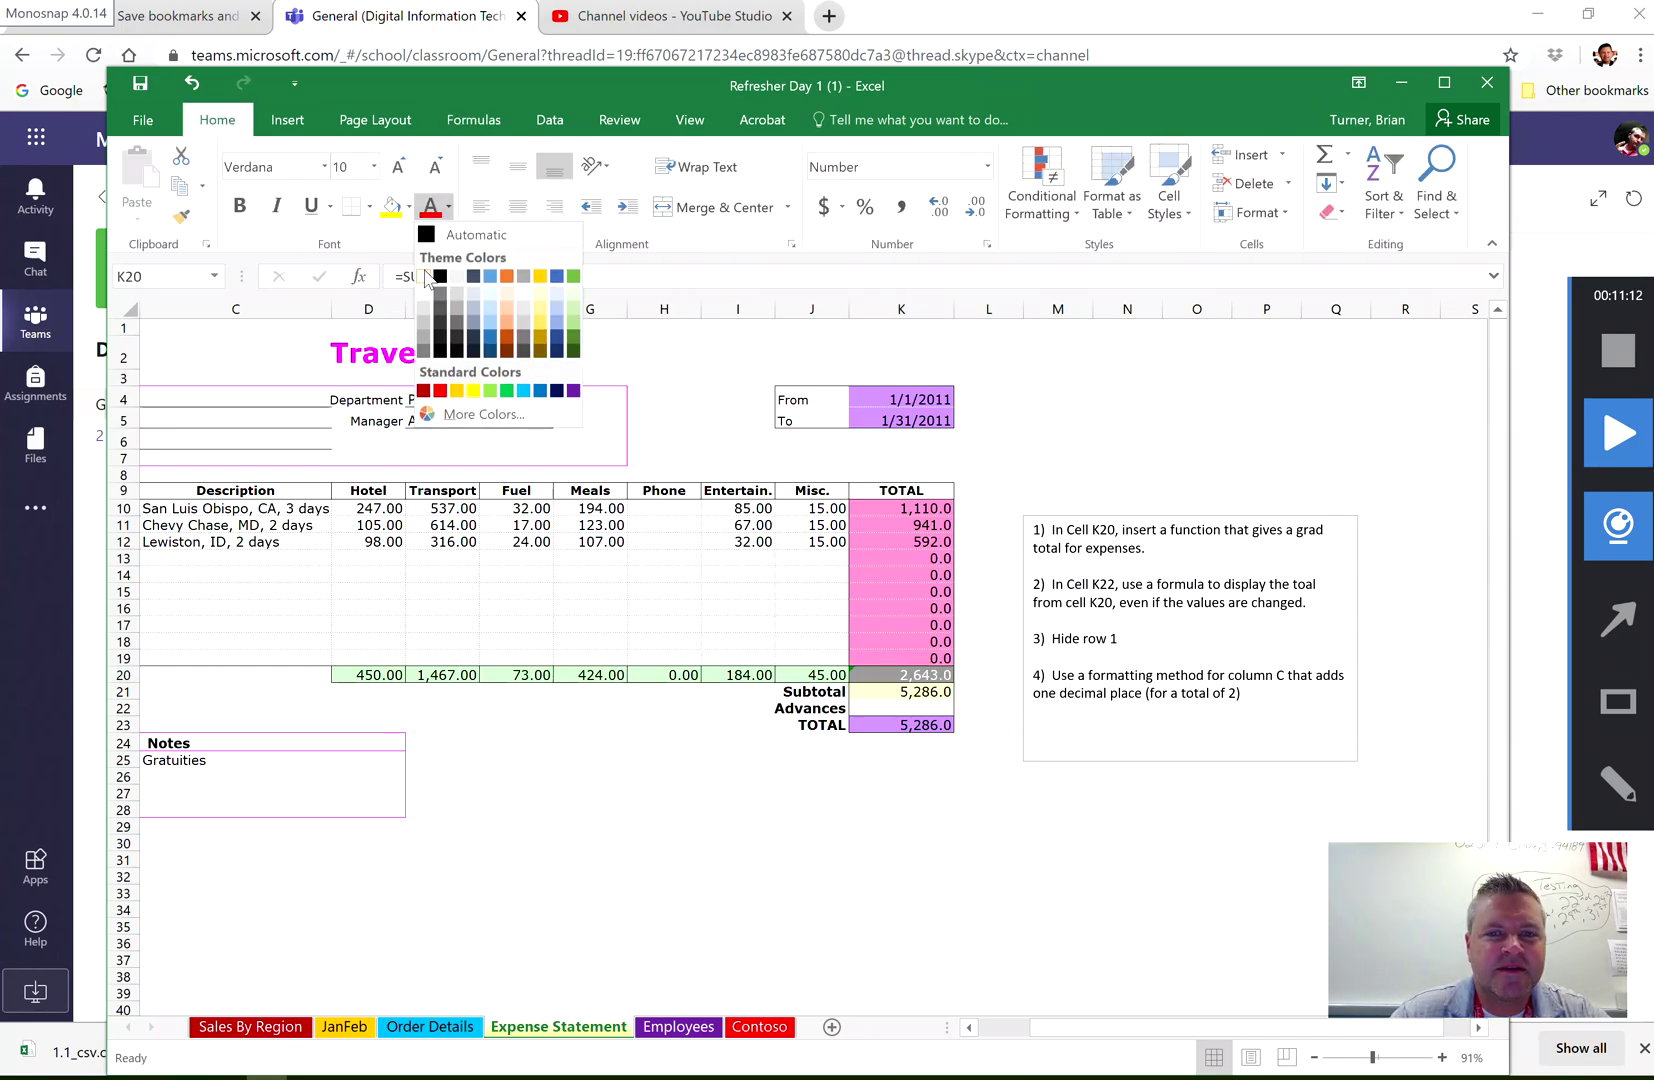
left_click(427, 278)
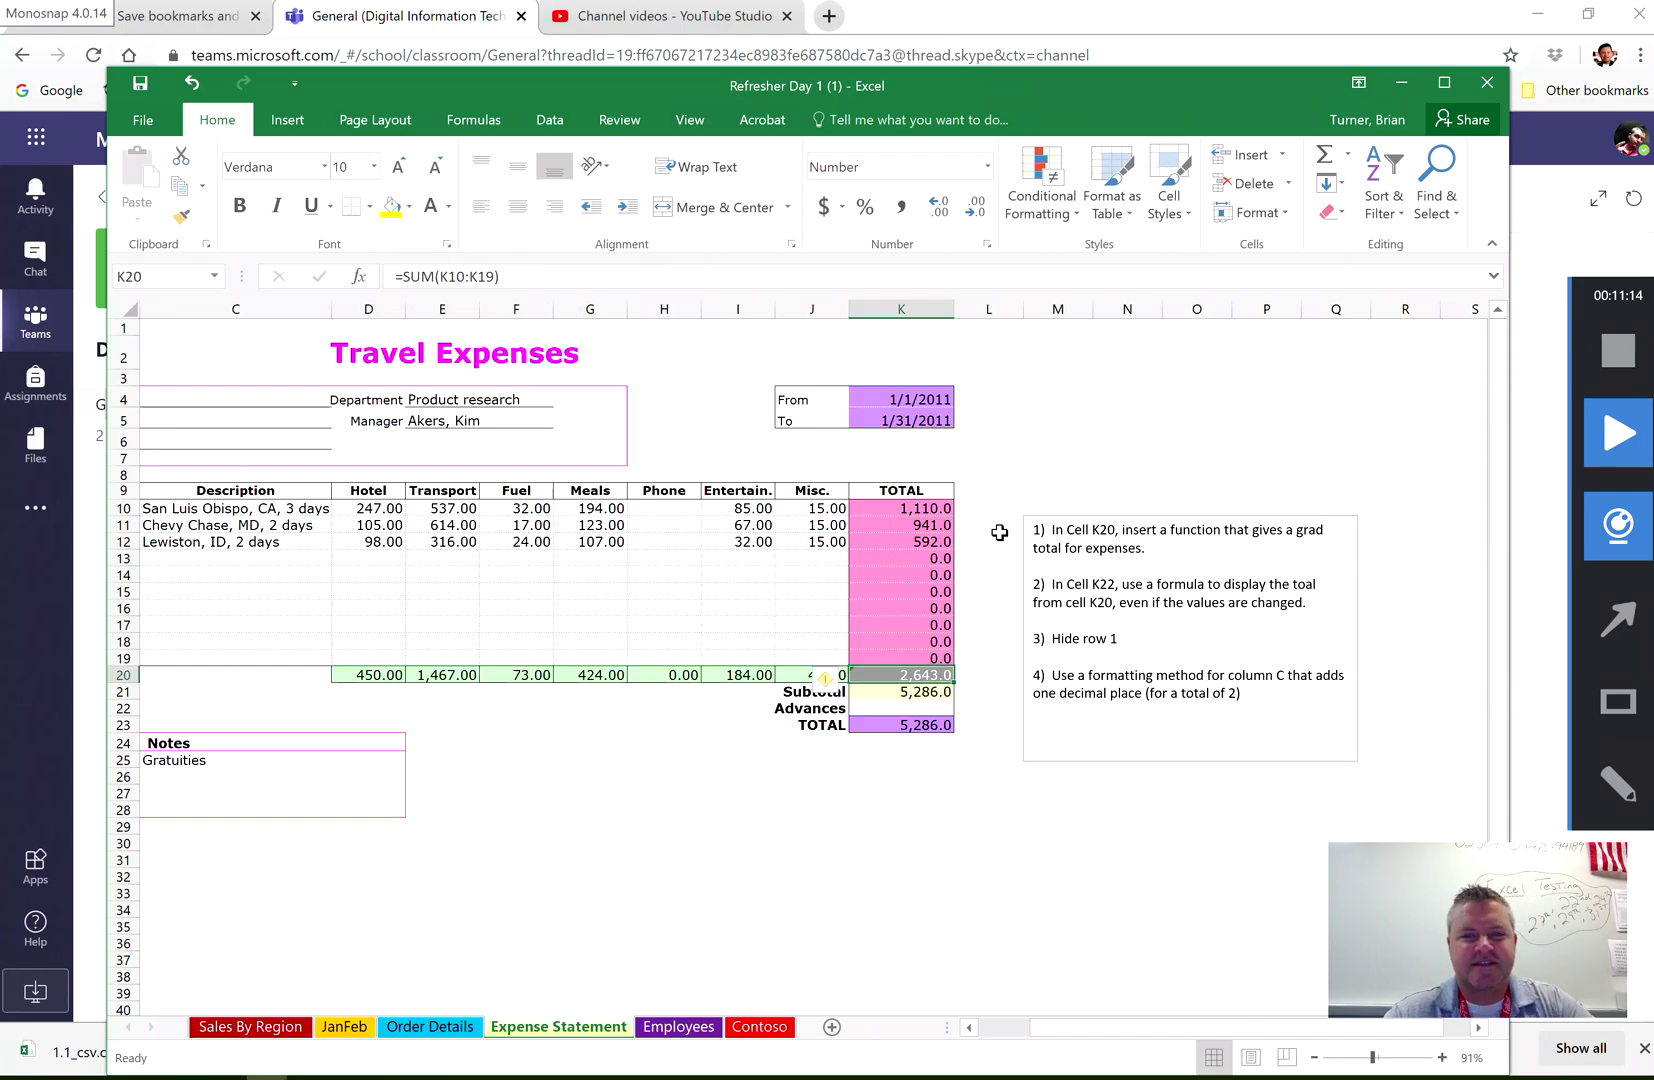
left_click(1006, 527)
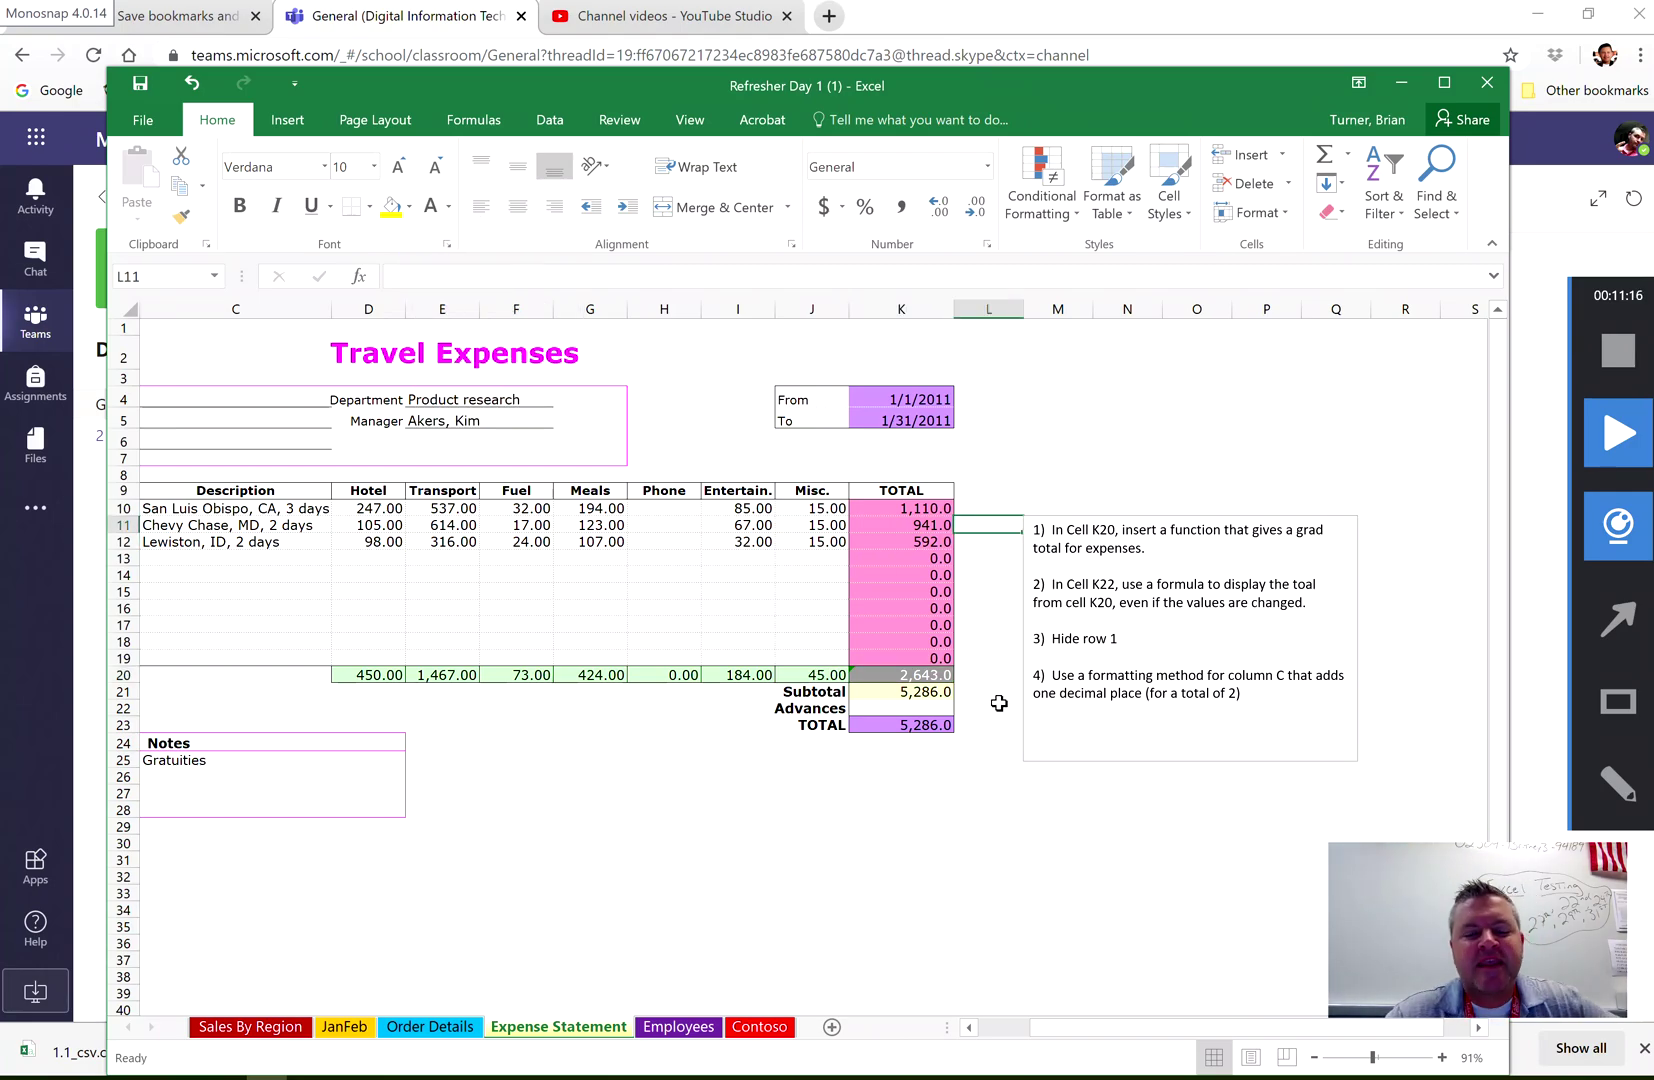
Compare the formulas in the K20 grand total and the K21 subtotal
left_click(890, 678)
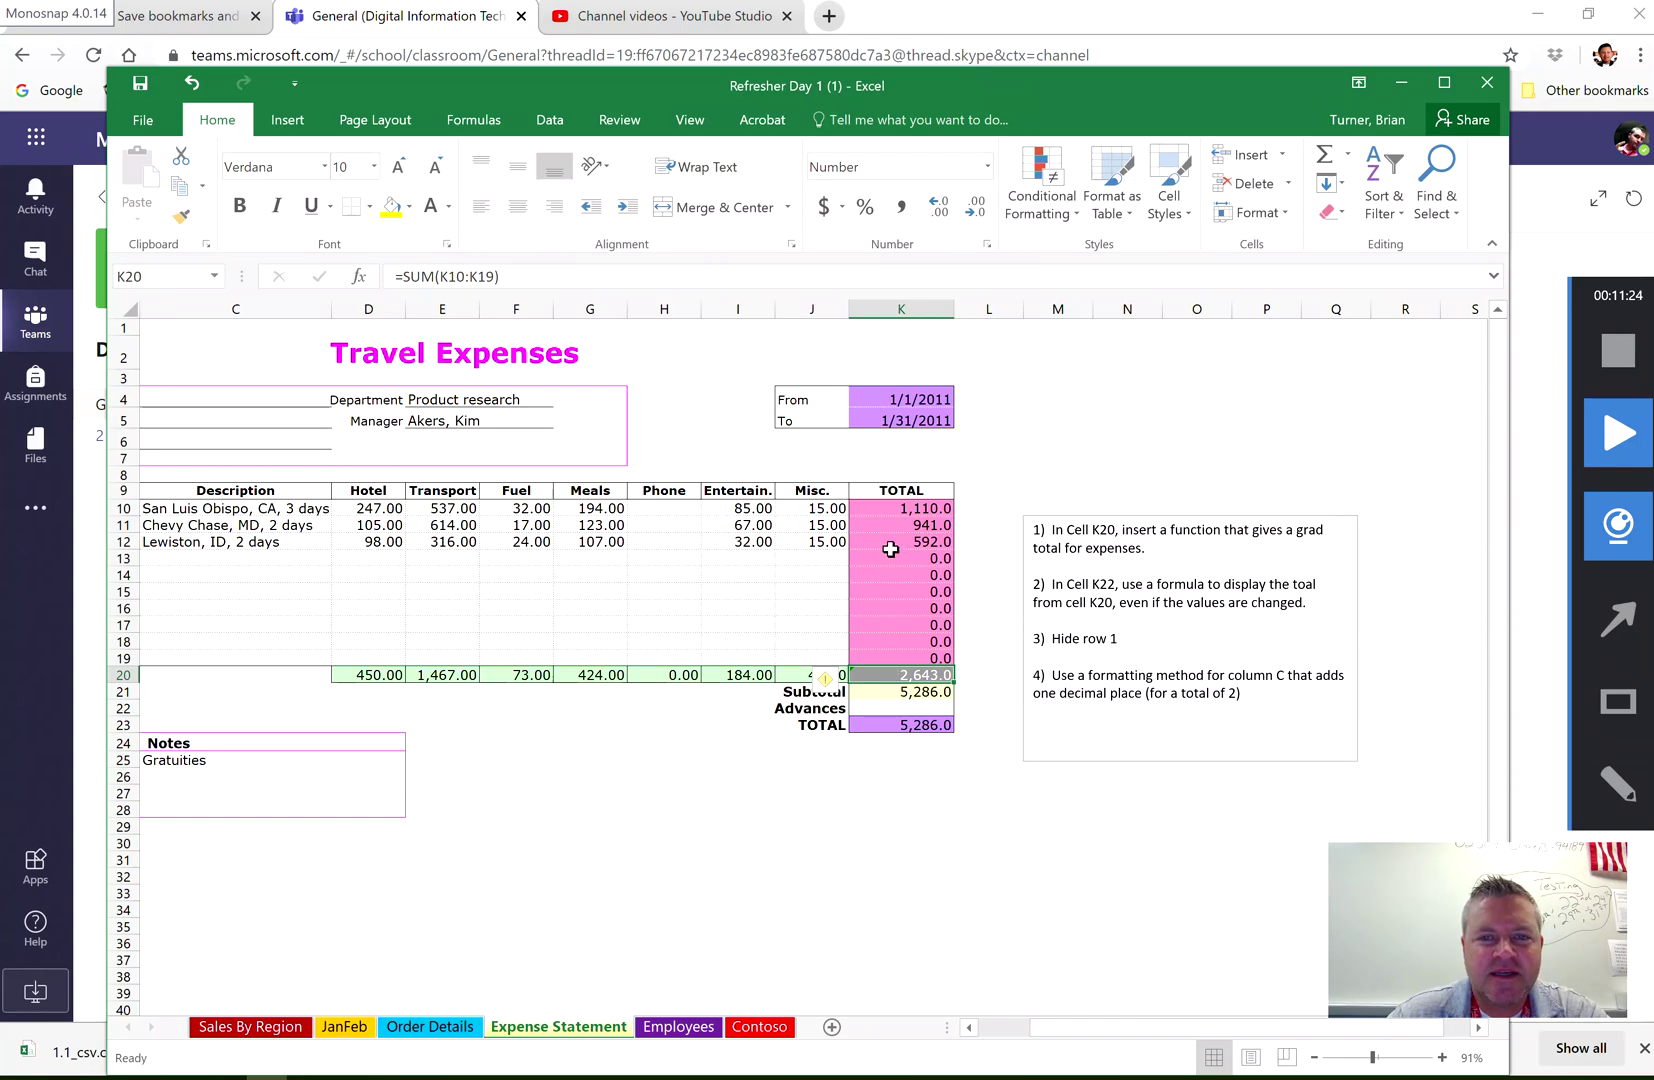
left_click(889, 692)
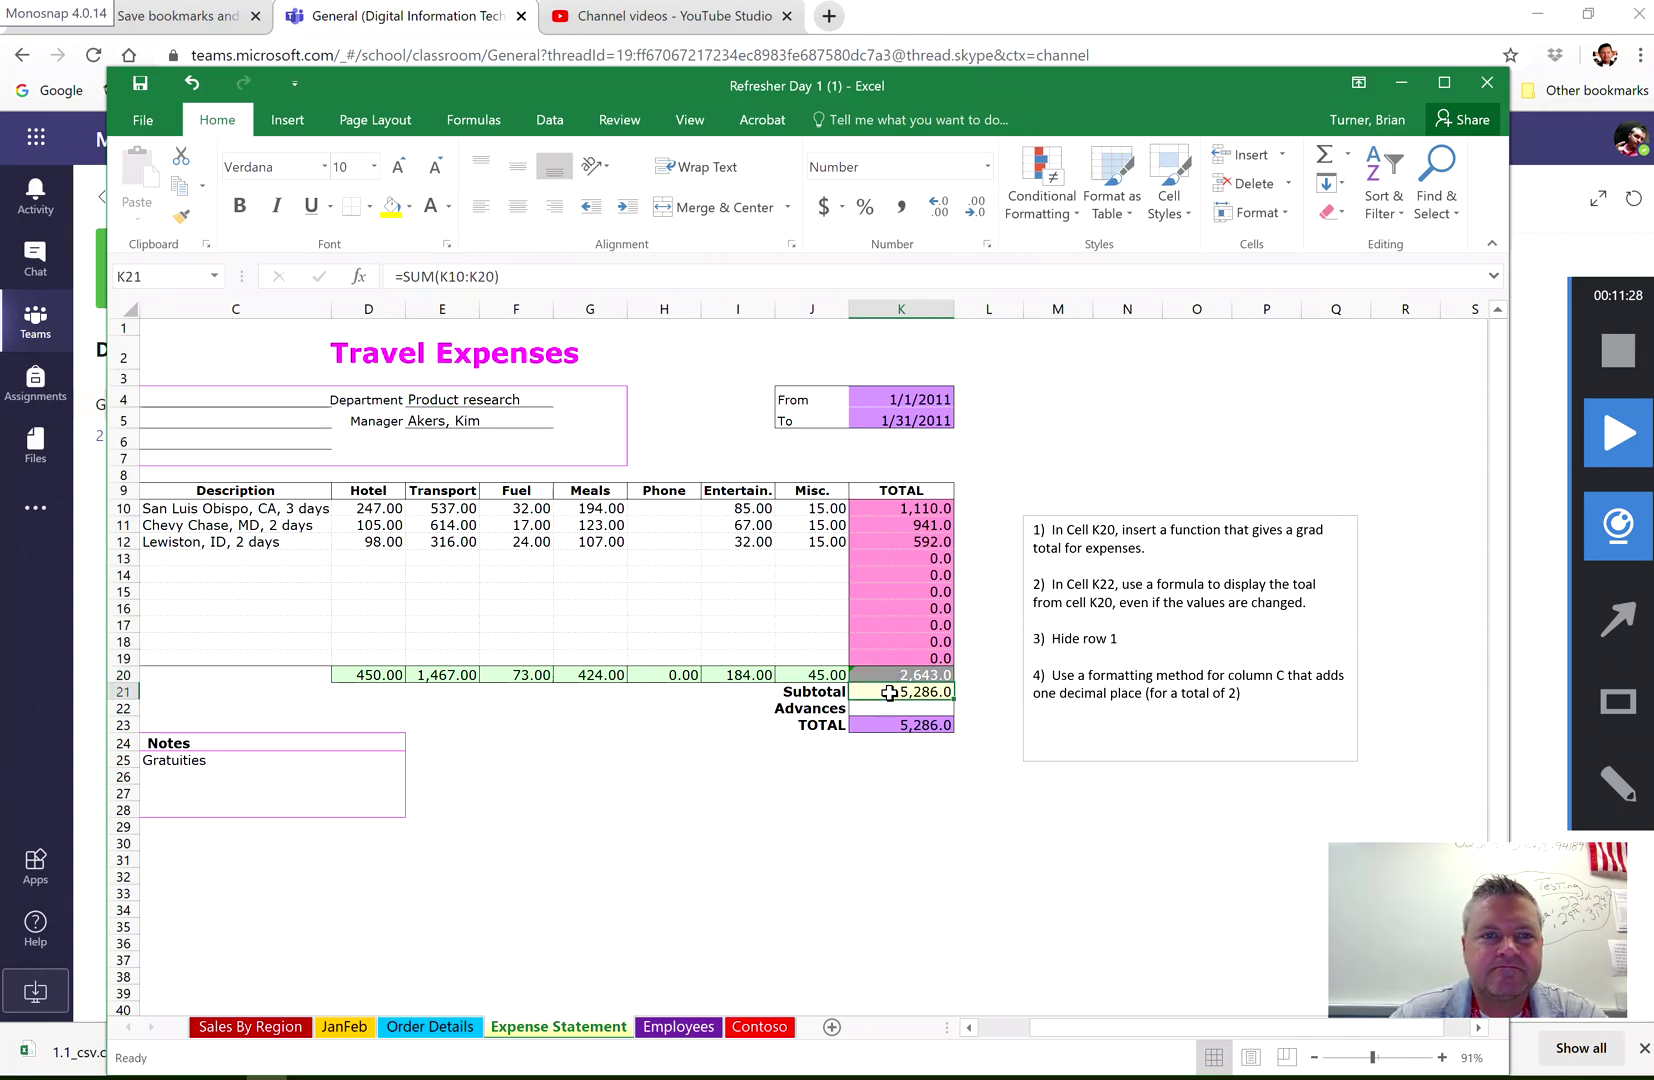
left_click(891, 676)
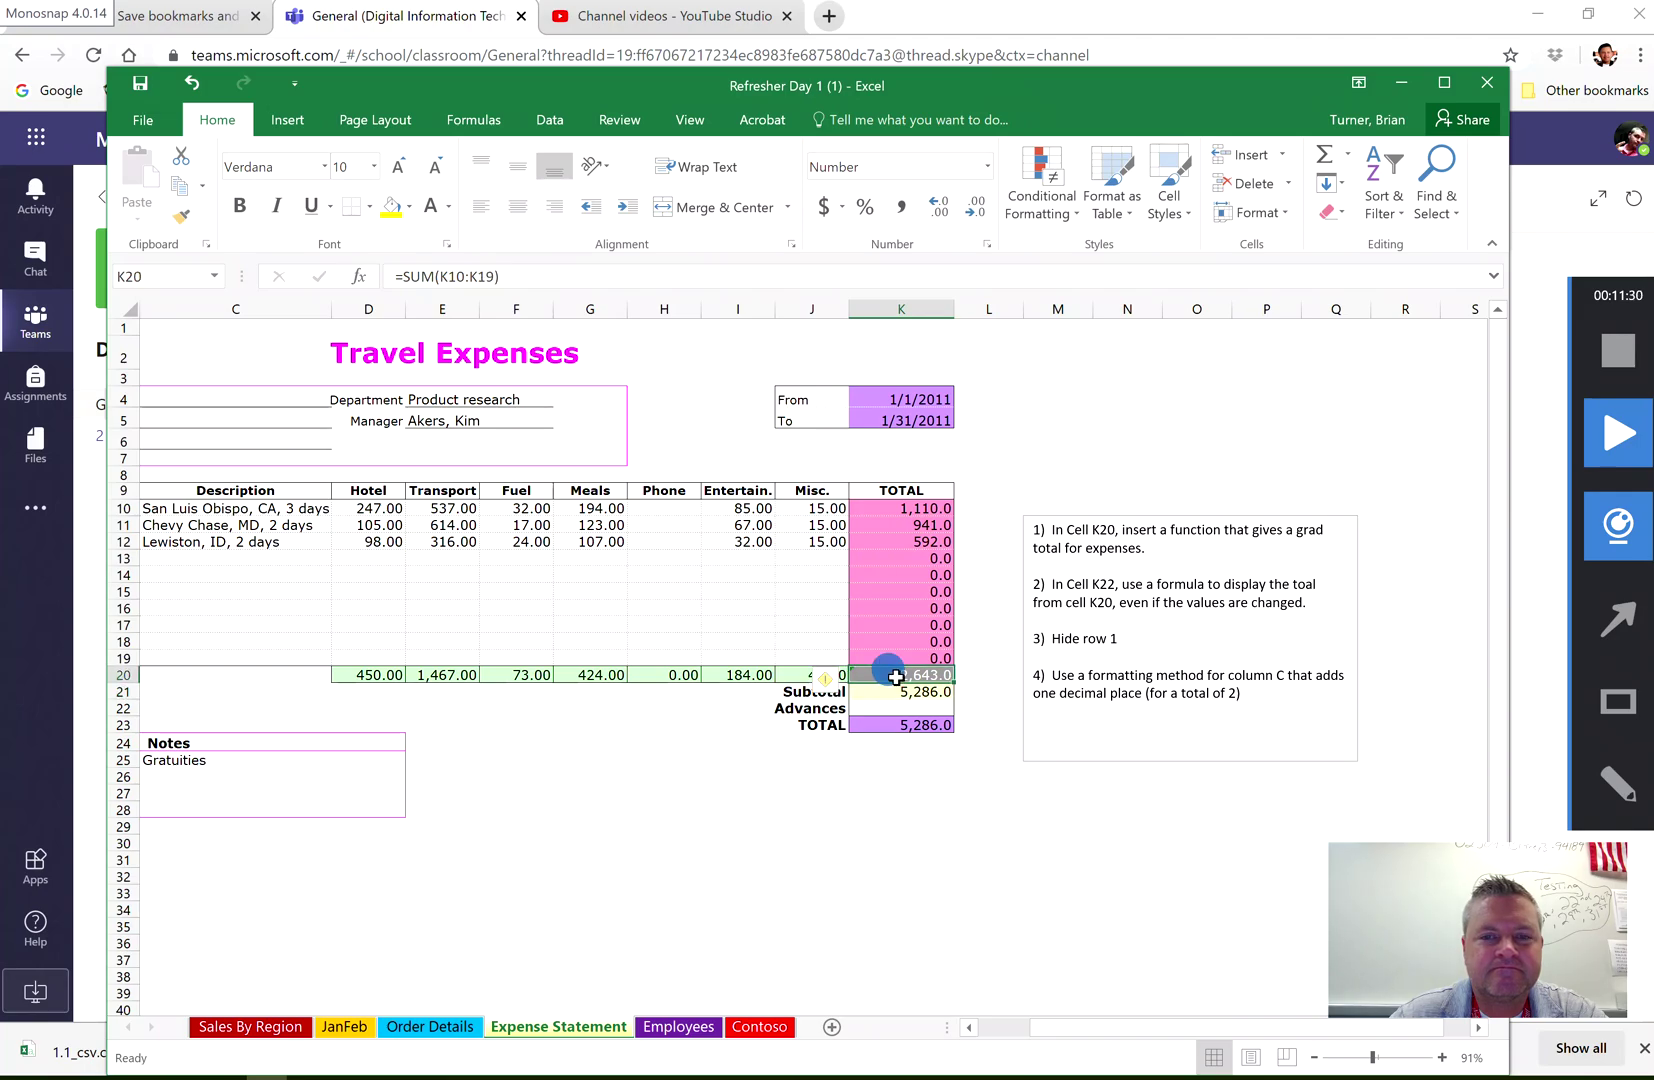
left_click(896, 692)
left_click(1618, 432)
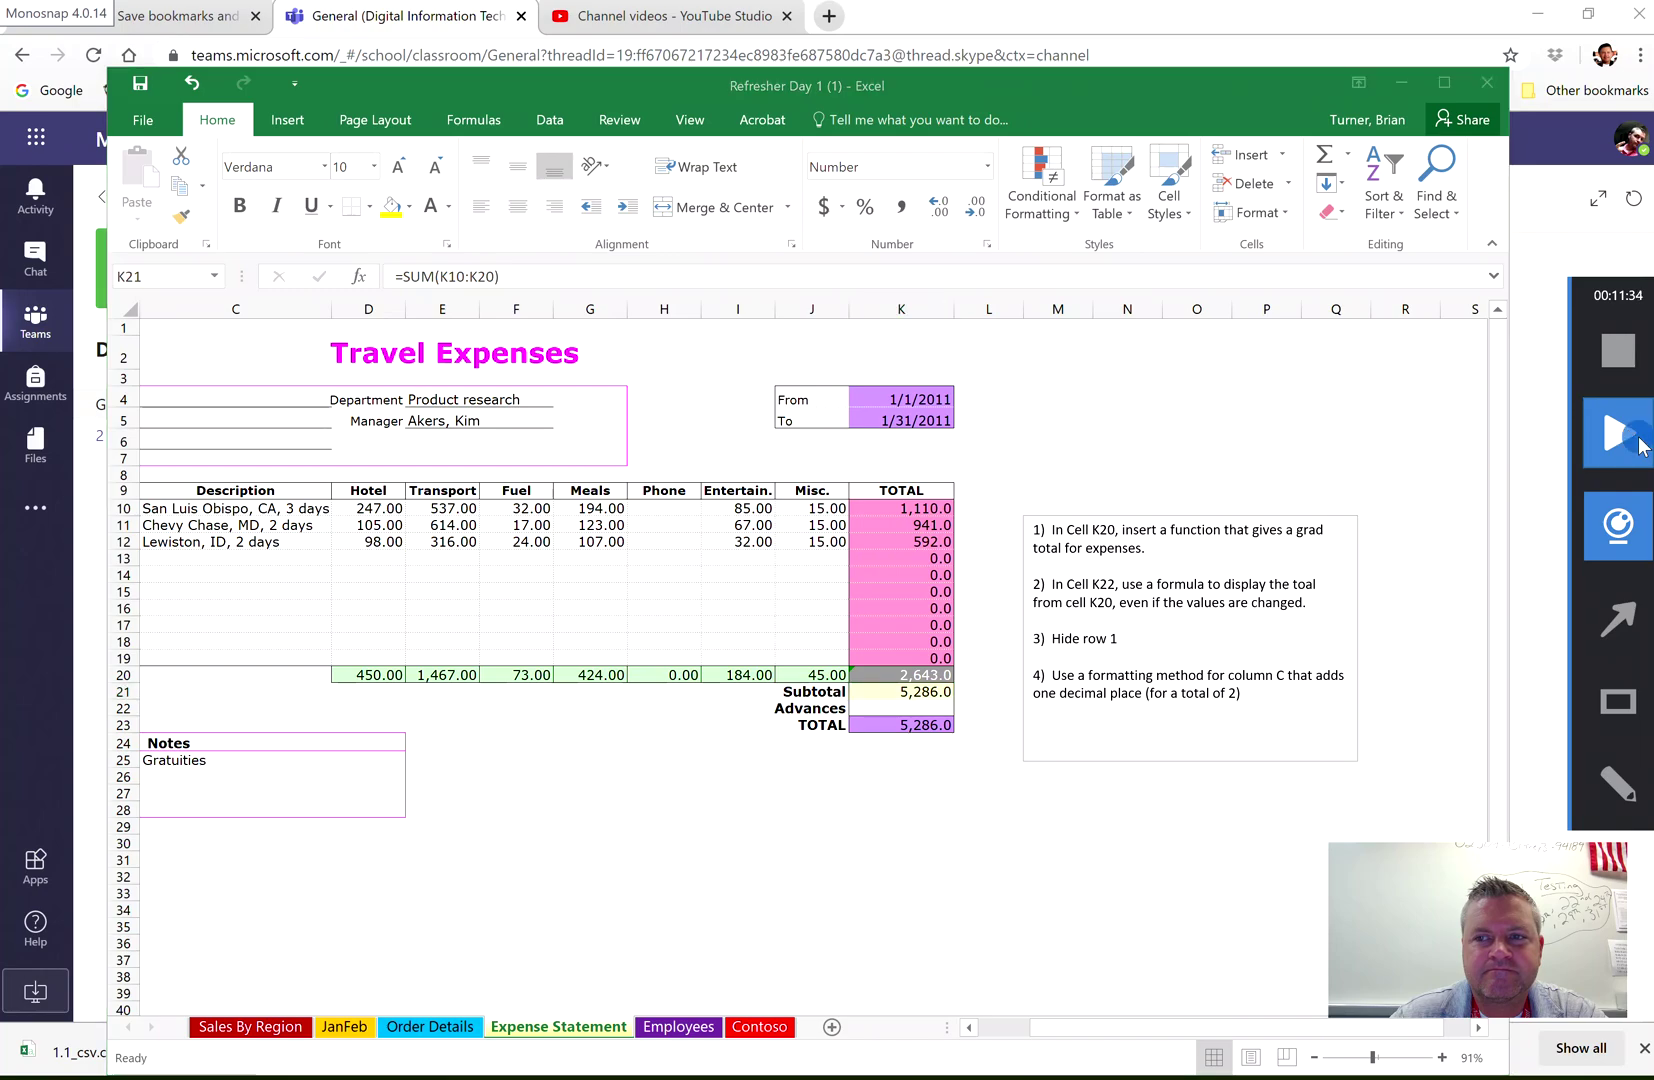
left_click(903, 688)
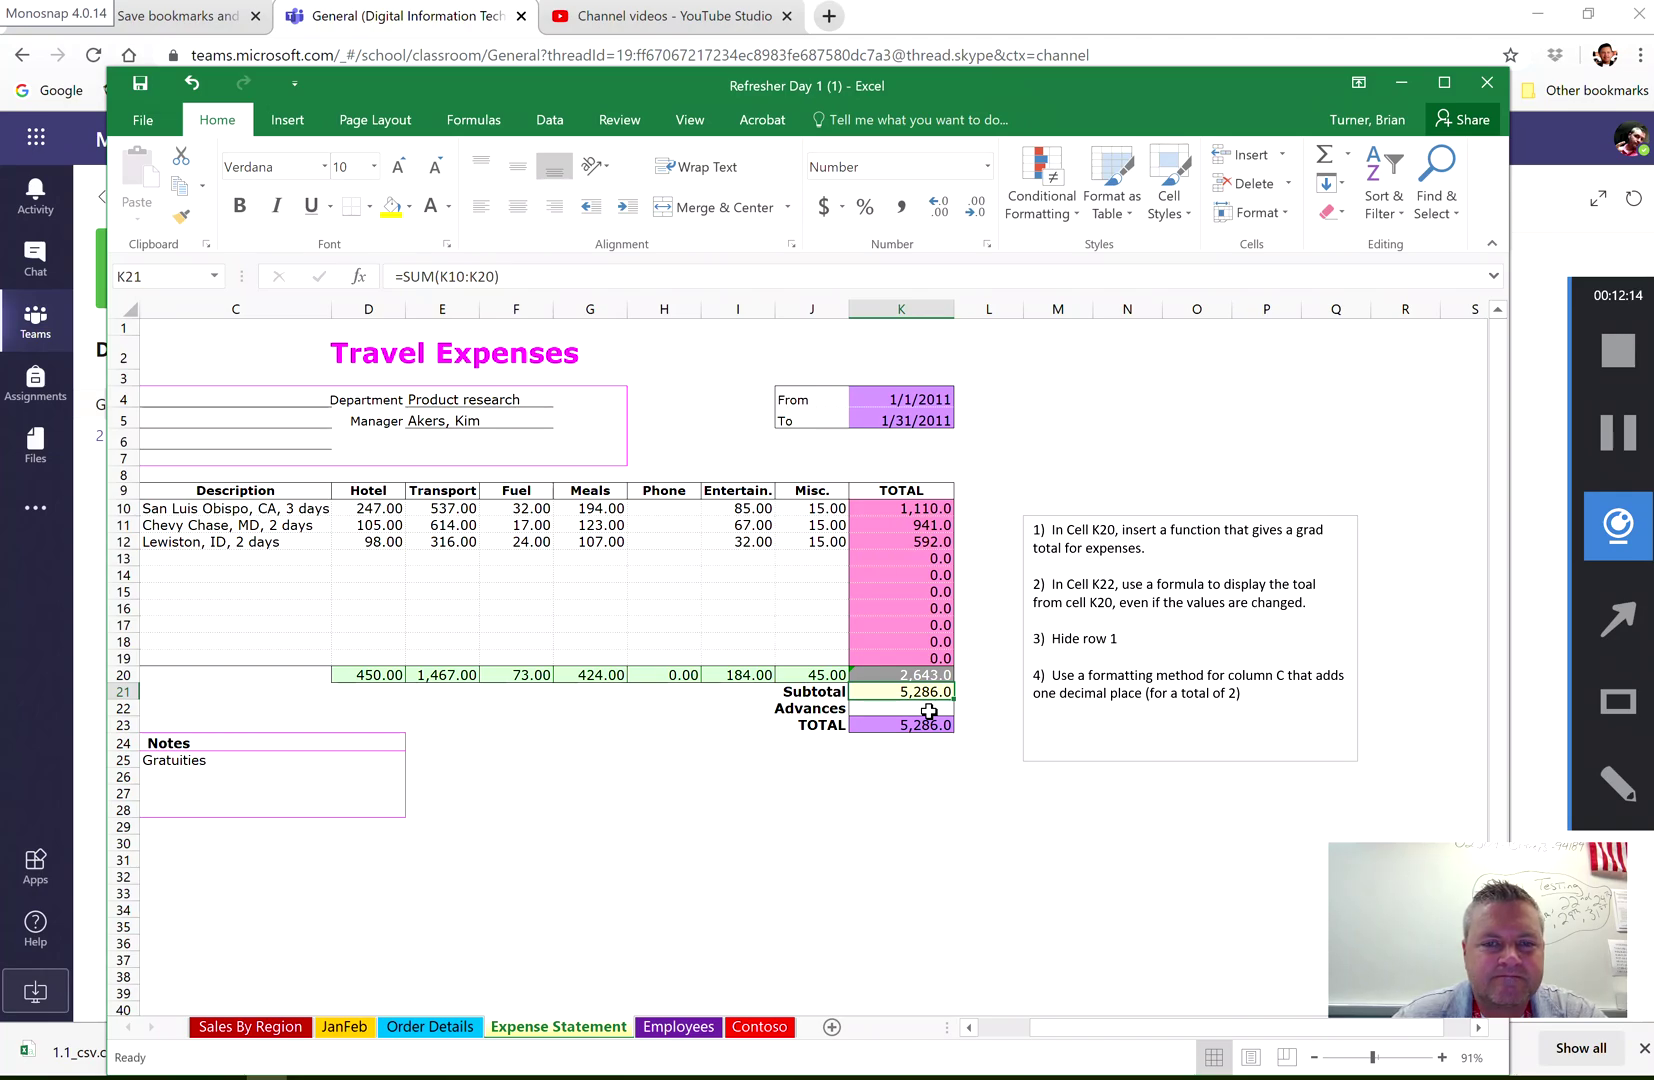
Clear the K20 grand total to test its effect on the subtotal, and undo the clearing
left_click(933, 675)
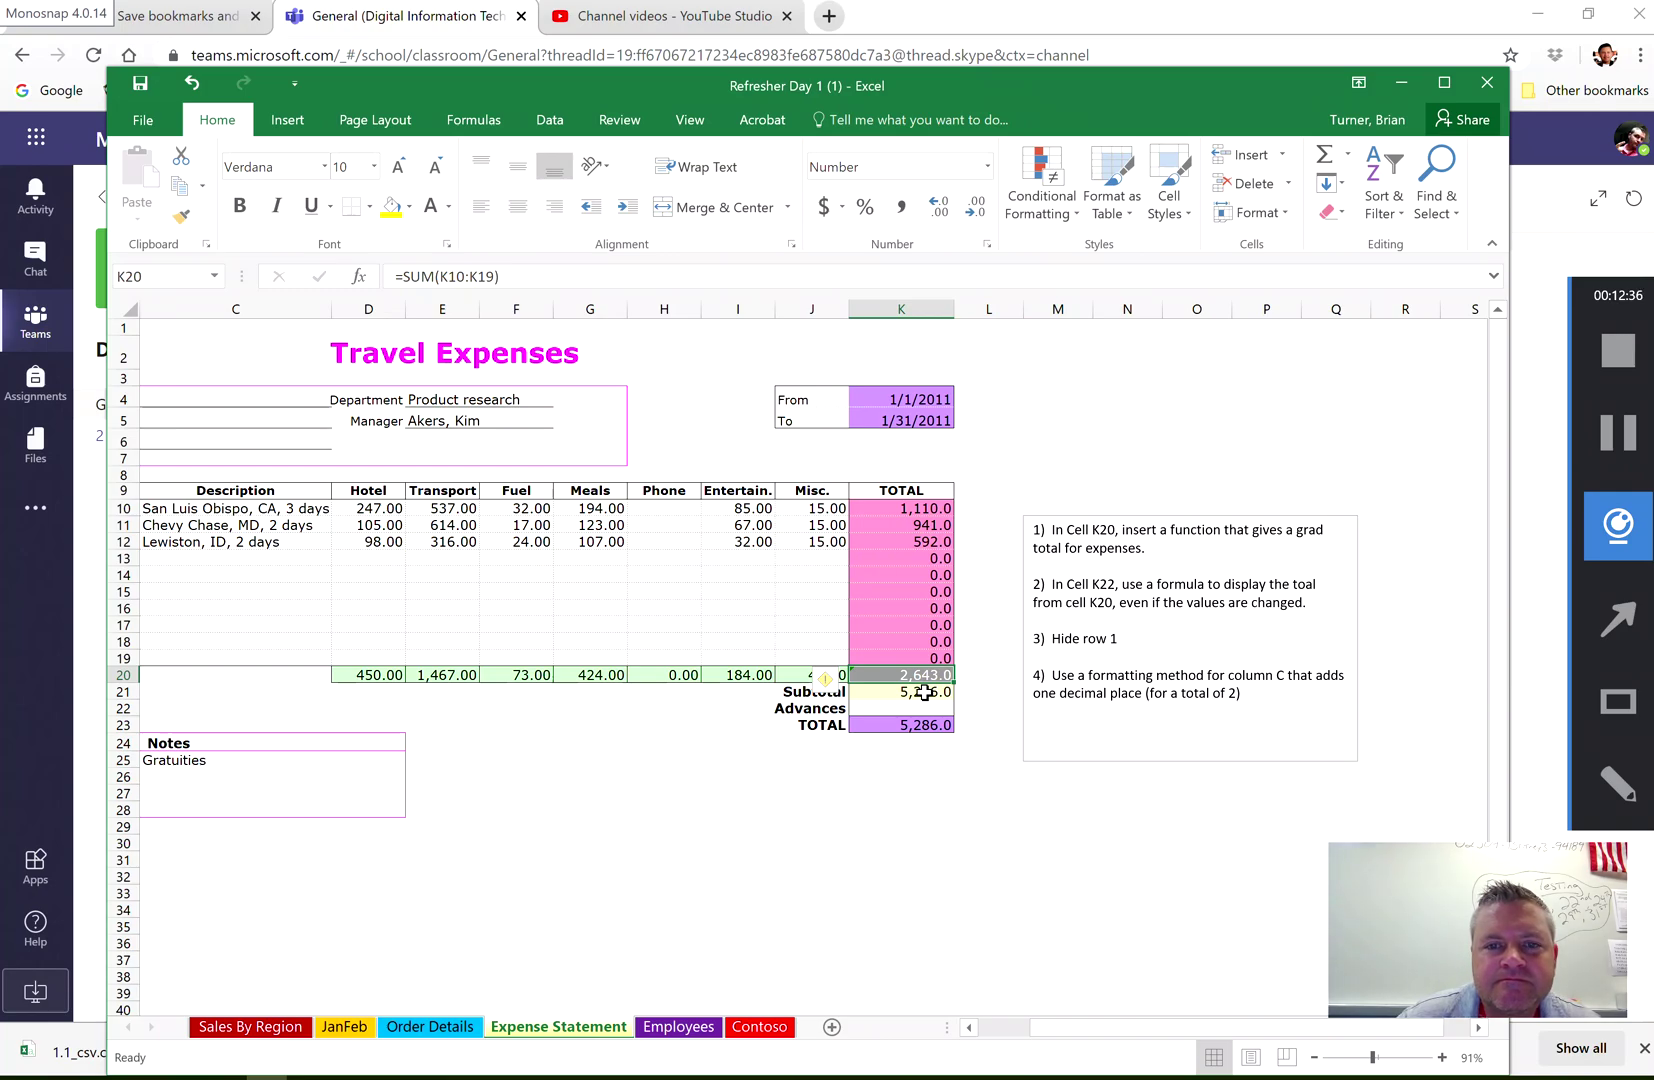
key("BackSpace")
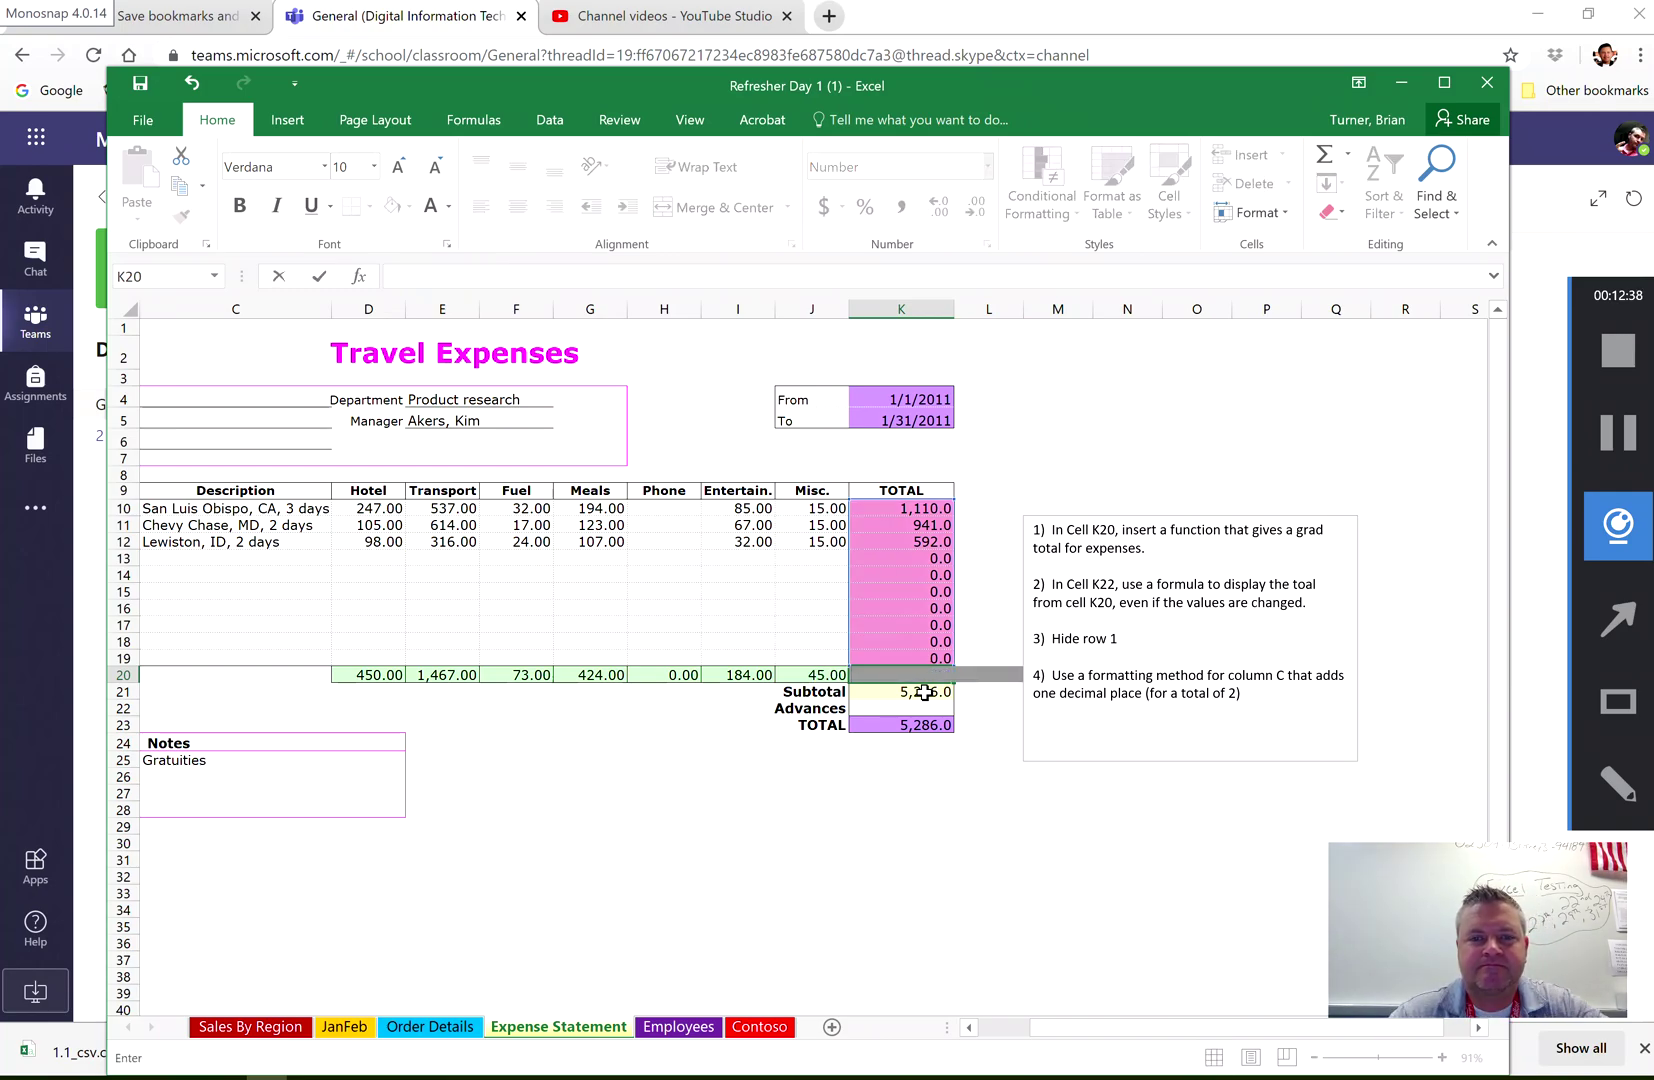
left_click(1044, 794)
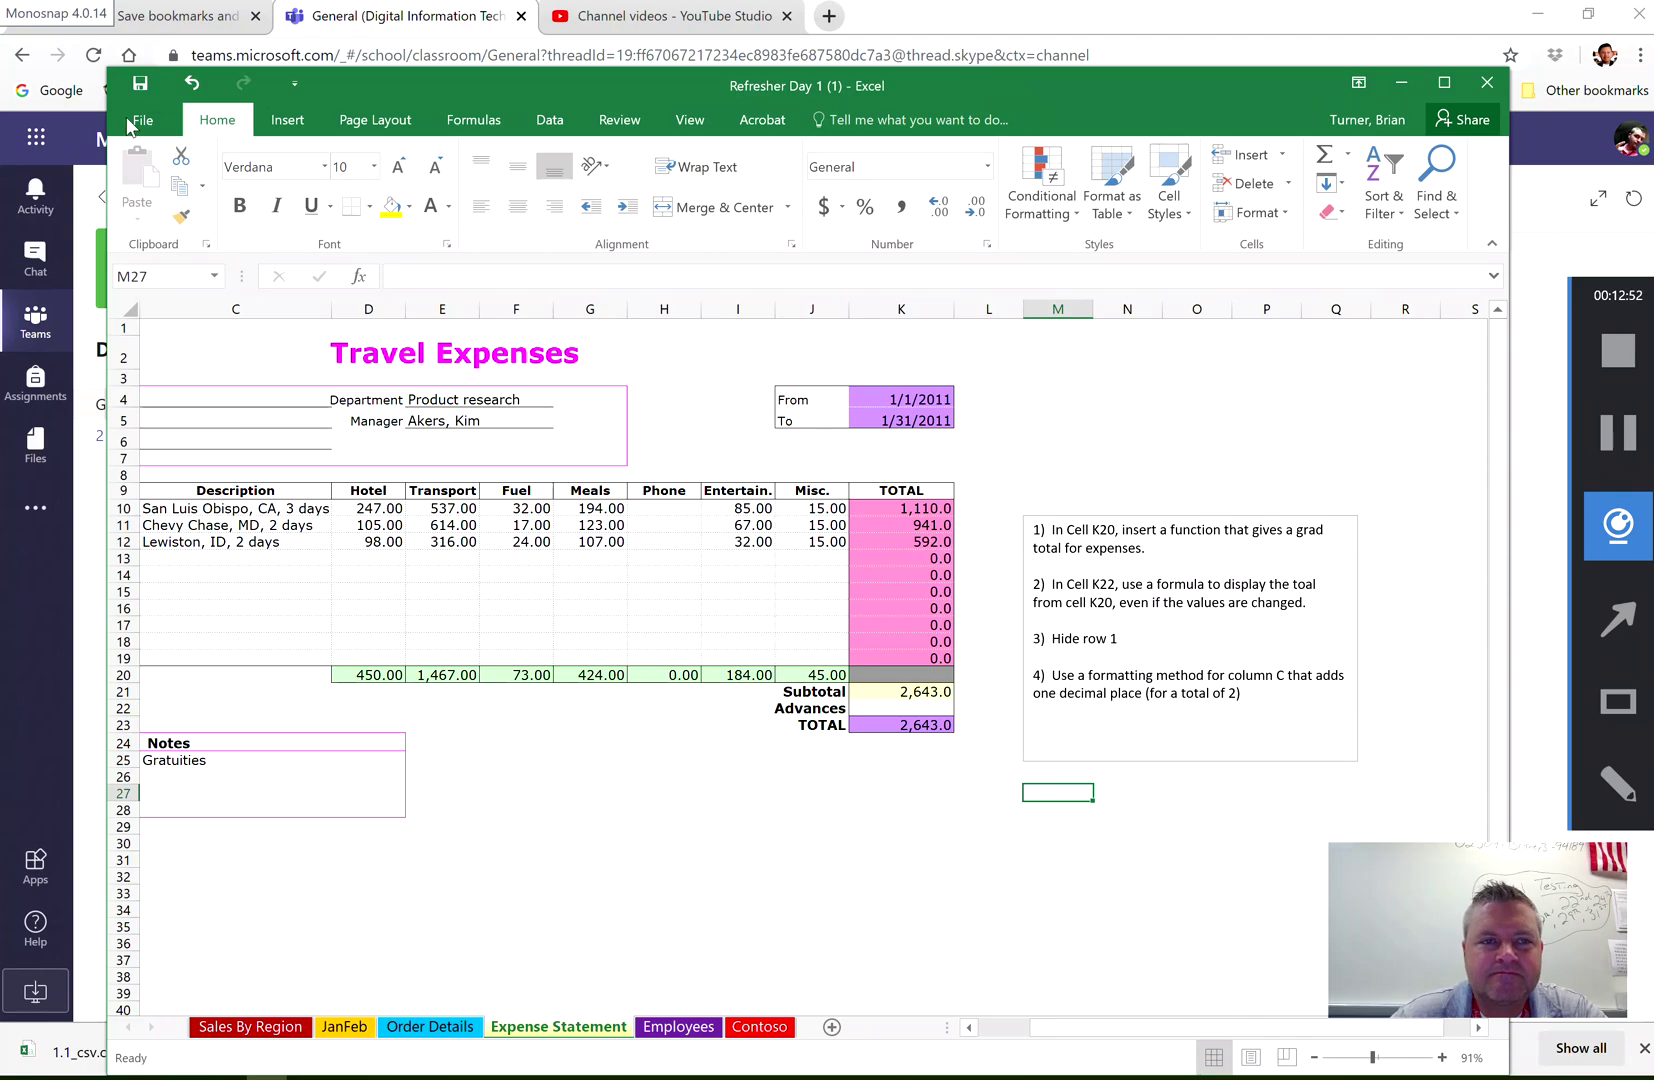
left_click(190, 88)
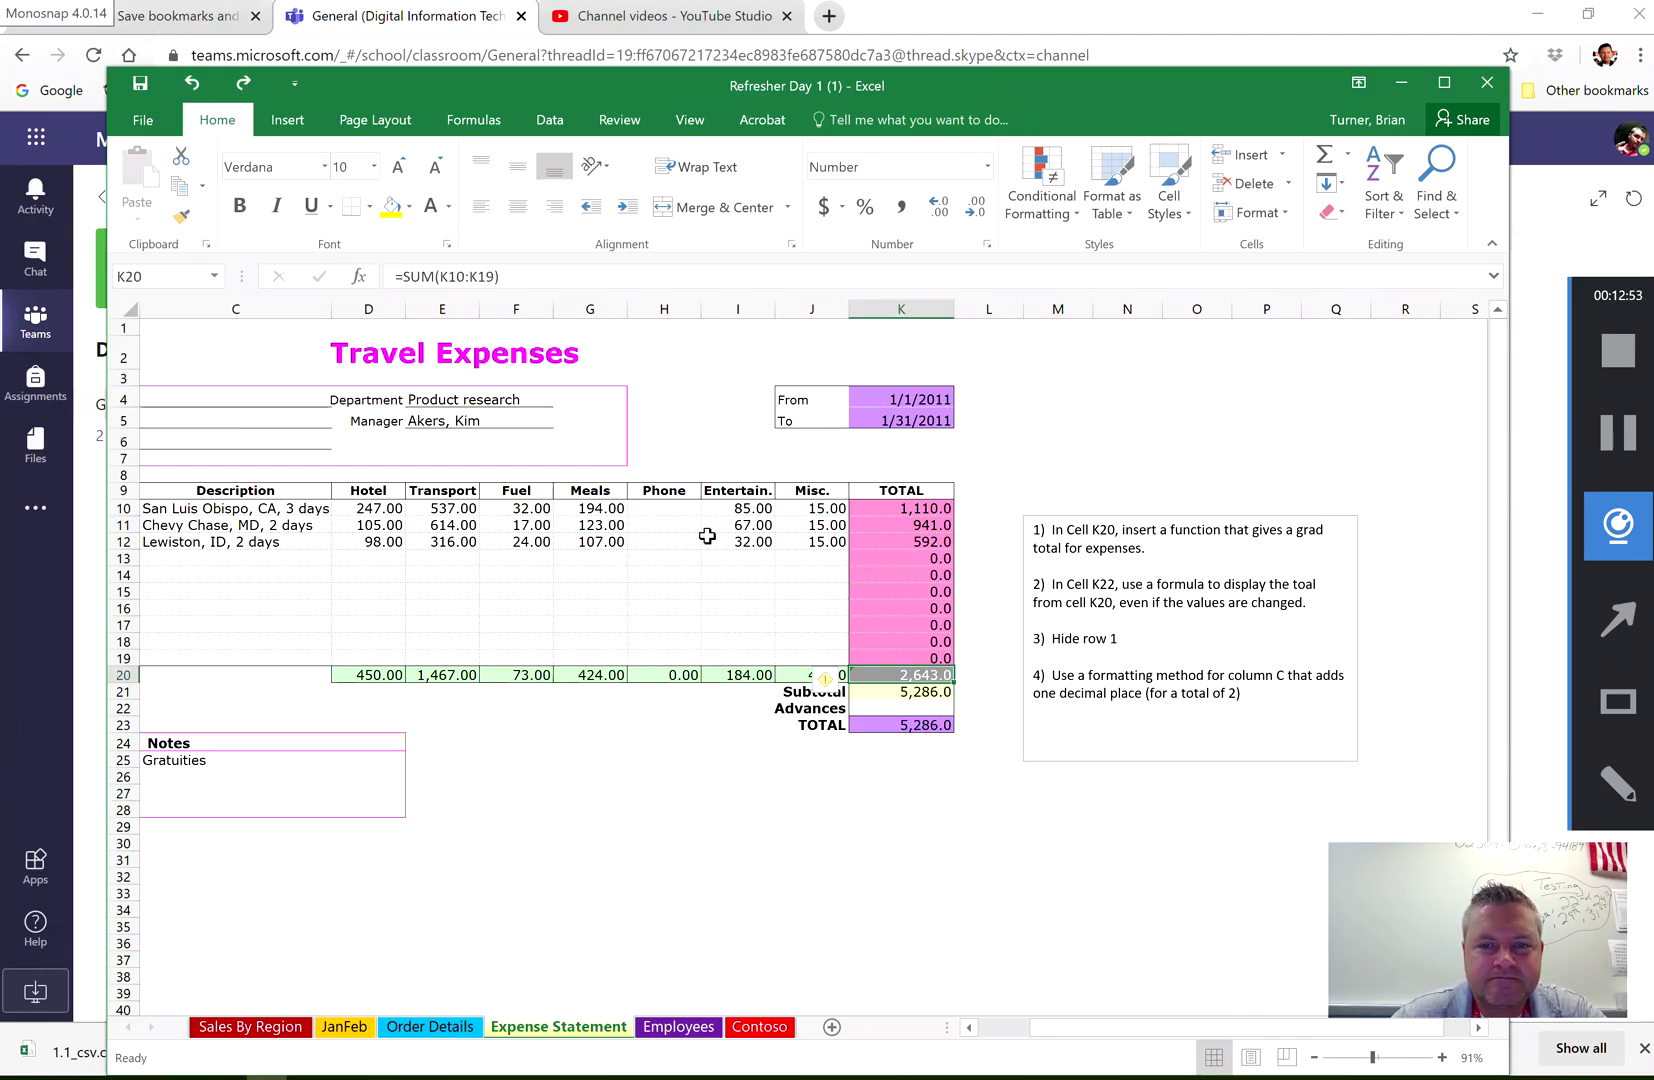
Examine the K20 grand total, the K21 subtotal and the K22 Advances cell in relation to the second task
left_click(1618, 432)
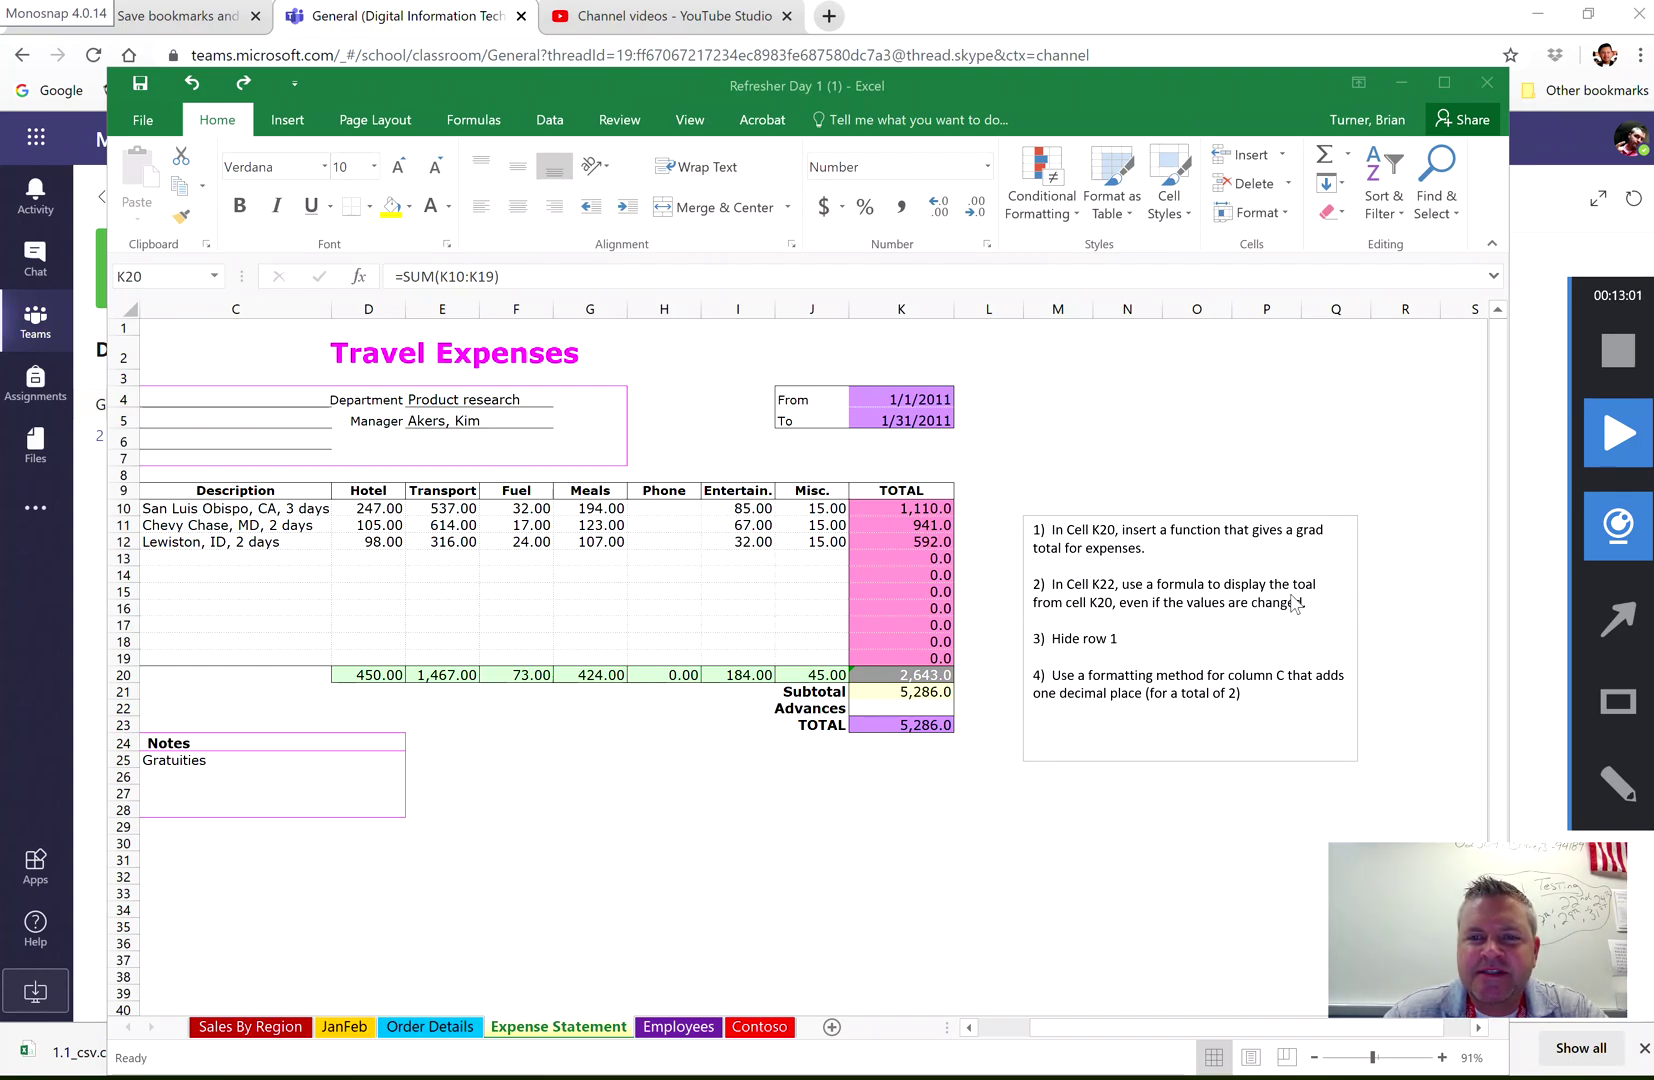
left_click(913, 708)
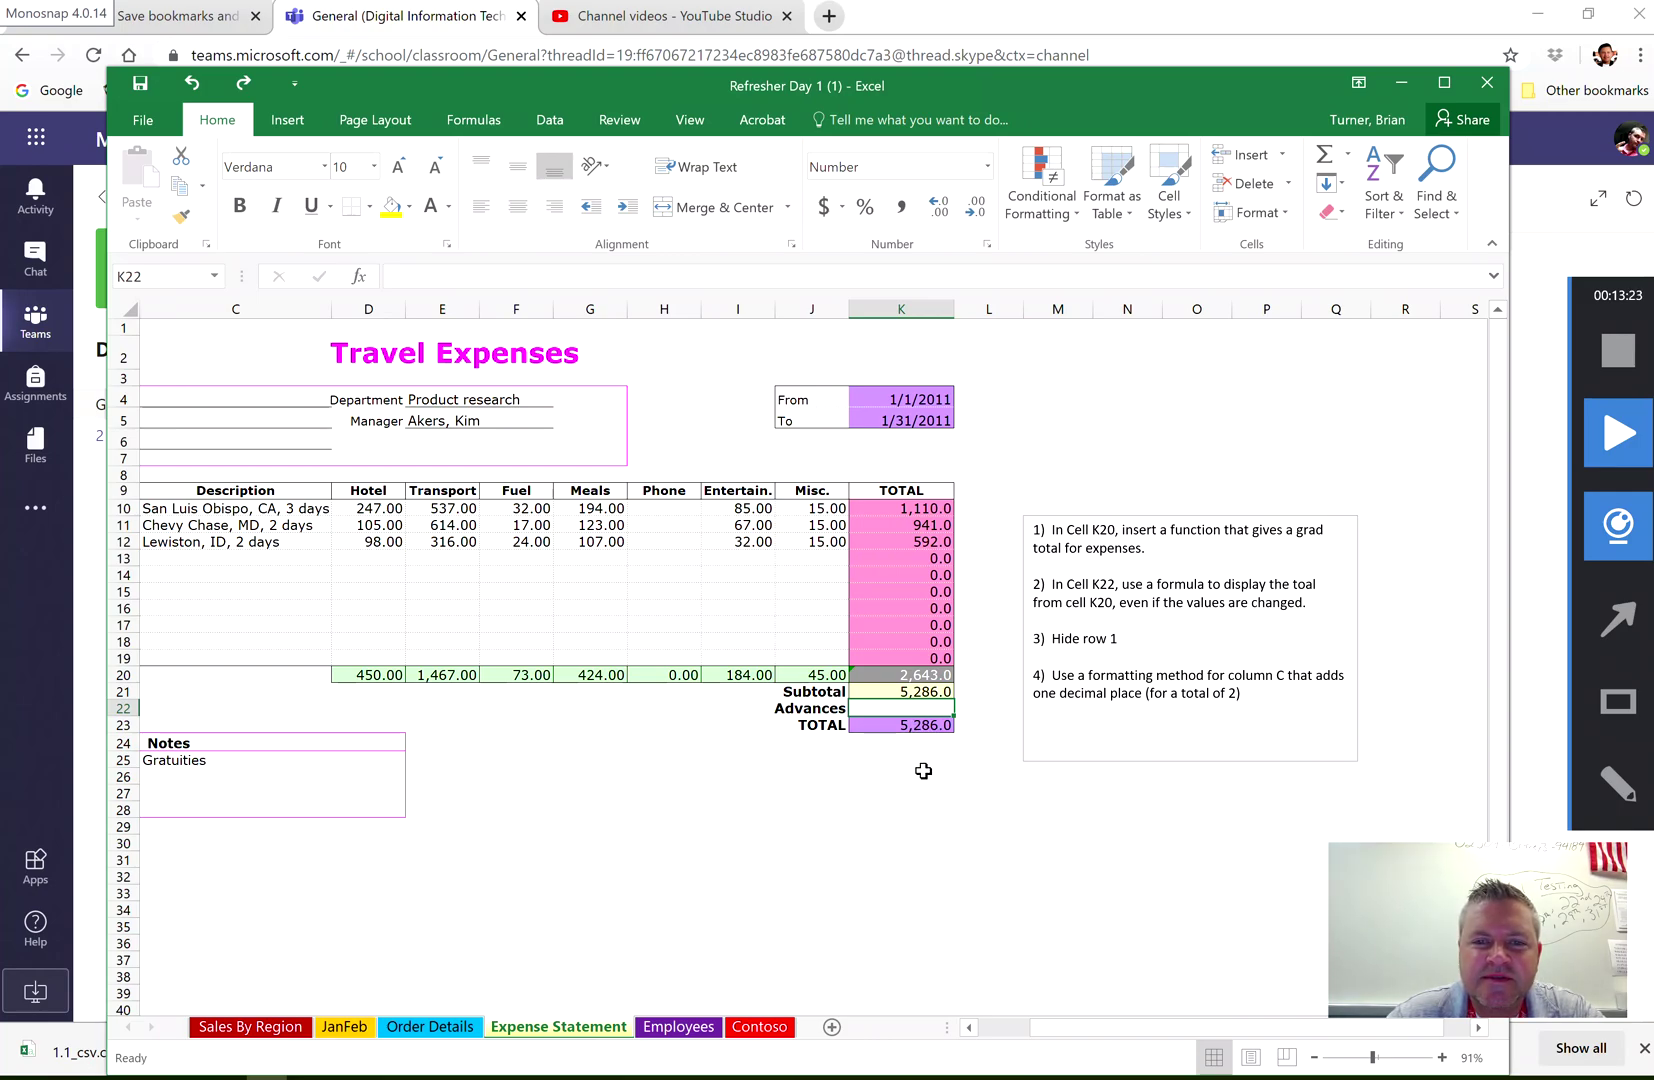
left_click(924, 676)
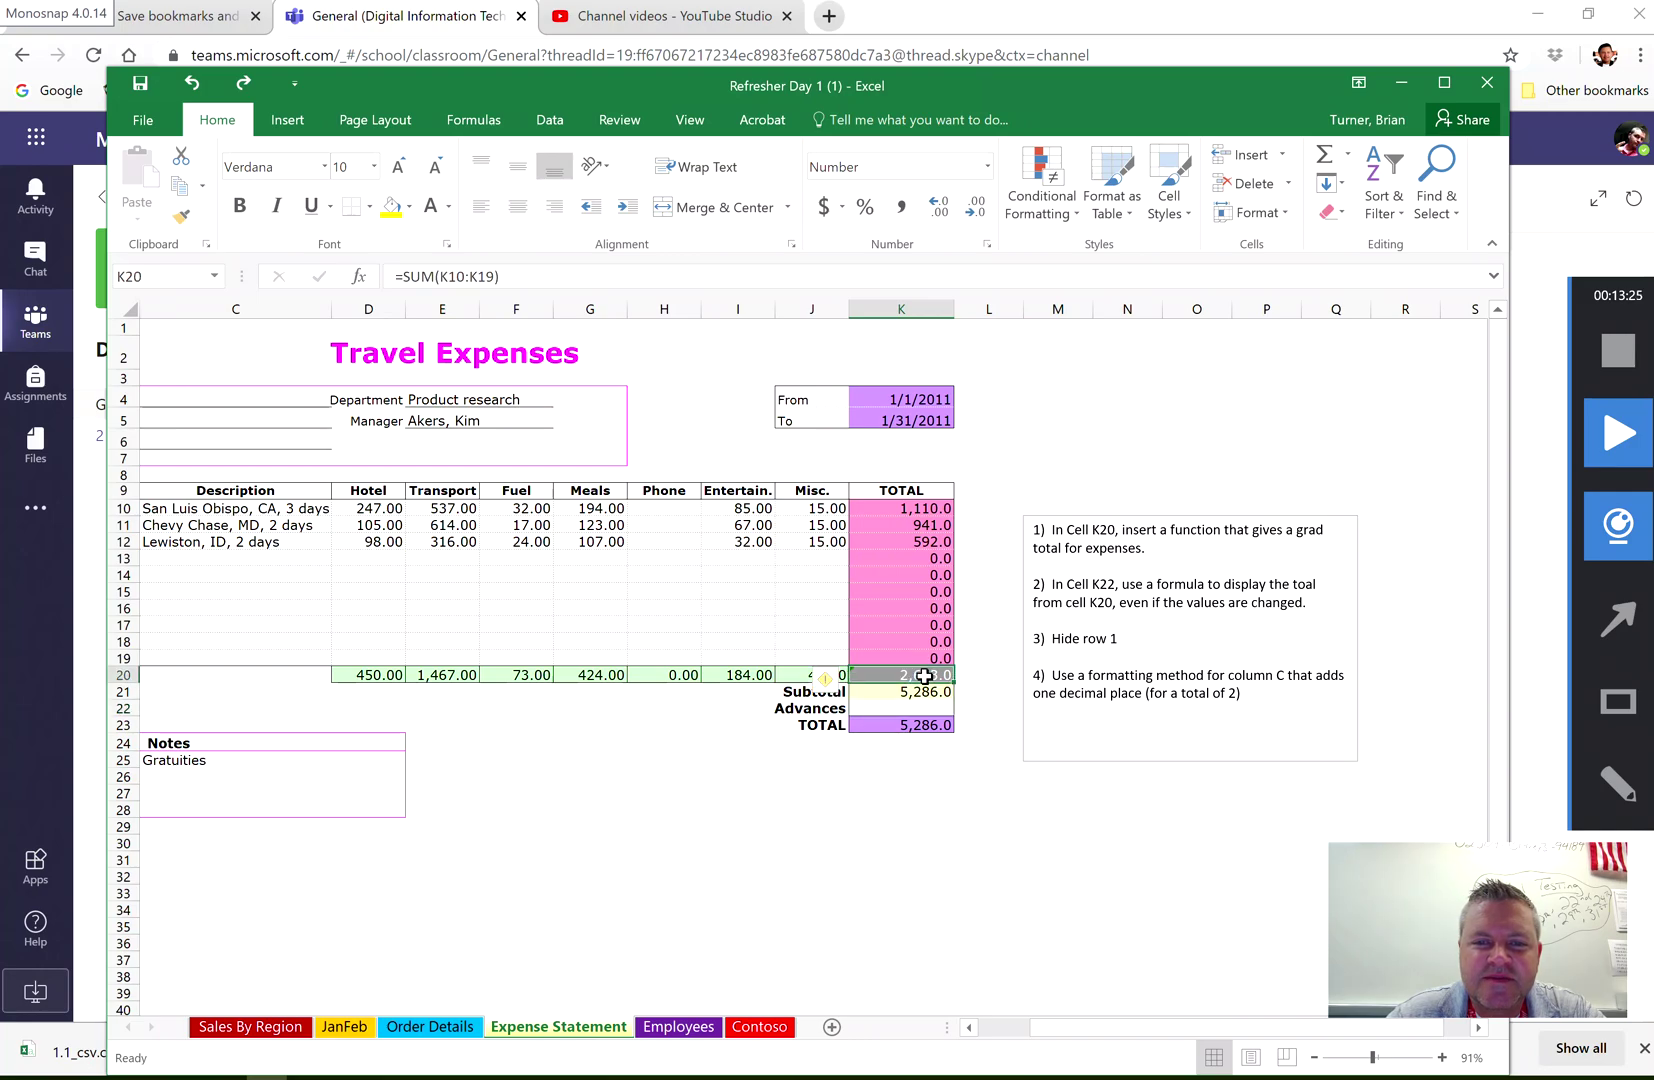
left_click(916, 707)
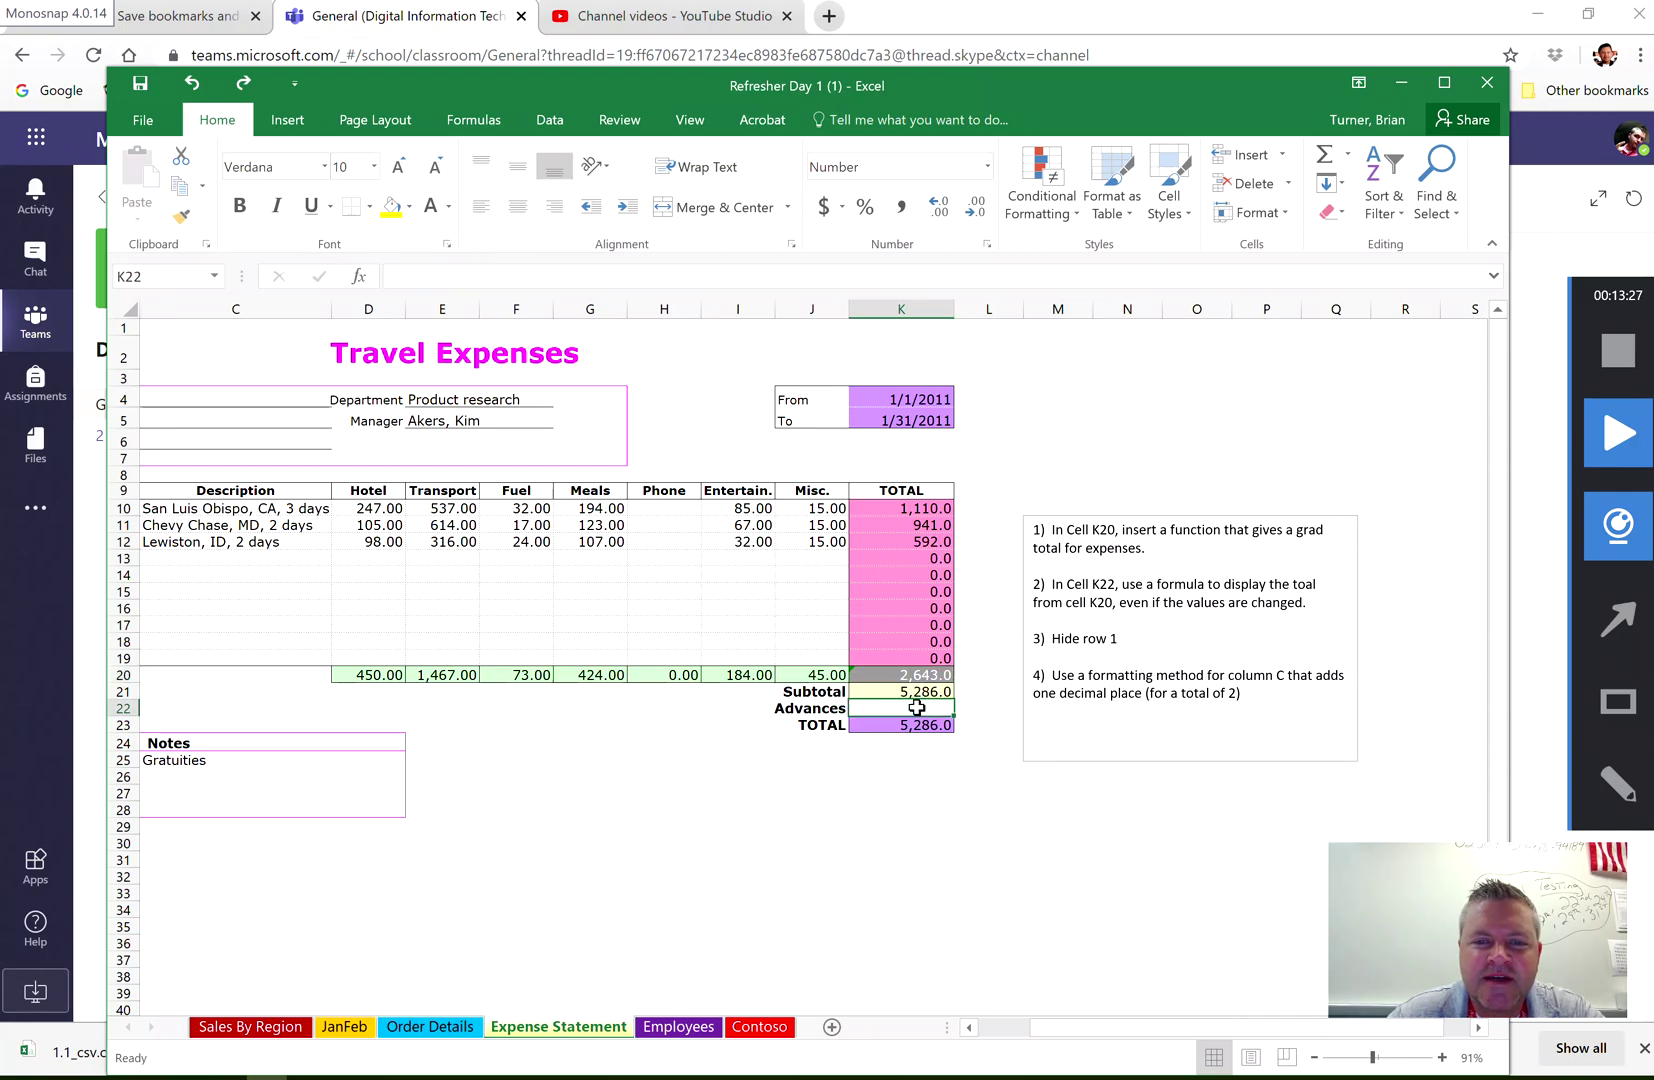
left_click(930, 678)
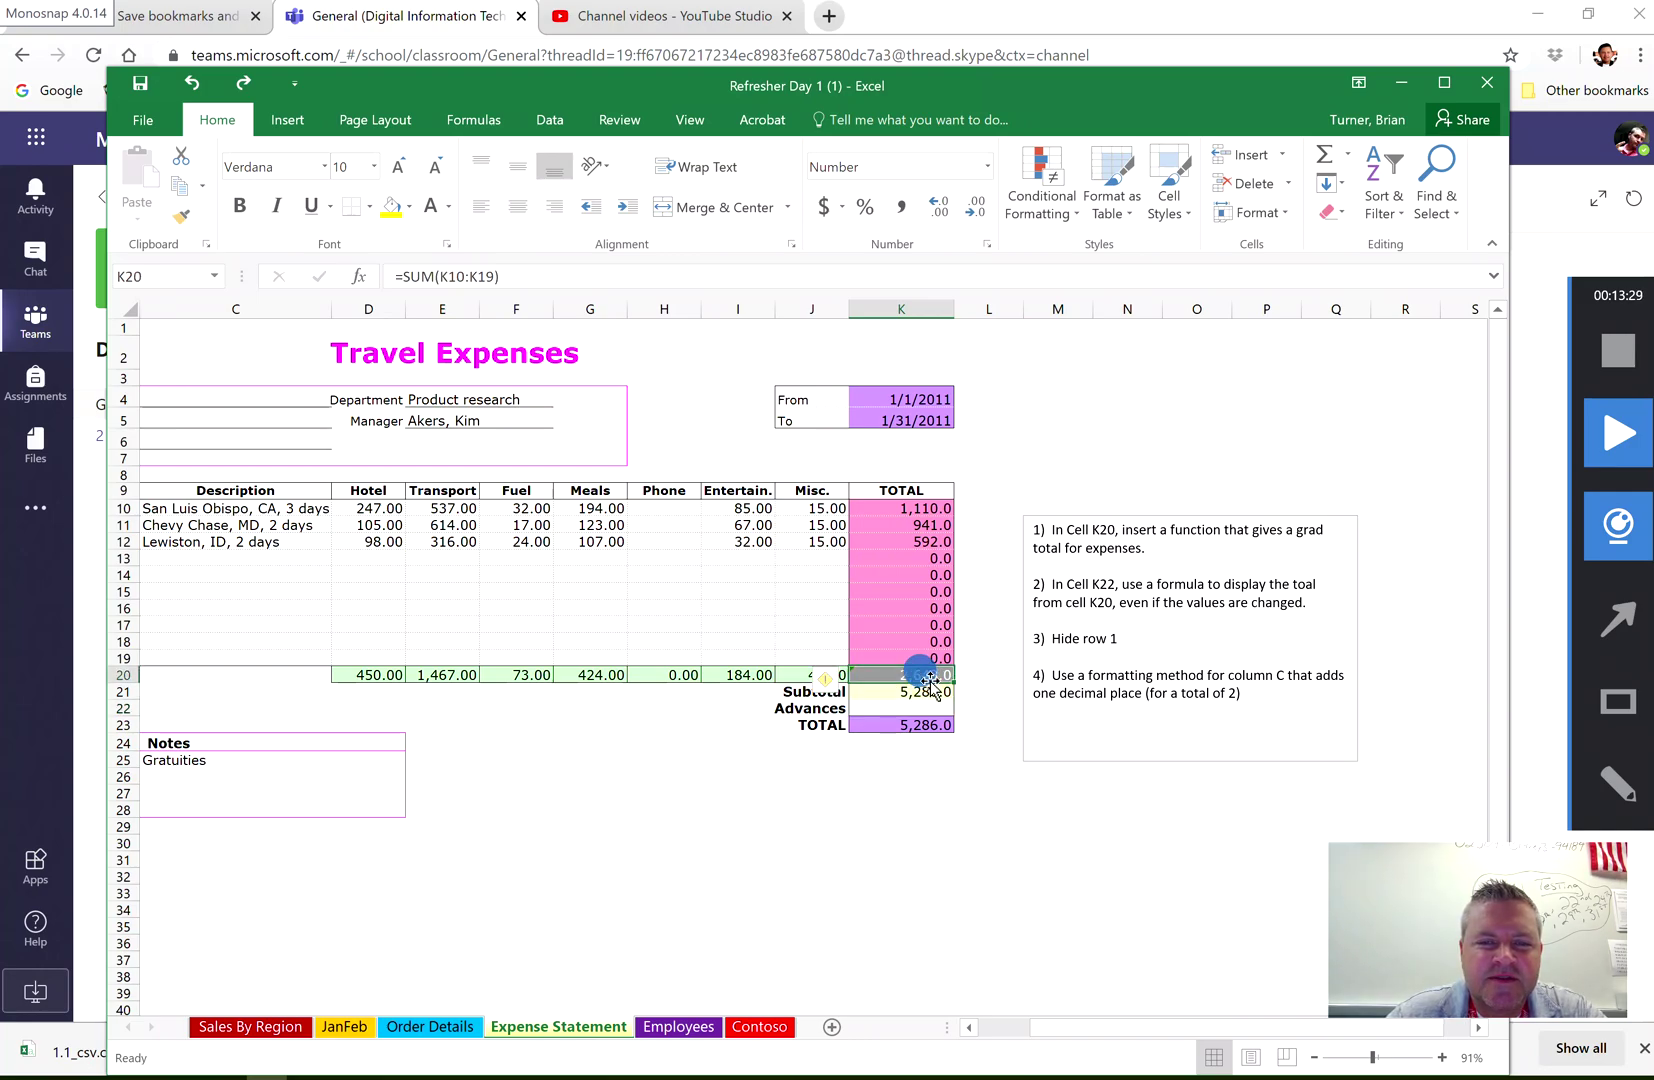
left_click(931, 690)
left_click(930, 675)
left_click(930, 707)
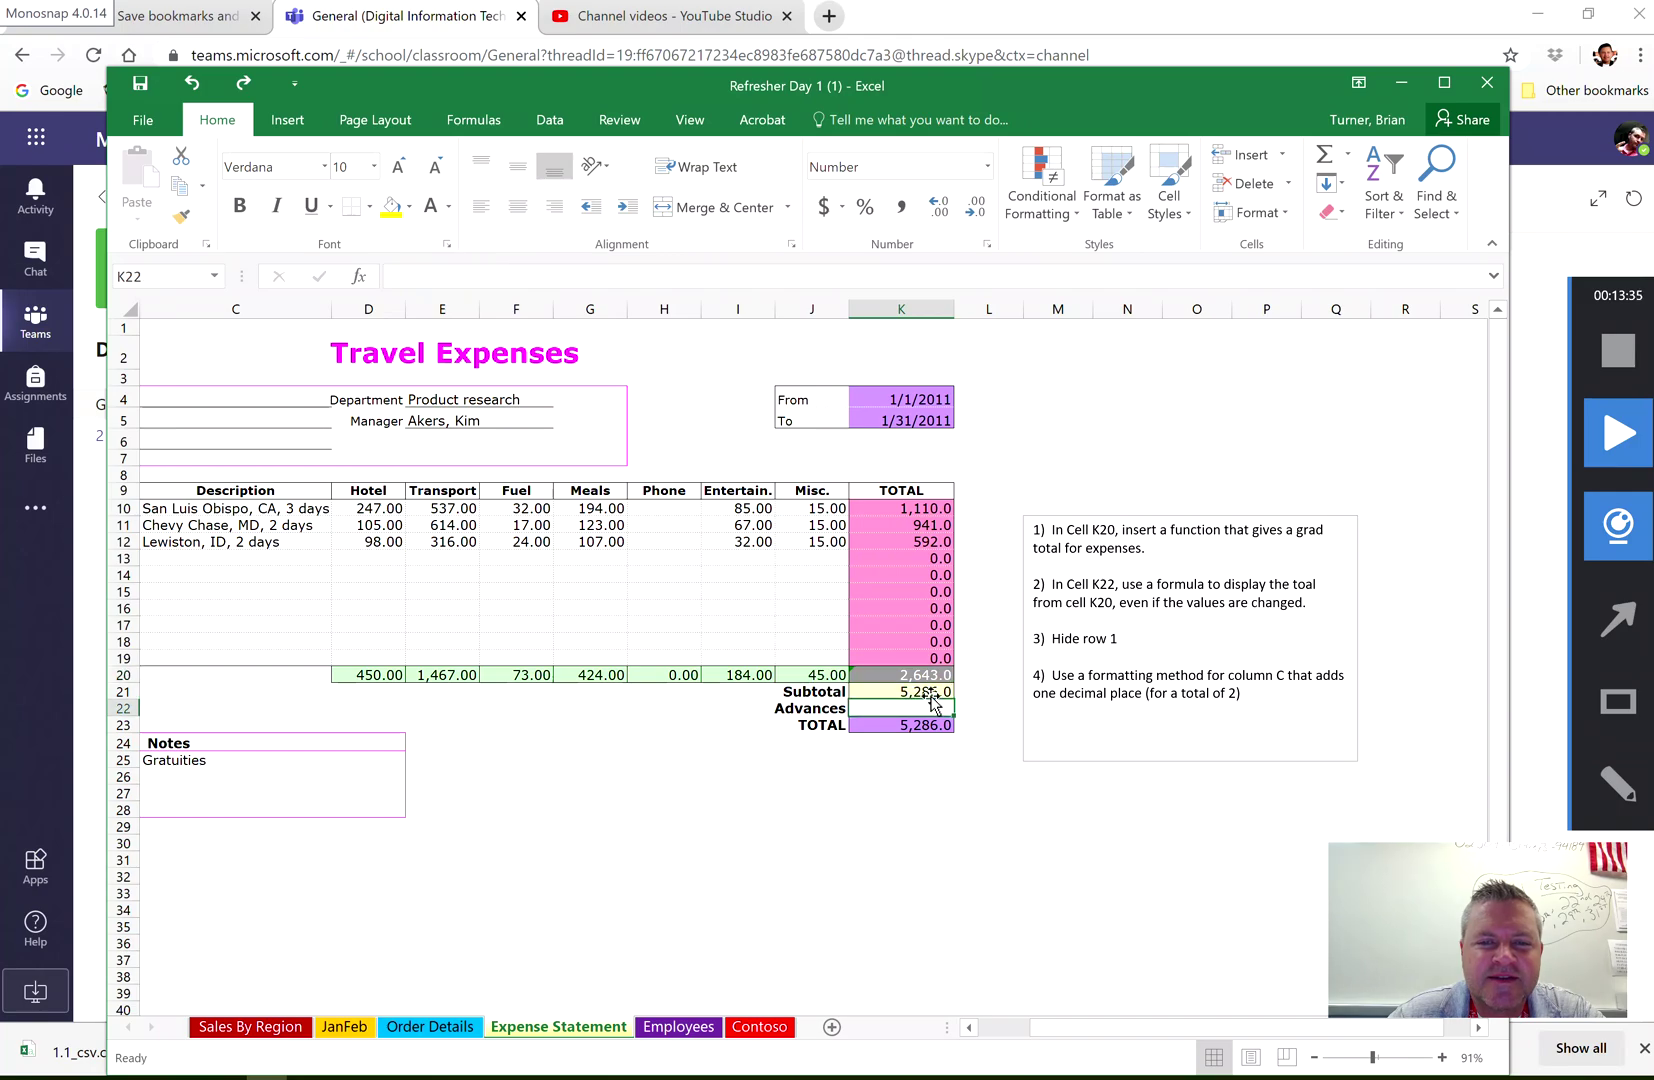
left_click(1607, 441)
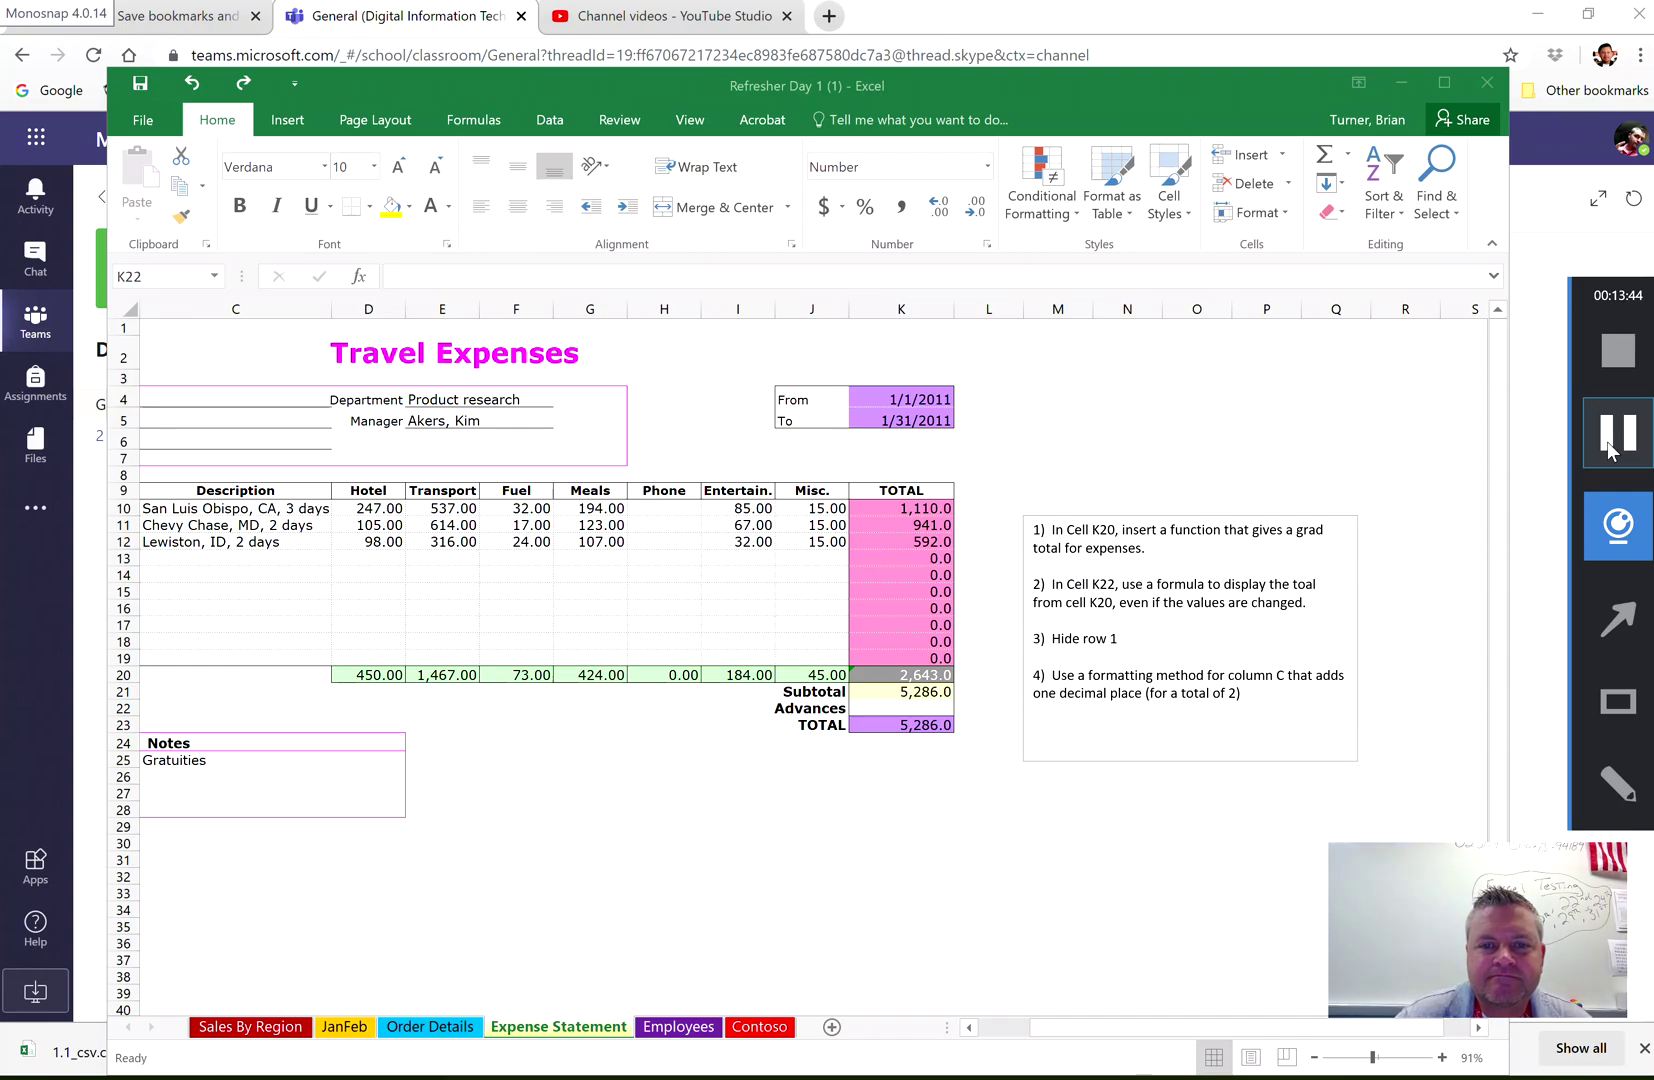
left_click(929, 706)
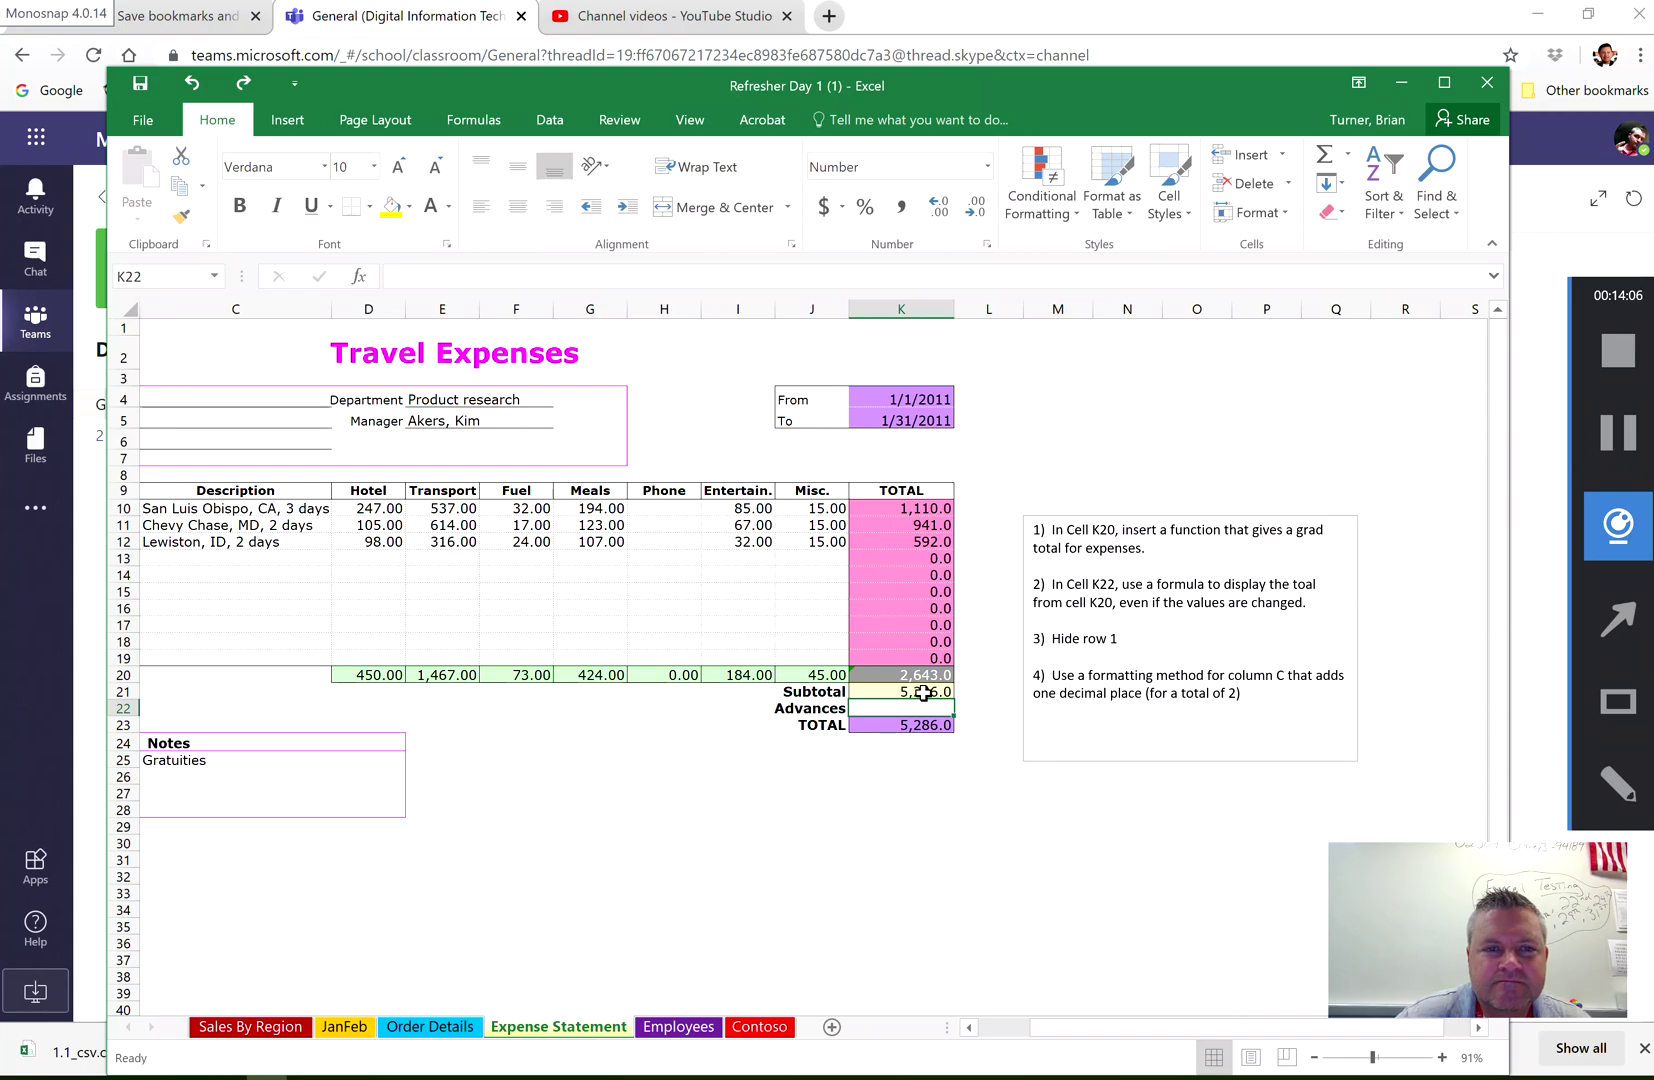
left_click(1627, 423)
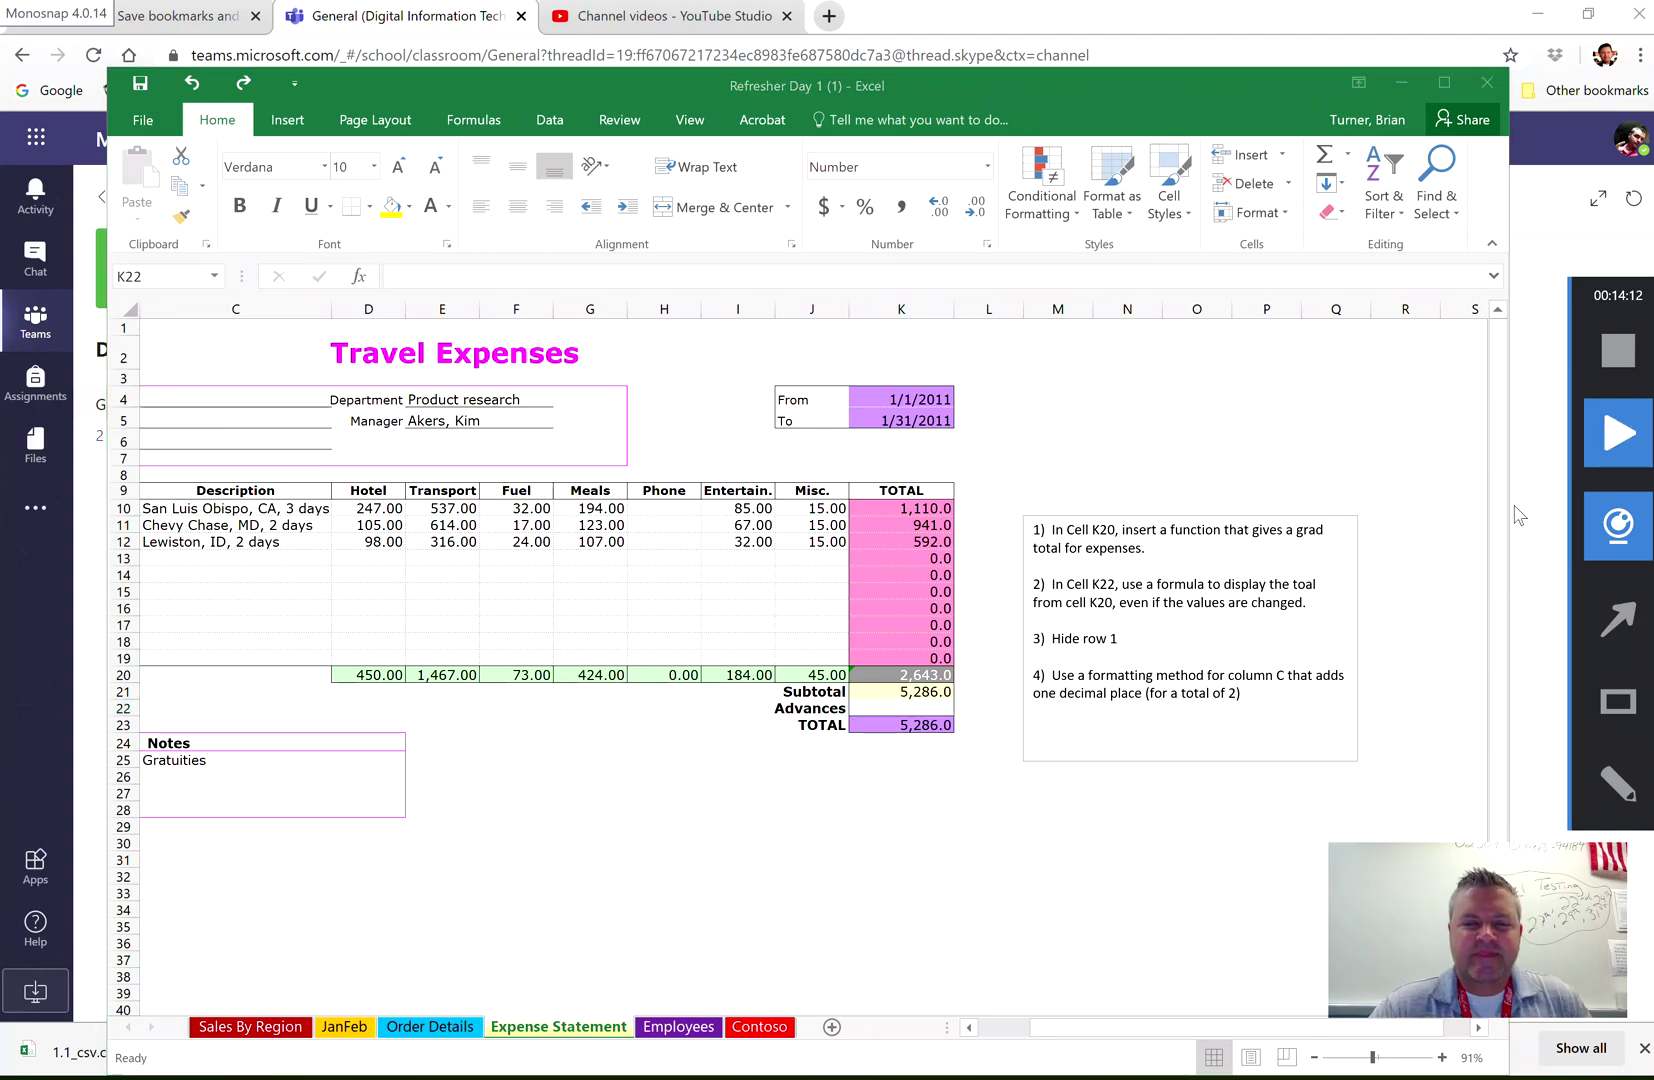
Enter the formula =K20 in the Advances cell K22 to display the grand total dynamically
left_click(920, 709)
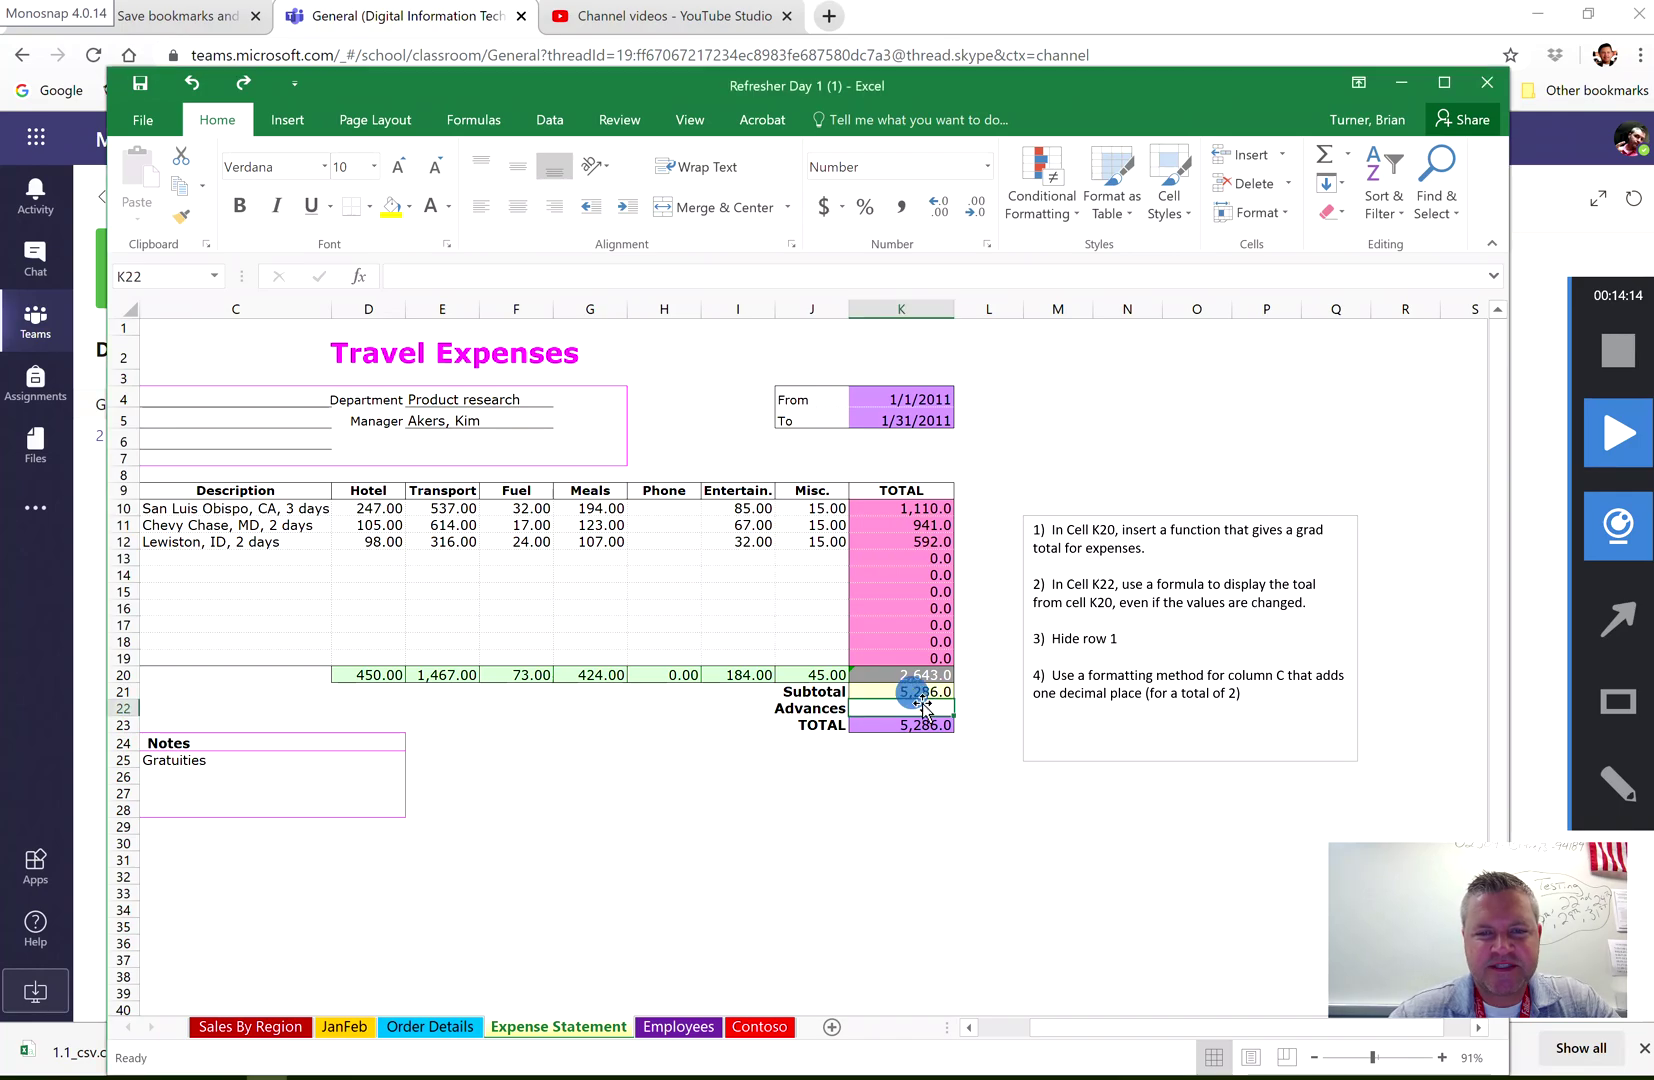
type("=")
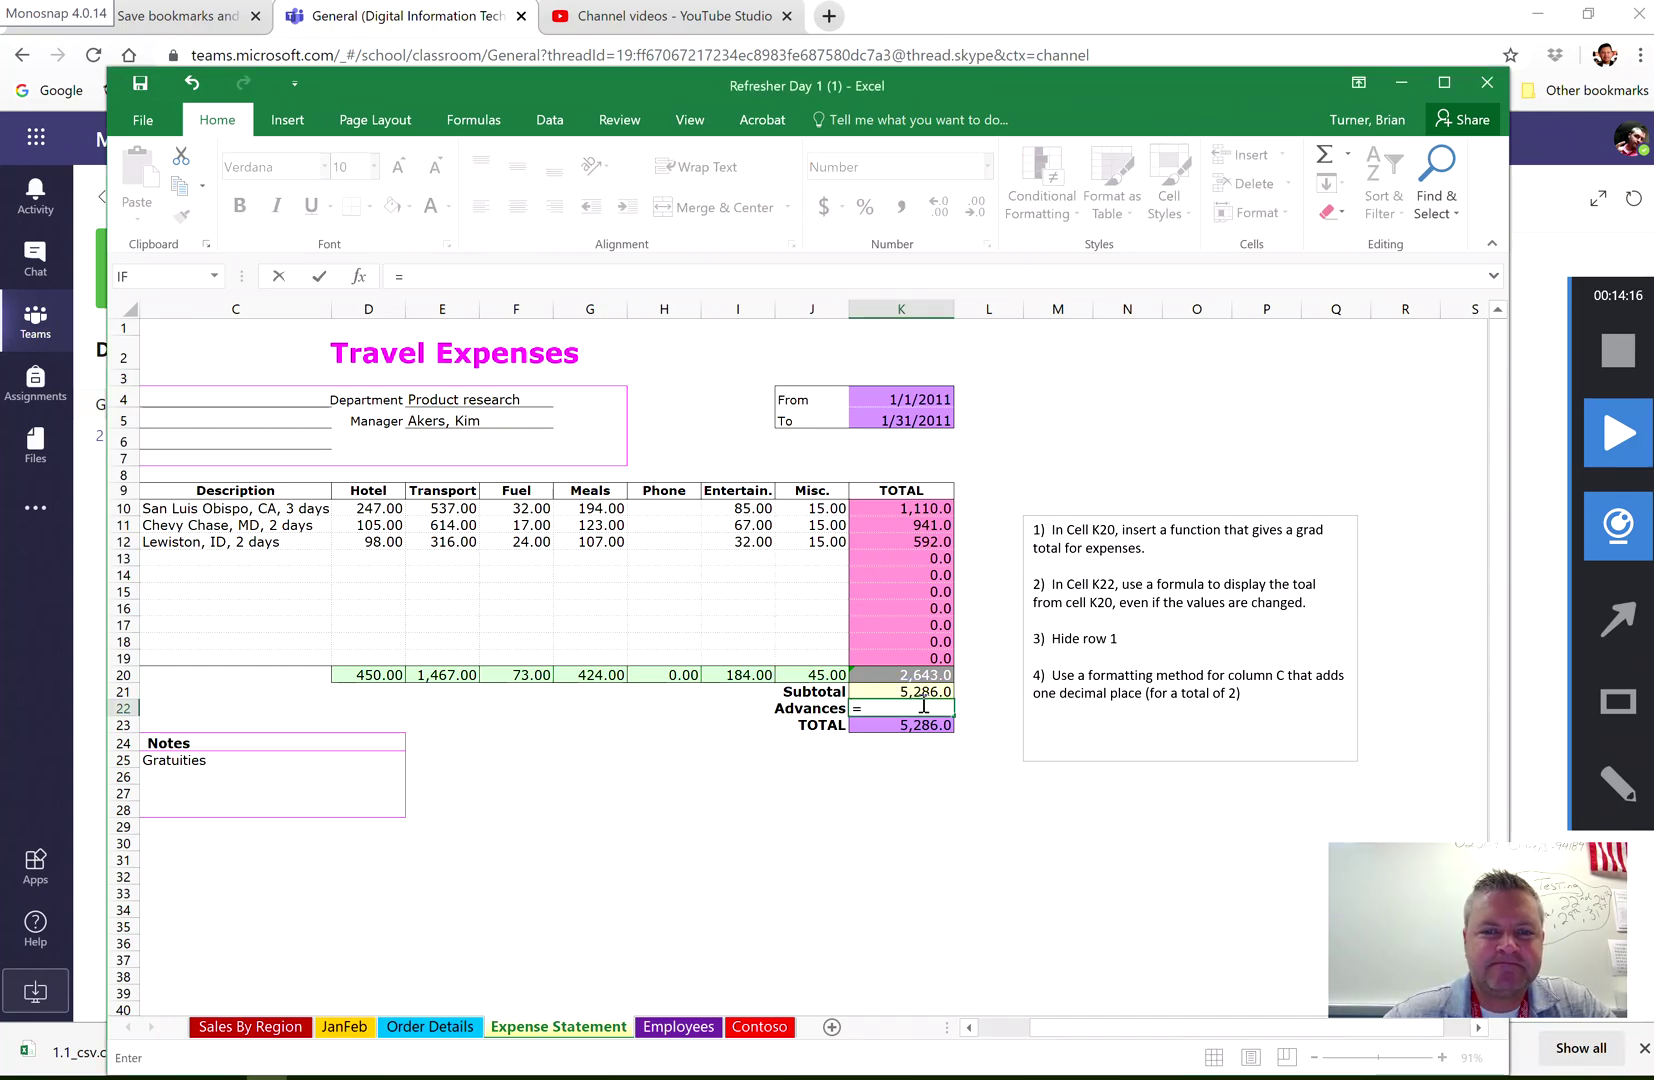
left_click(916, 675)
key("Return")
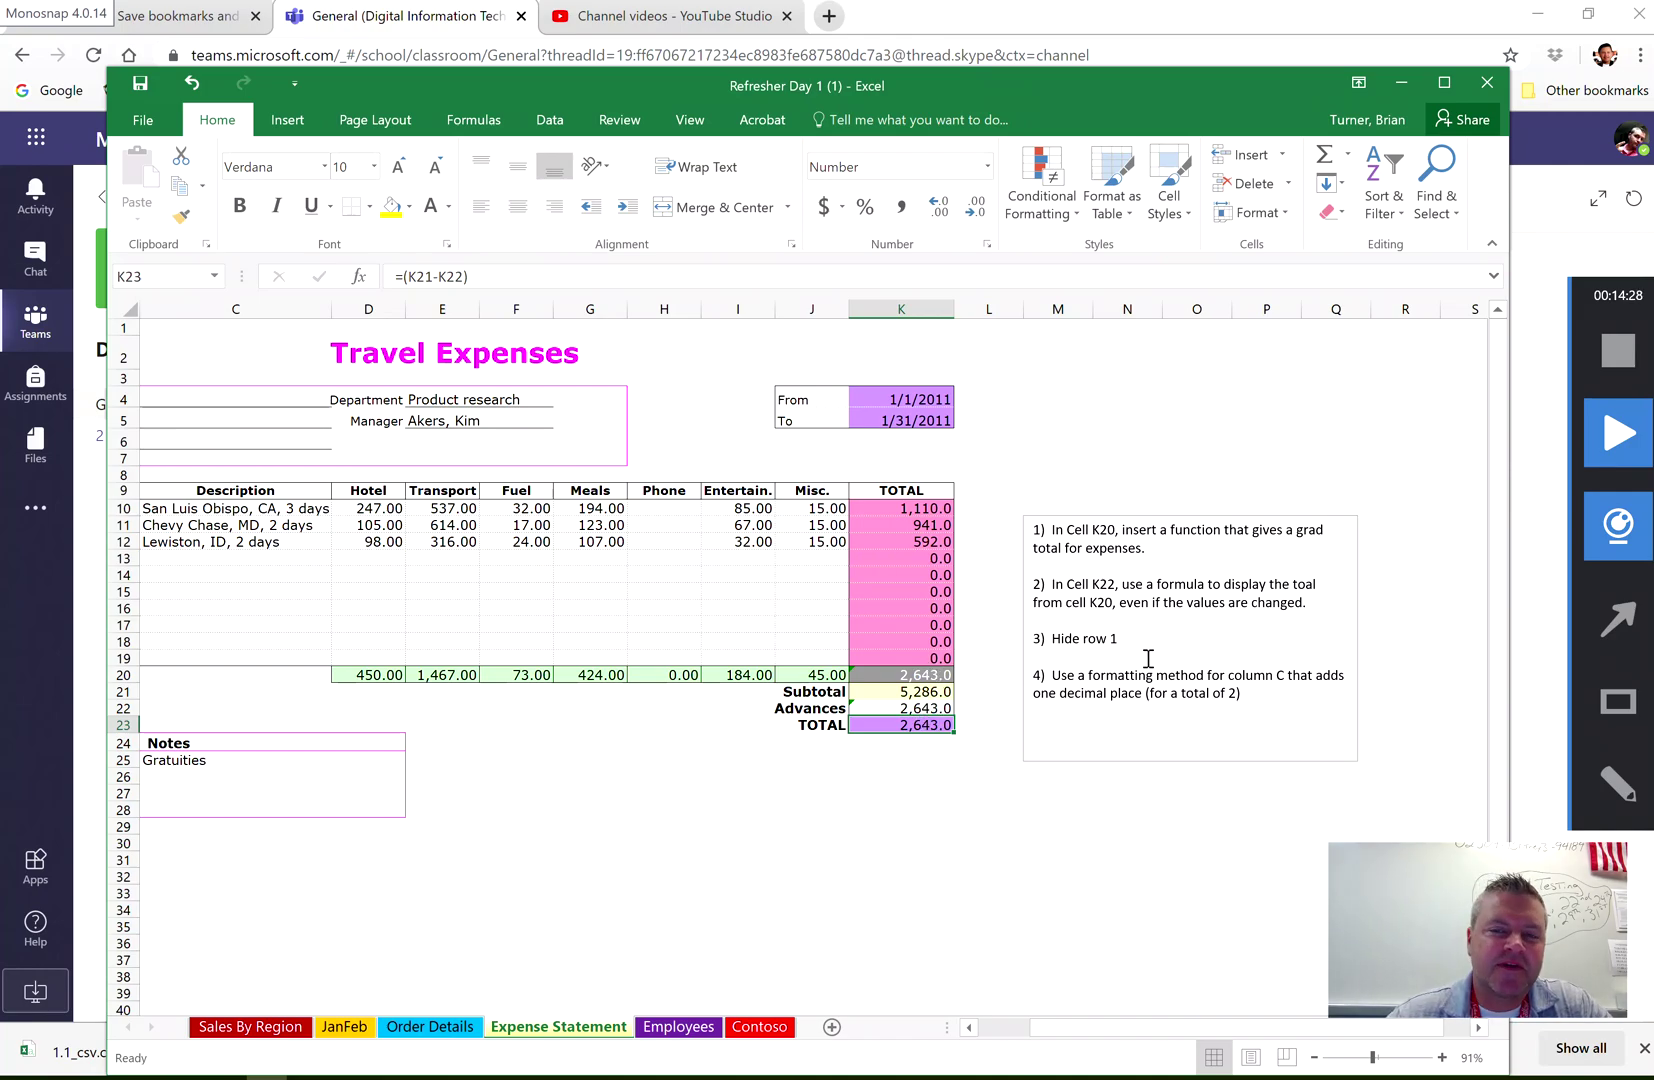
Hide row 1 of the Expense Statement sheet
left_click(121, 328)
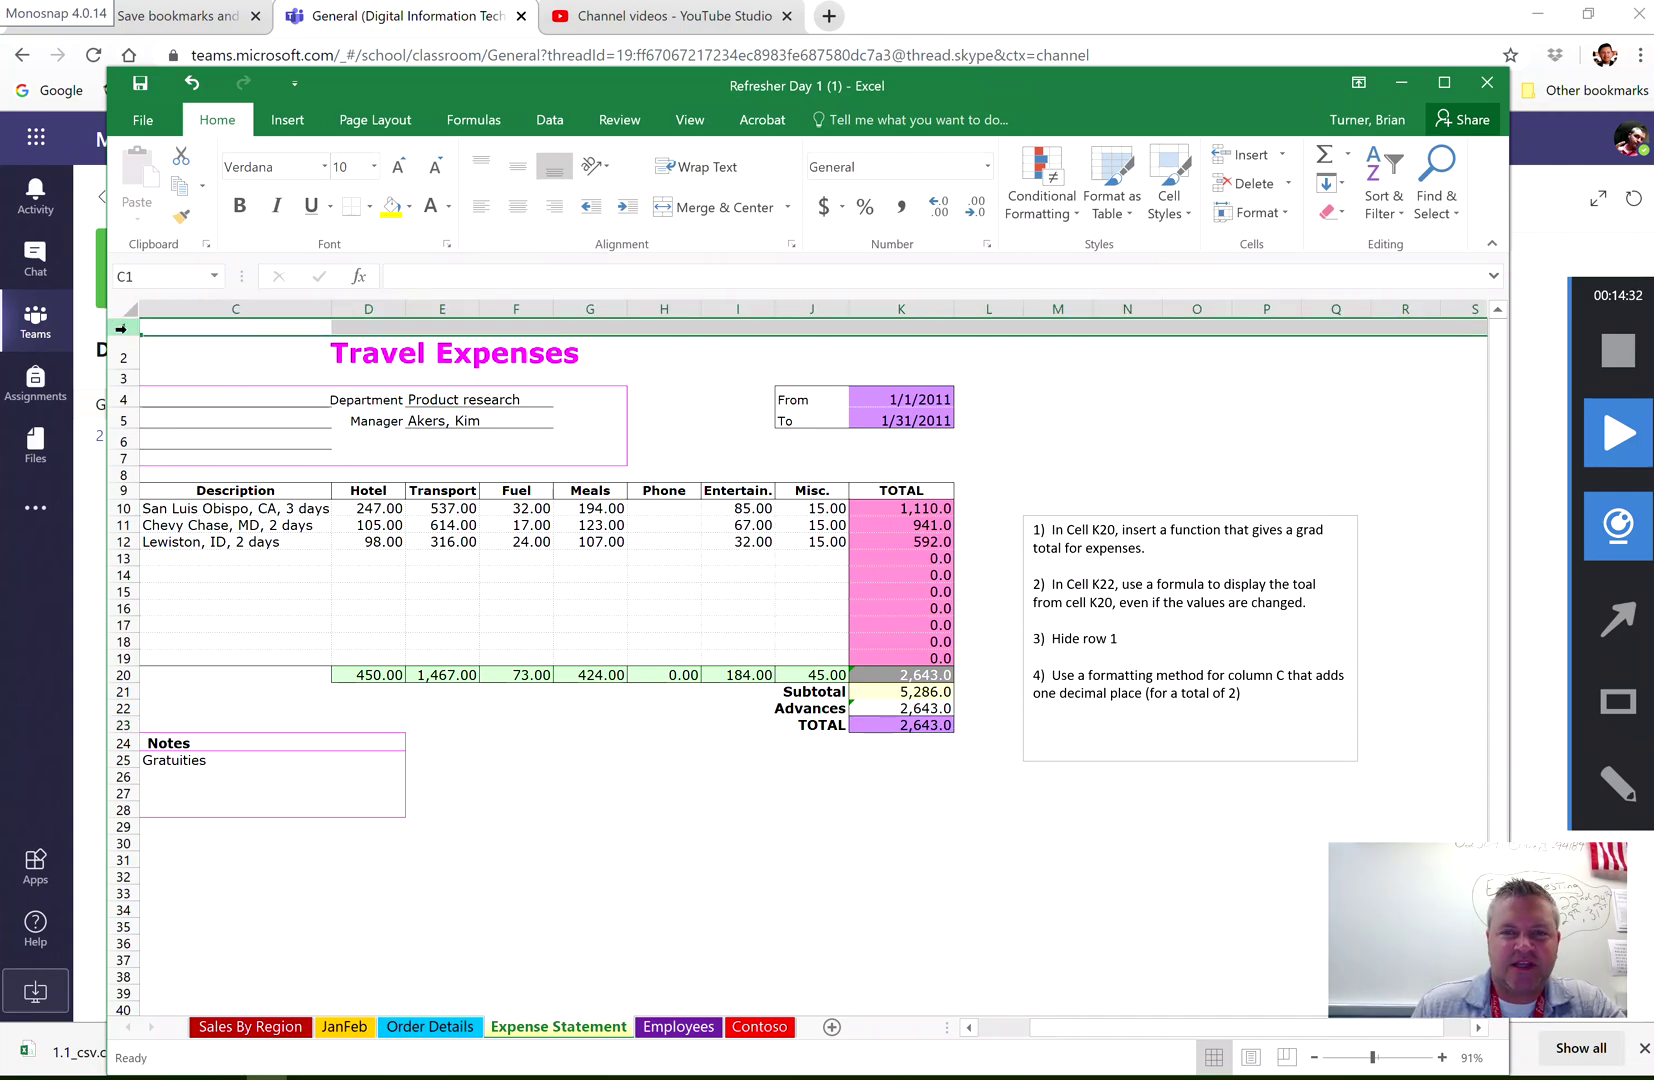
right_click(121, 330)
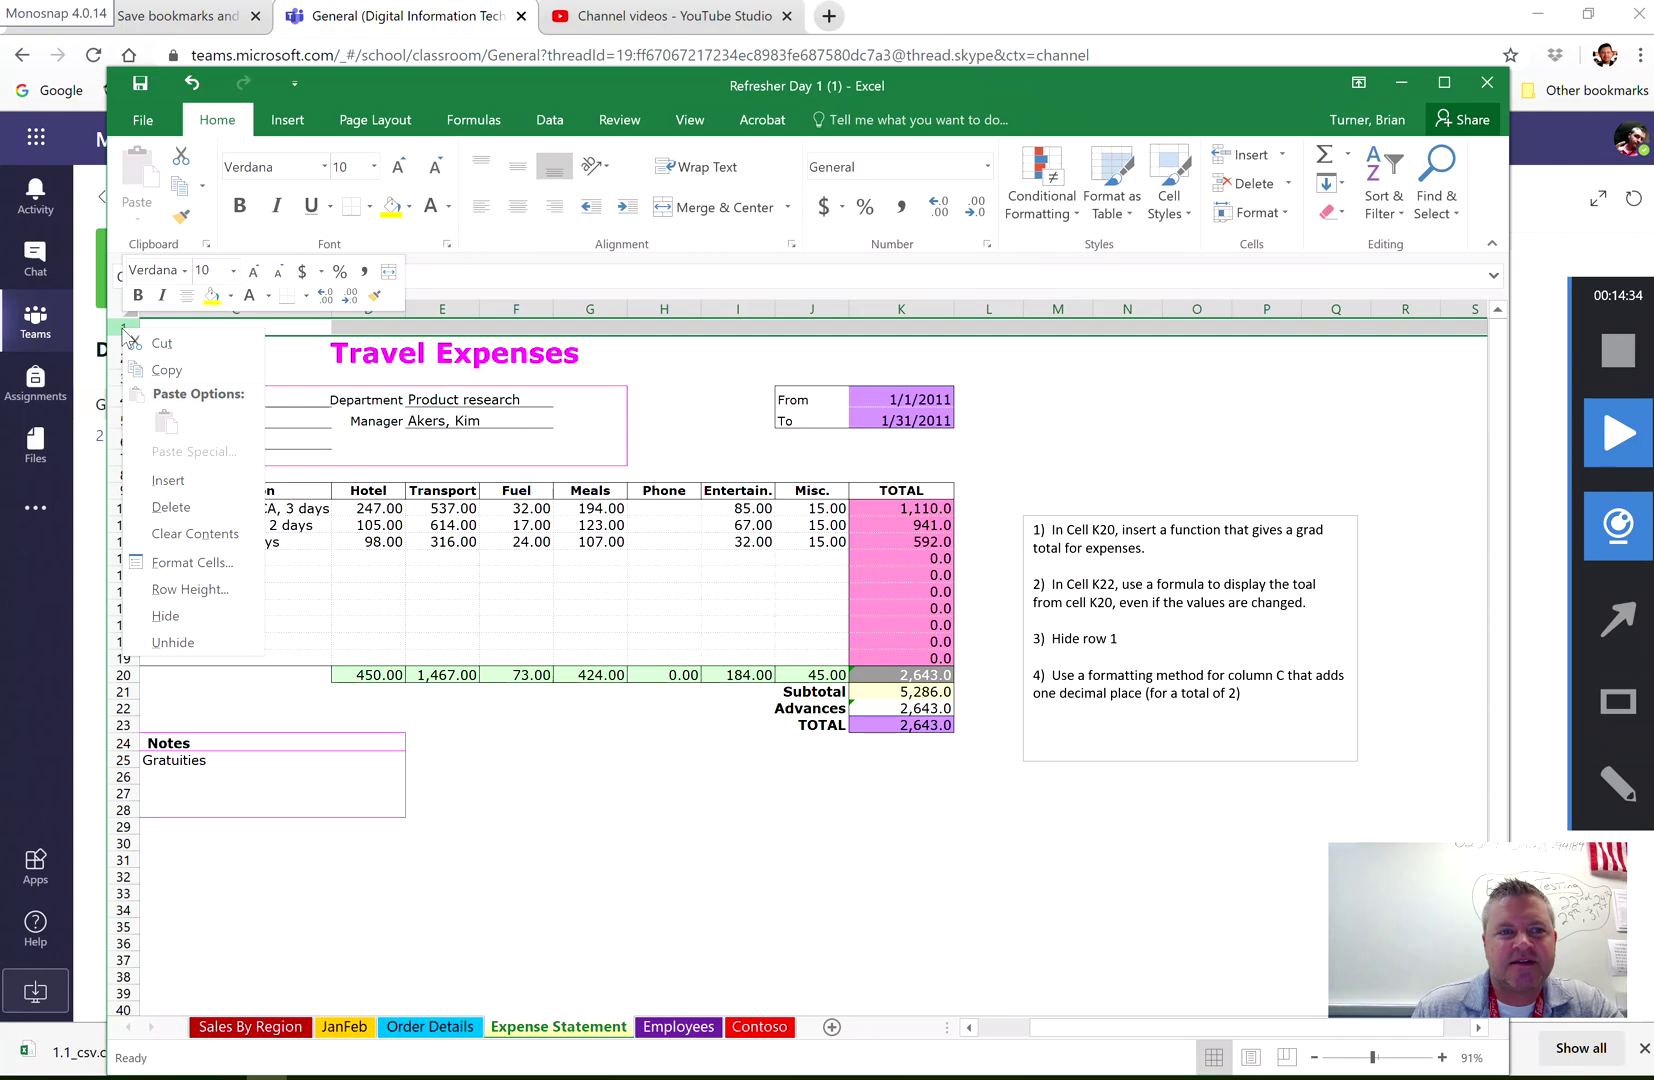
left_click(210, 616)
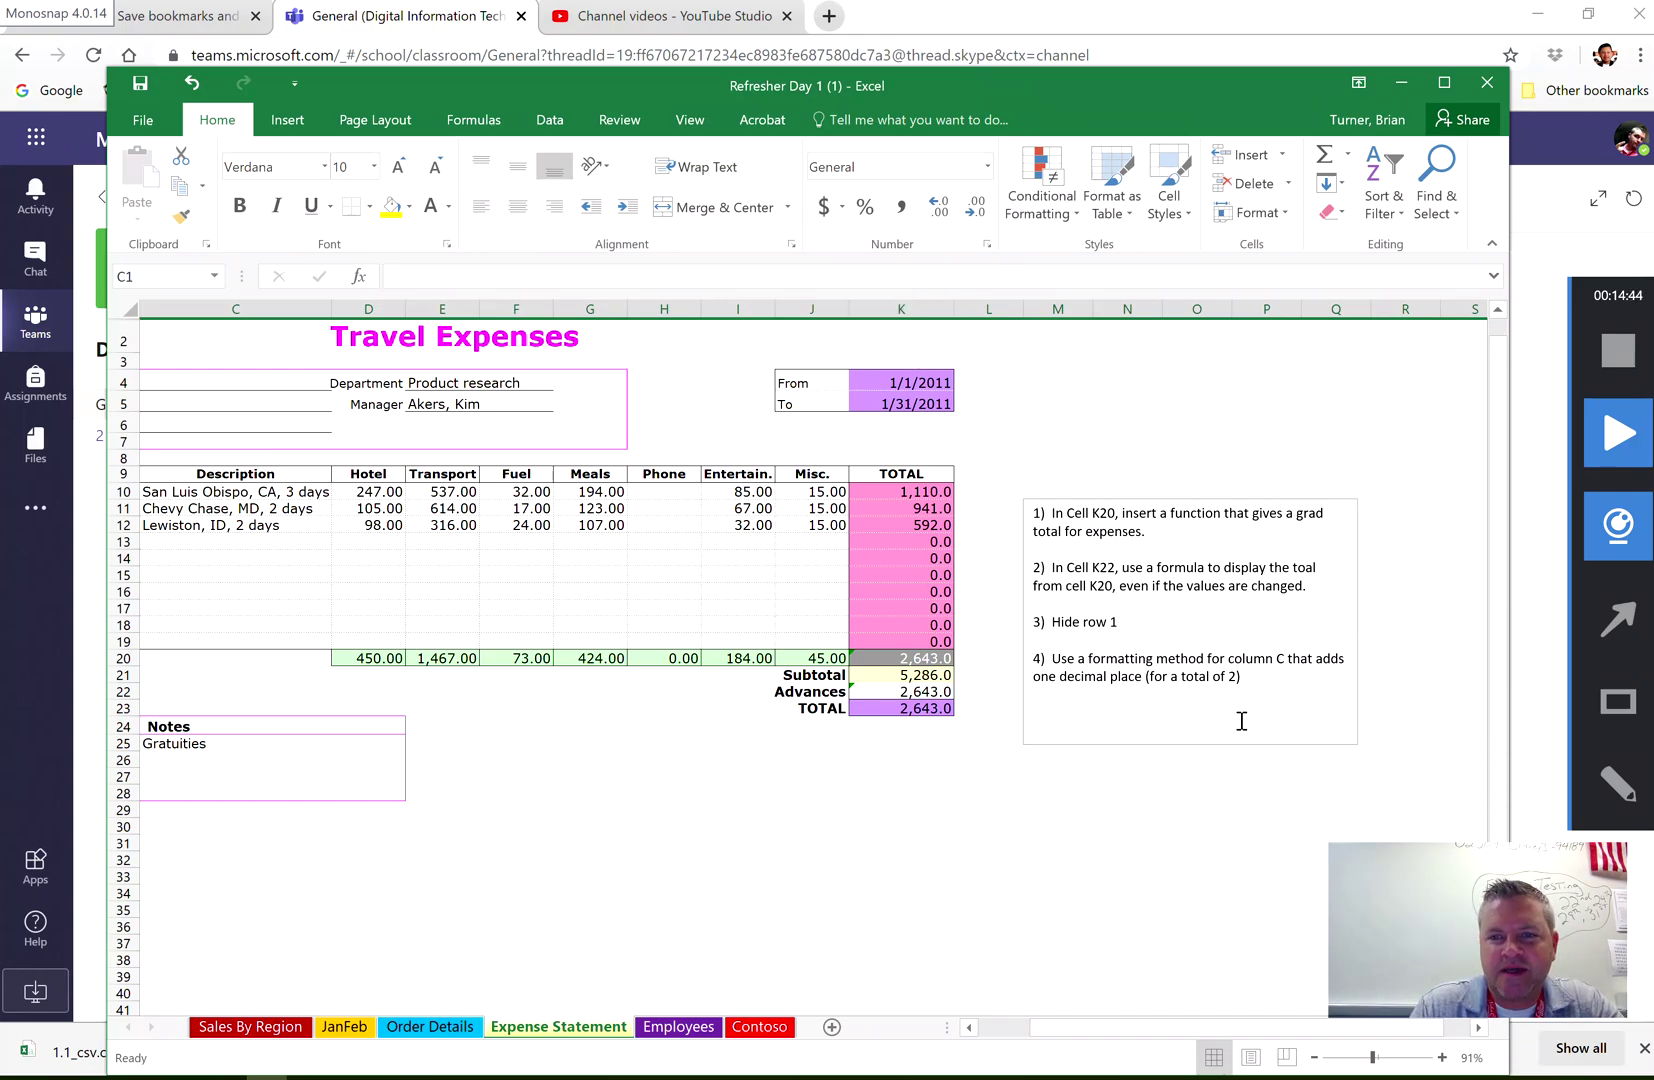
Try to add a decimal place to the whole of column K
left_click(888, 300)
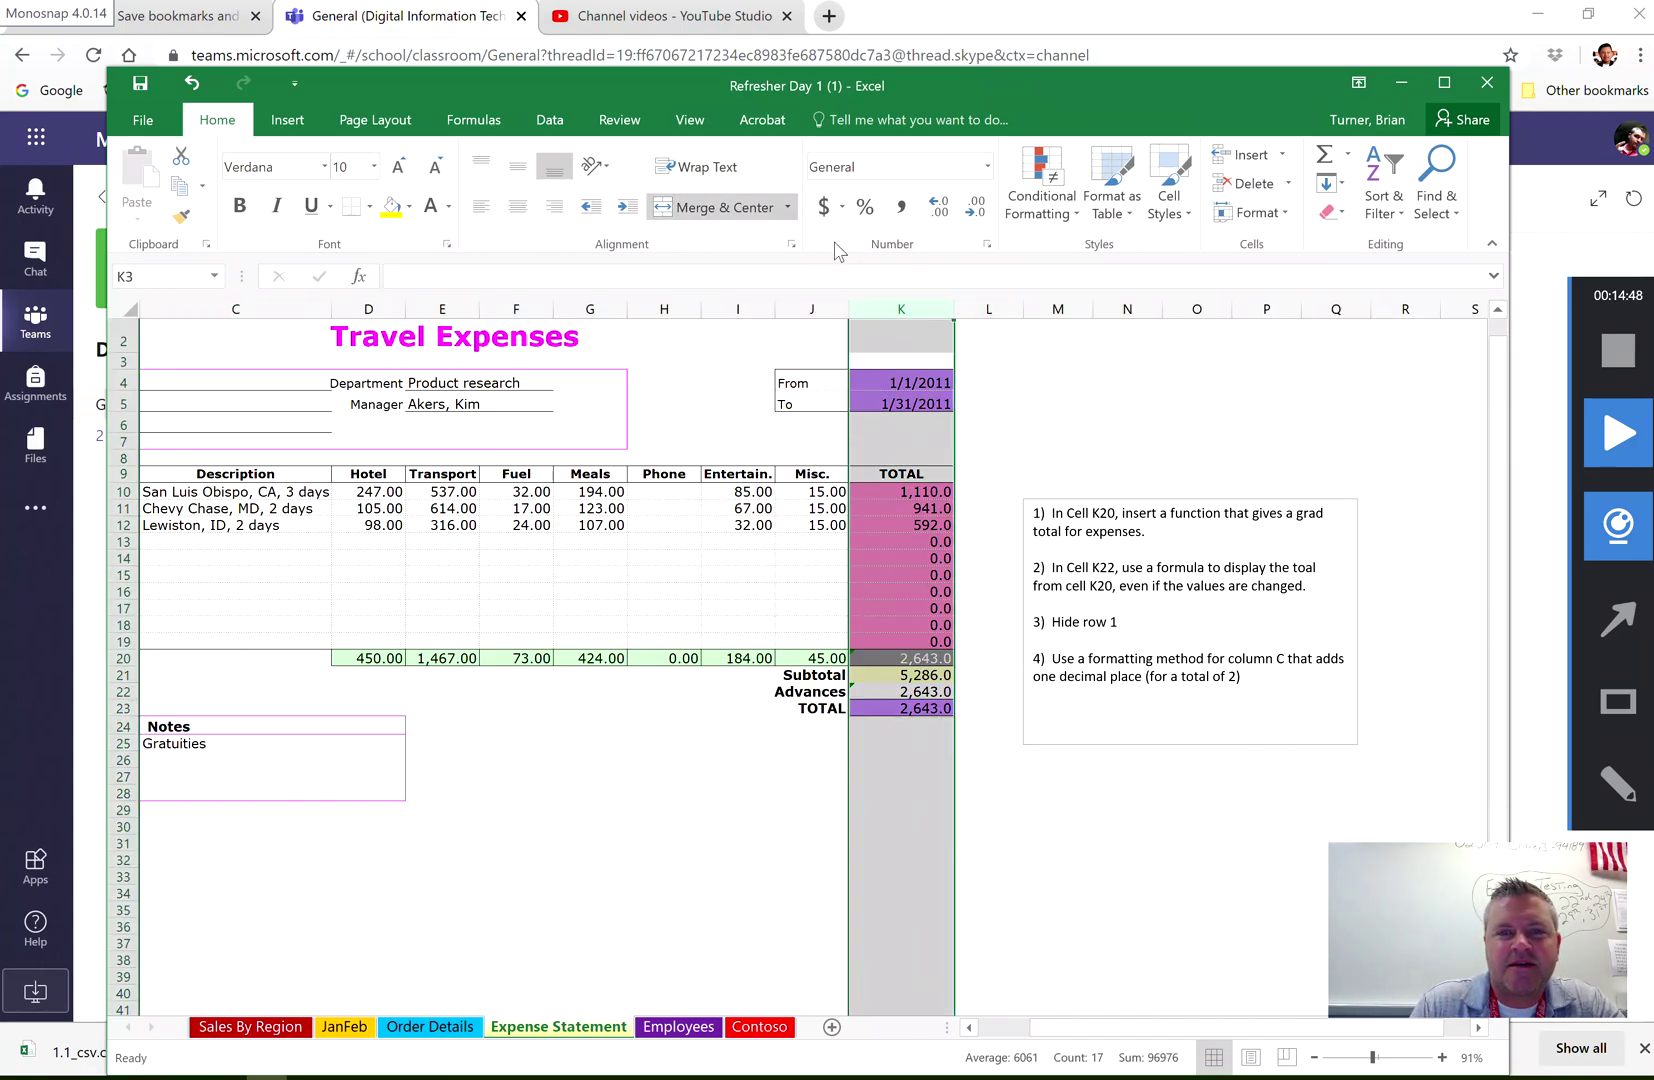
left_click(938, 207)
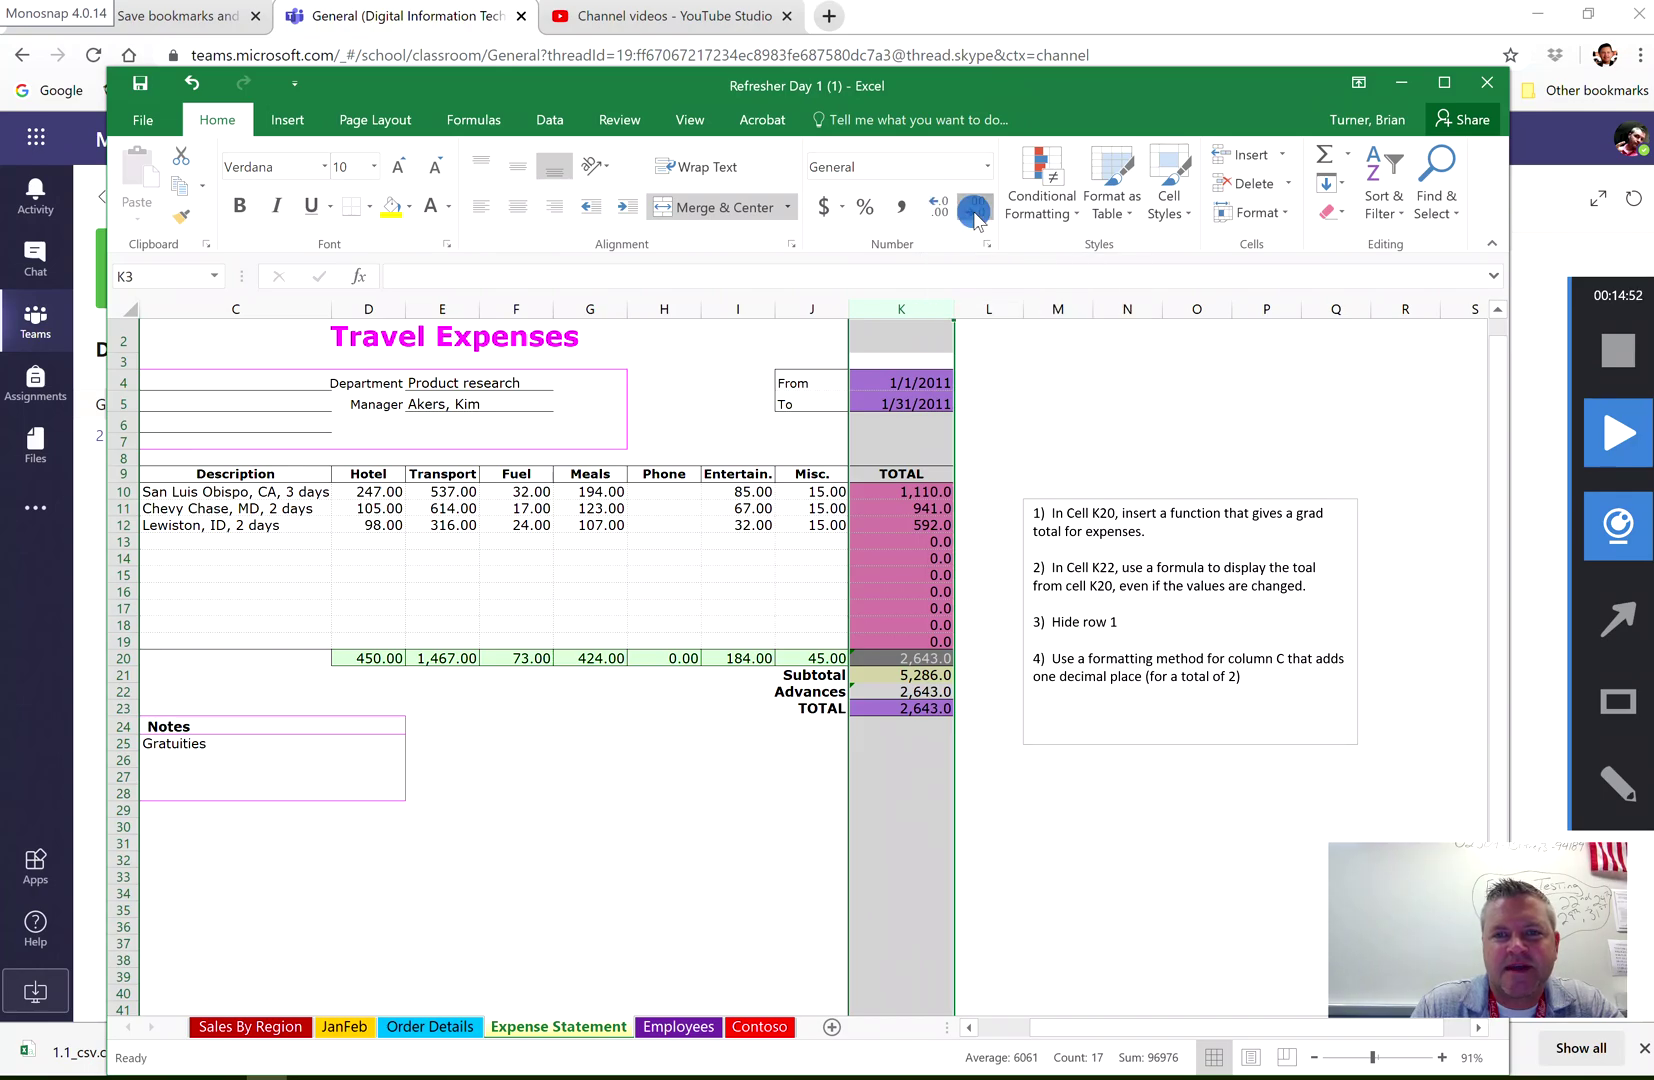
left_click(922, 525)
Increase the decimals of the totals in K10:K23 to two decimal places
left_click_drag(906, 490, 905, 708)
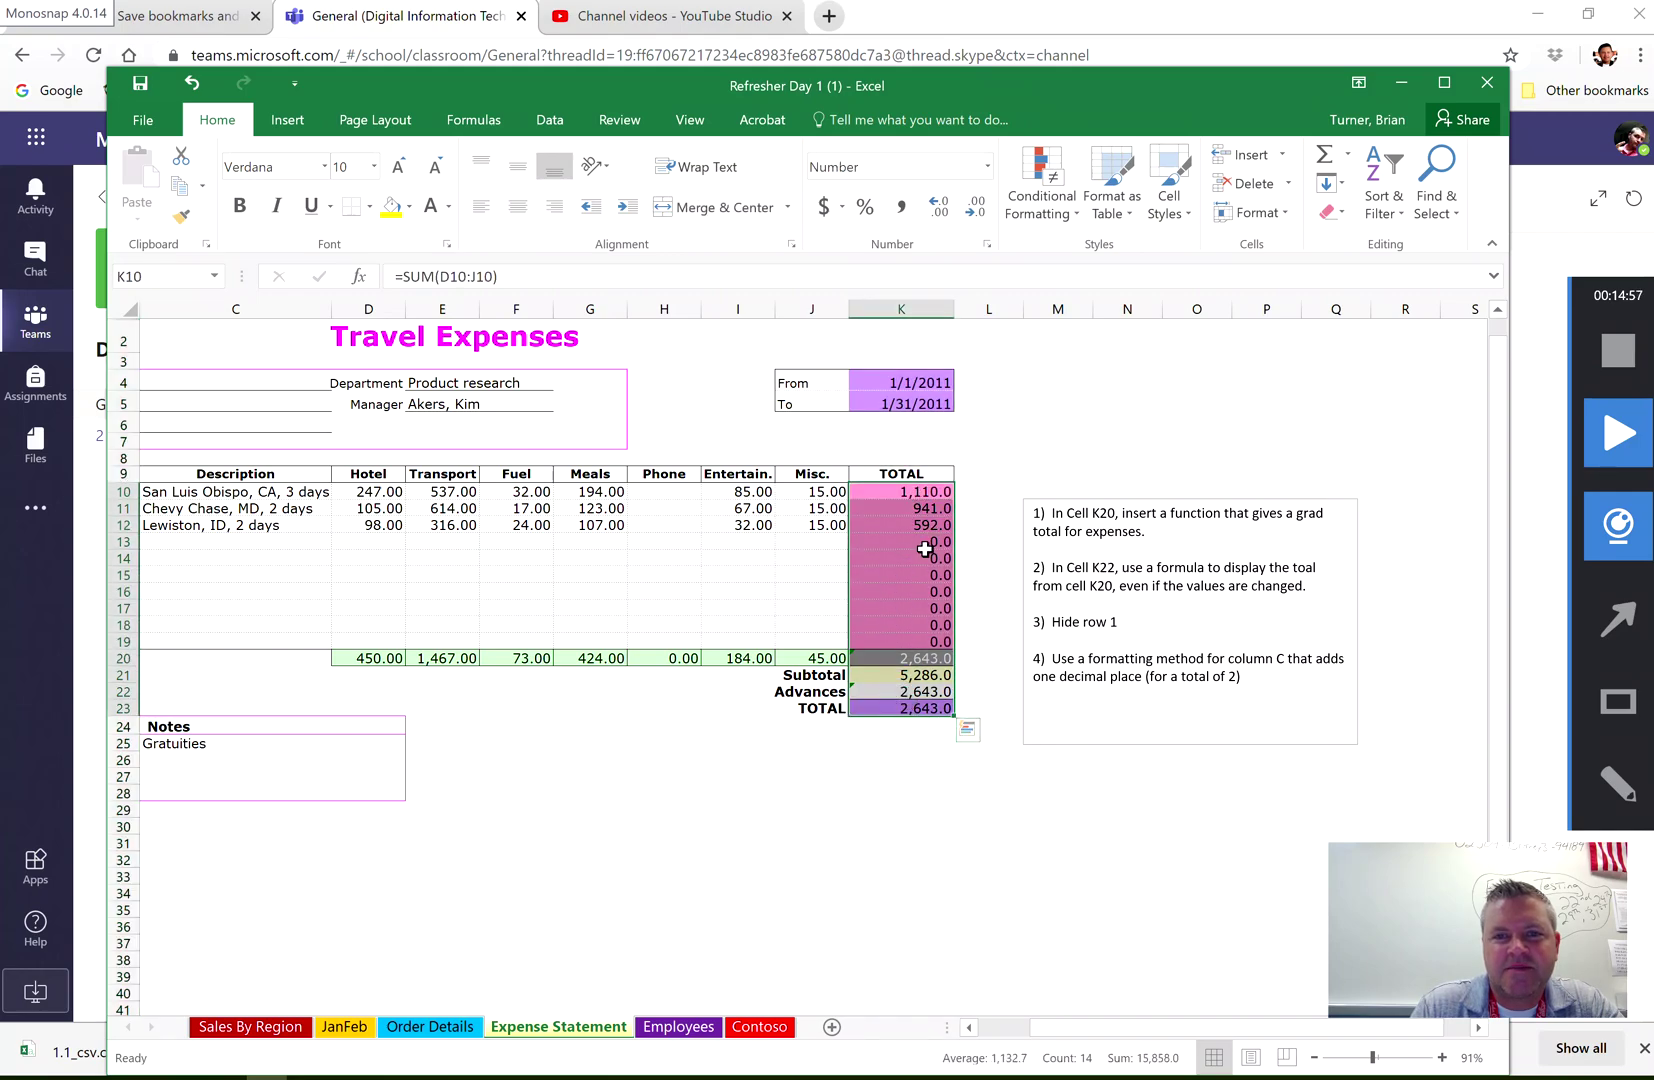
left_click(940, 215)
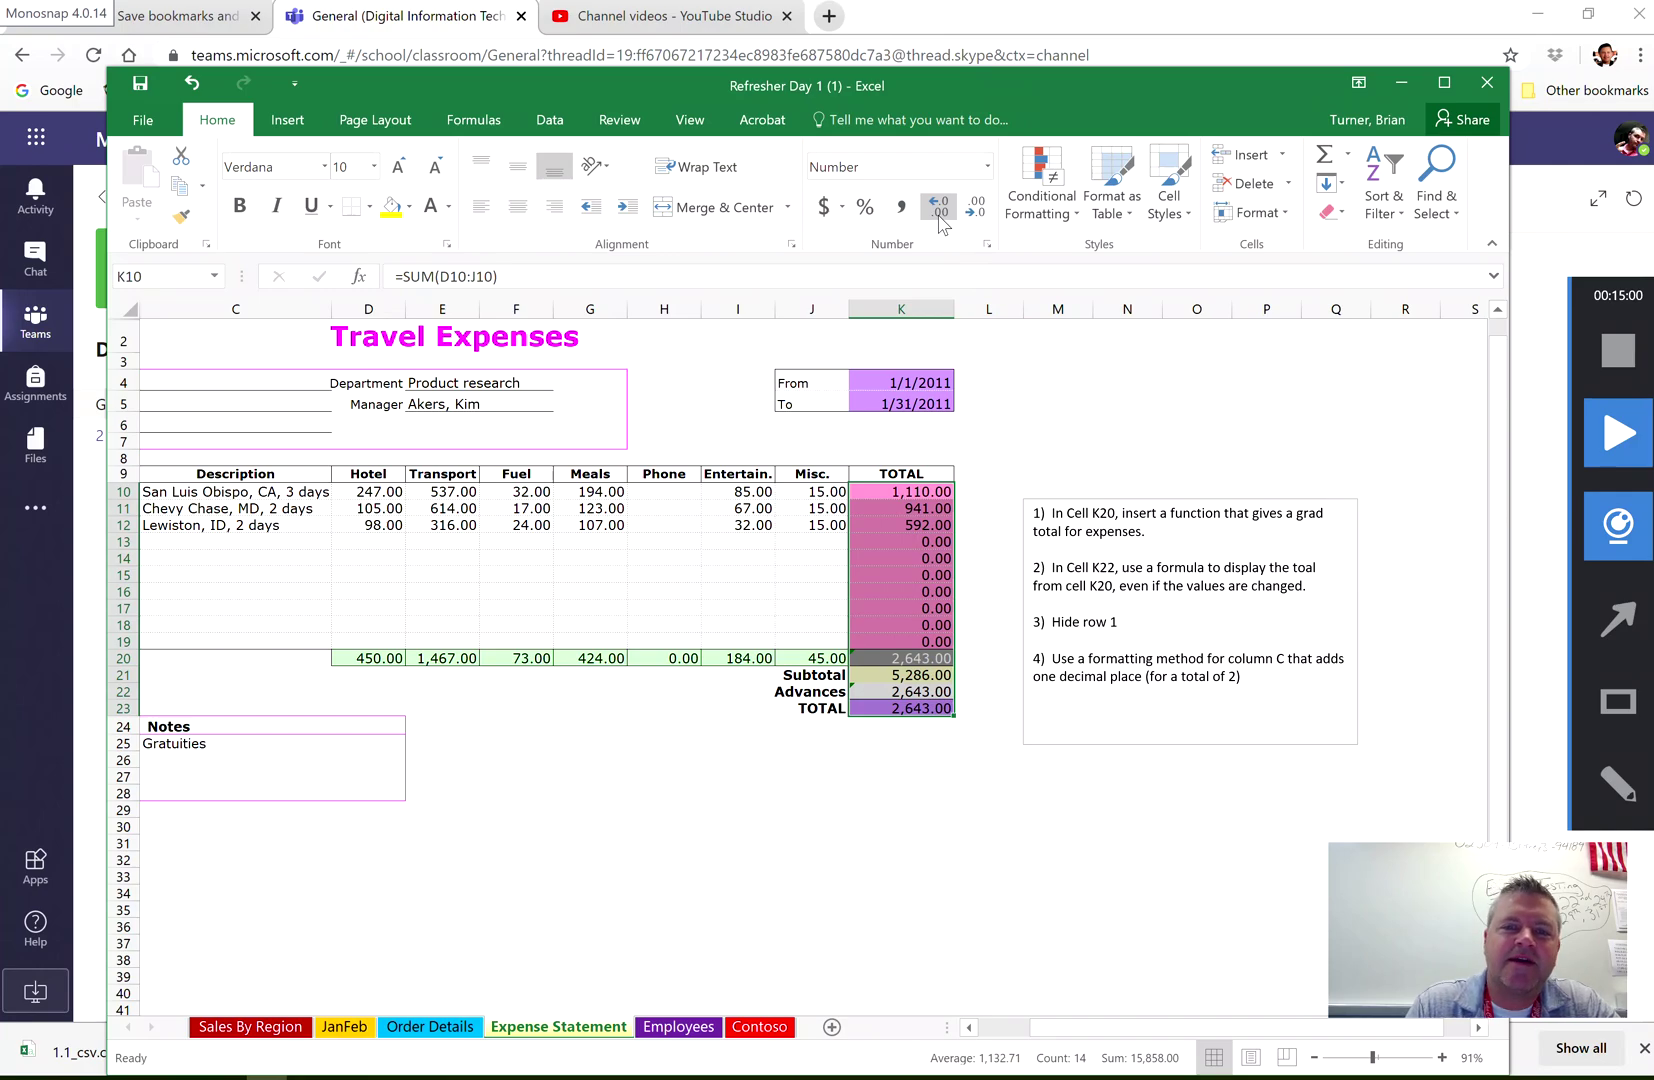
left_click(965, 212)
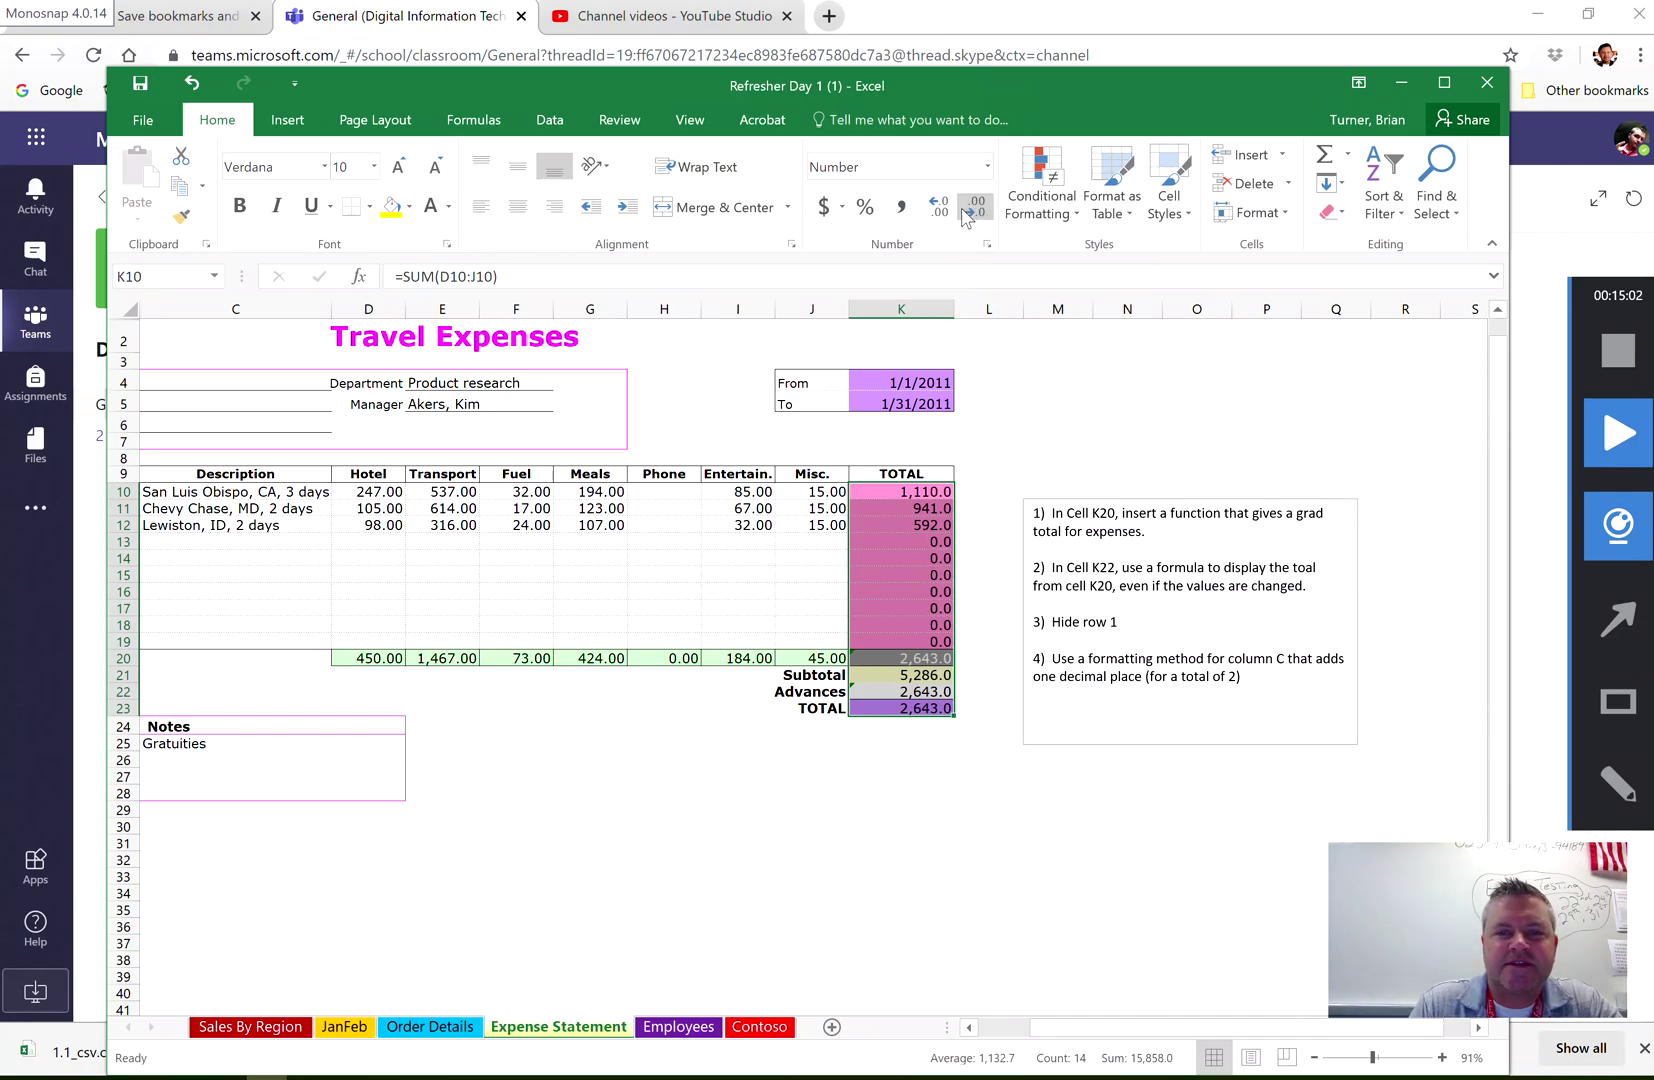
left_click(944, 208)
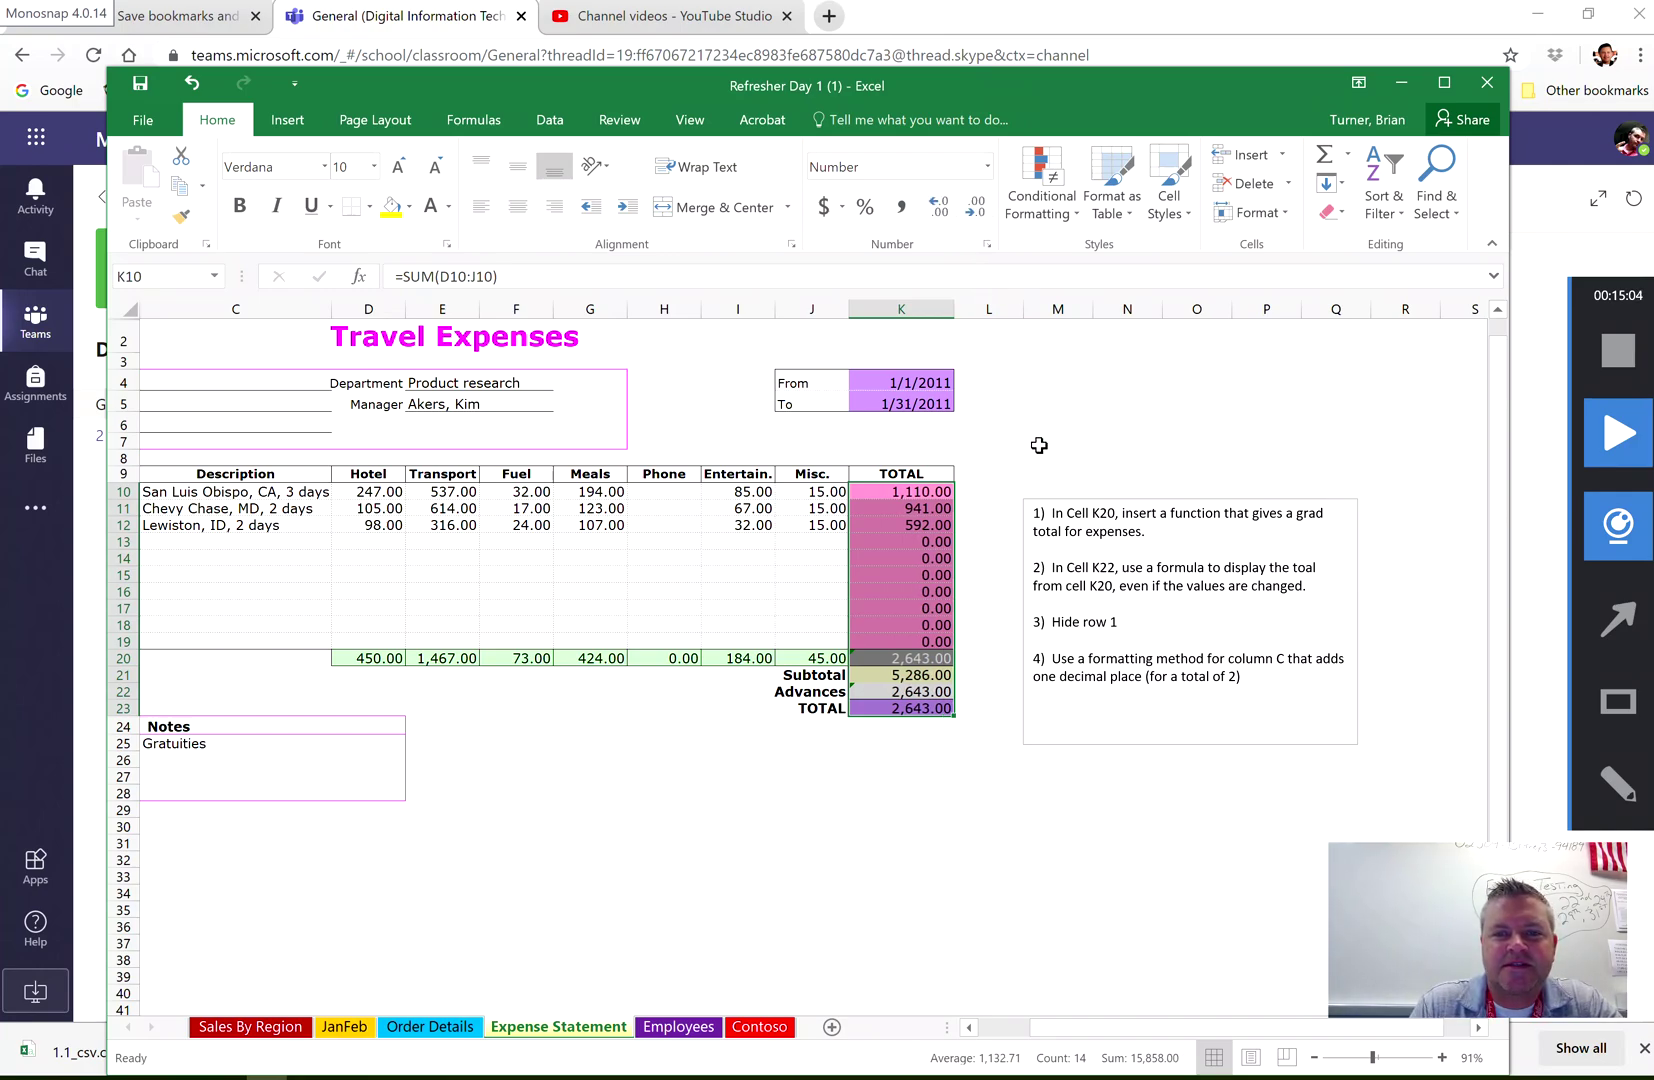
On the Employees sheet, read the task list and wrap the text in column C onto multiple lines
left_click(679, 1027)
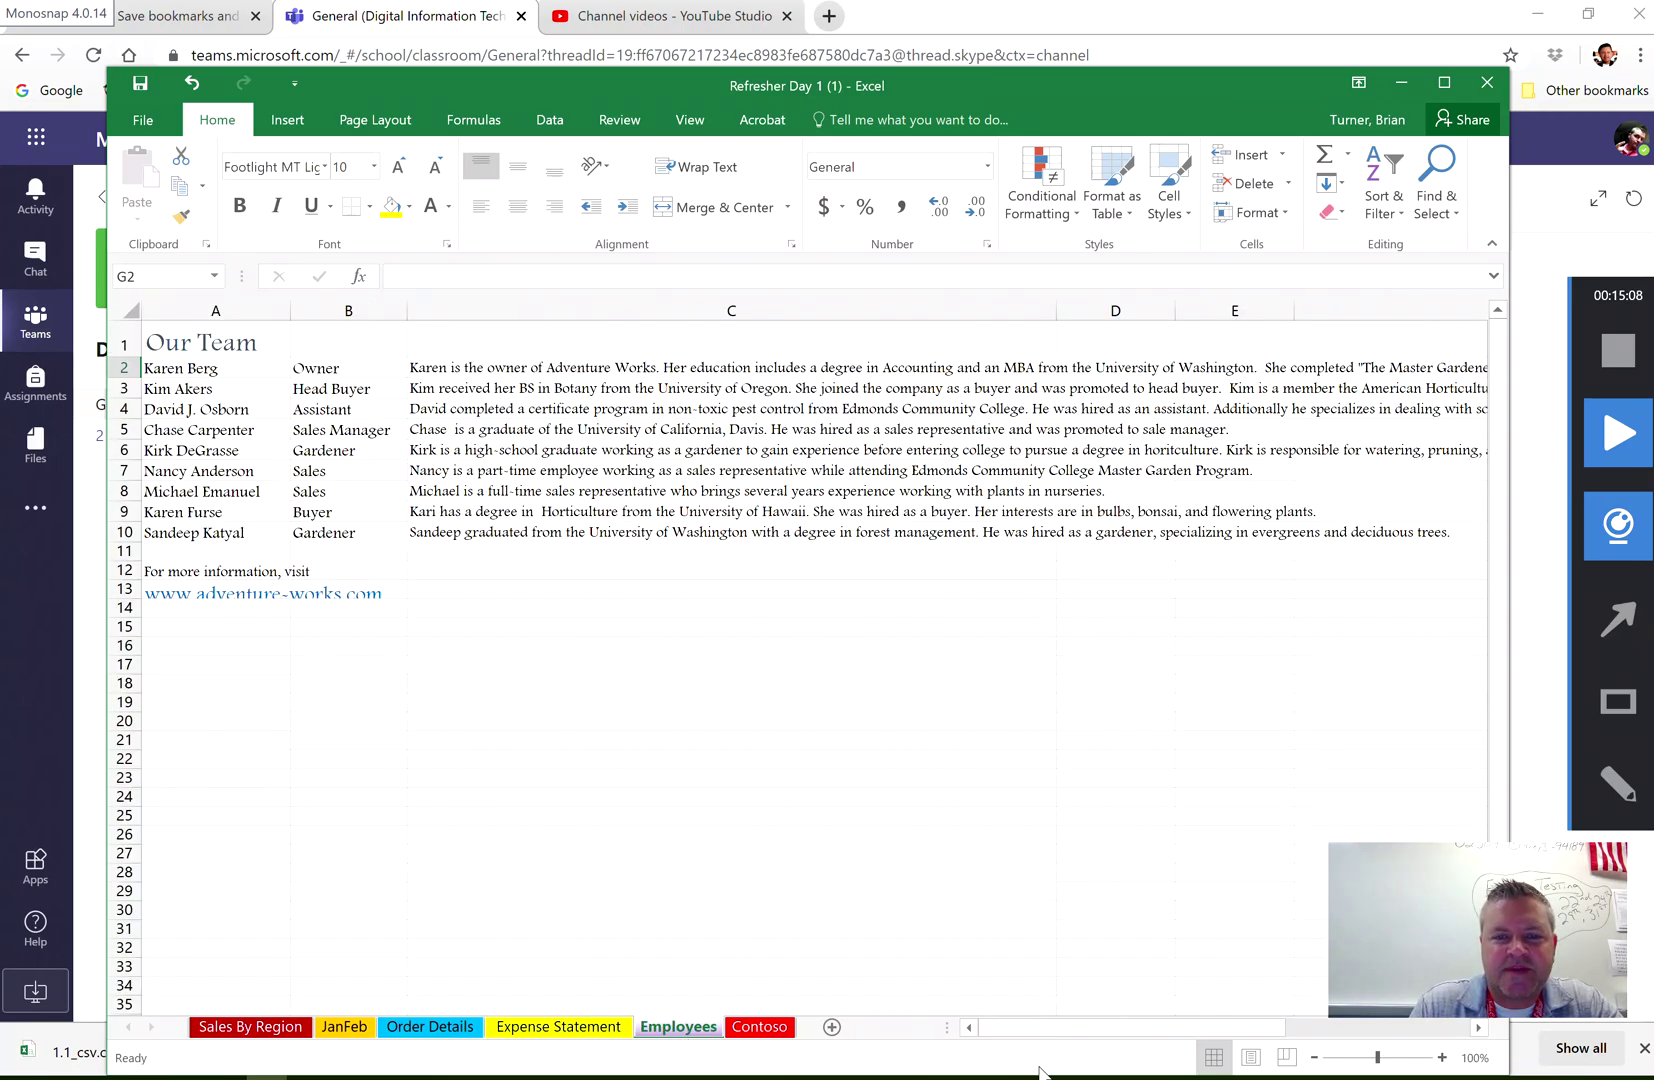
left_click_drag(1050, 1035, 1260, 1023)
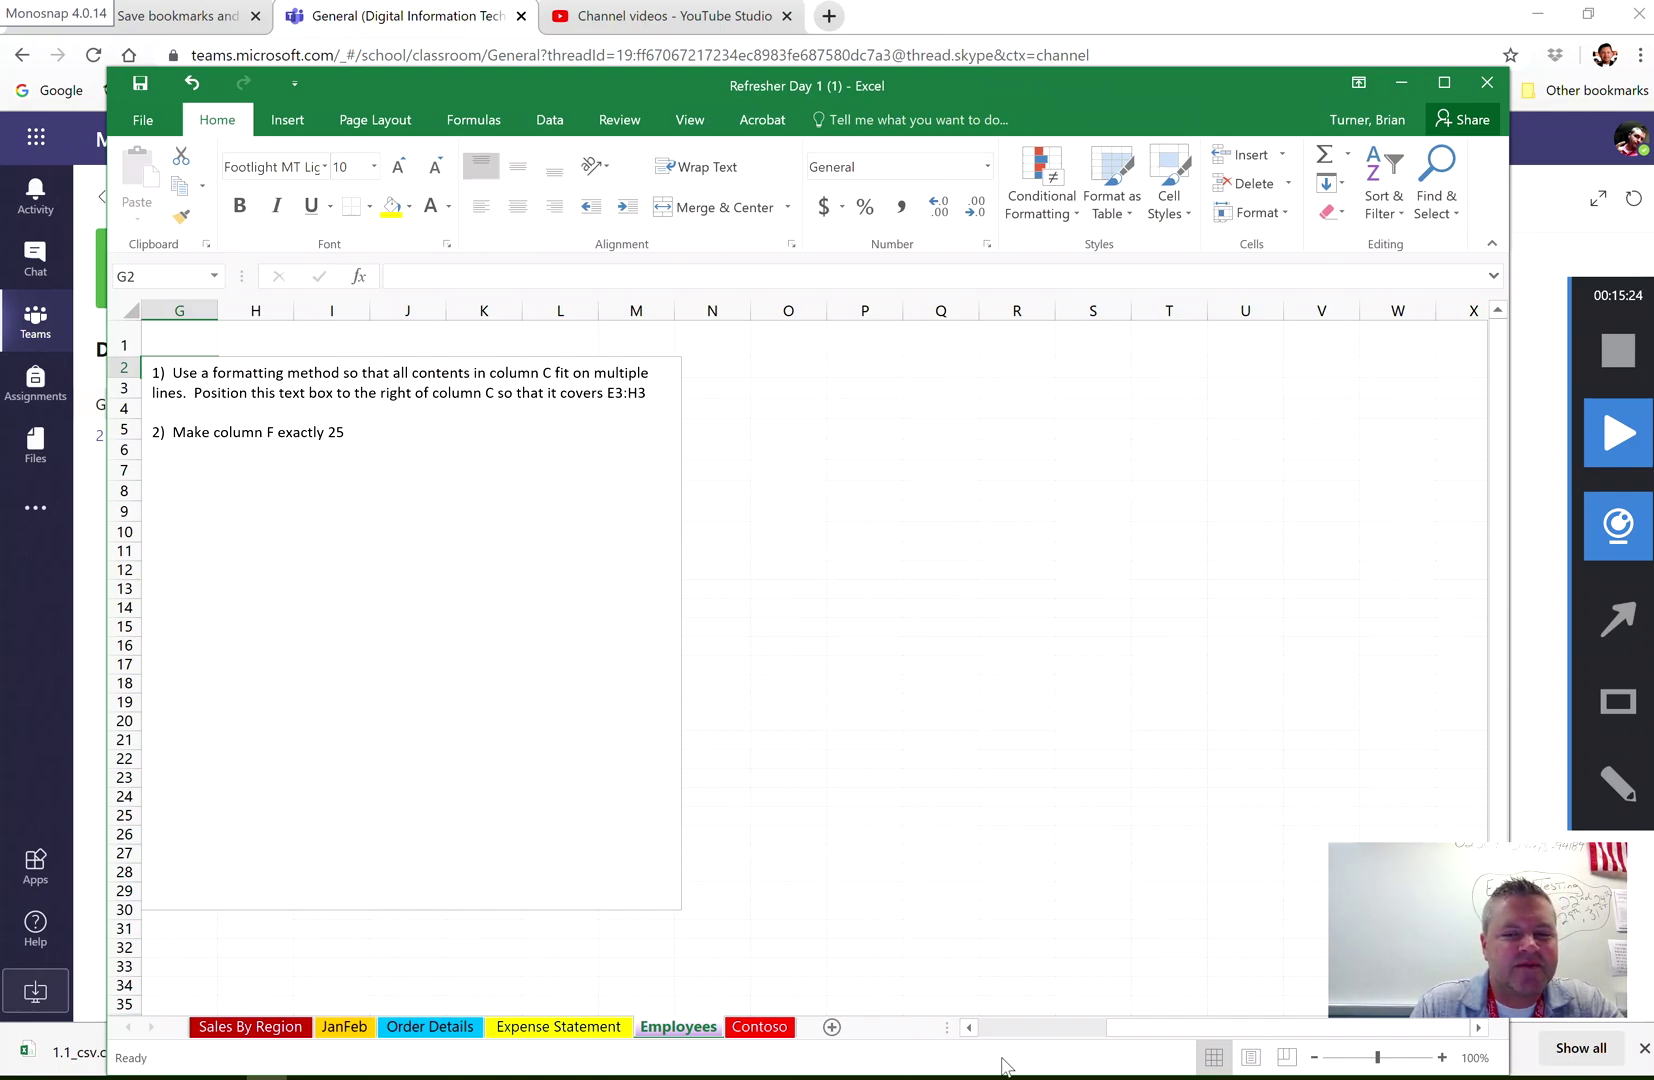
scroll(1021, 1037, "left", 5)
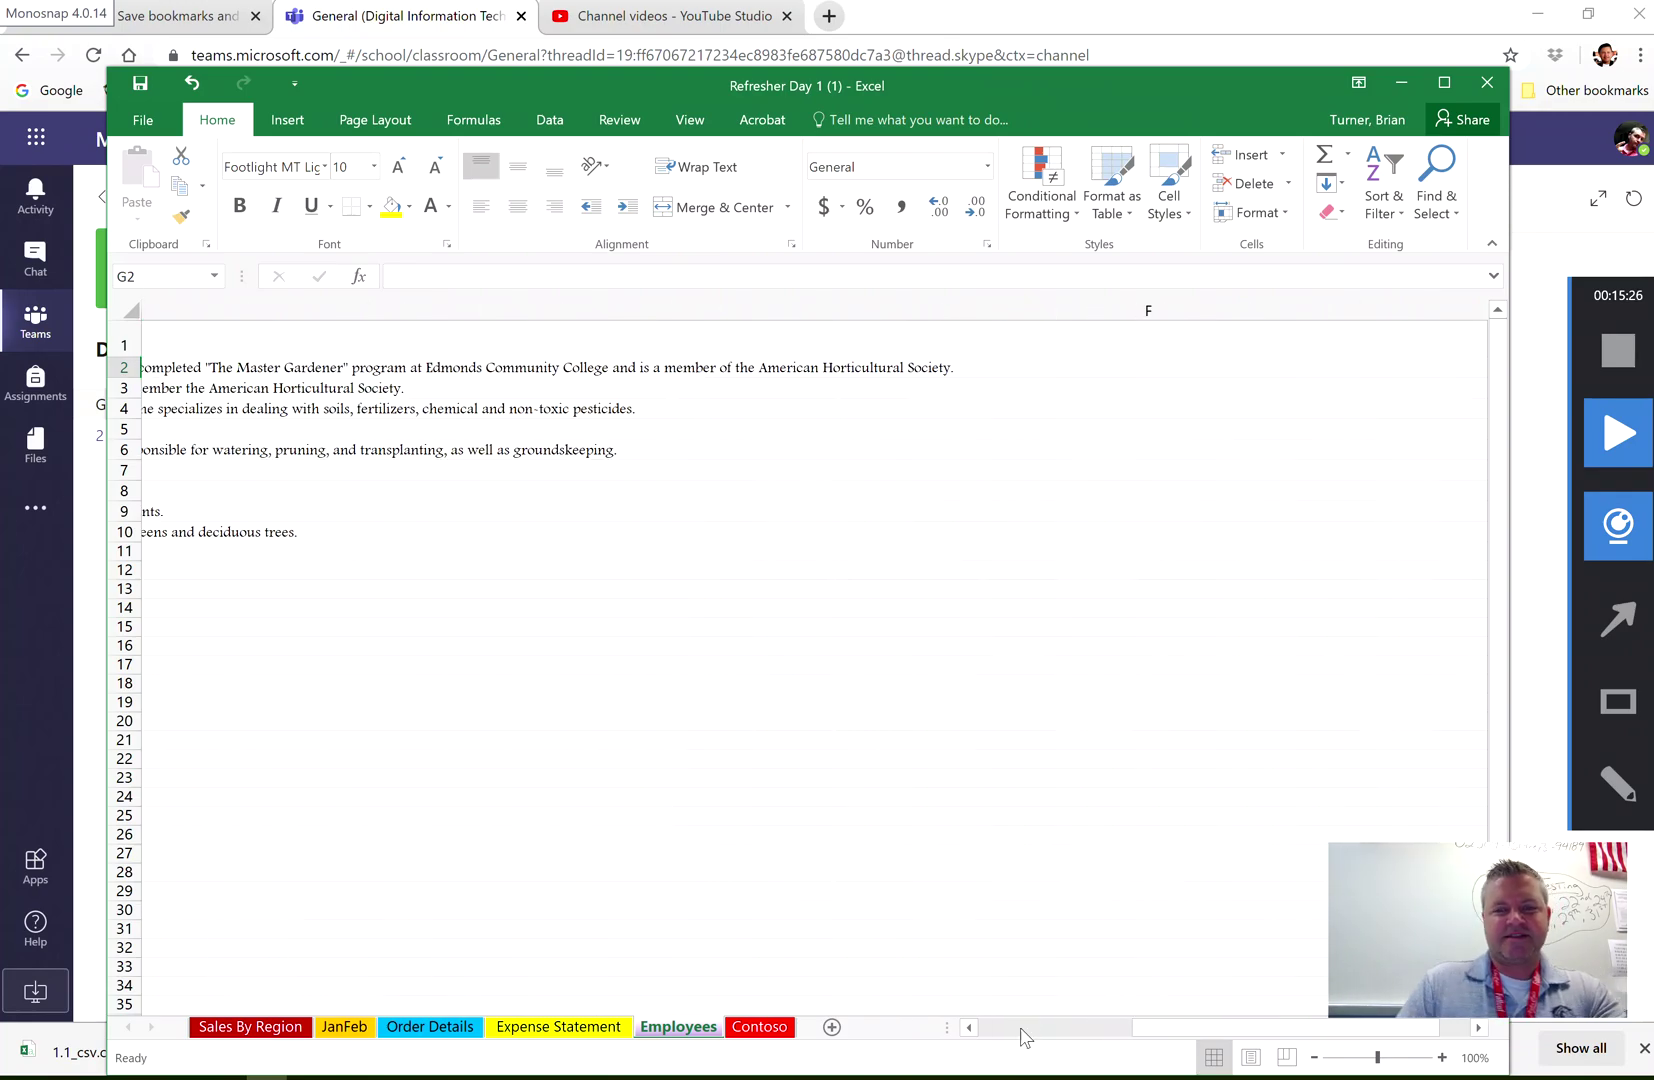
left_click(720, 303)
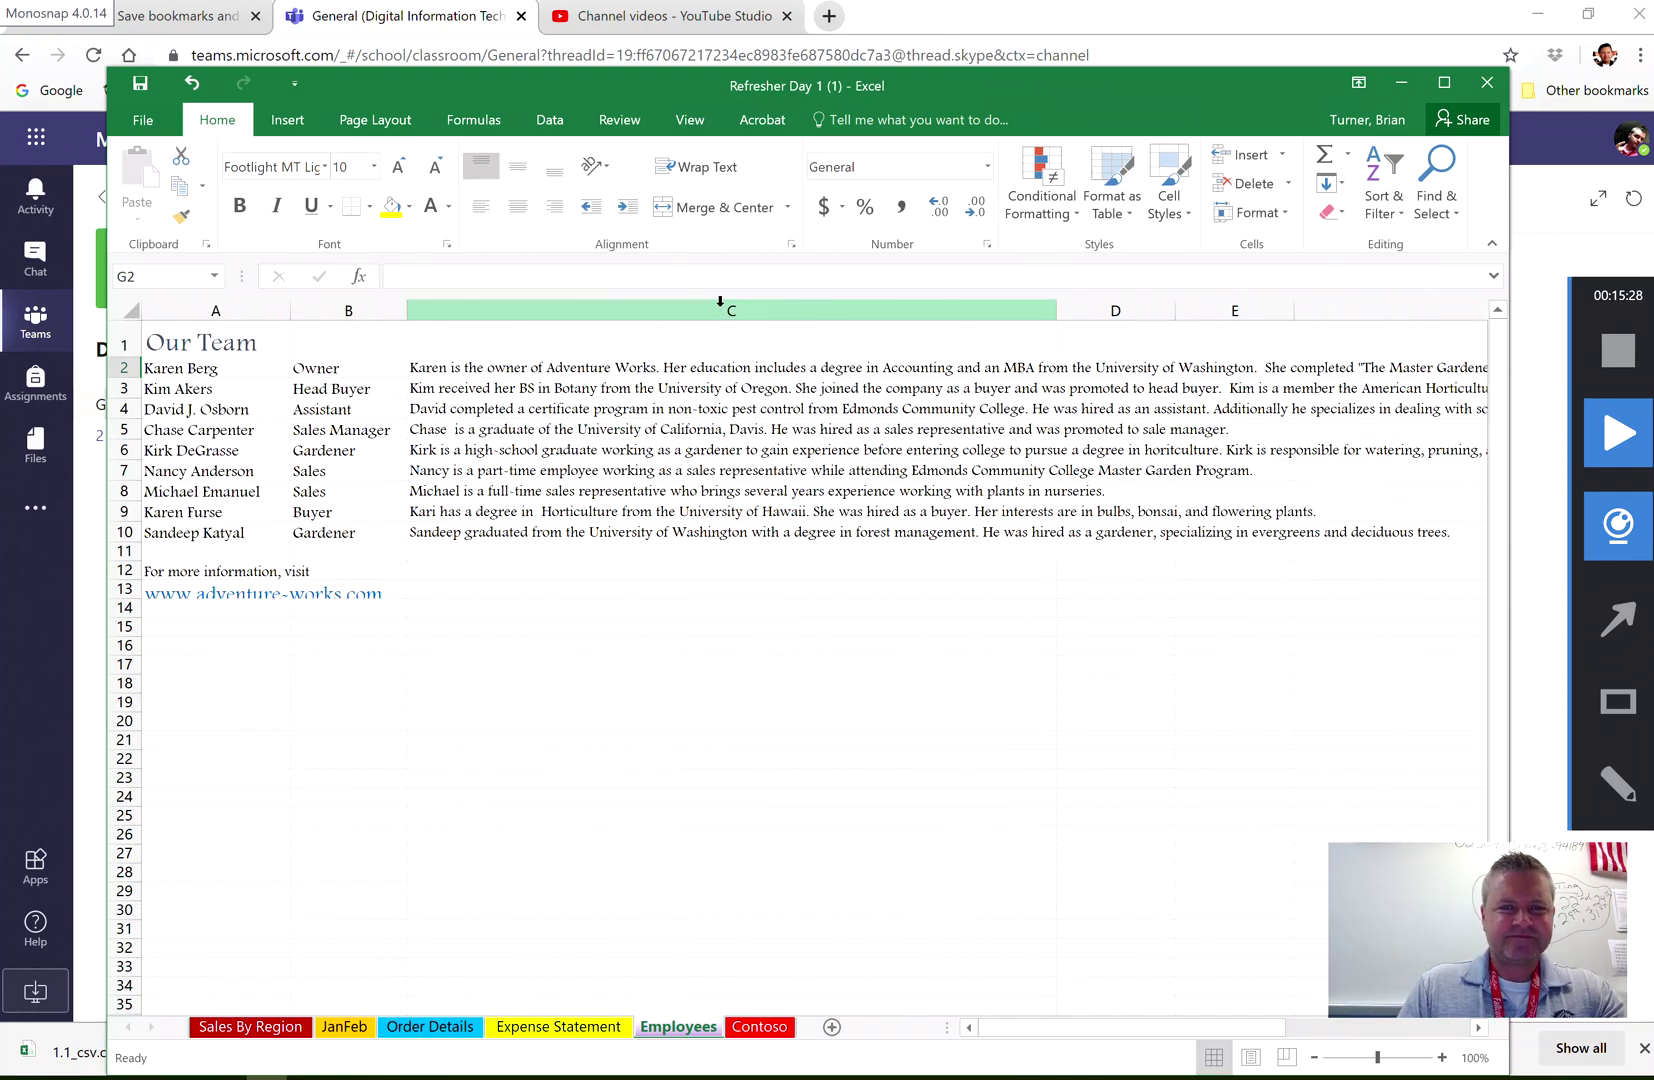
left_click(702, 180)
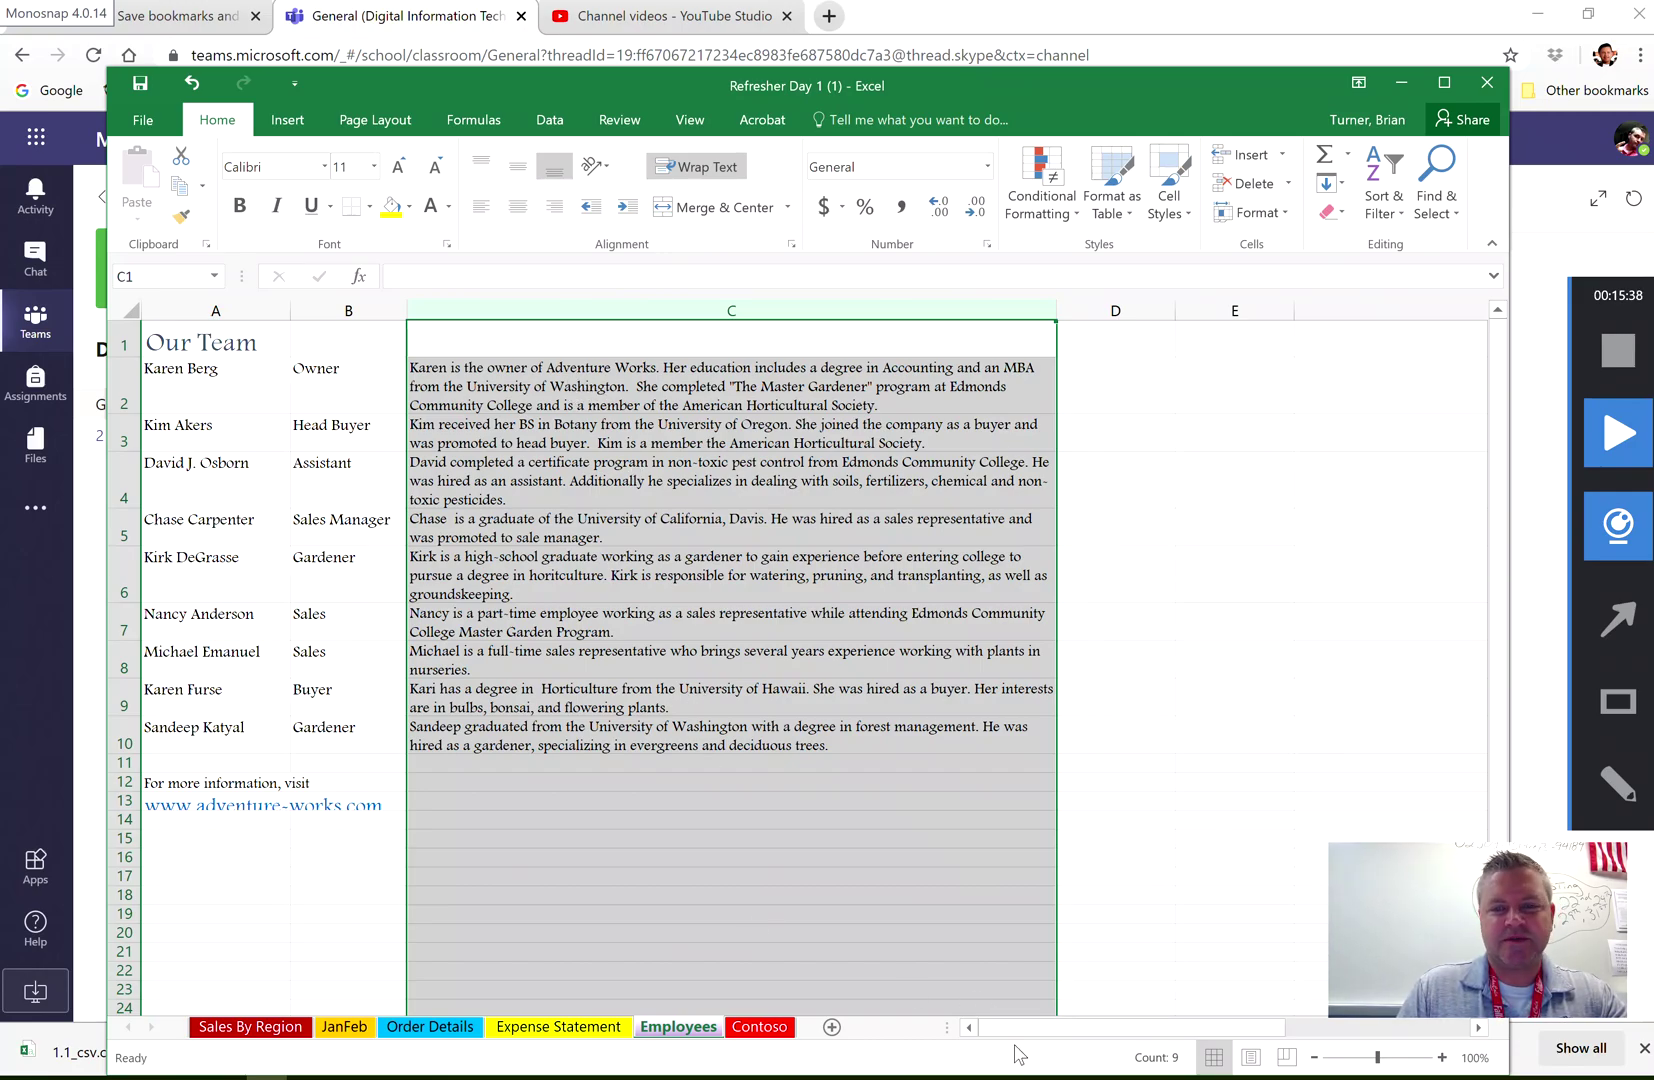
Move the instructions text box beside column C so that its upper-left corner sits at cell E3
left_click_drag(1020, 1030, 1445, 1030)
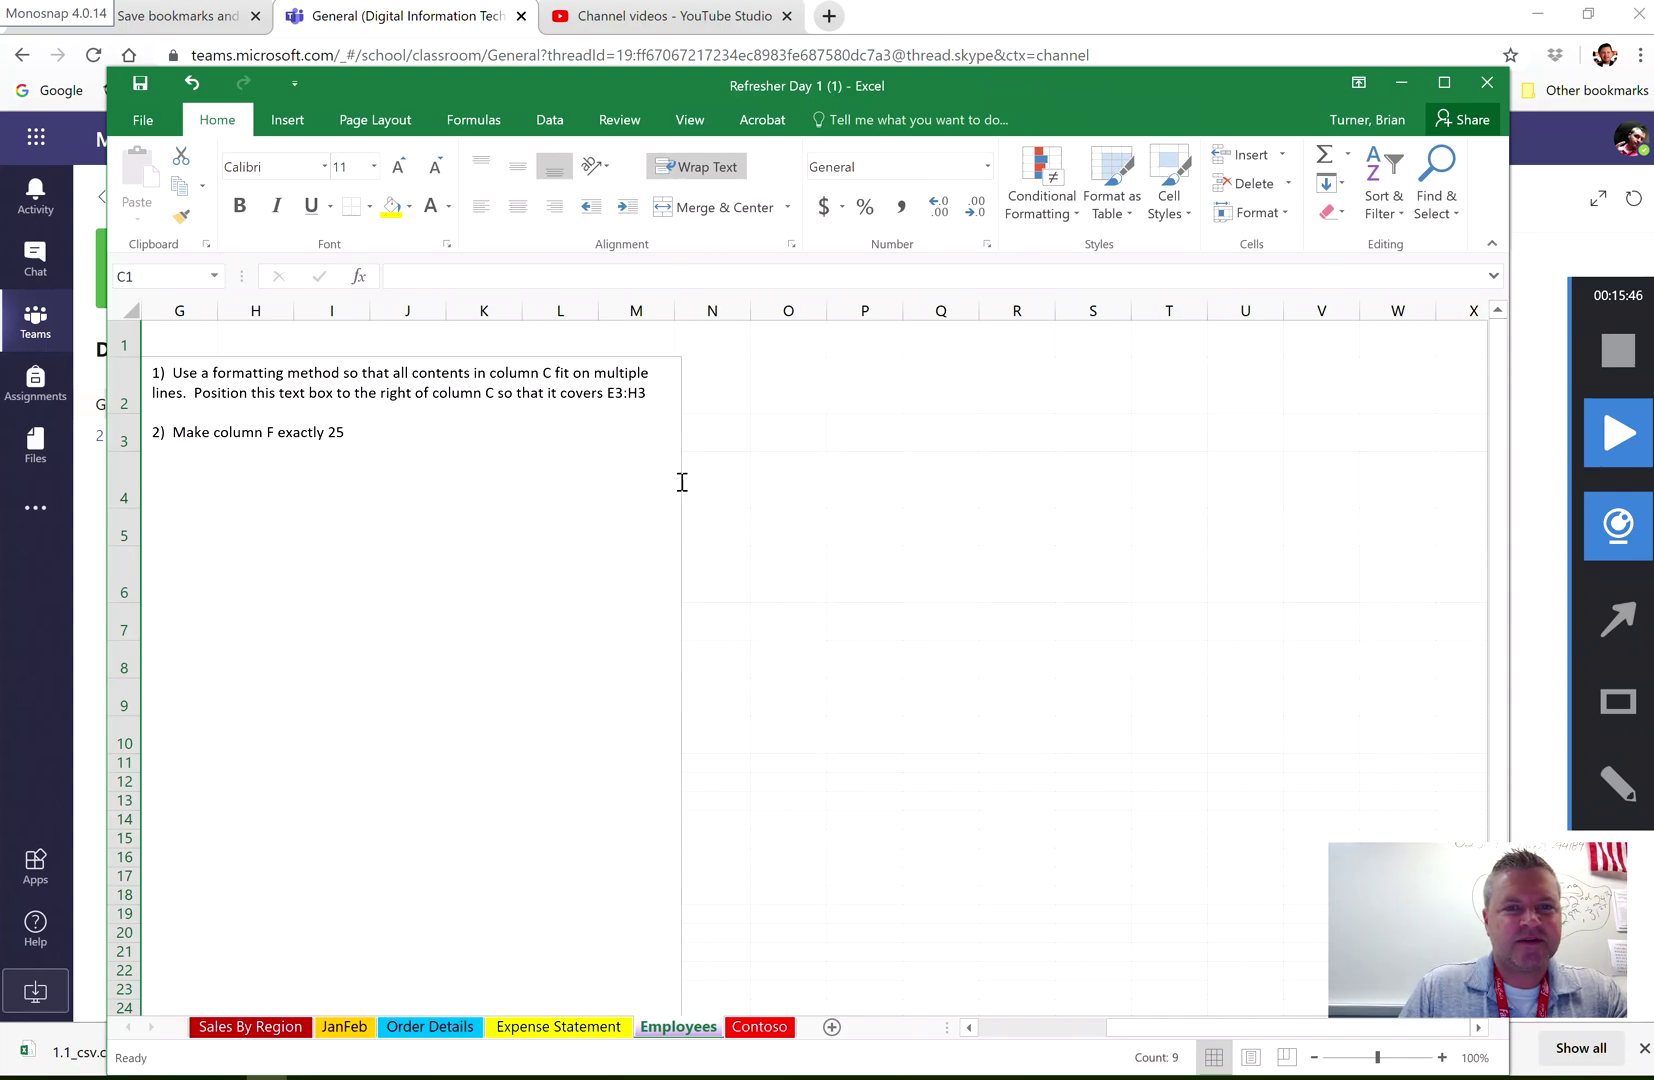
left_click(645, 488)
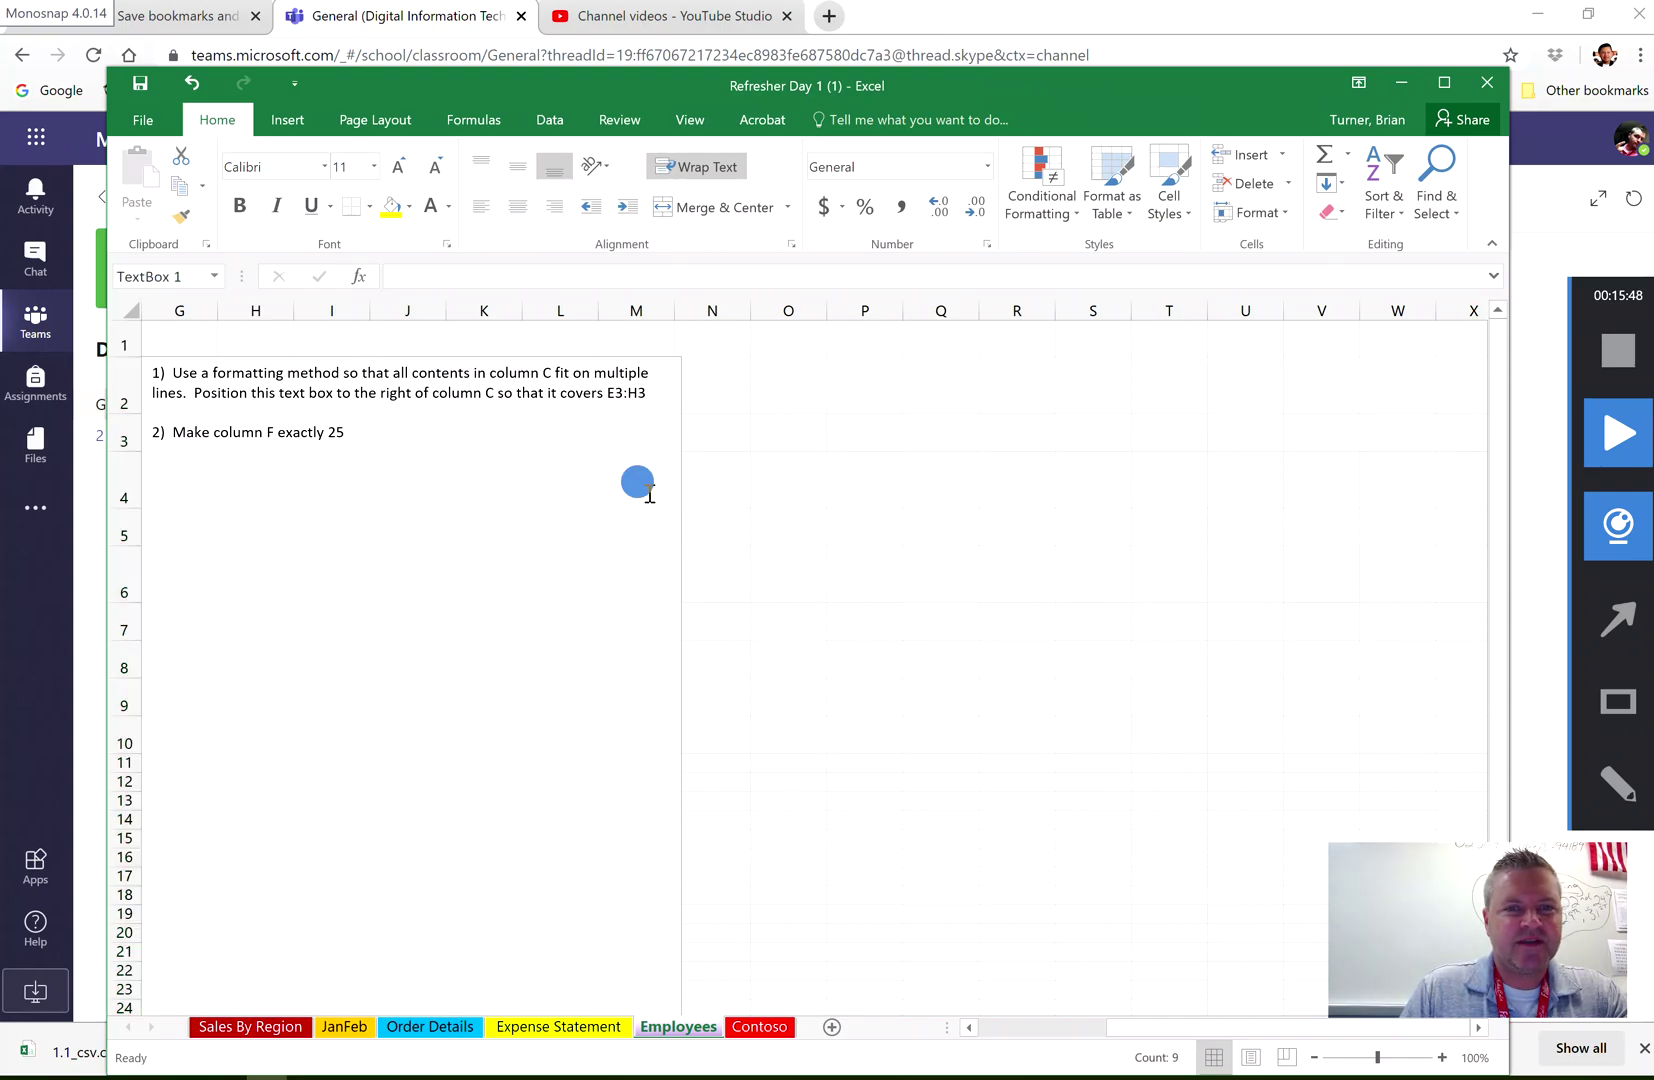
left_click_drag(651, 358, 1420, 413)
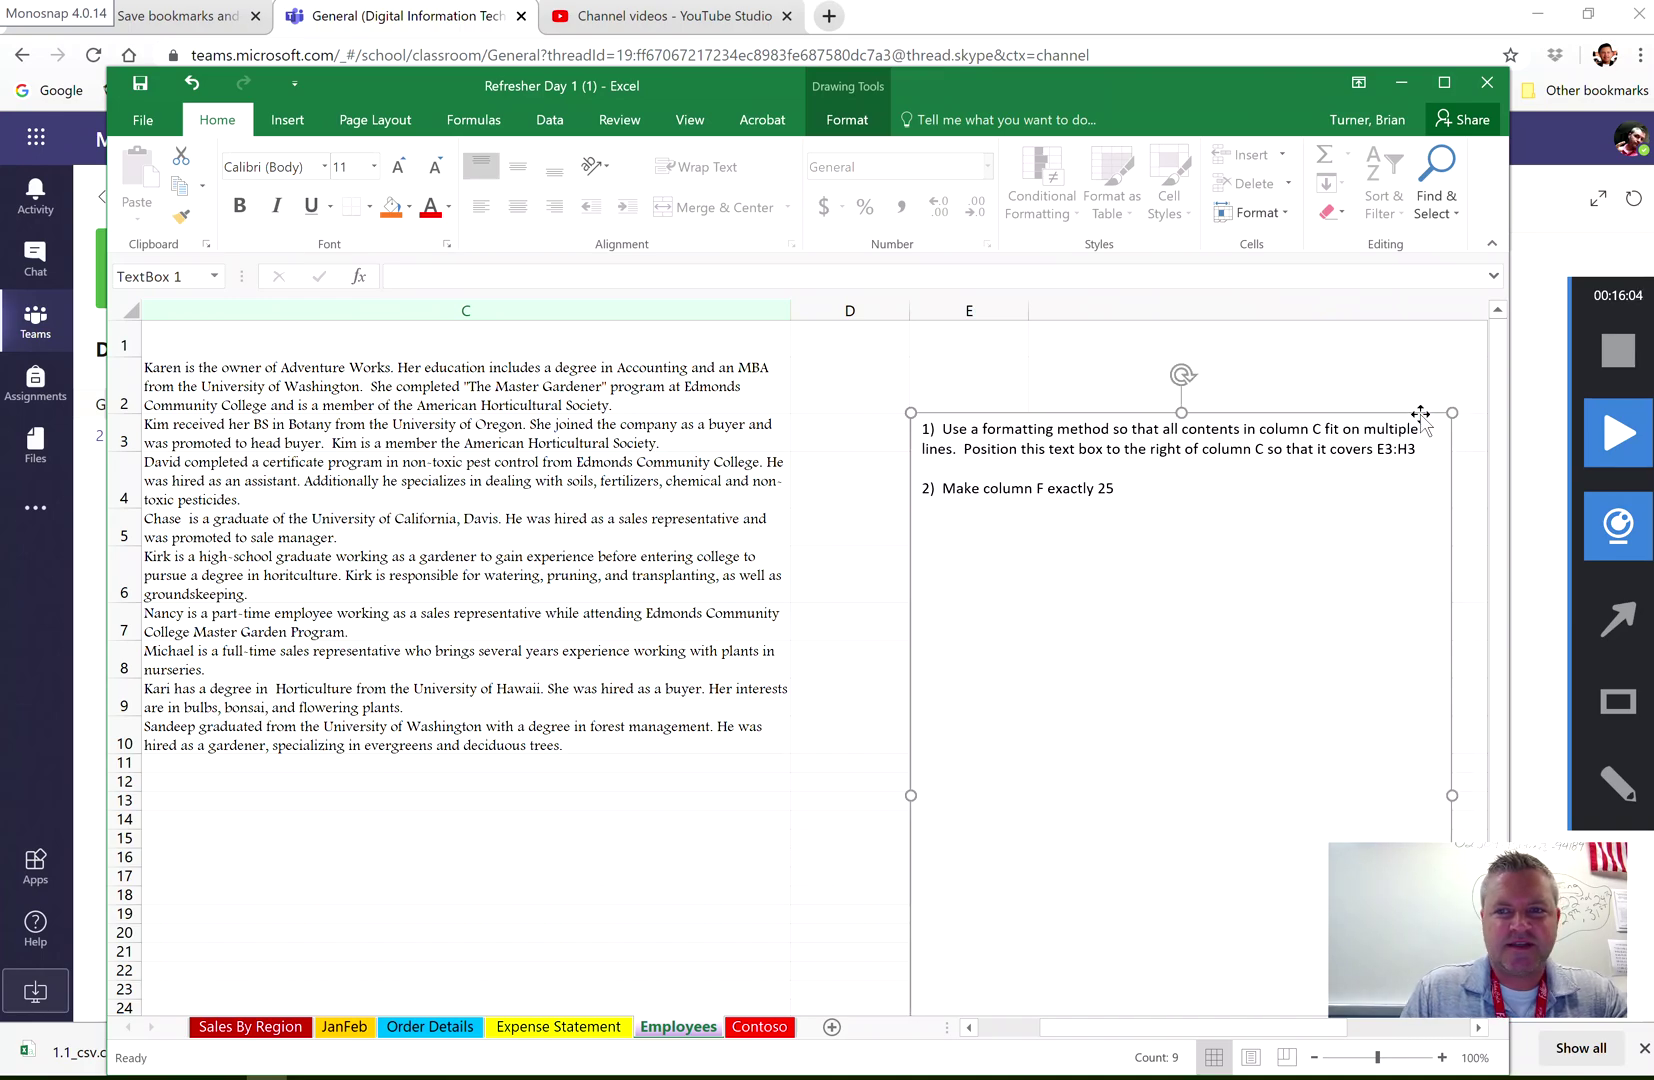
Try to widen the instructions text box across column F so that it reaches column H
left_click_drag(1197, 1035, 1246, 1037)
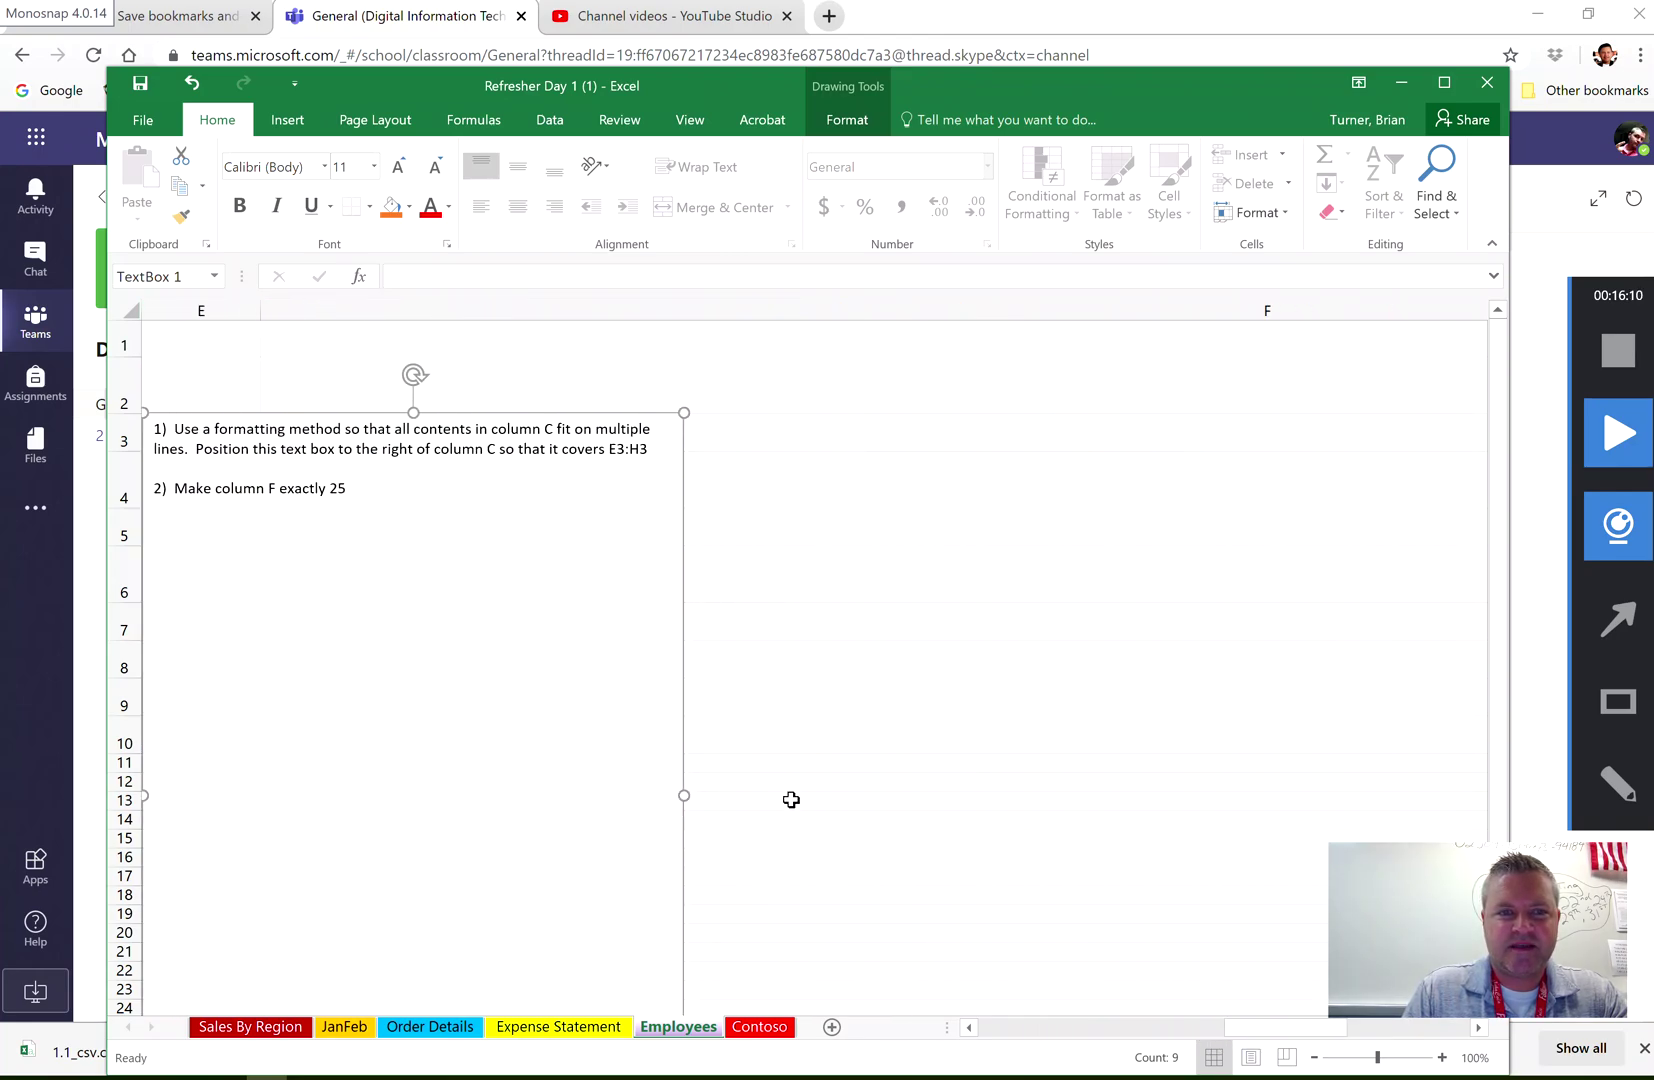
mouse_move(683, 795)
left_mouse_down()
mouse_move(1635, 770)
mouse_move(1071, 798)
left_mouse_up()
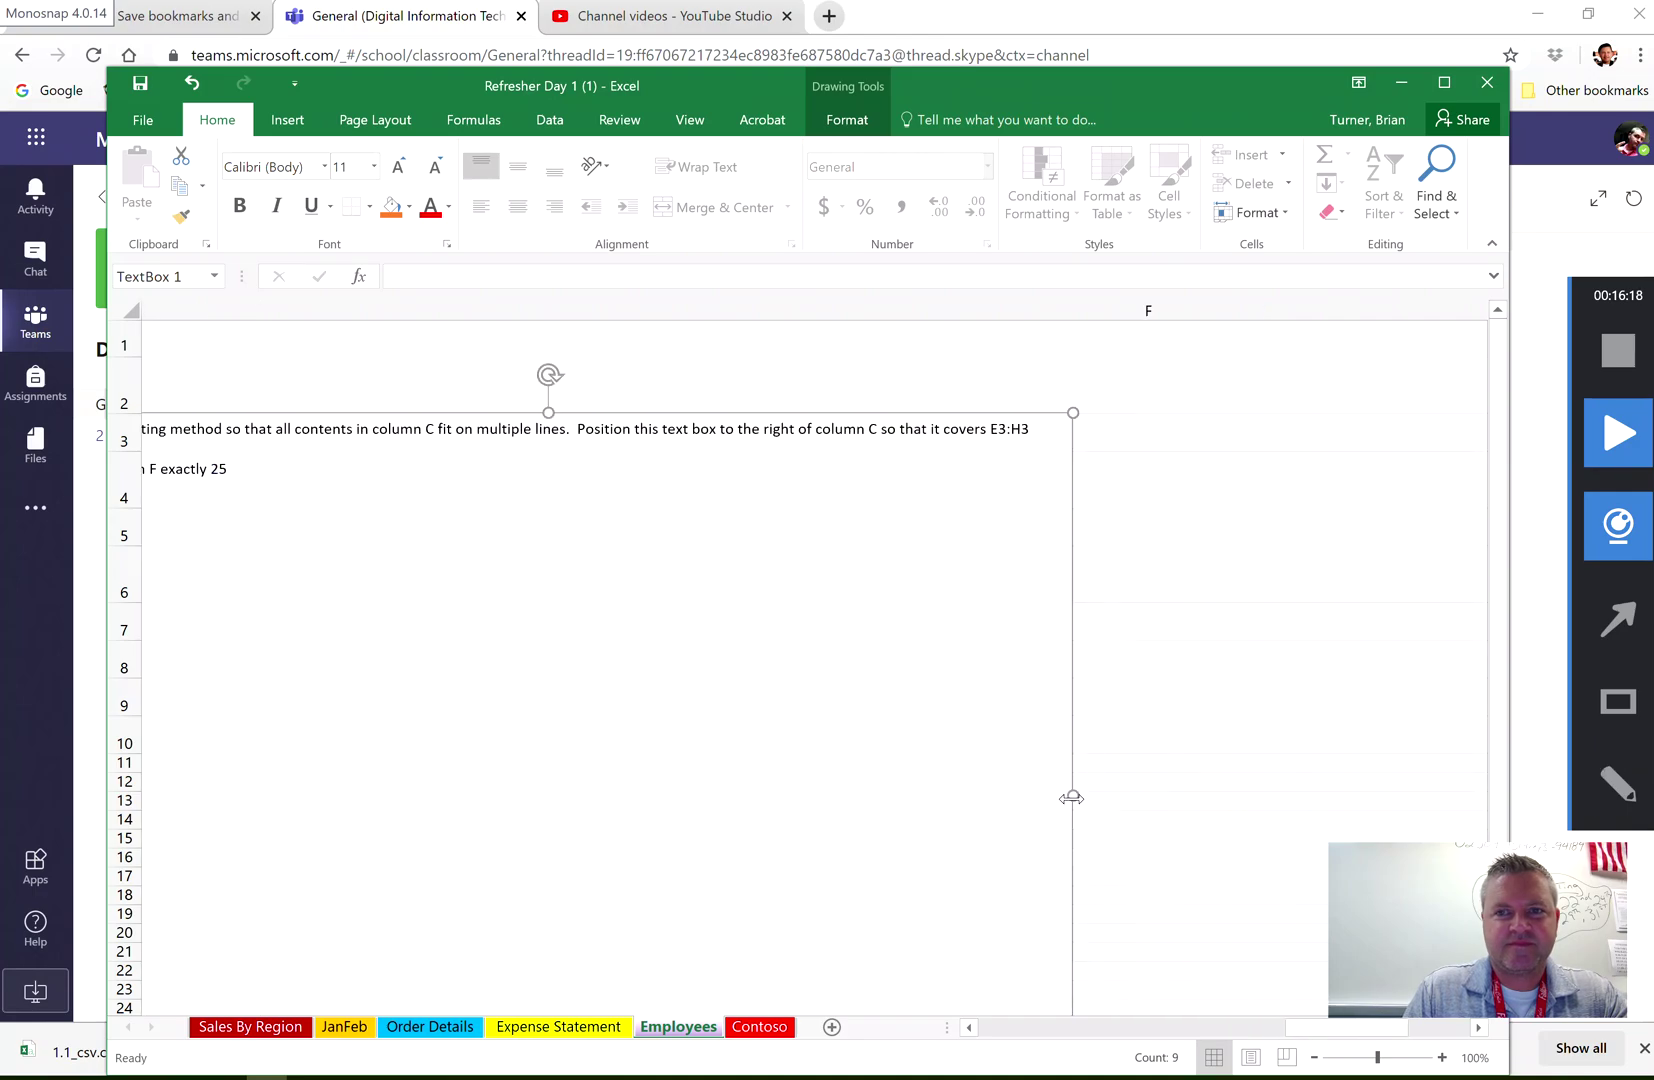
left_click(1636, 442)
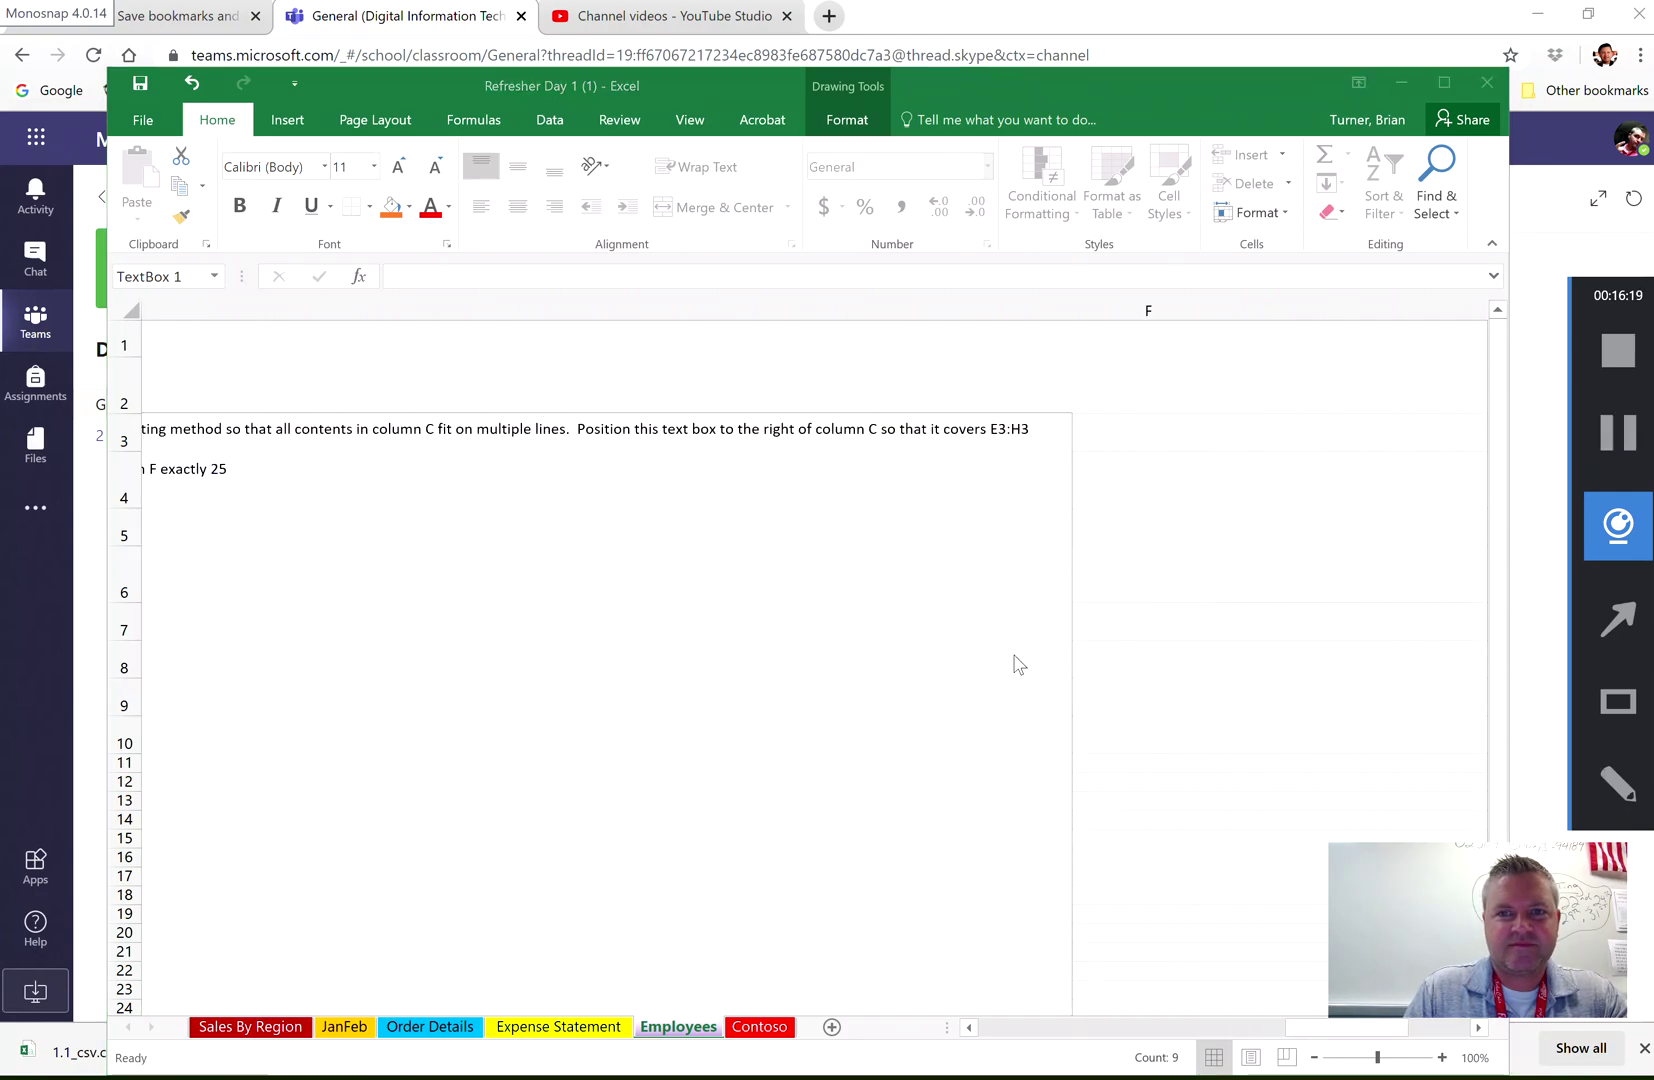
left_click(1067, 748)
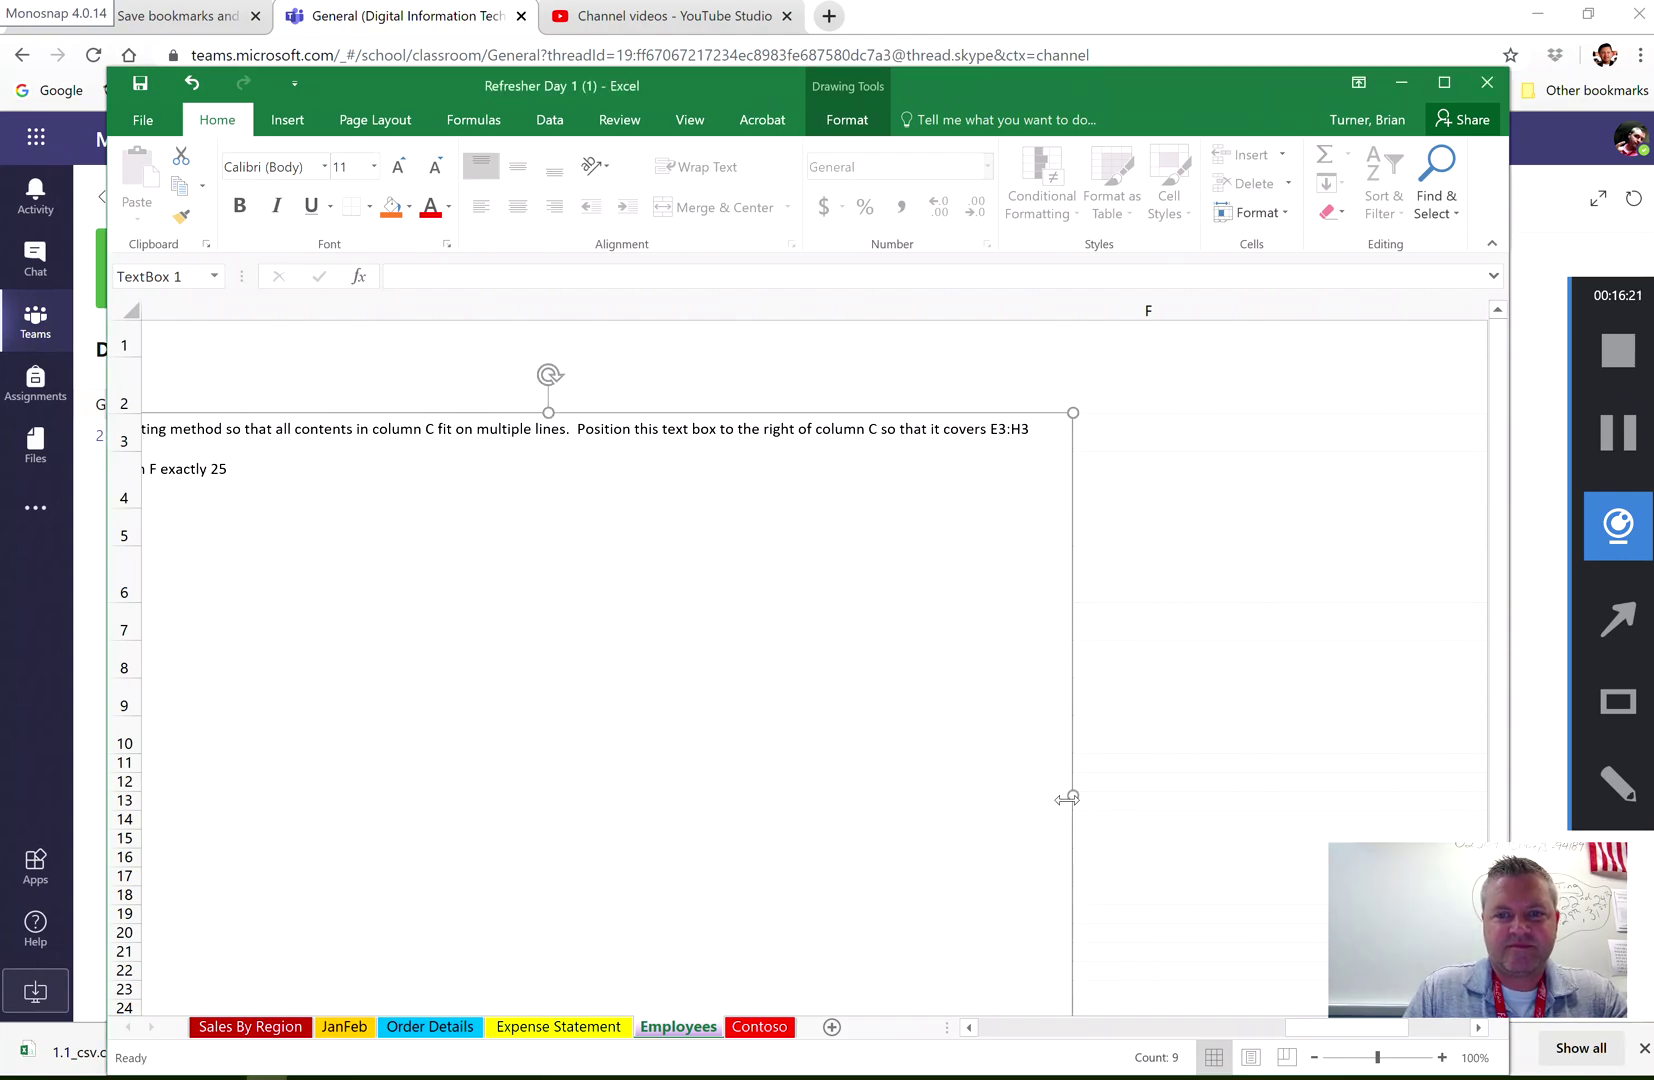
left_click_drag(1066, 795, 1475, 767)
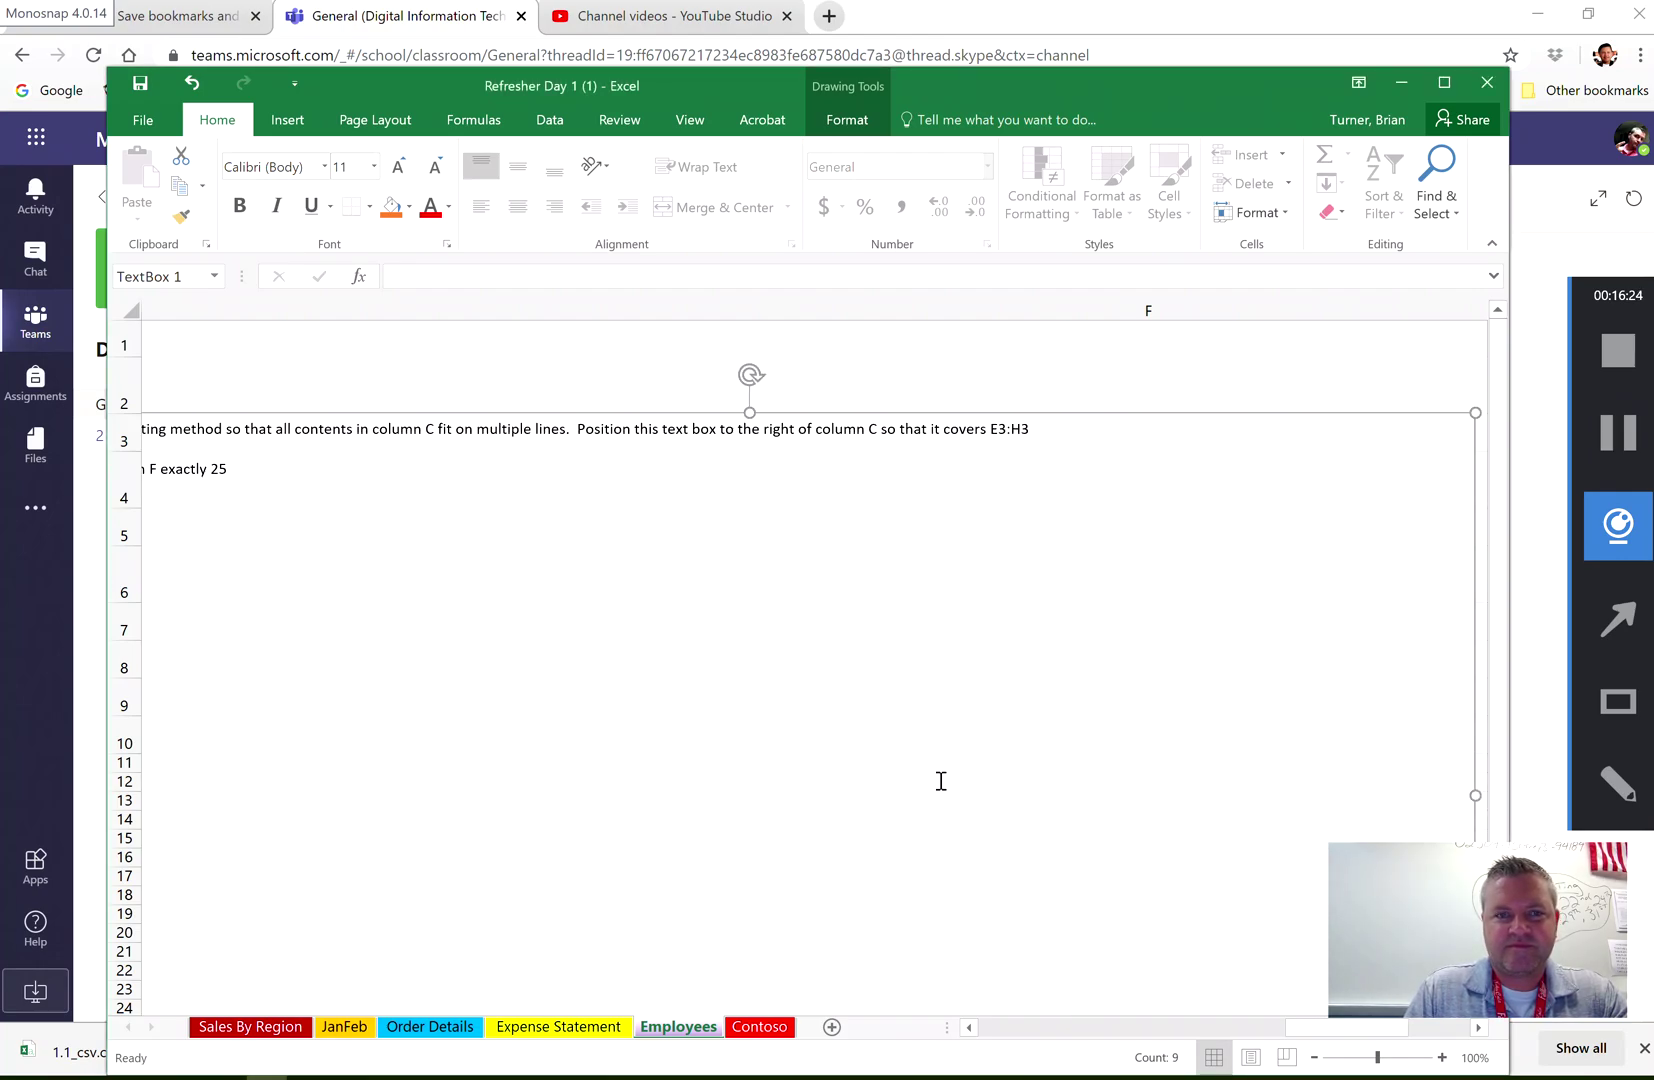
Undo the widening of the instructions text box and its move to cell E3
left_click(200, 85)
left_click(200, 85)
left_click(200, 85)
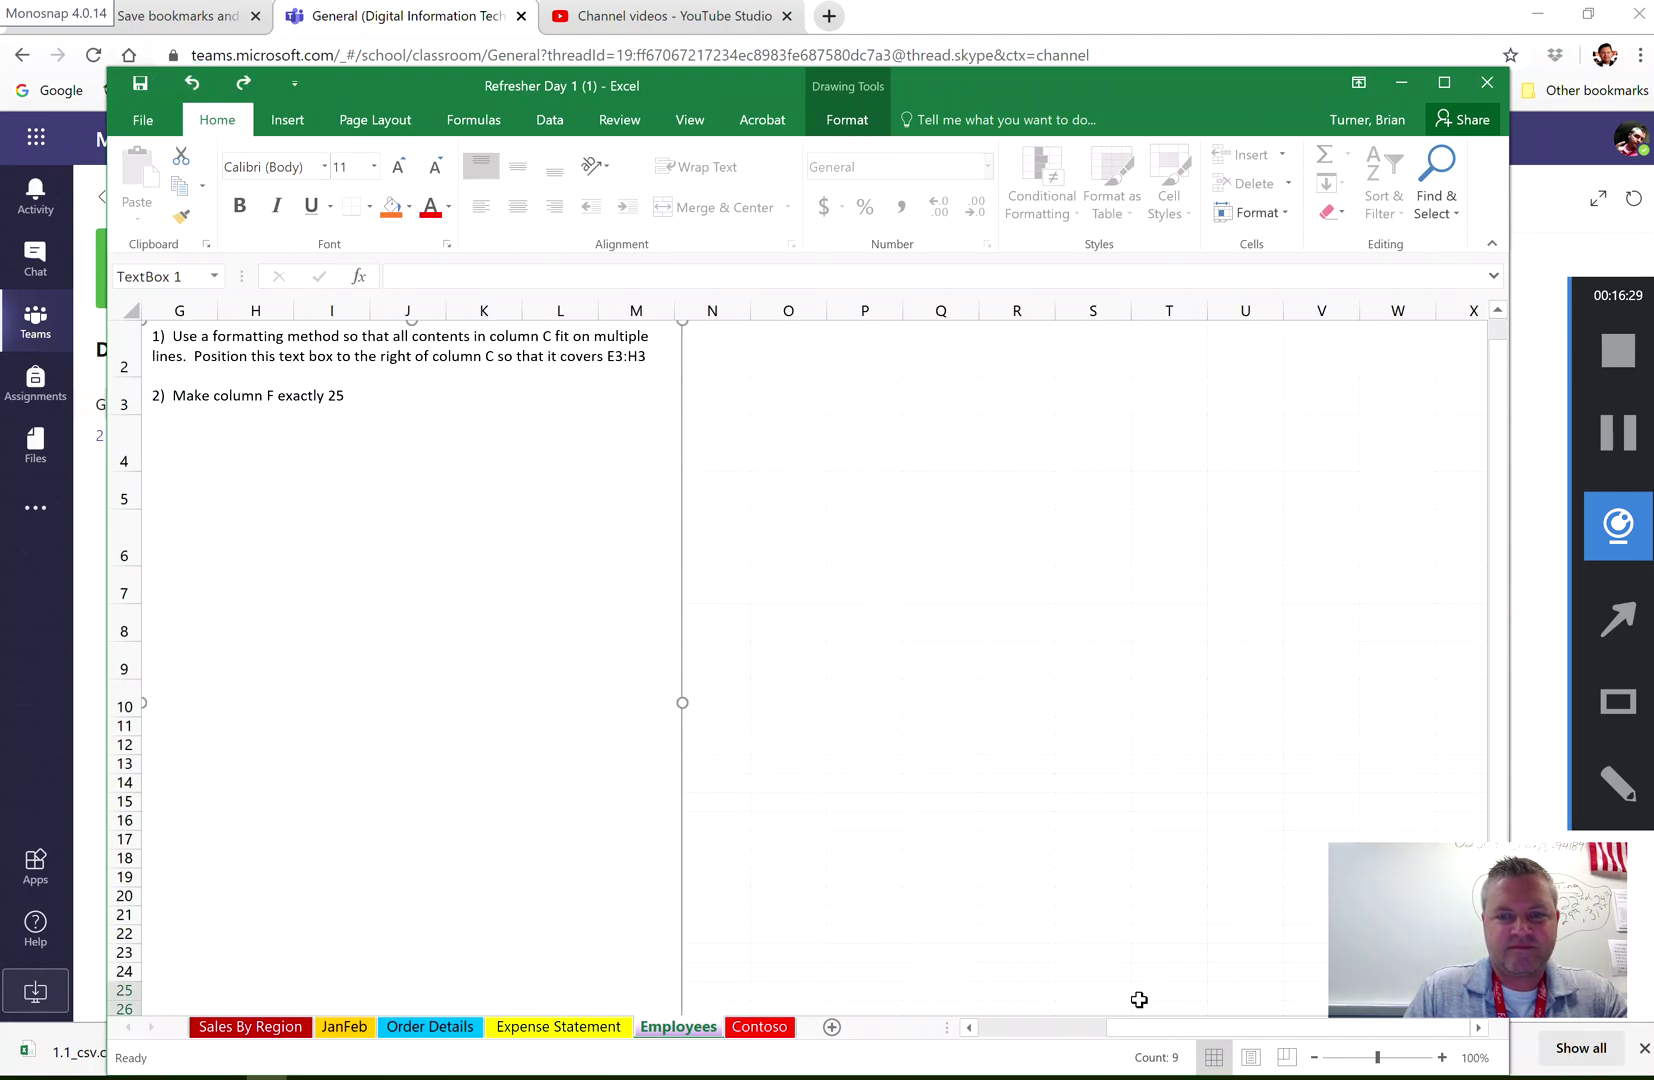
left_click_drag(1133, 1035, 995, 1042)
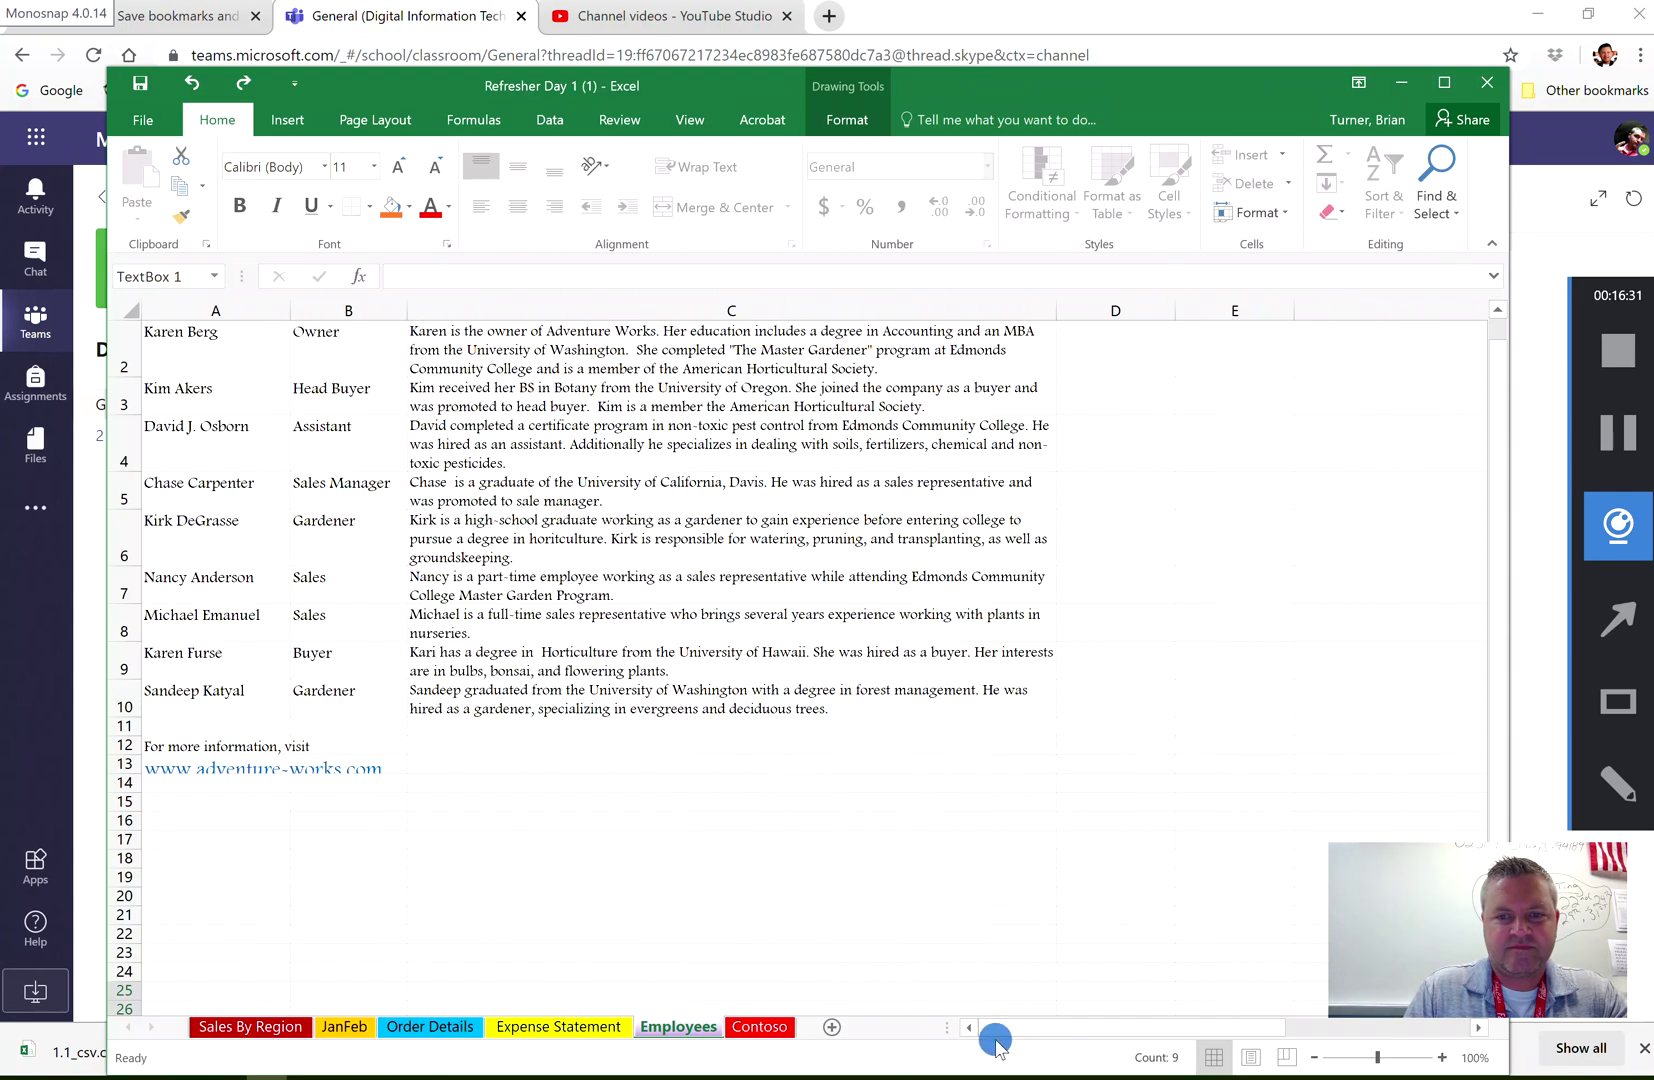
scroll(1495, 600, "up", 1)
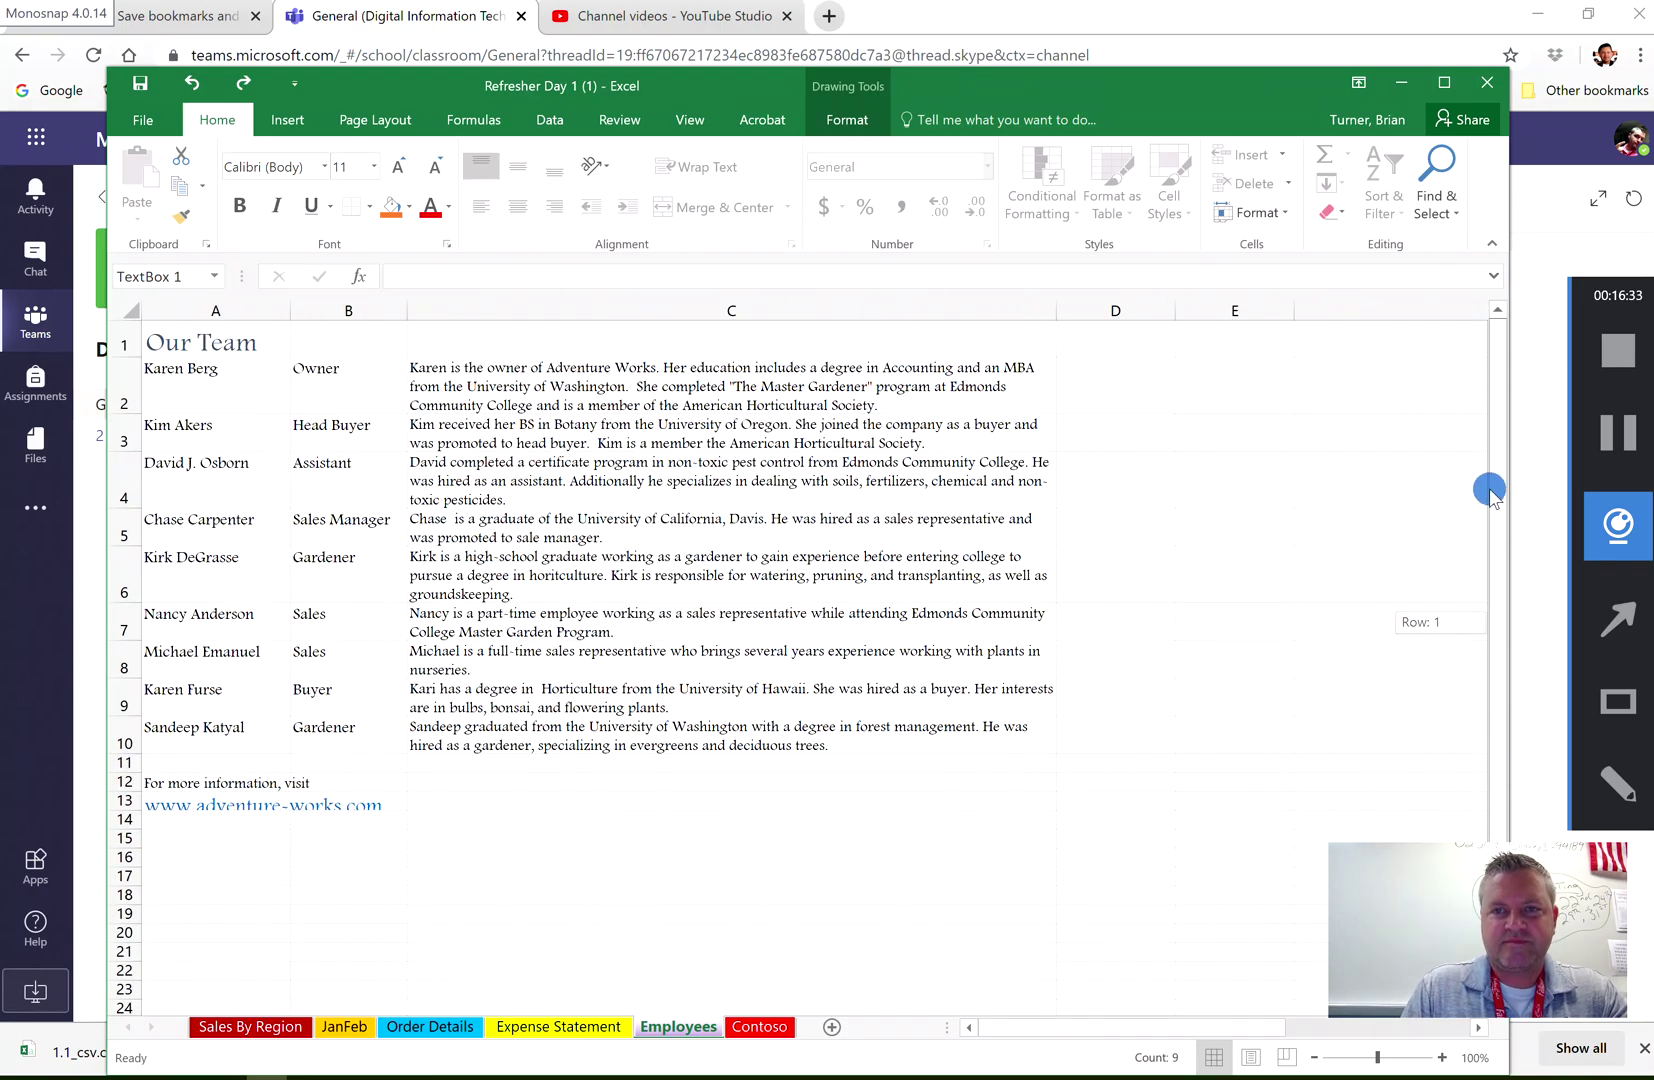
left_click_drag(1100, 1031, 1160, 1041)
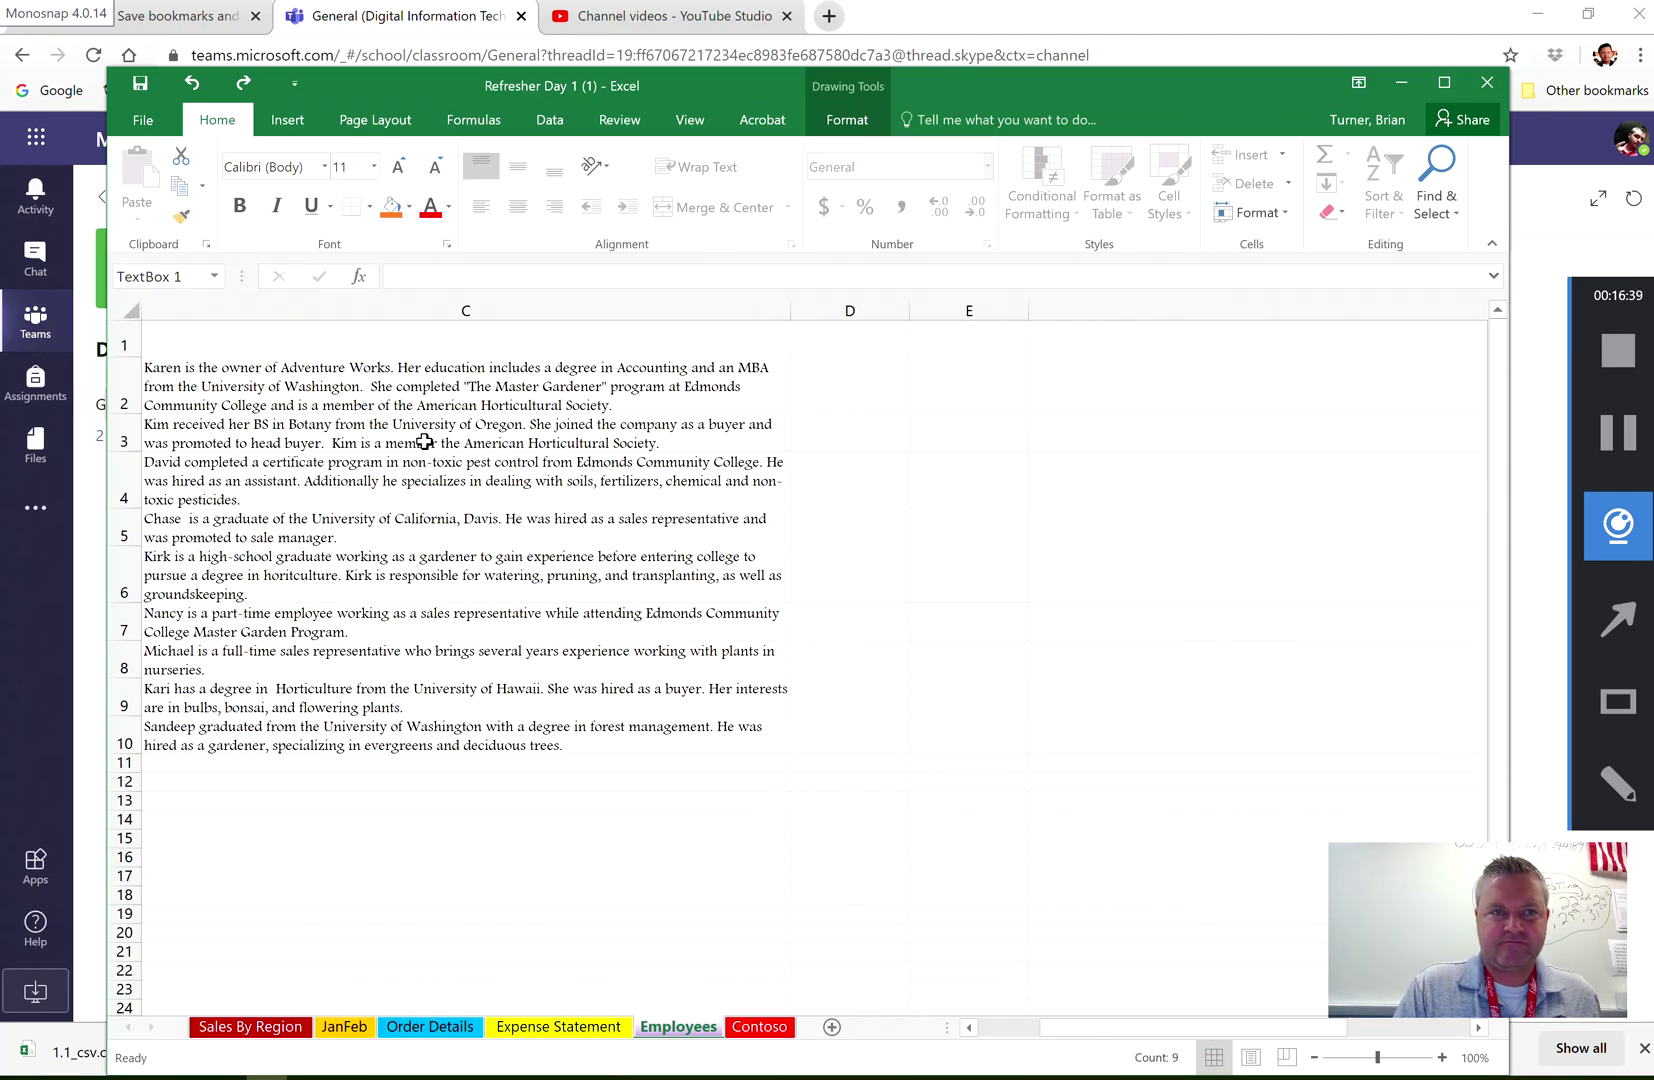
Undo the text wrapping in column C and restore it
left_click(190, 84)
left_click(190, 84)
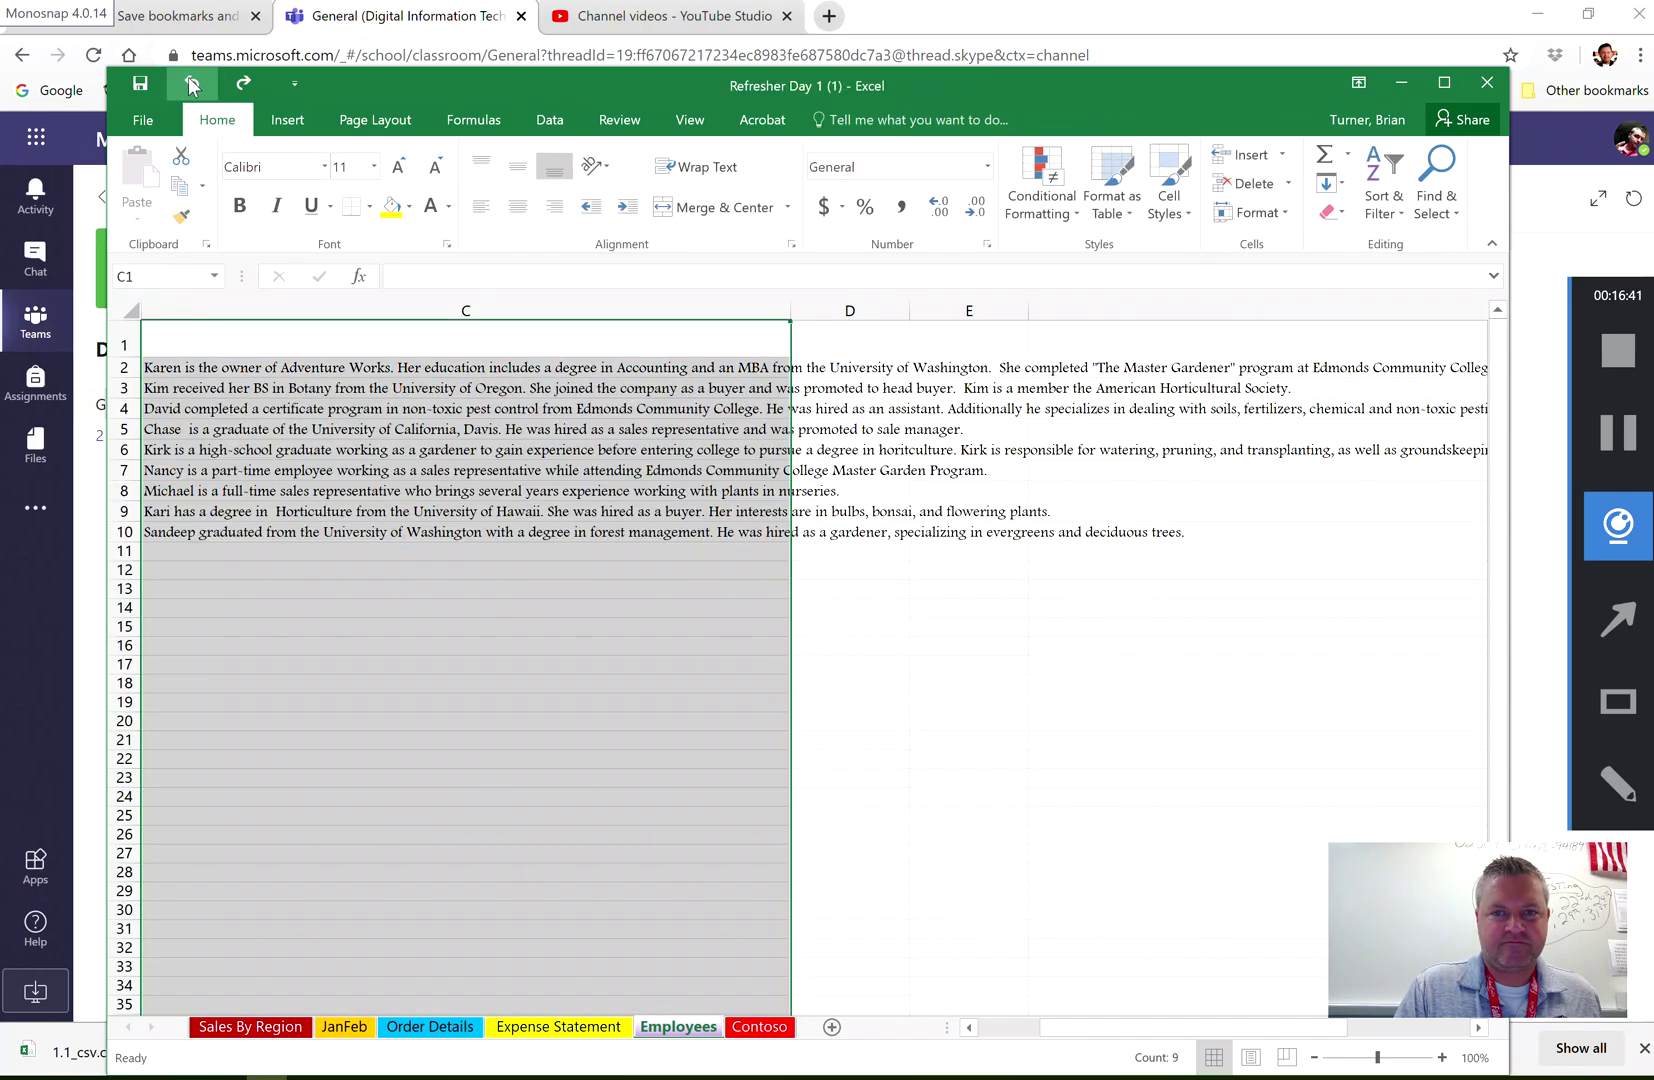
left_click(243, 84)
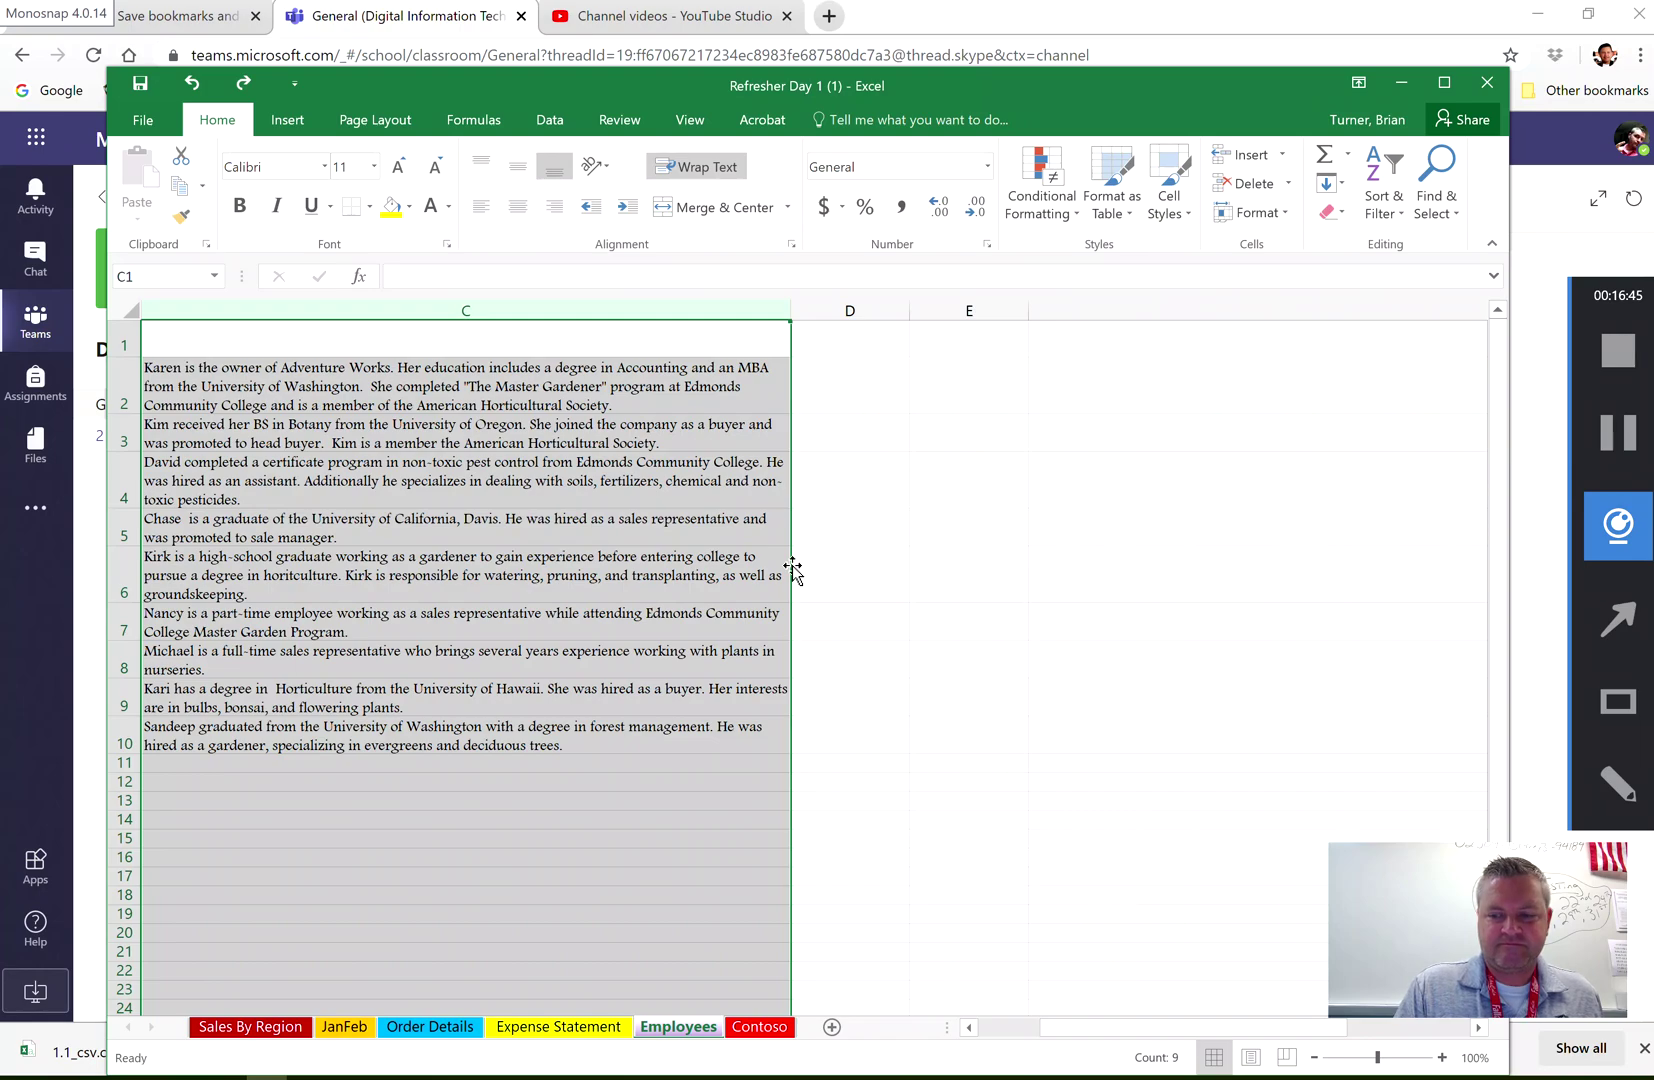
key("ctrl+y")
key("ctrl+y")
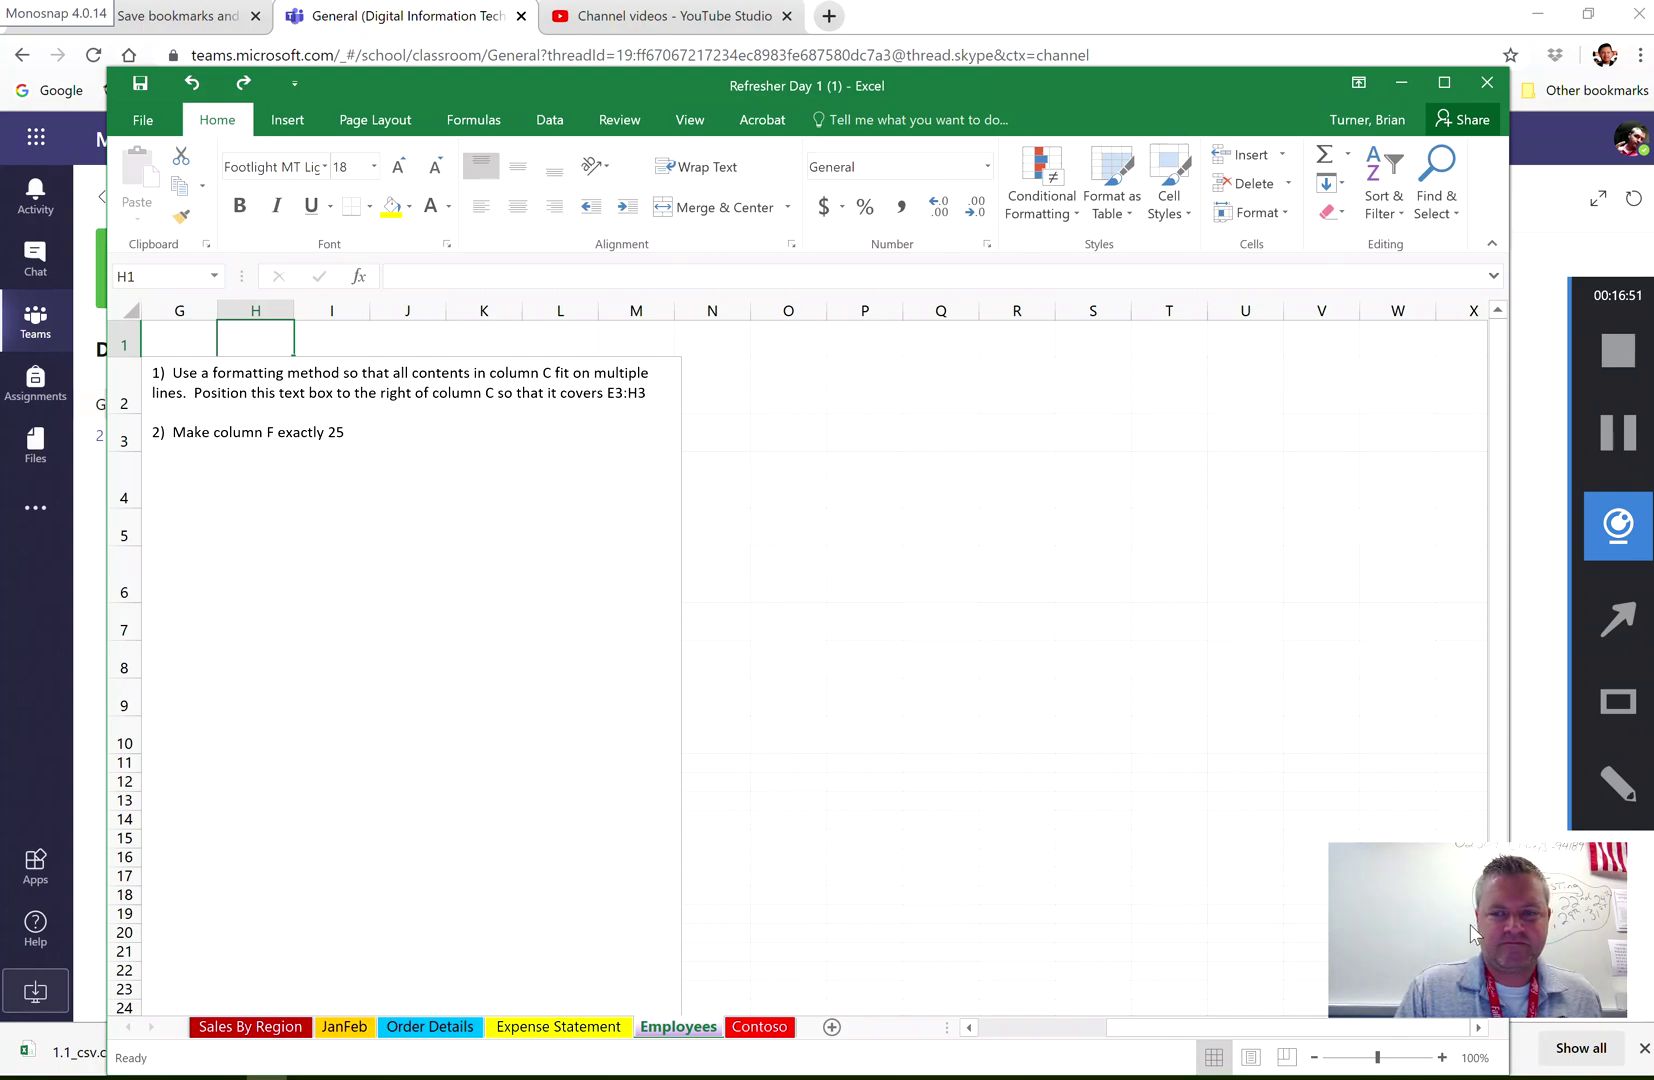
Set the width of column F to exactly 25
left_click(1618, 432)
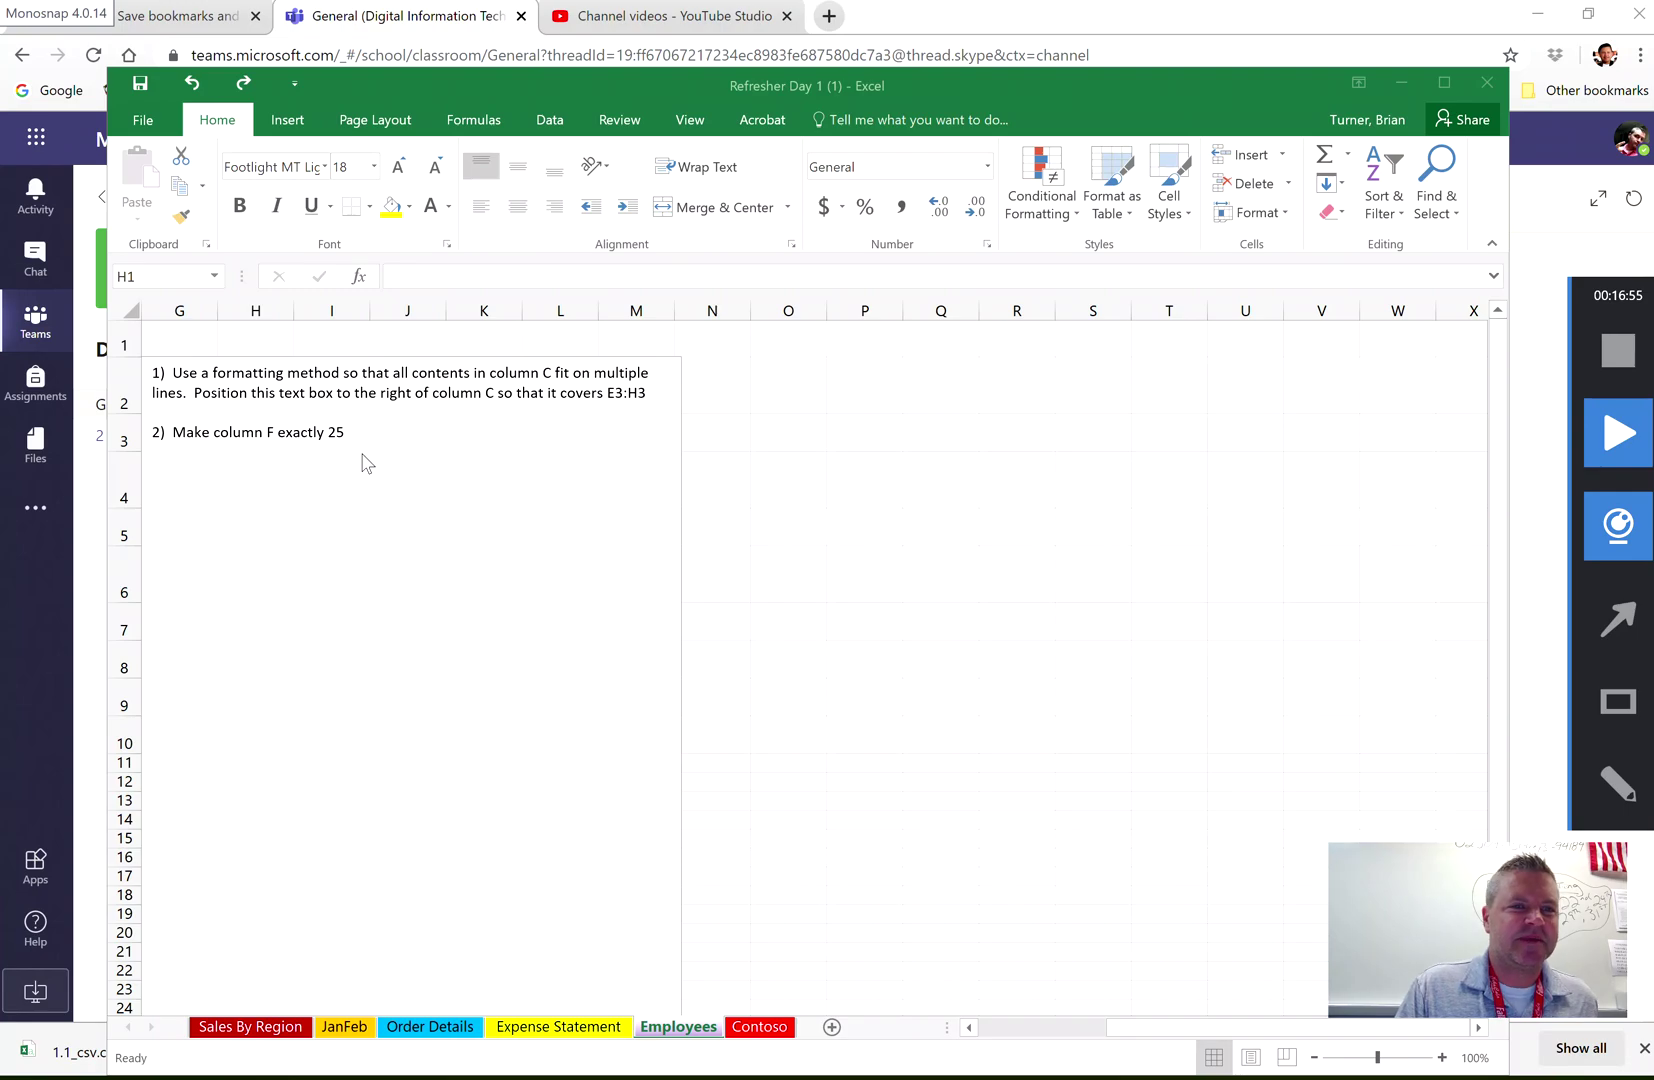
left_click(1065, 1028)
key("Left")
key("Left")
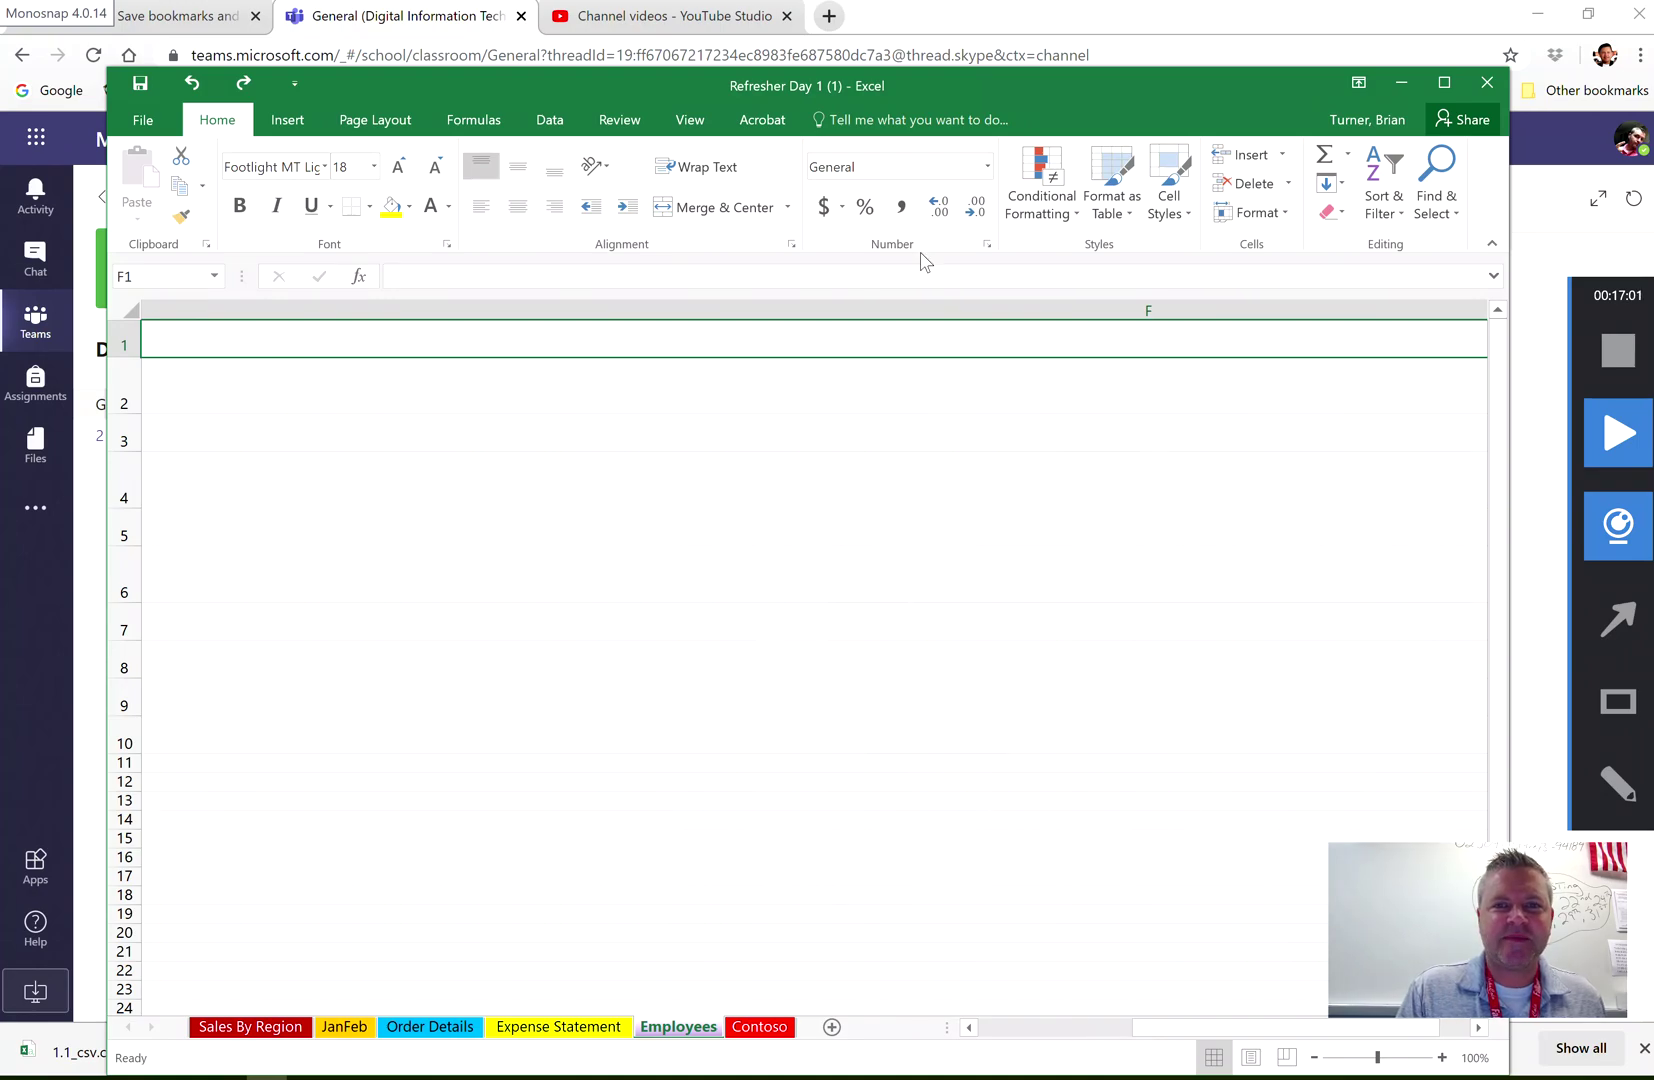
left_click(924, 308)
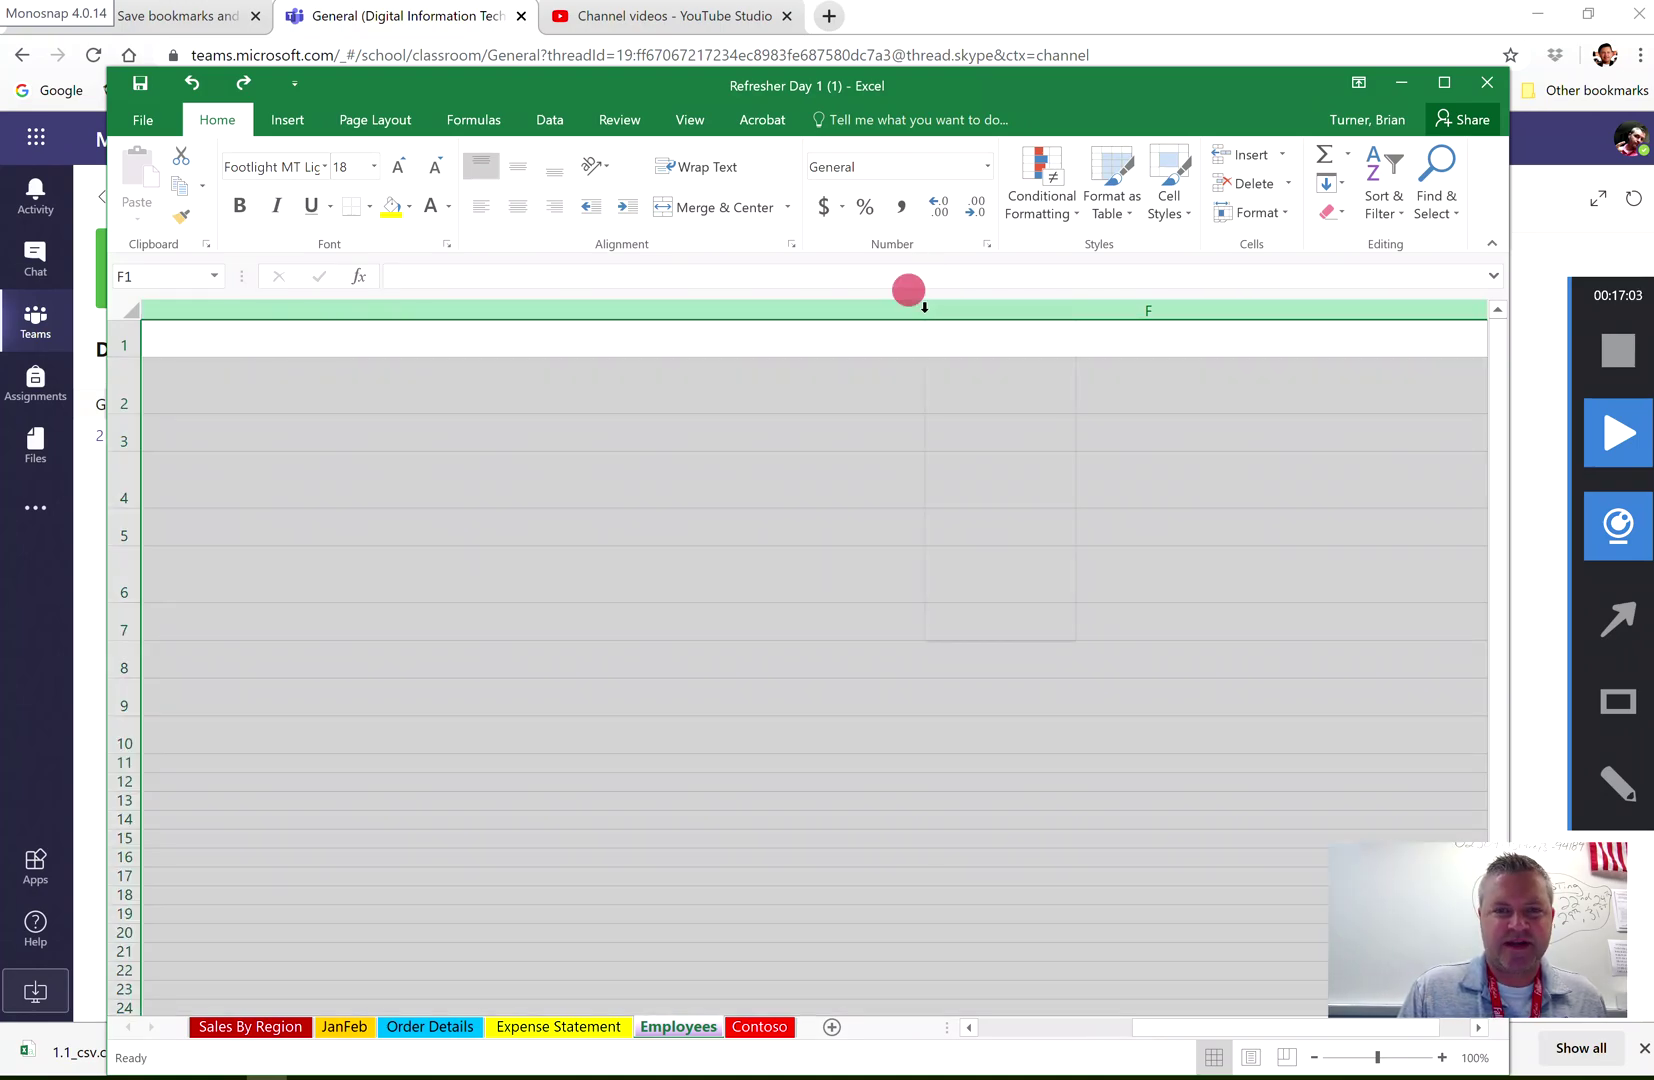
right_click(928, 316)
left_click(1012, 573)
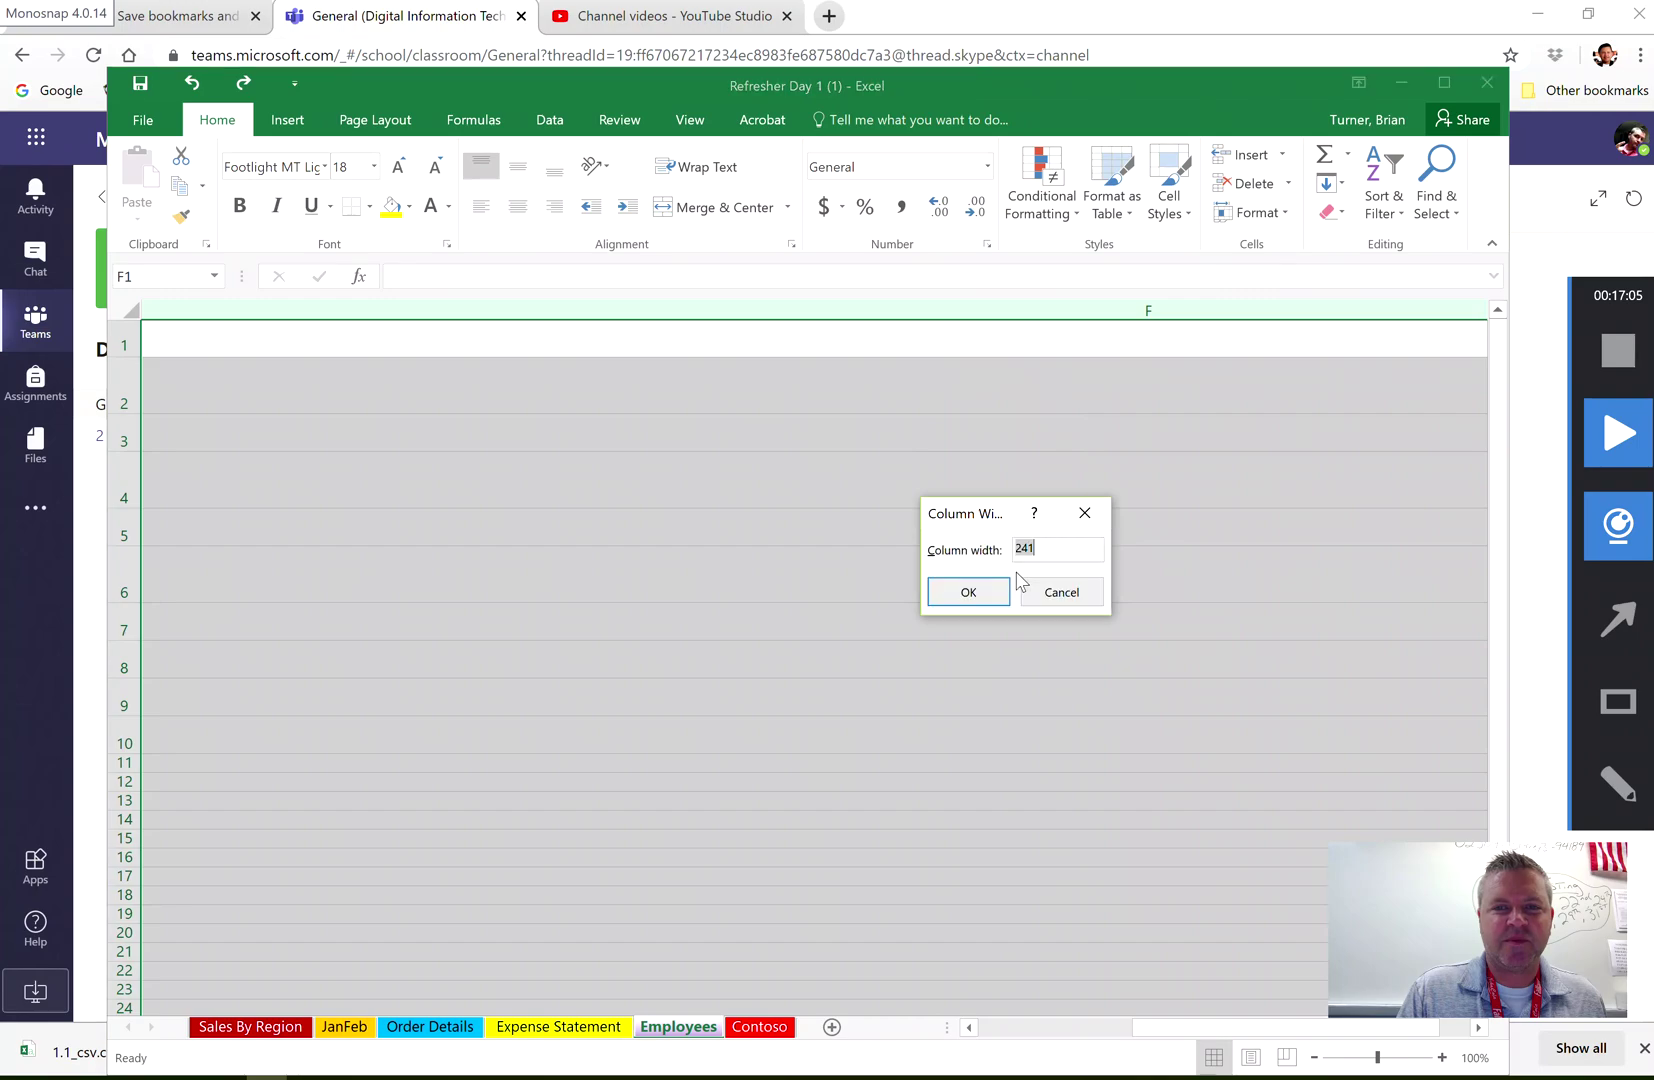
type("25")
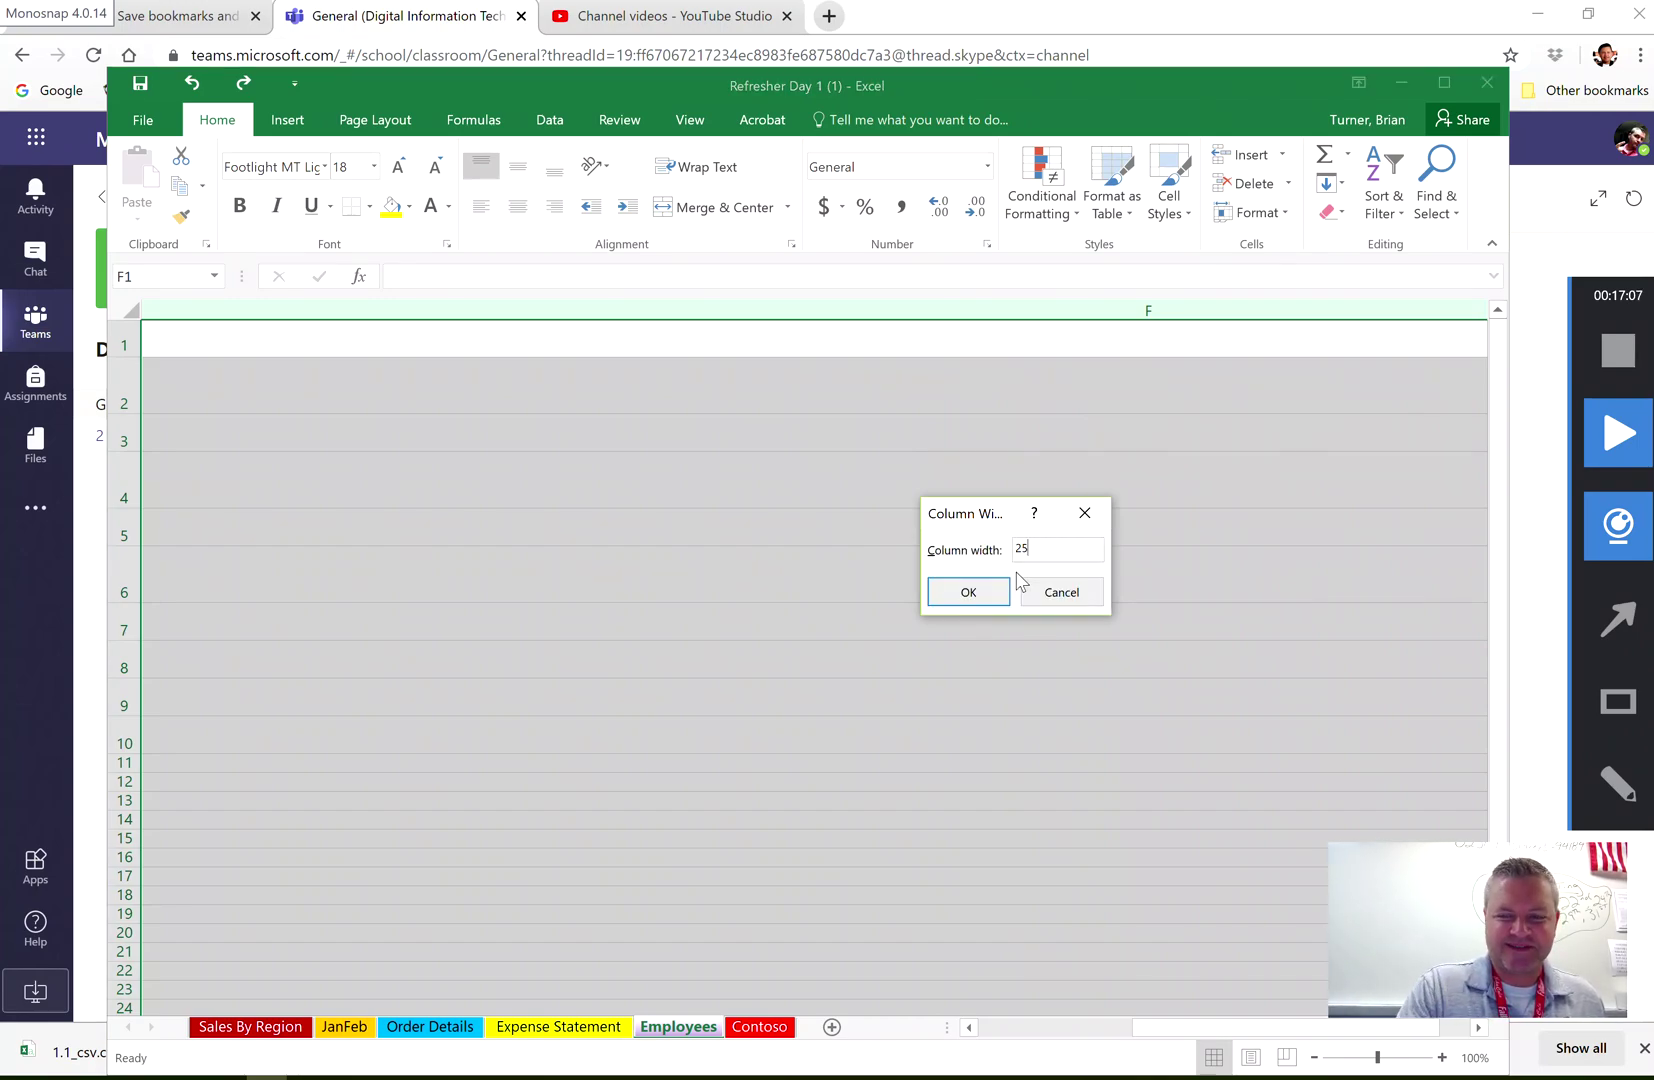
key("Return")
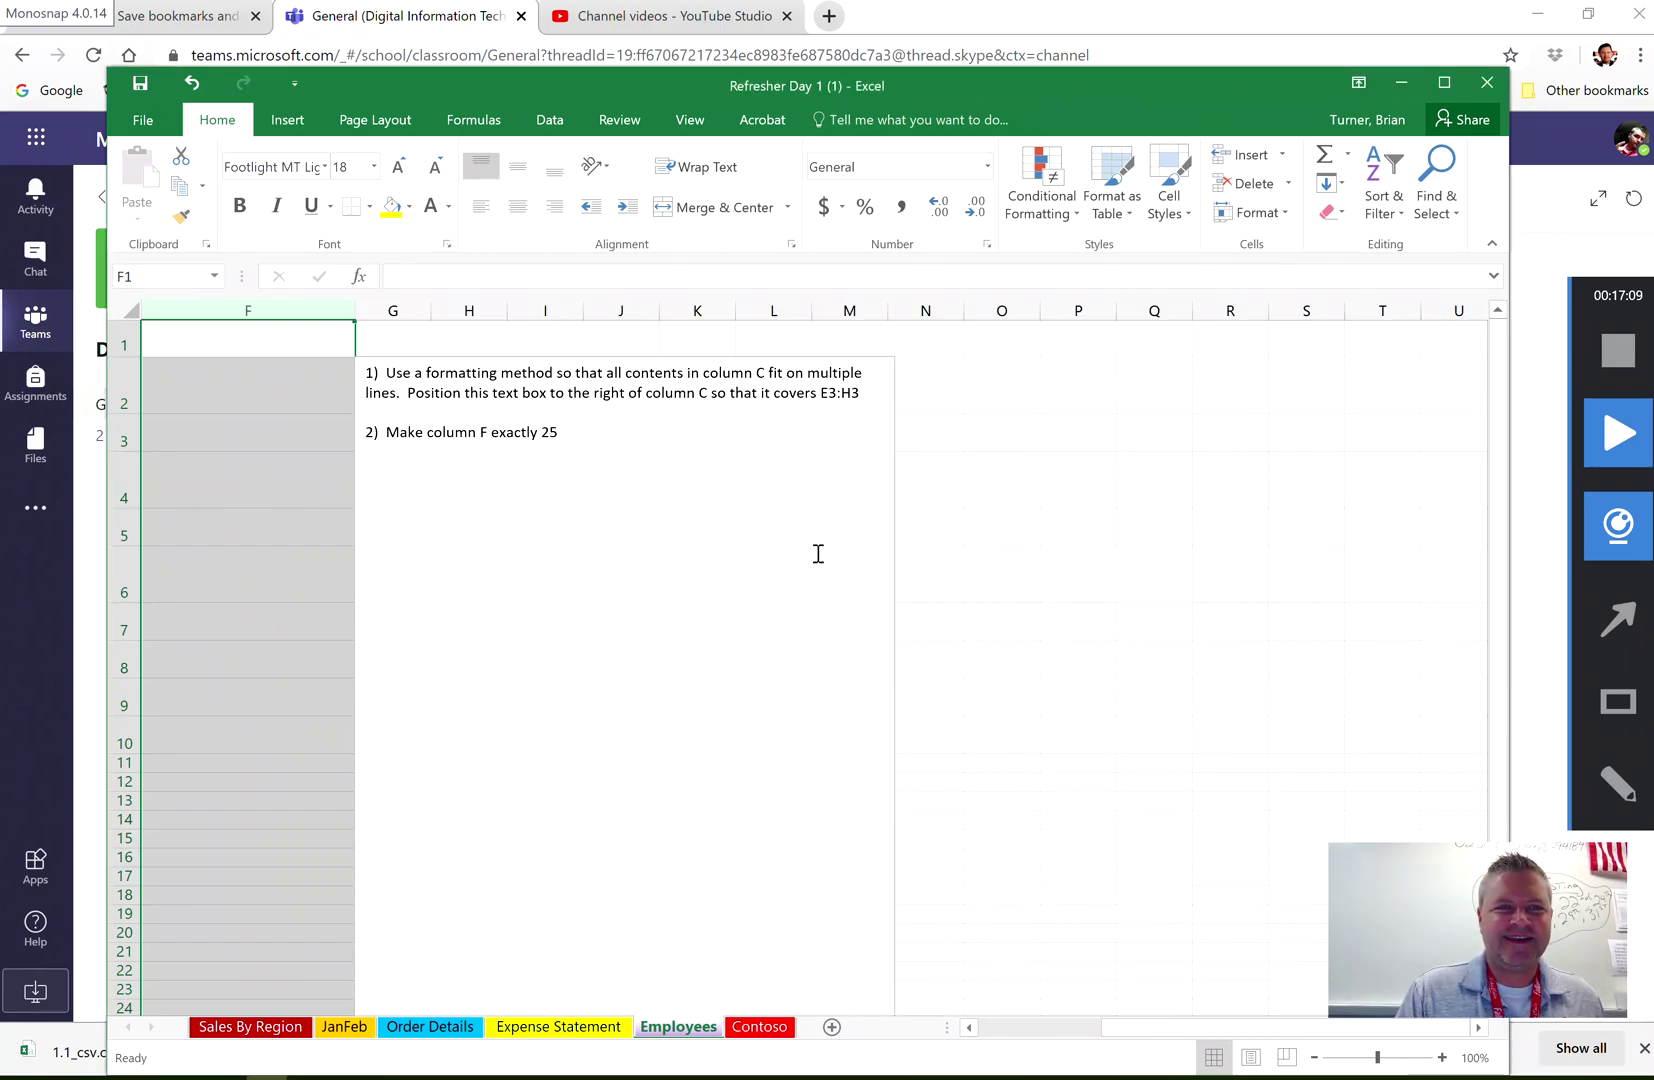
Move the instructions text box to start at cell E3 and narrow it so that it spans columns E through H
left_click(879, 578)
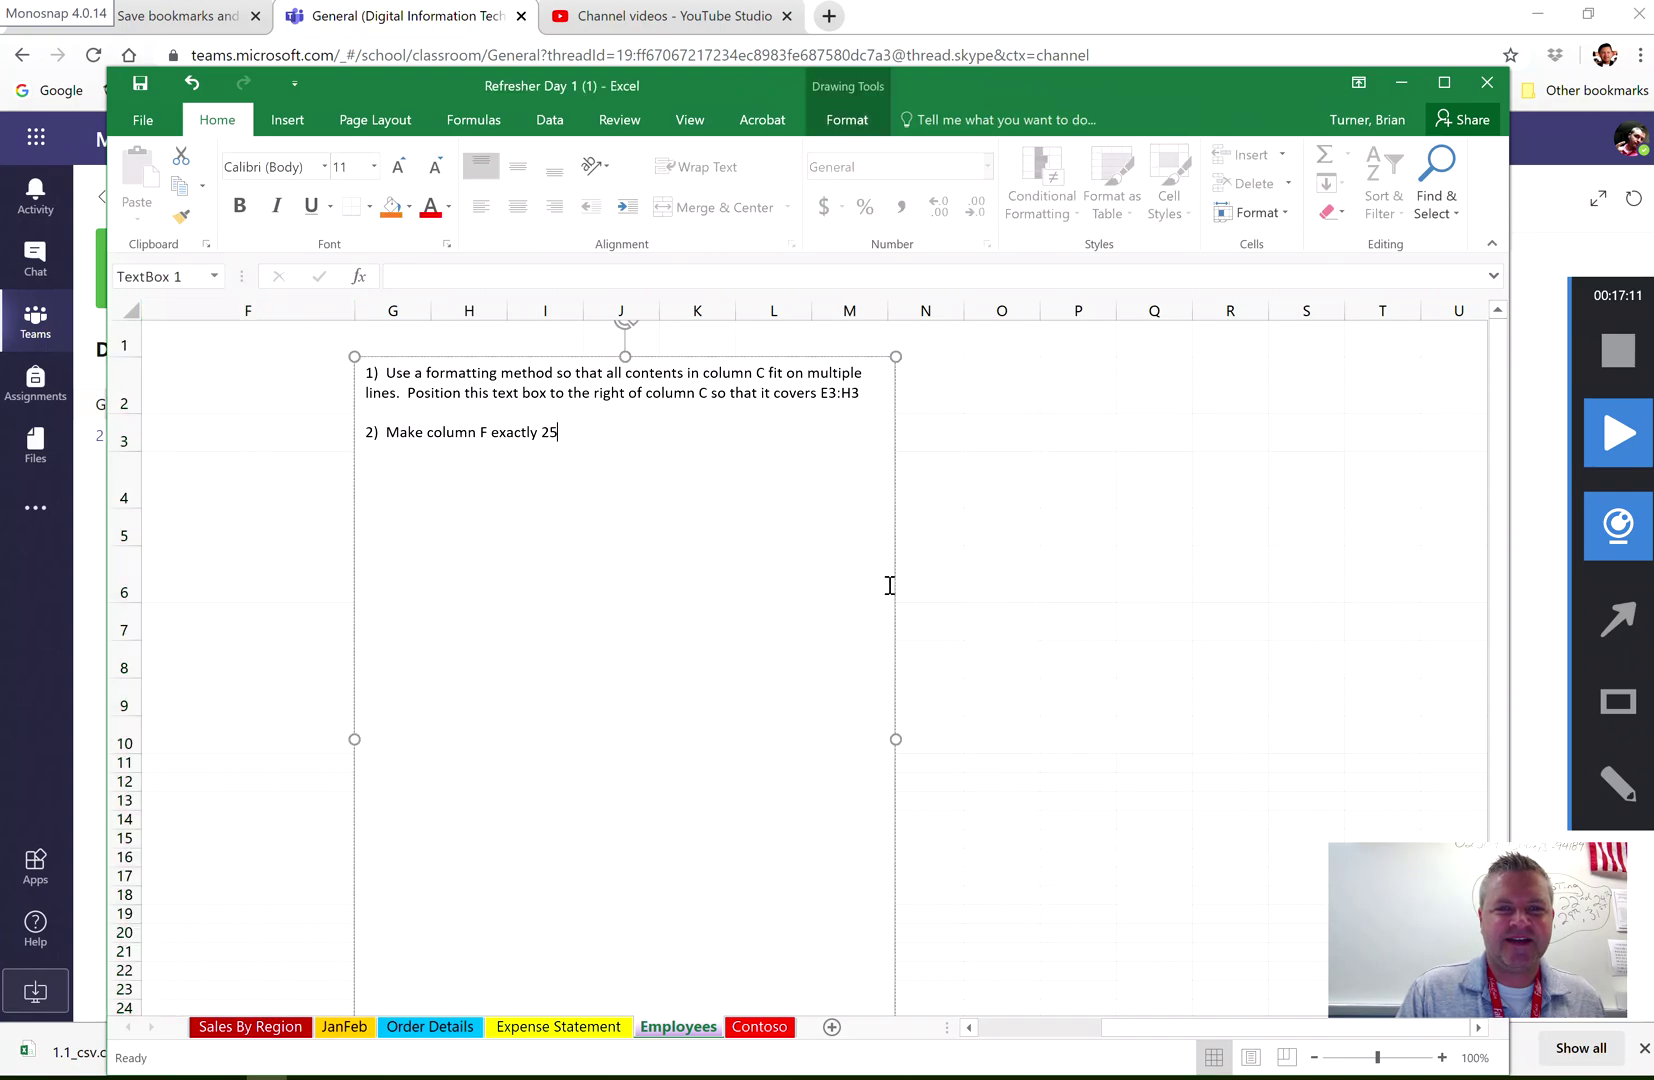
left_click(882, 570)
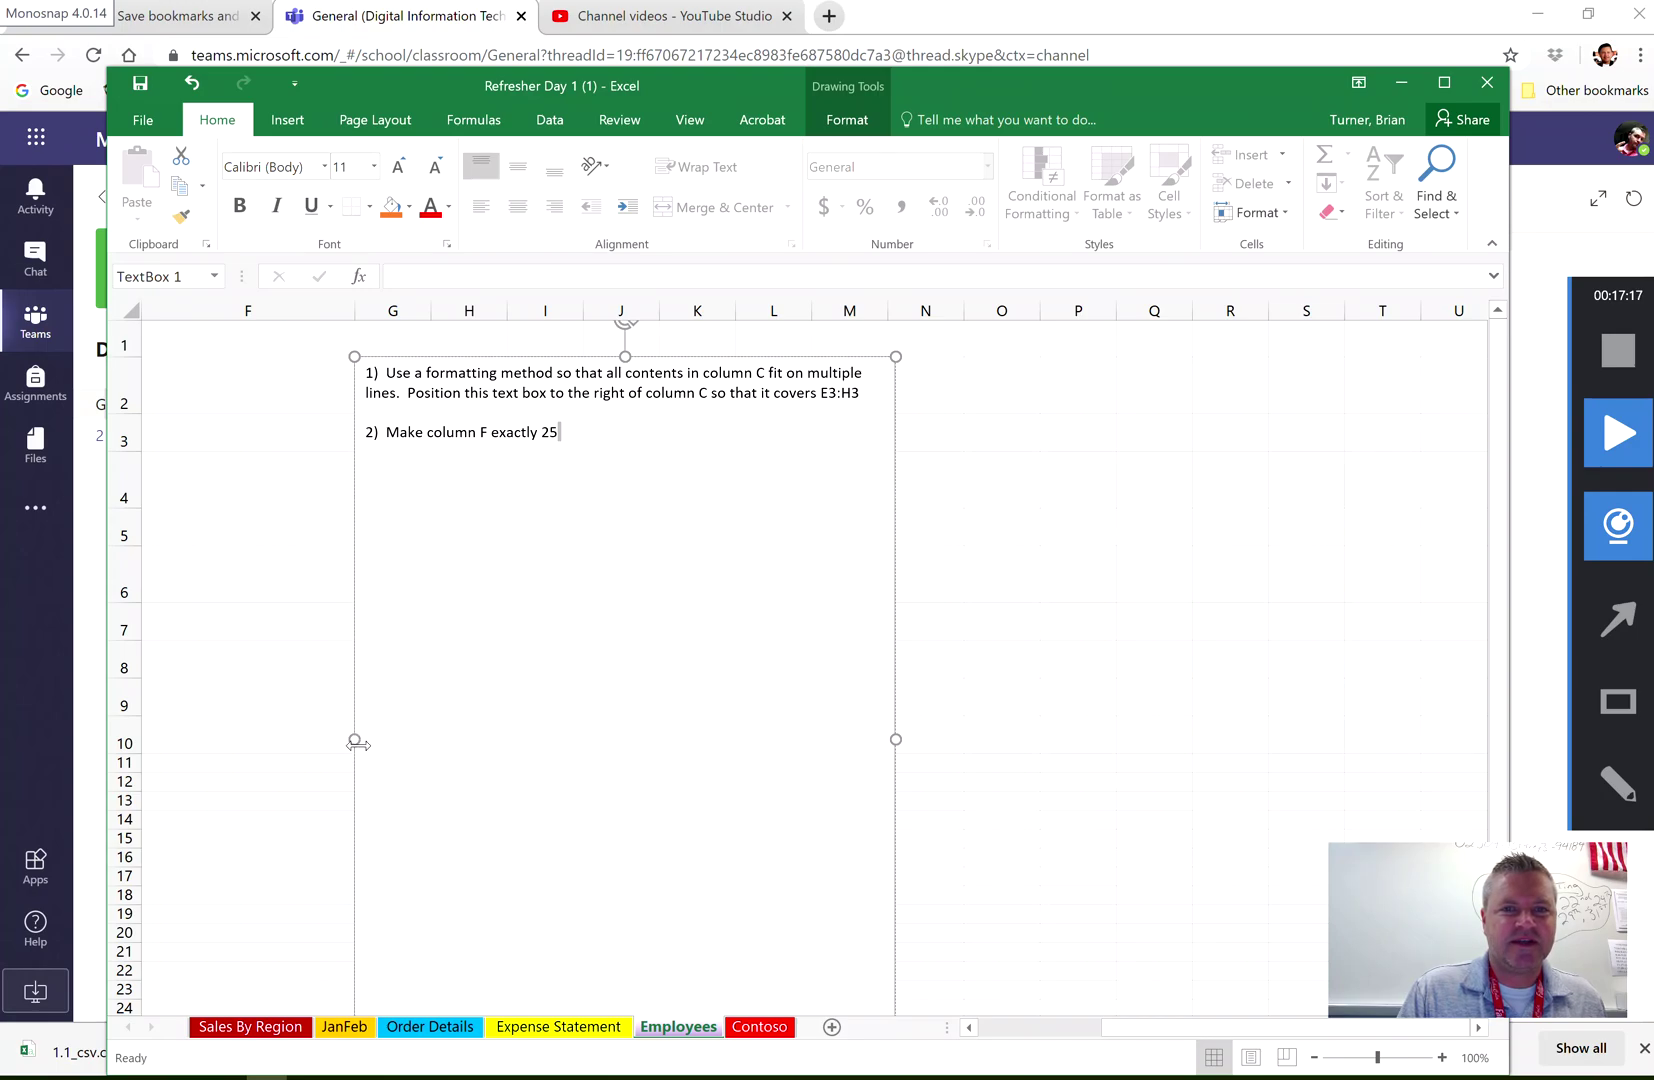
left_click_drag(353, 648, 910, 696)
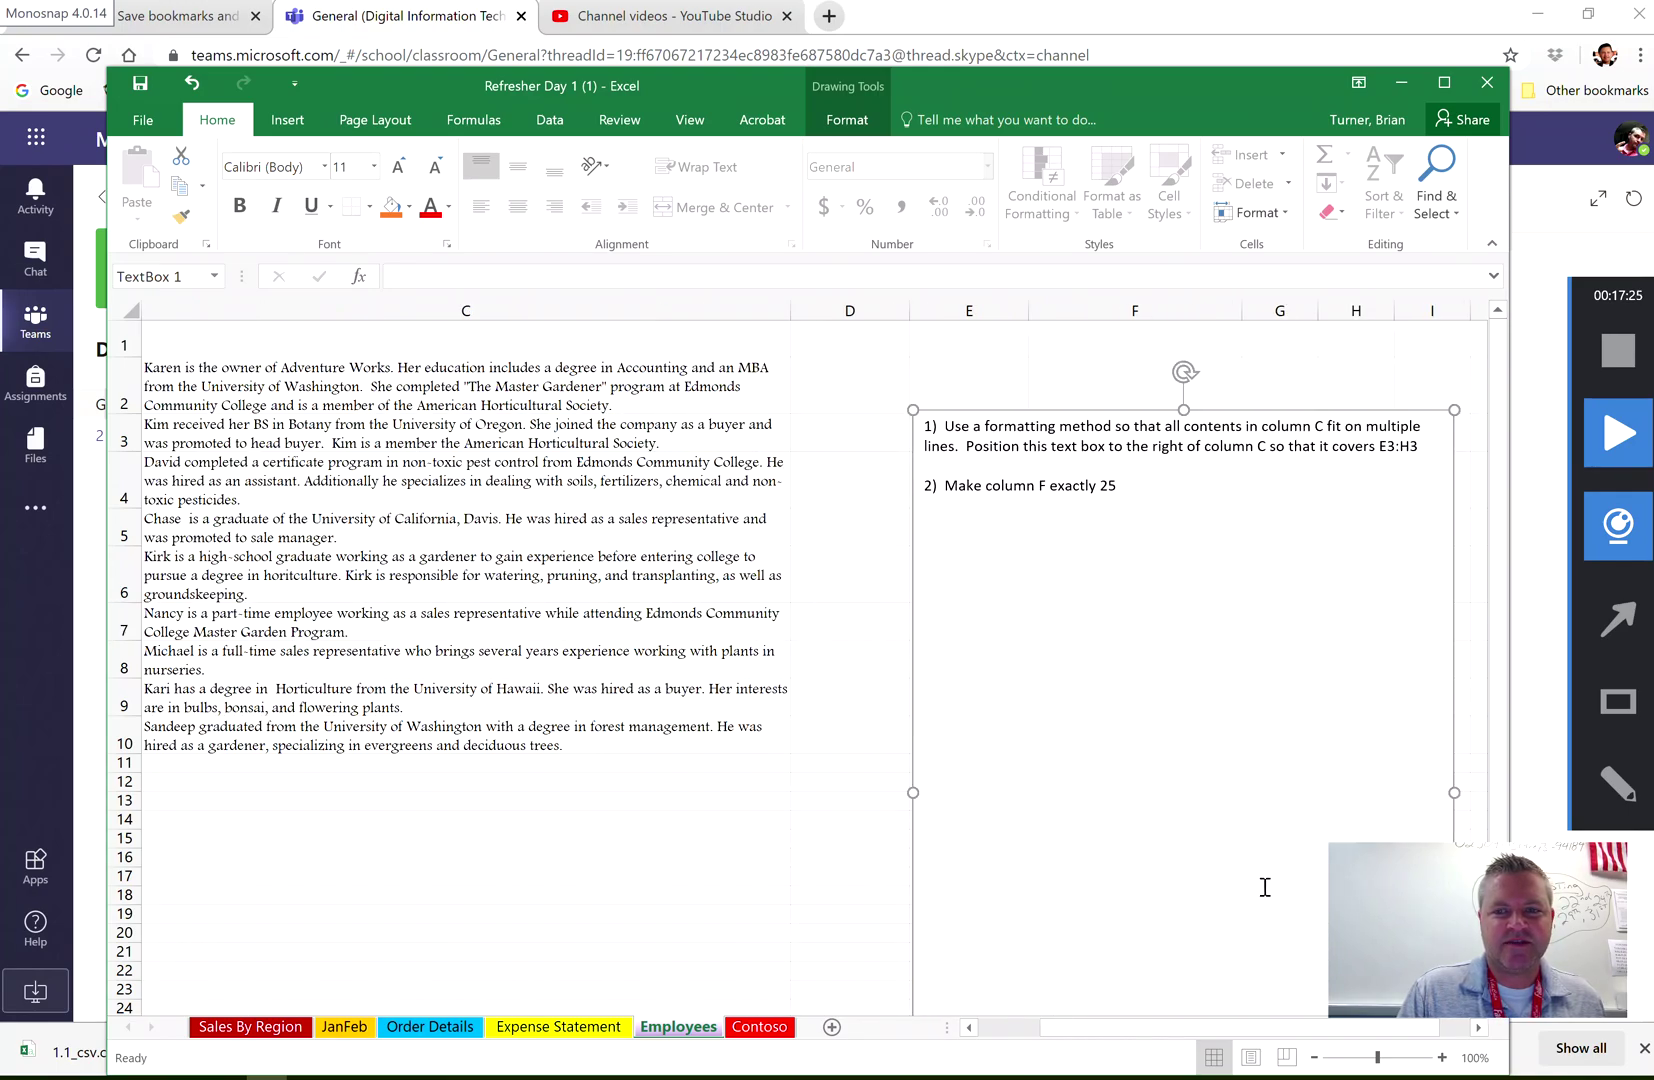
left_click_drag(1198, 1033, 1244, 1027)
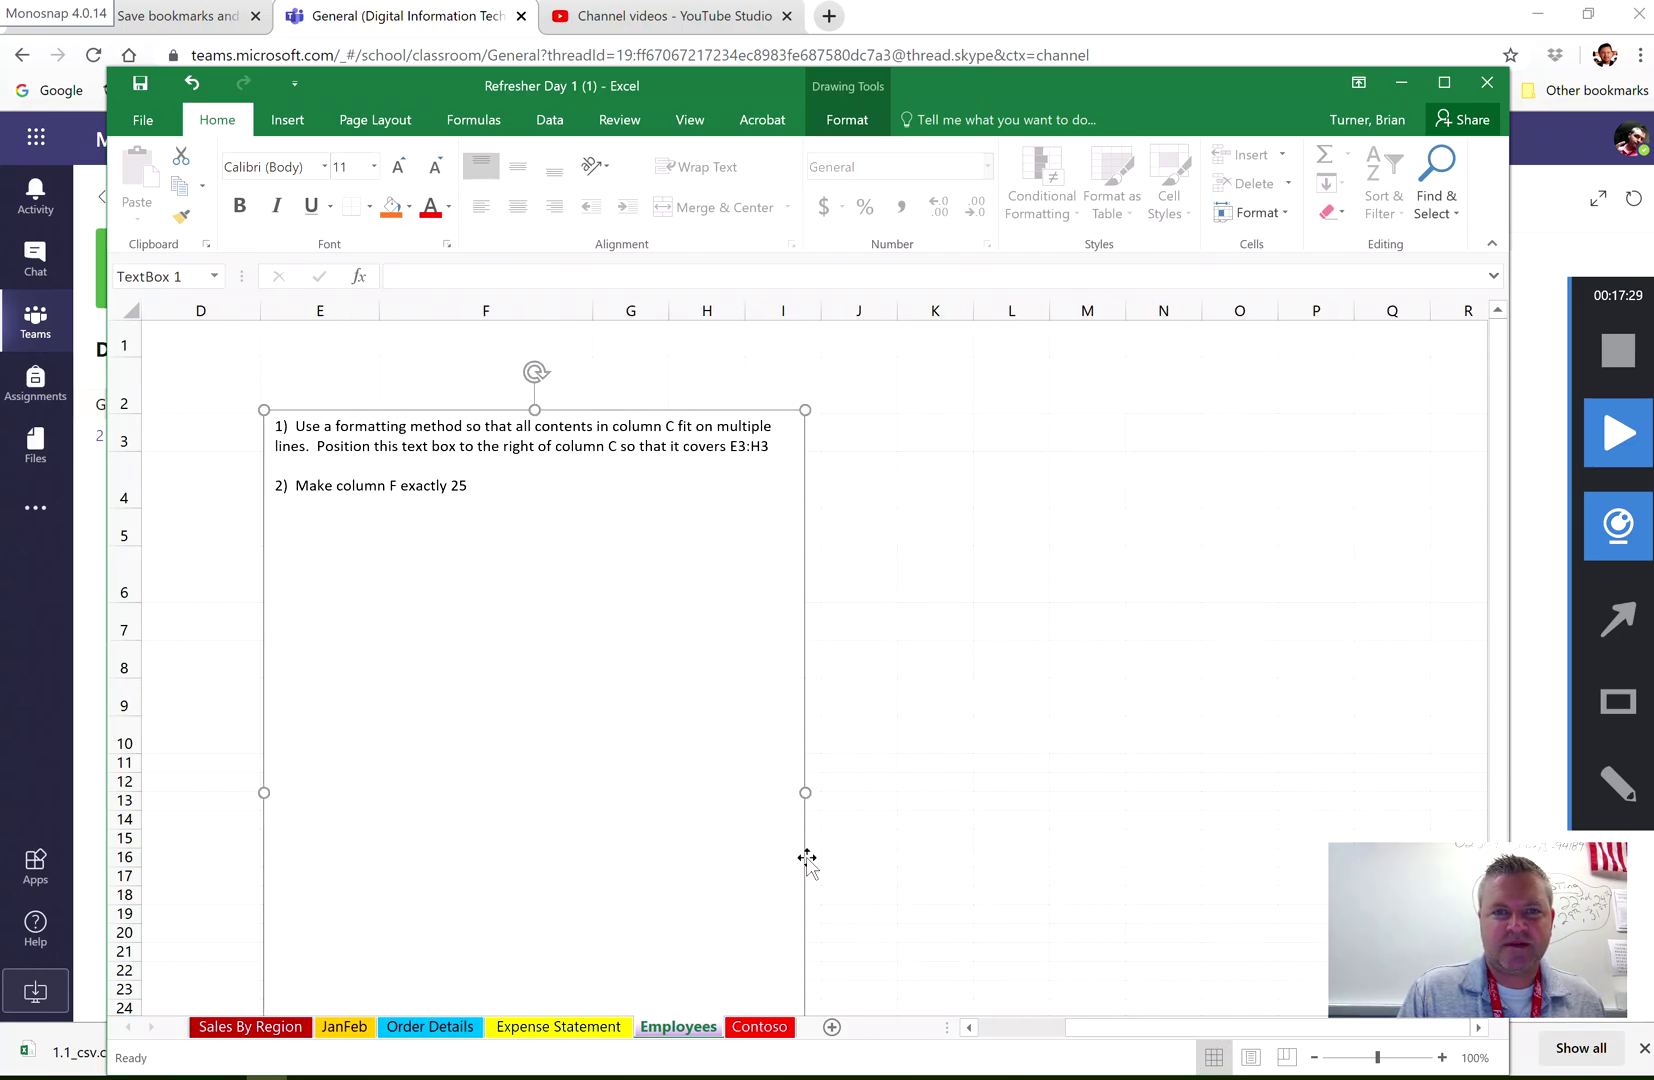
left_click_drag(805, 792, 746, 794)
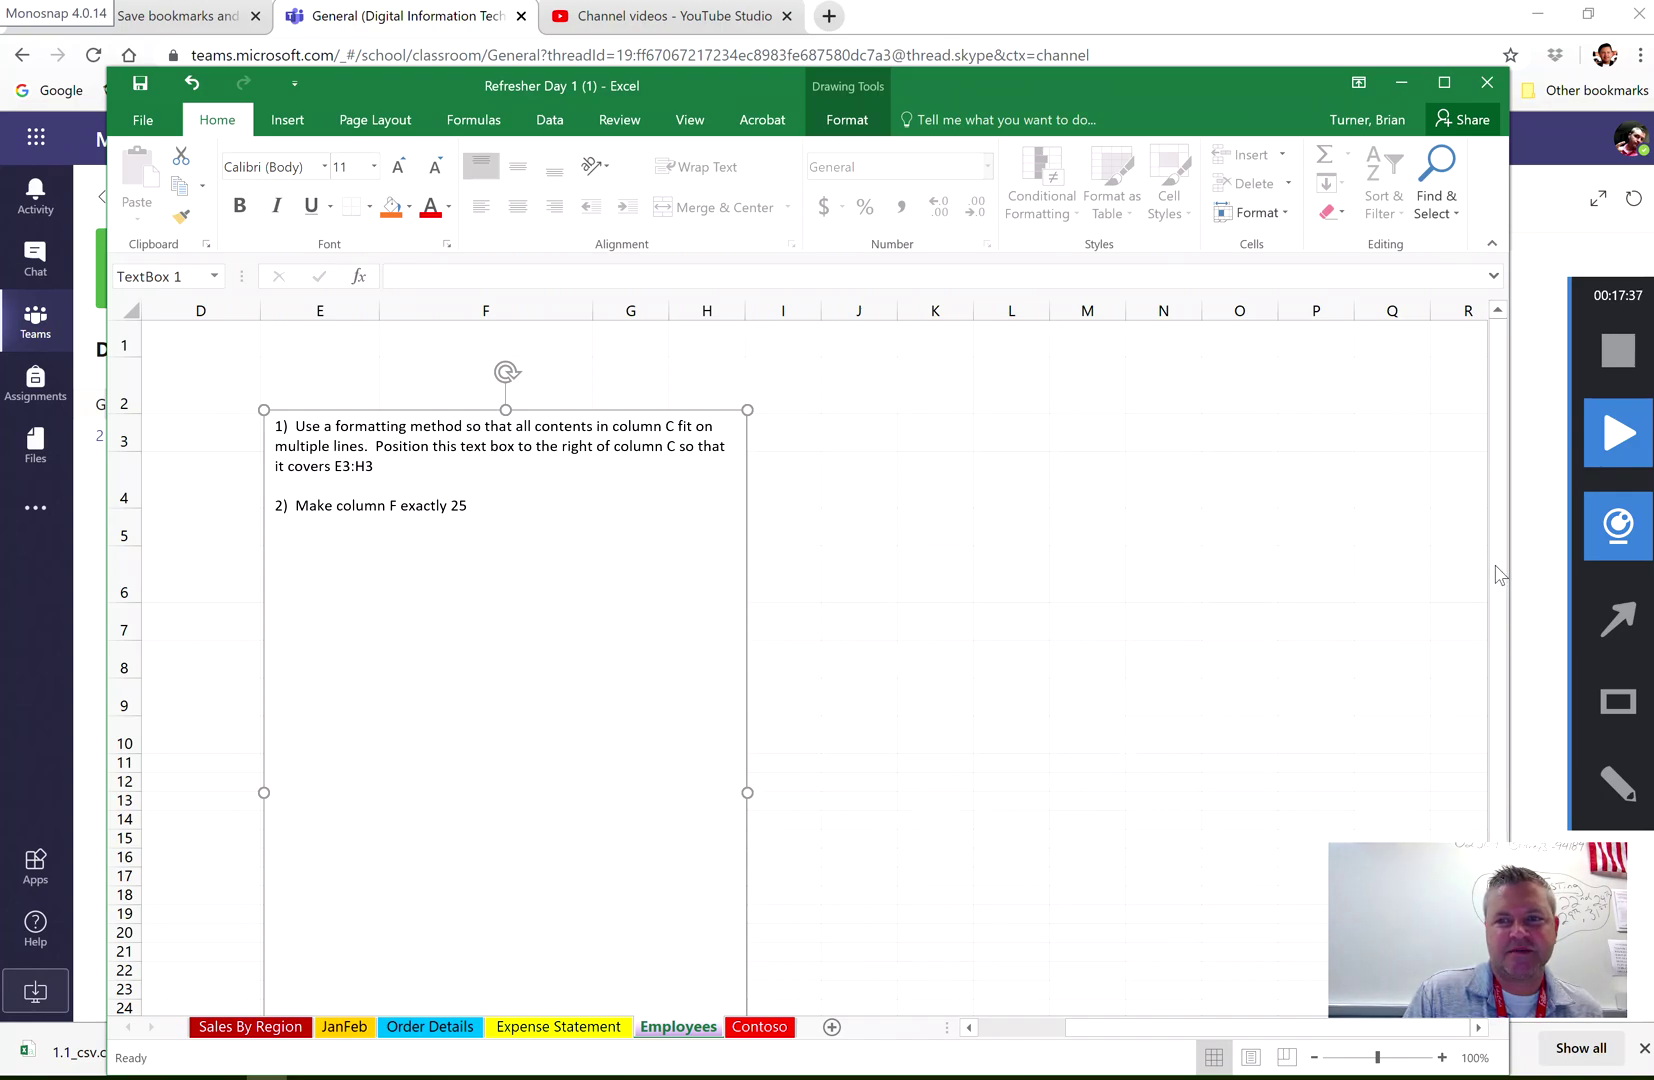
Look over the Contoso sheet, then return to the task list on the Employees sheet
scroll(1495, 650, "down", 2)
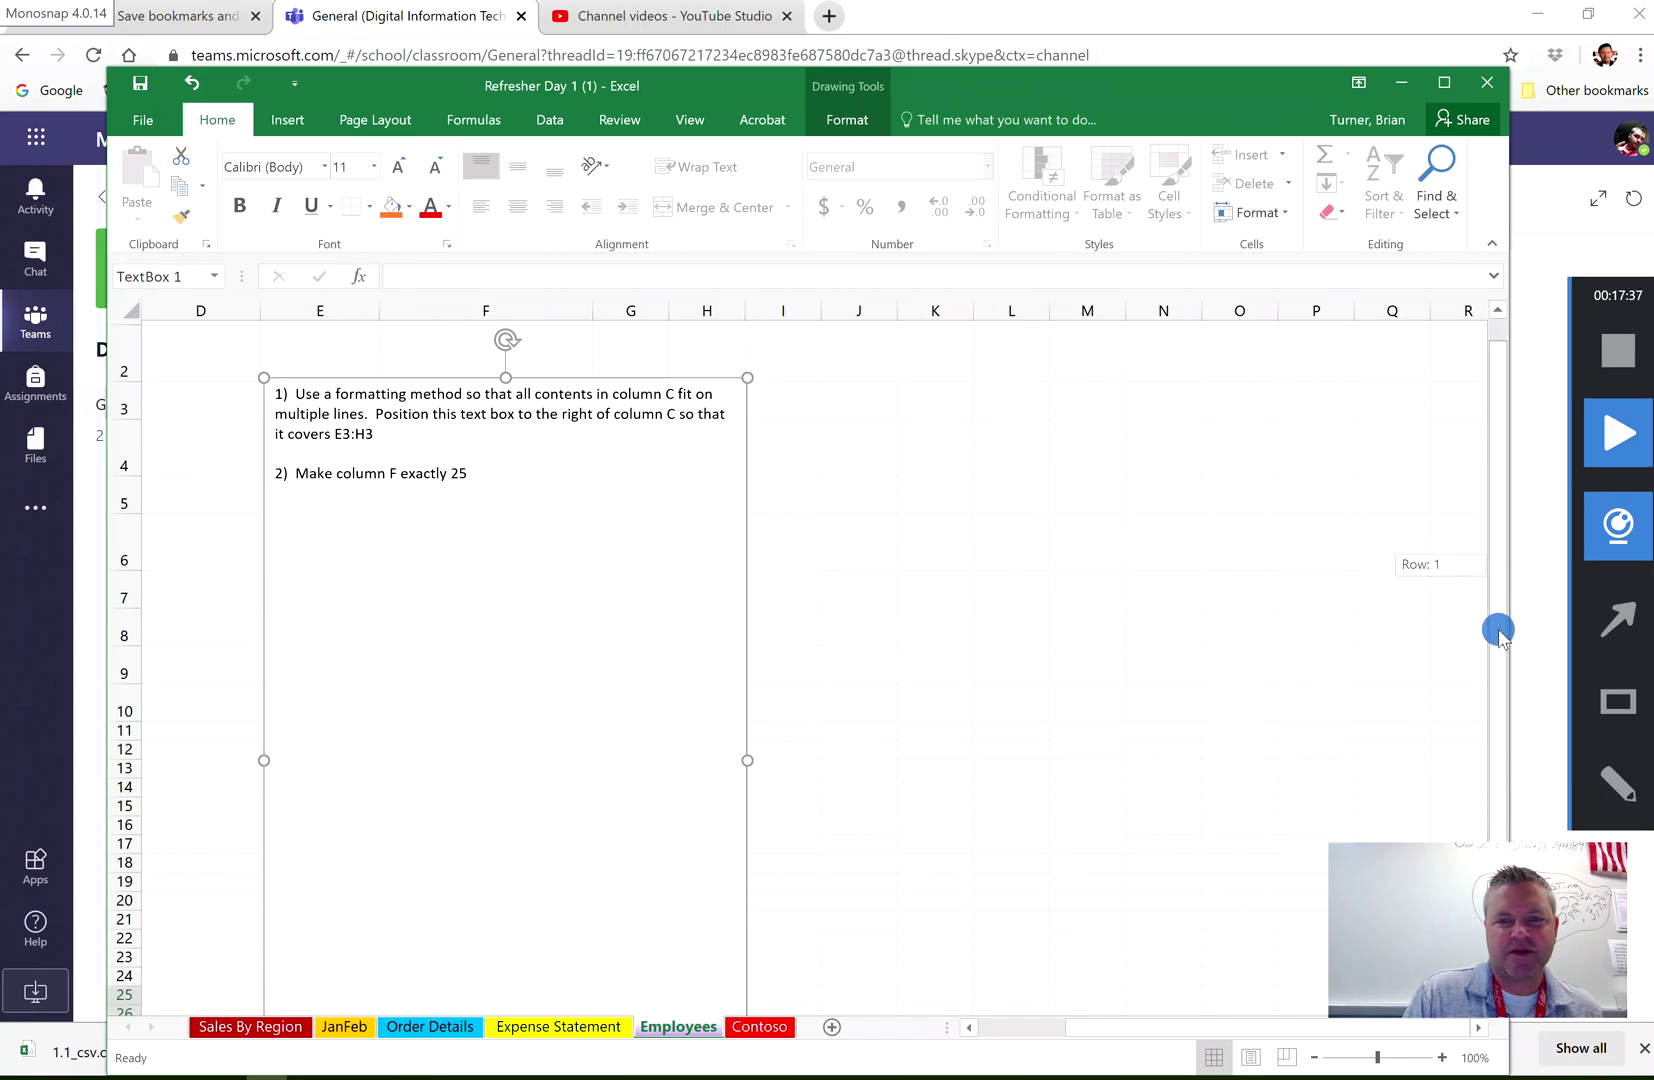
left_click(760, 1027)
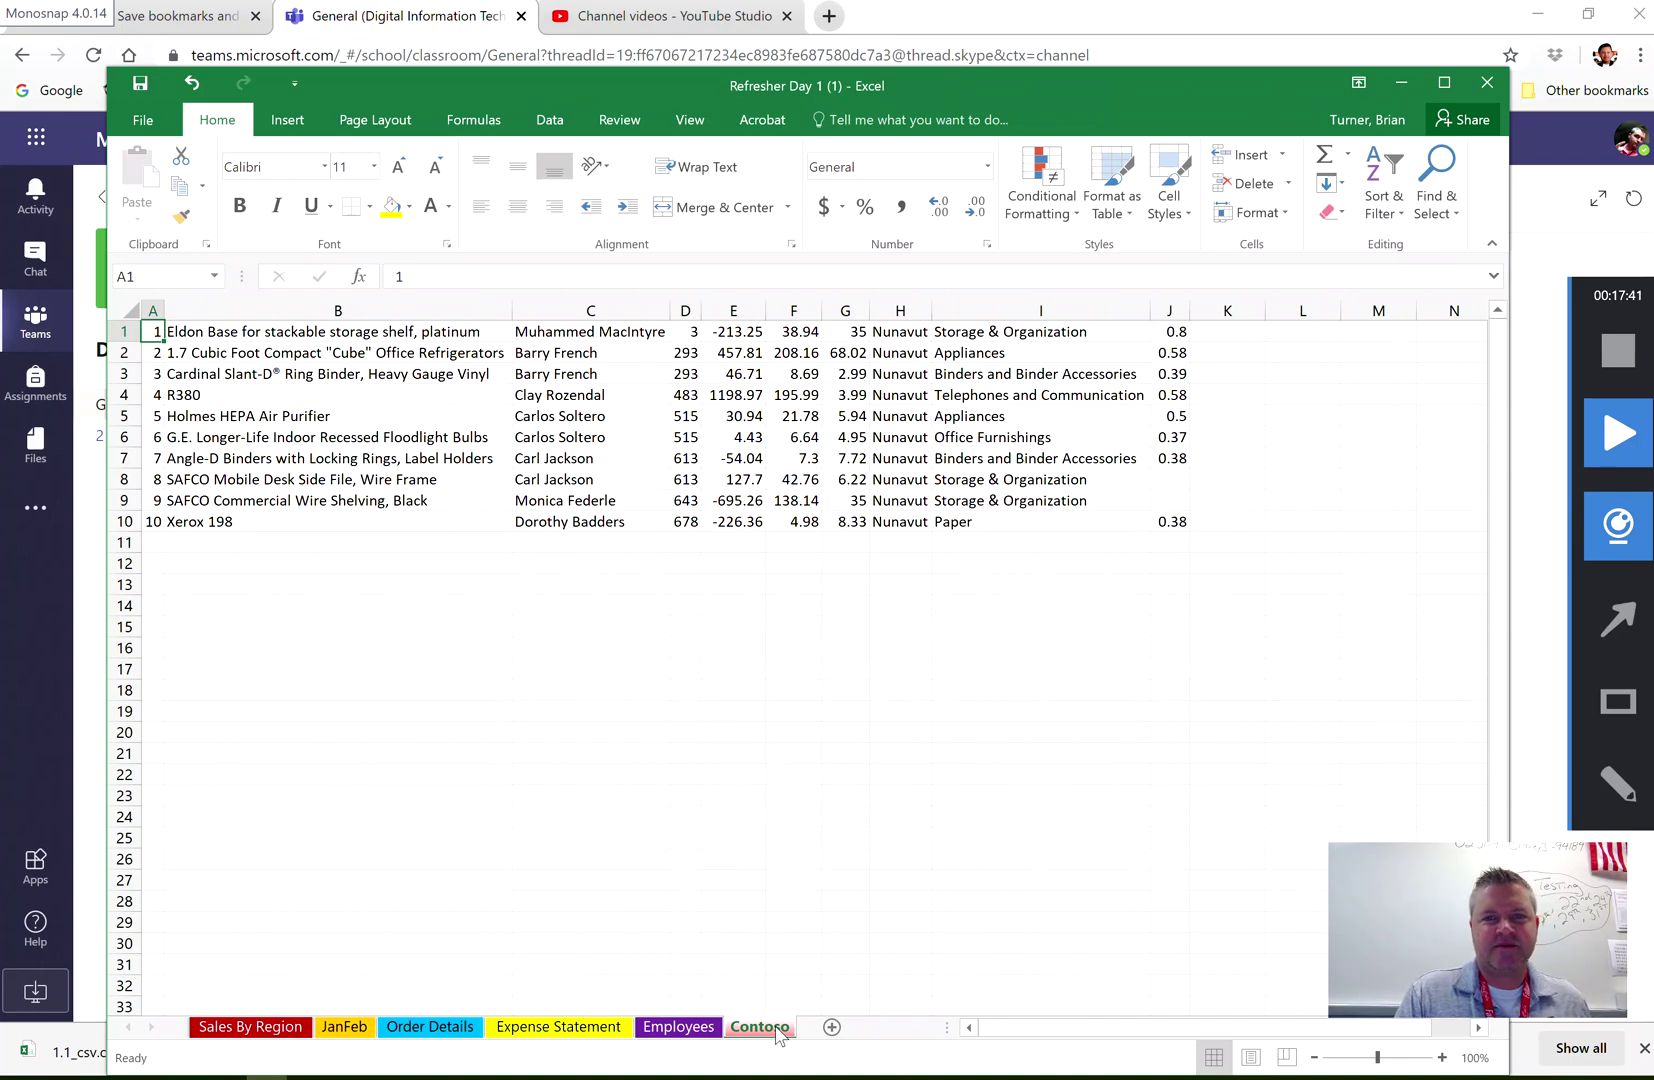
left_click(690, 1027)
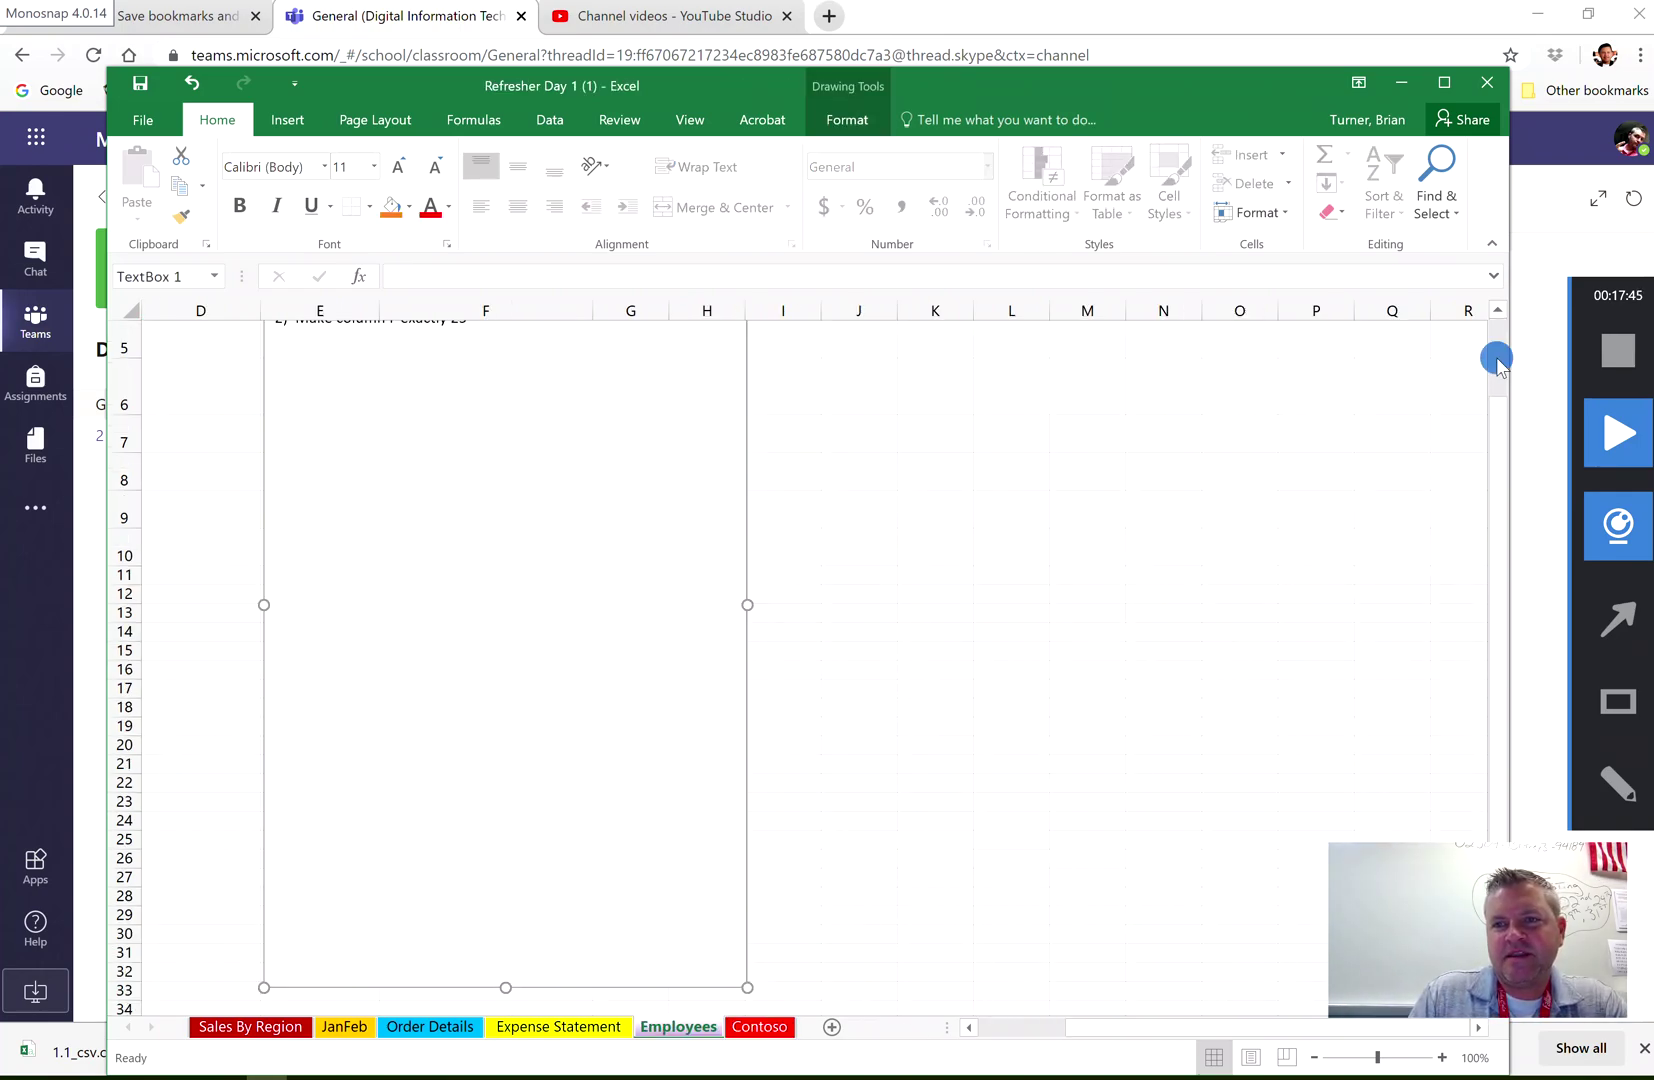
scroll(1495, 360, "up", 2)
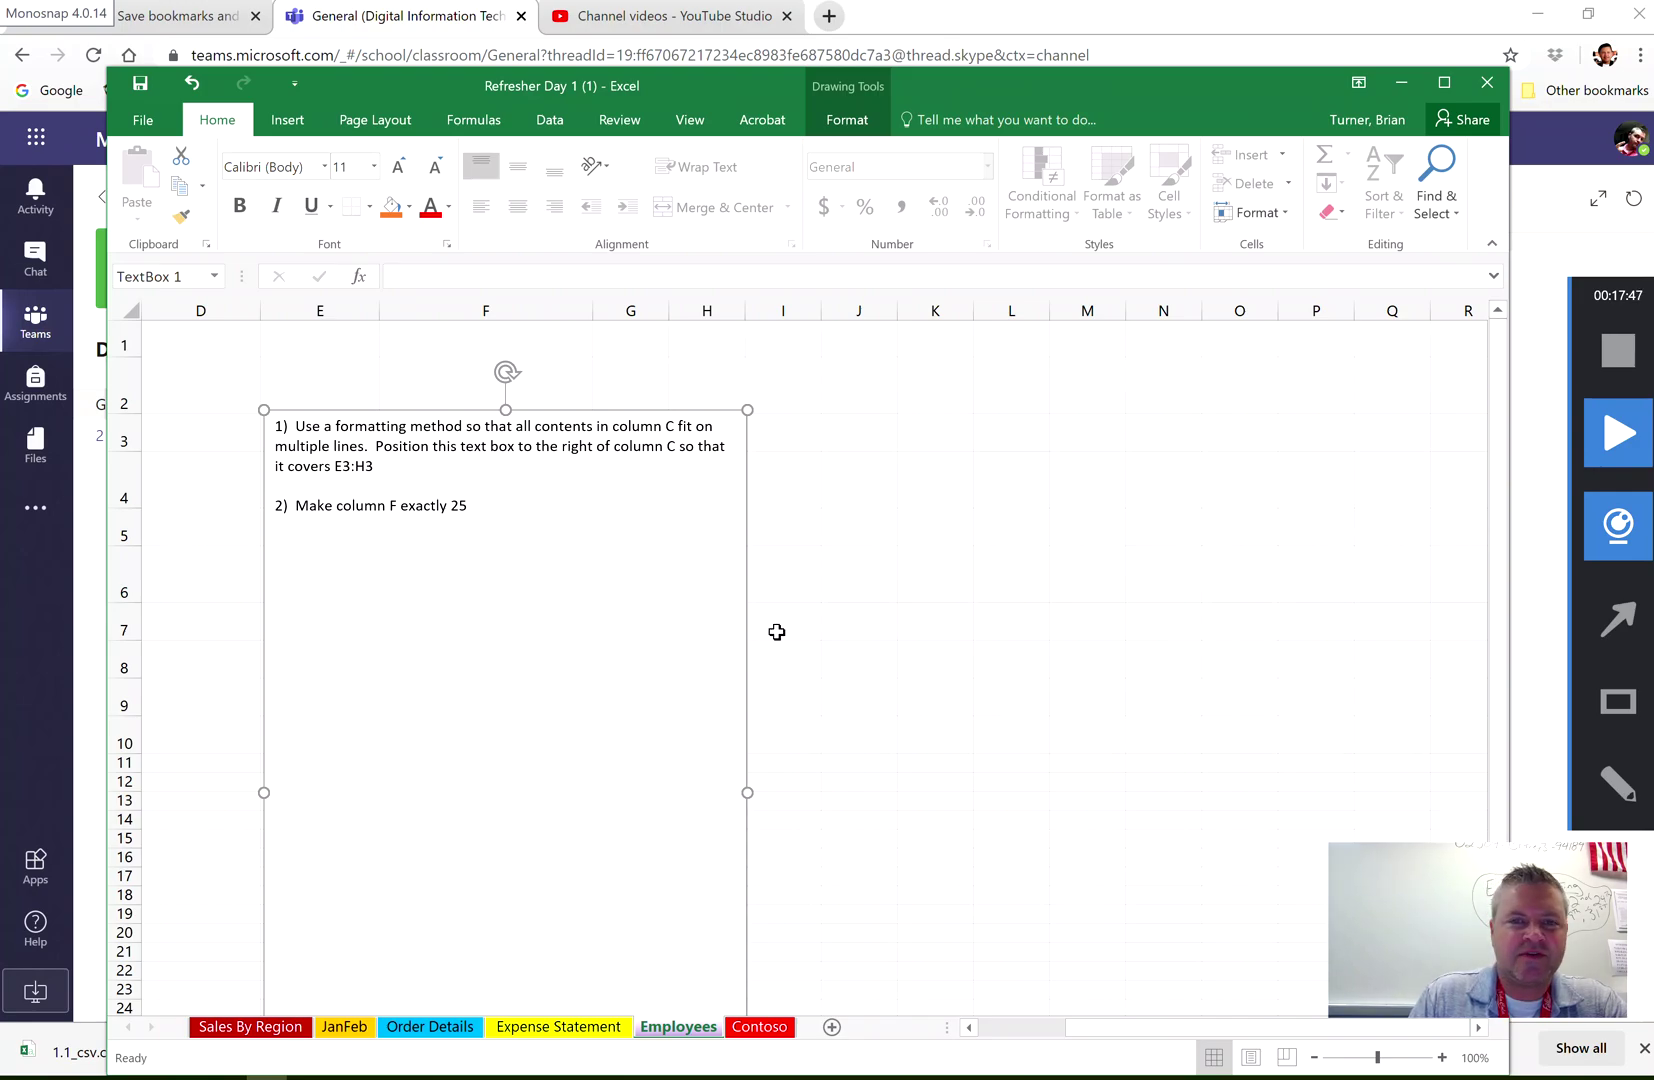